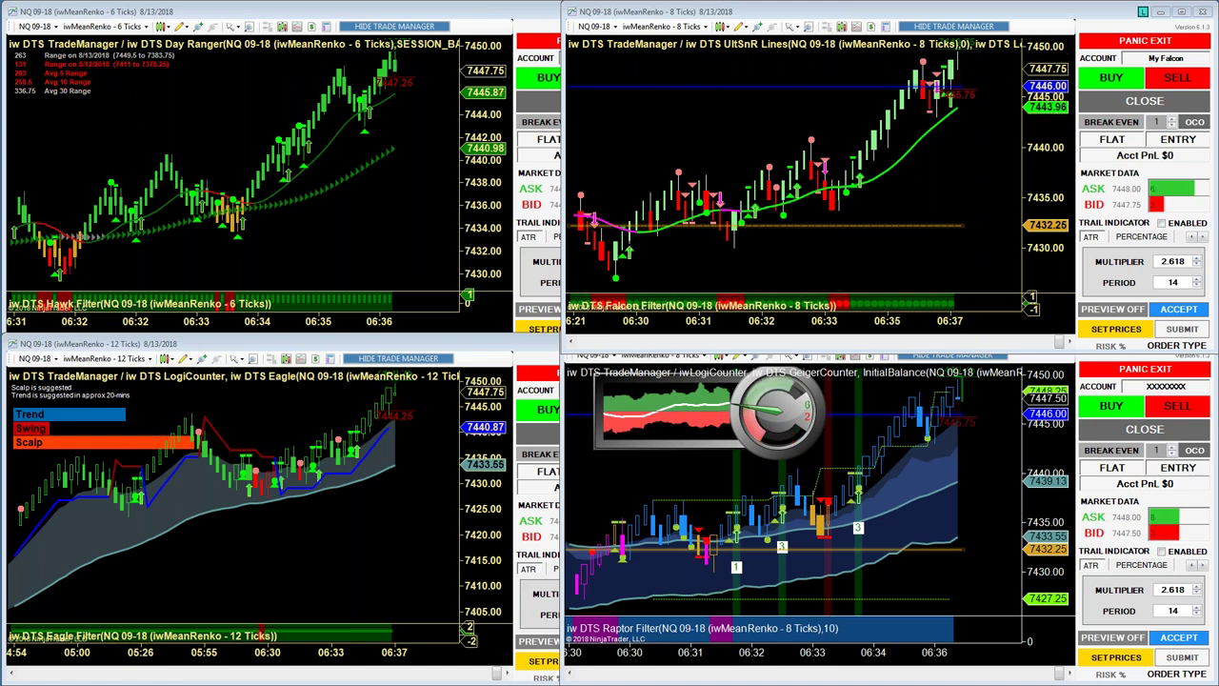
- Review the NQ 09-18 daily chart at full size back to November 2017 and return to the multi-chart layout
left_click(1147, 418)
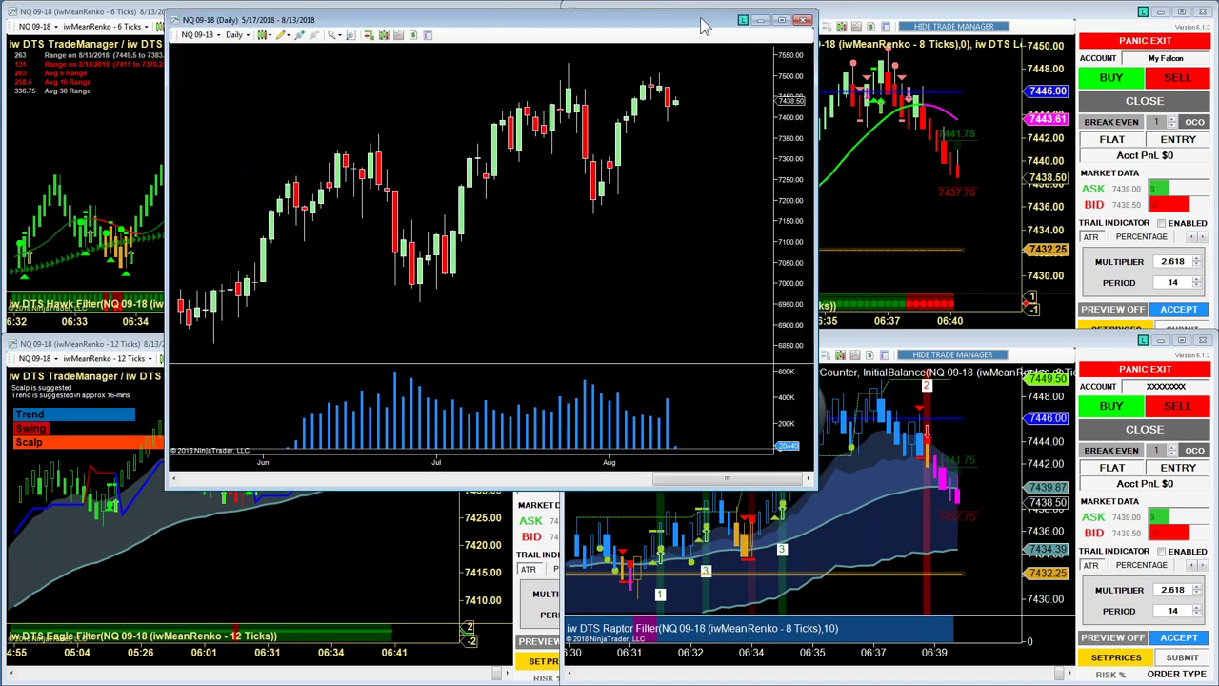
left_click(781, 21)
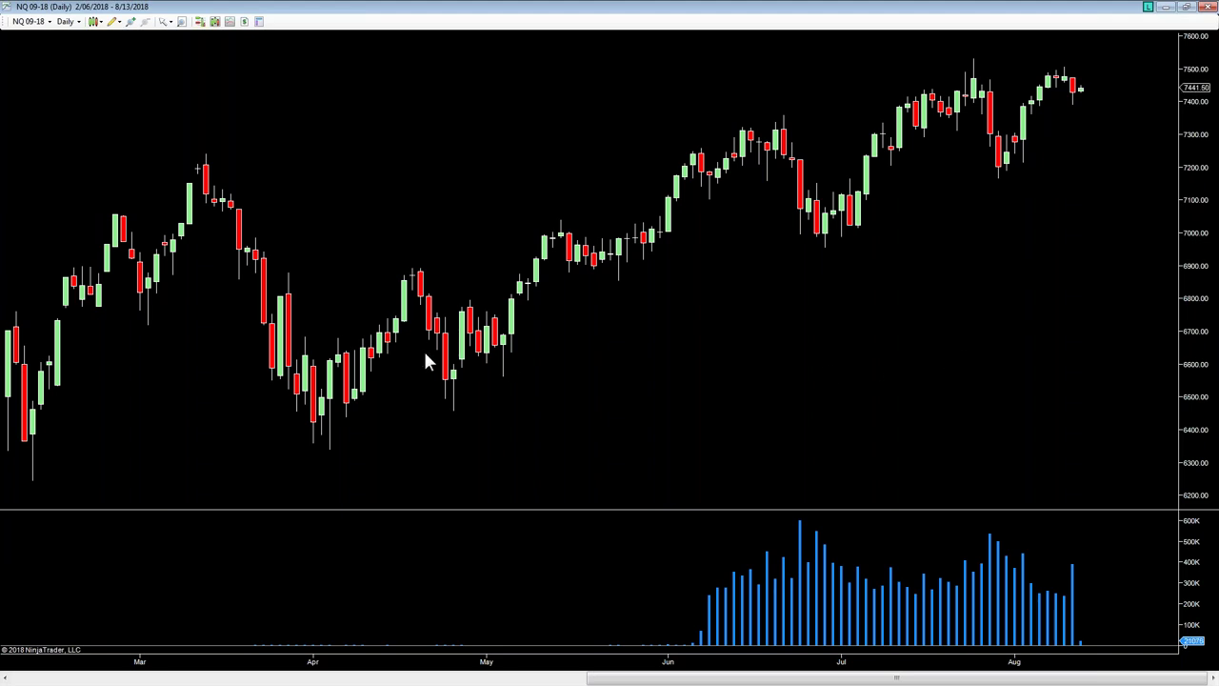
scroll(426, 355, "left", 6)
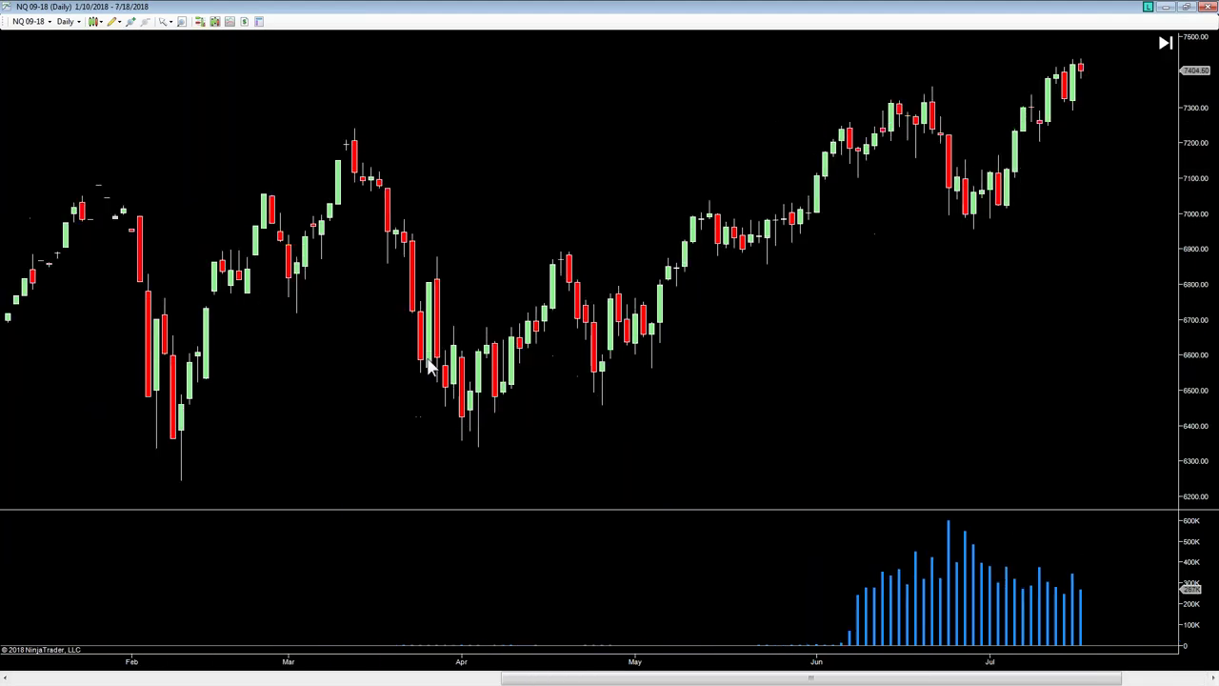
scroll(428, 364, "left", 12)
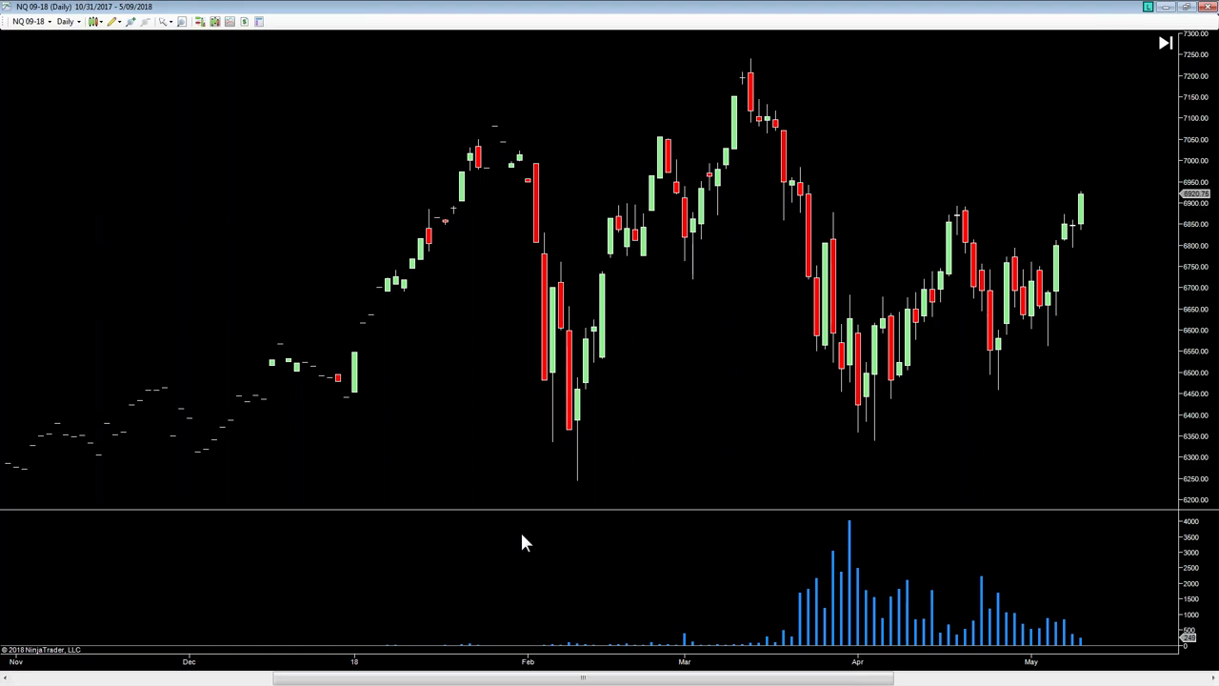
left_click(1167, 43)
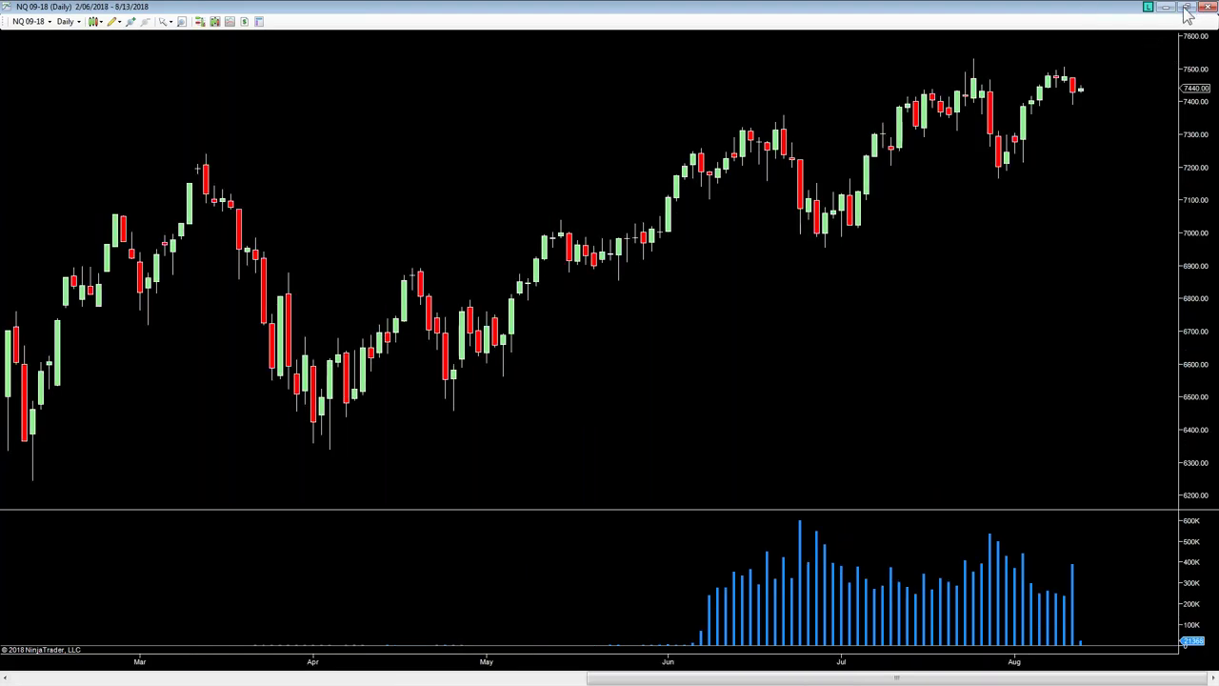
left_click(1186, 7)
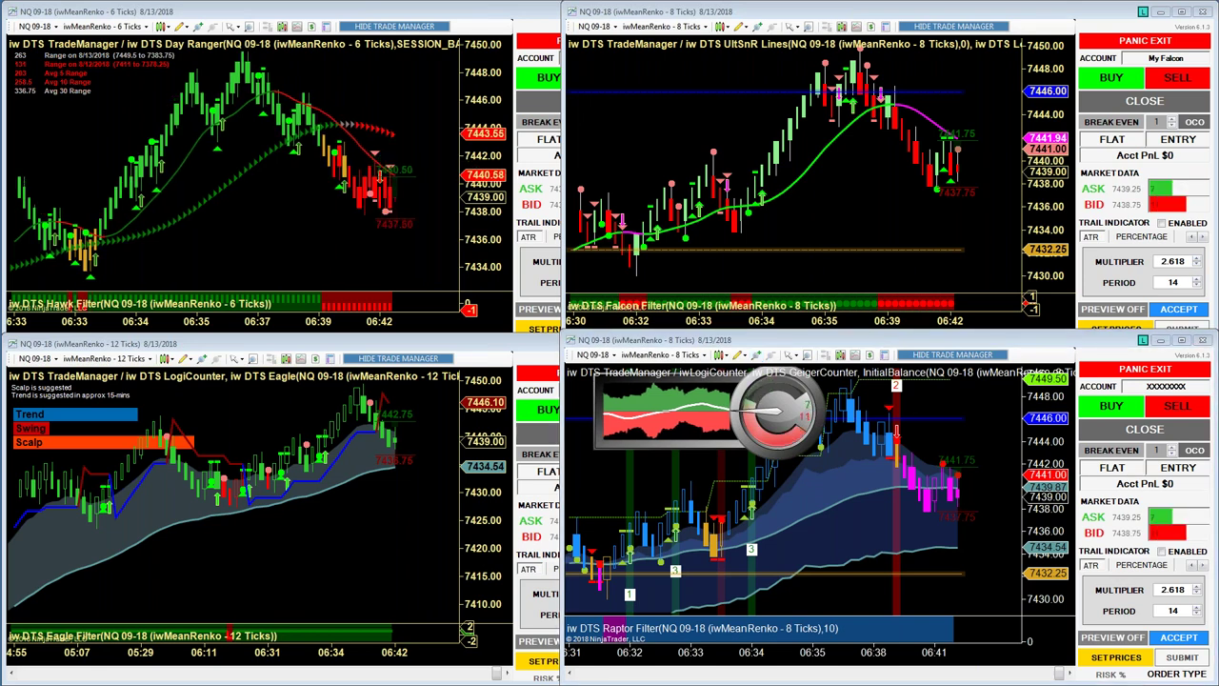
- Bring the ES 09-18 4-tick and RTY 09-18 20-tick iwMeanRenko charts to this screen and maximize each
key("alt+Tab")
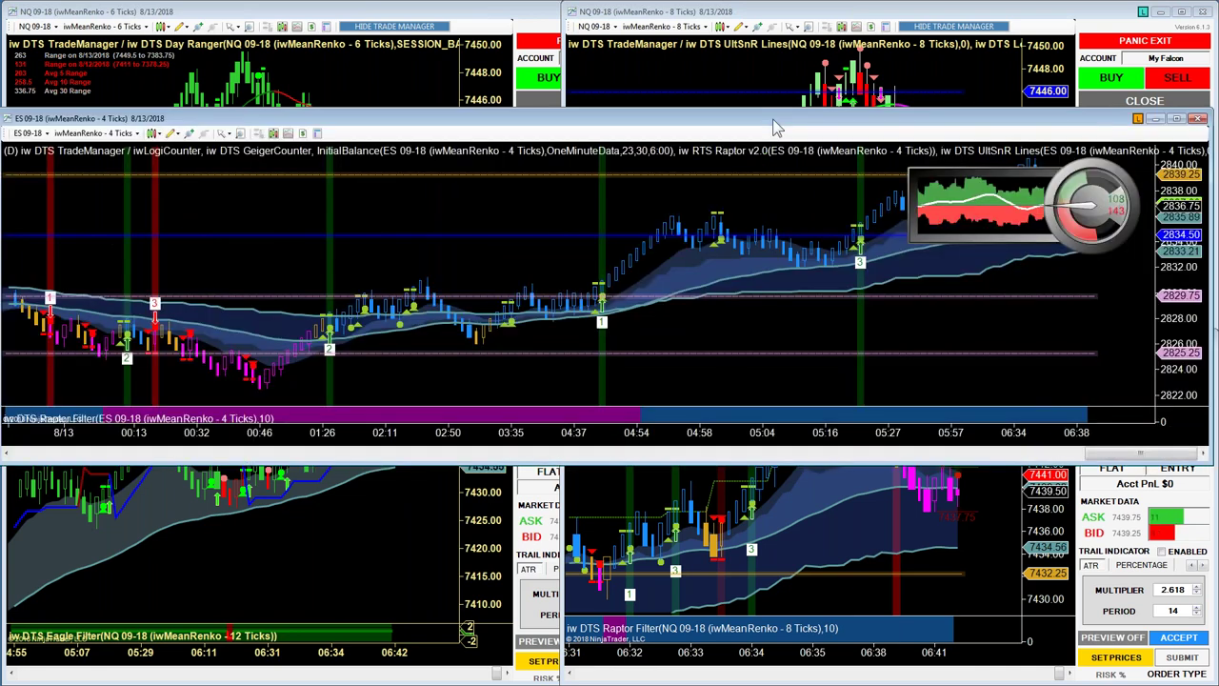
double_click(773, 127)
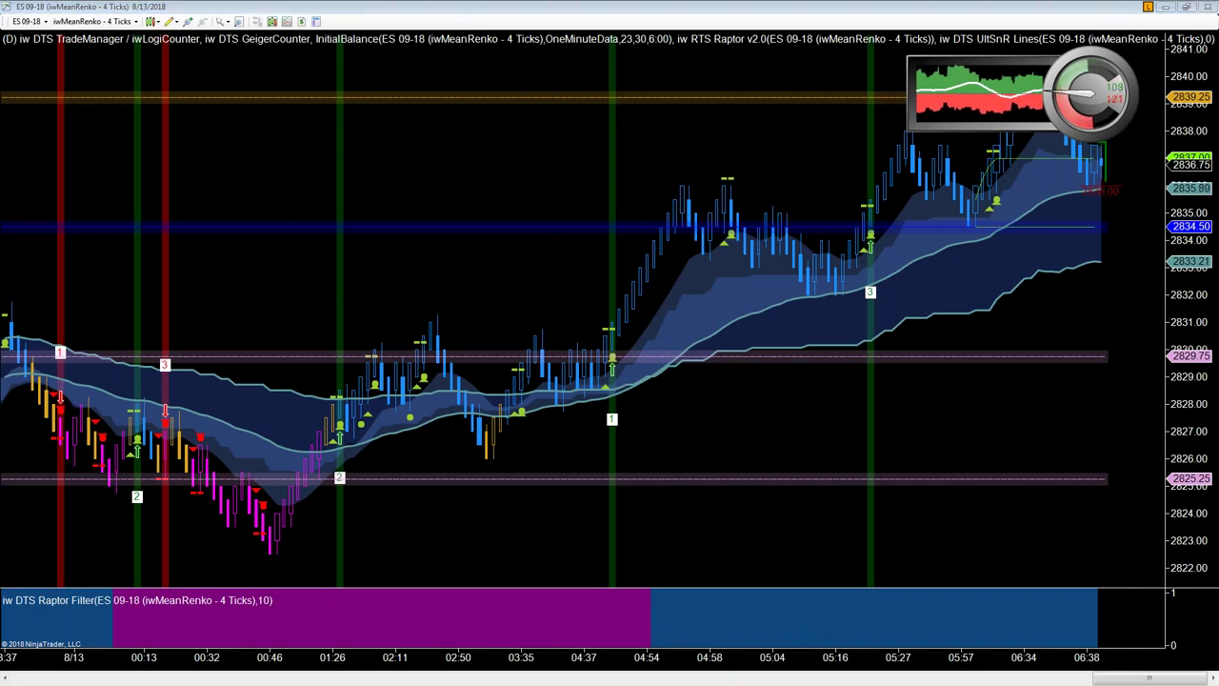
key("alt+Tab")
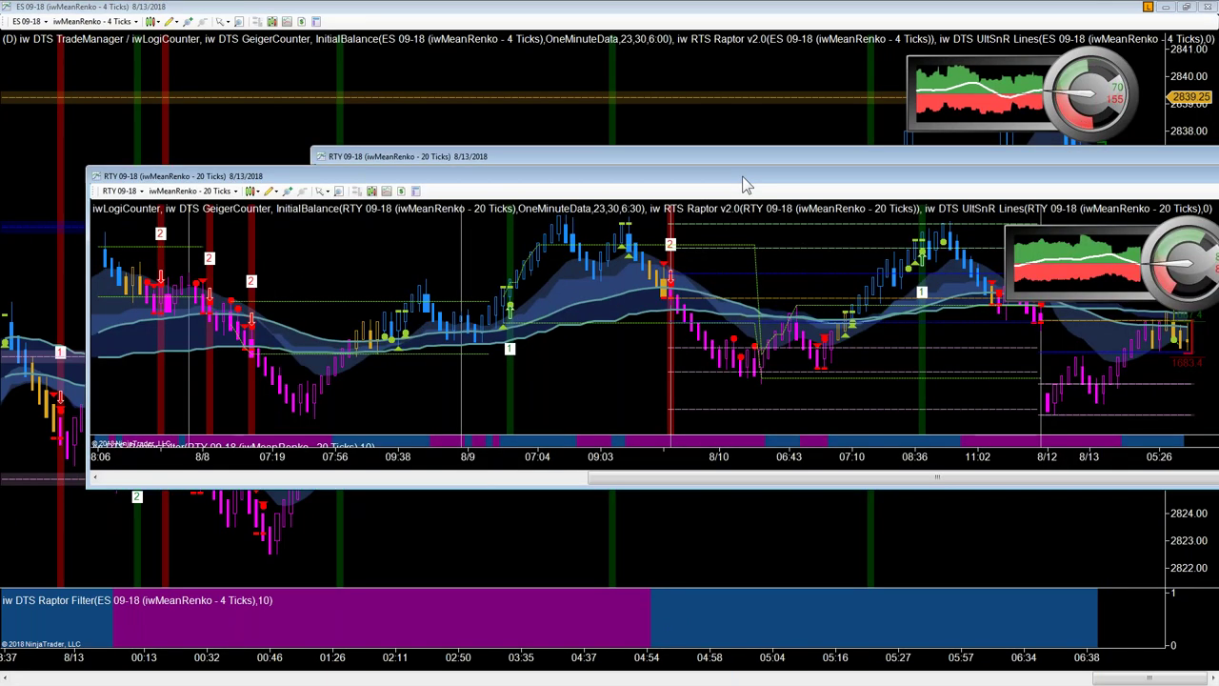
left_click_drag(746, 184, 683, 148)
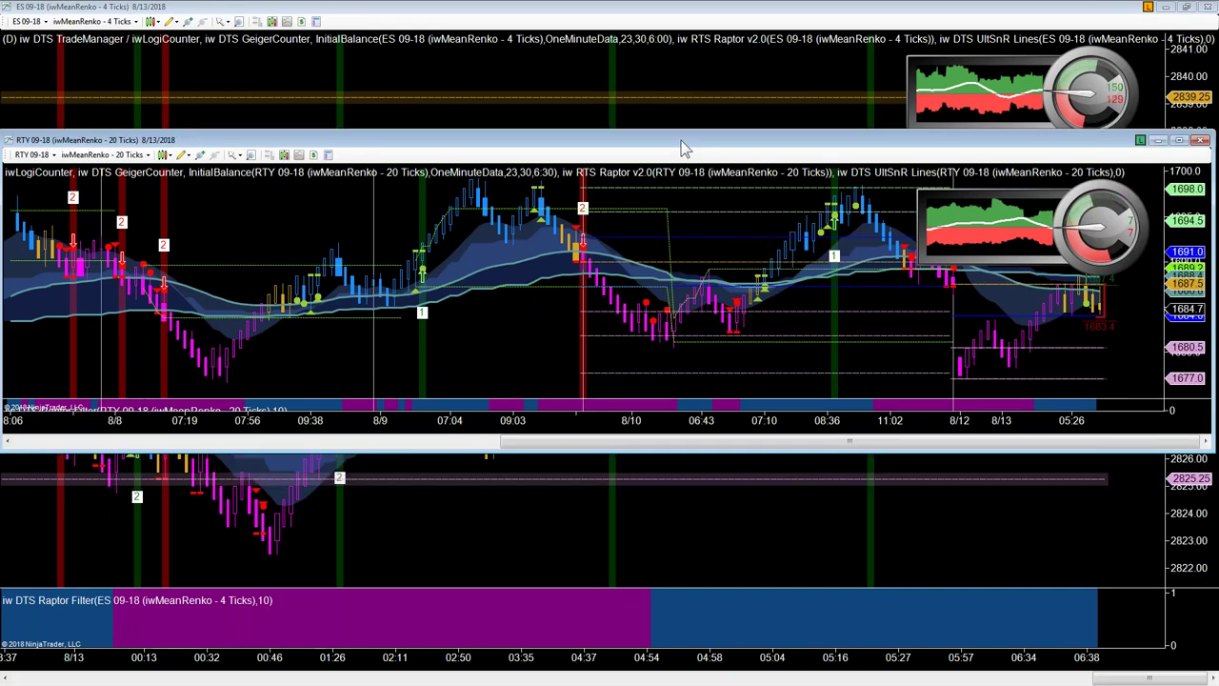
double_click(682, 147)
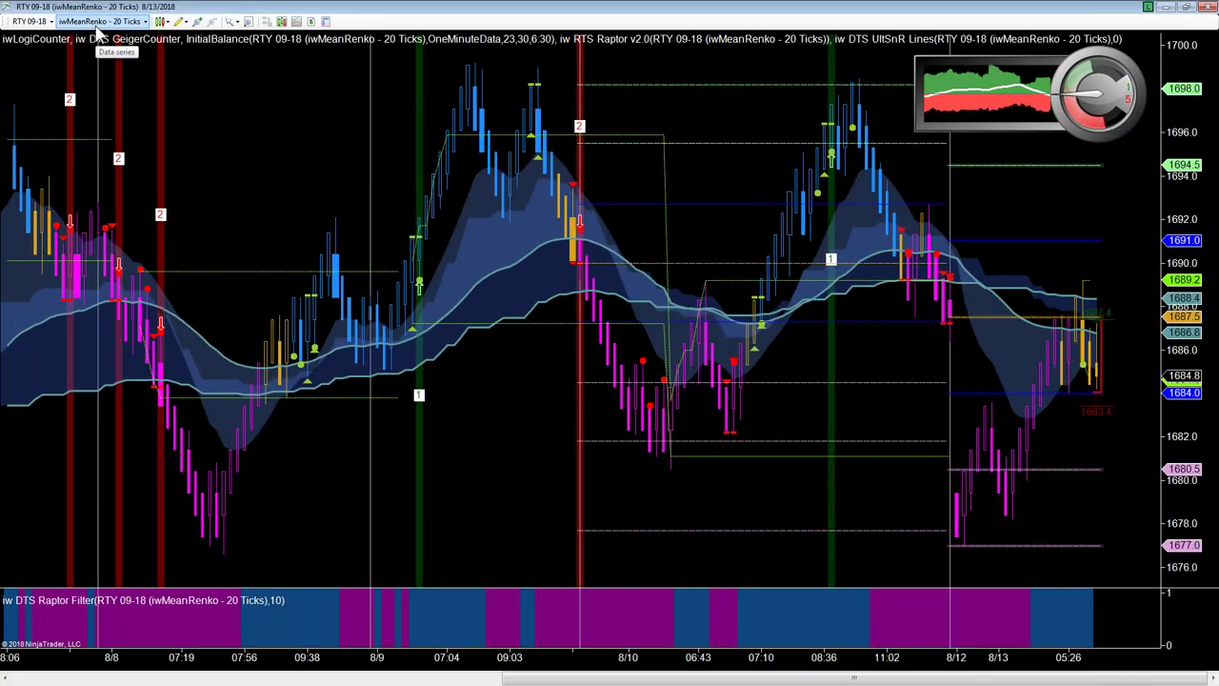
- Examine the RTY 09-18 20-tick chart's trade signals across the early August sessions
left_click(97, 22)
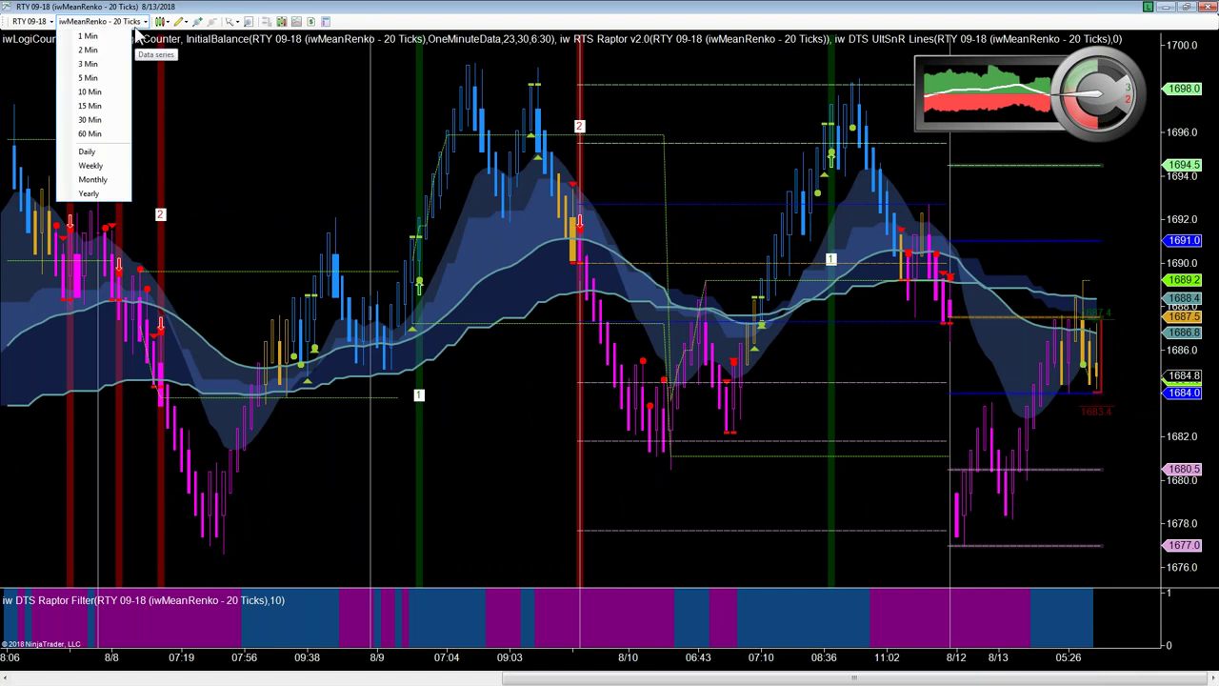
left_click(273, 131)
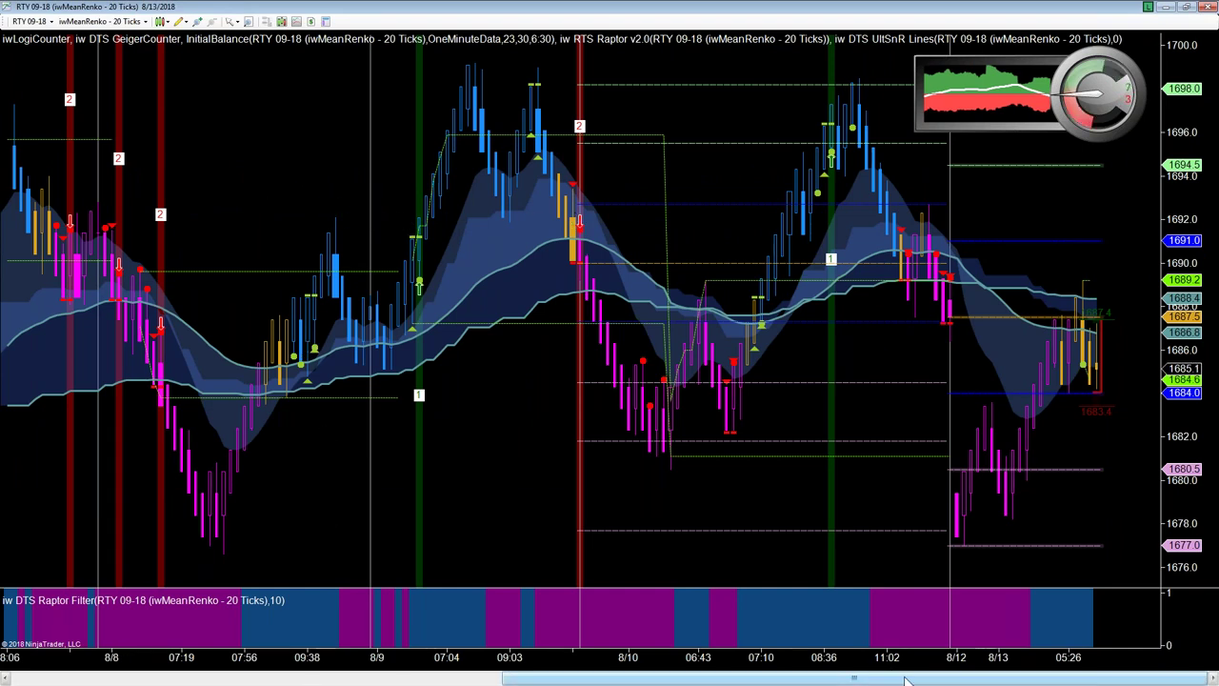
left_click_drag(903, 679, 891, 682)
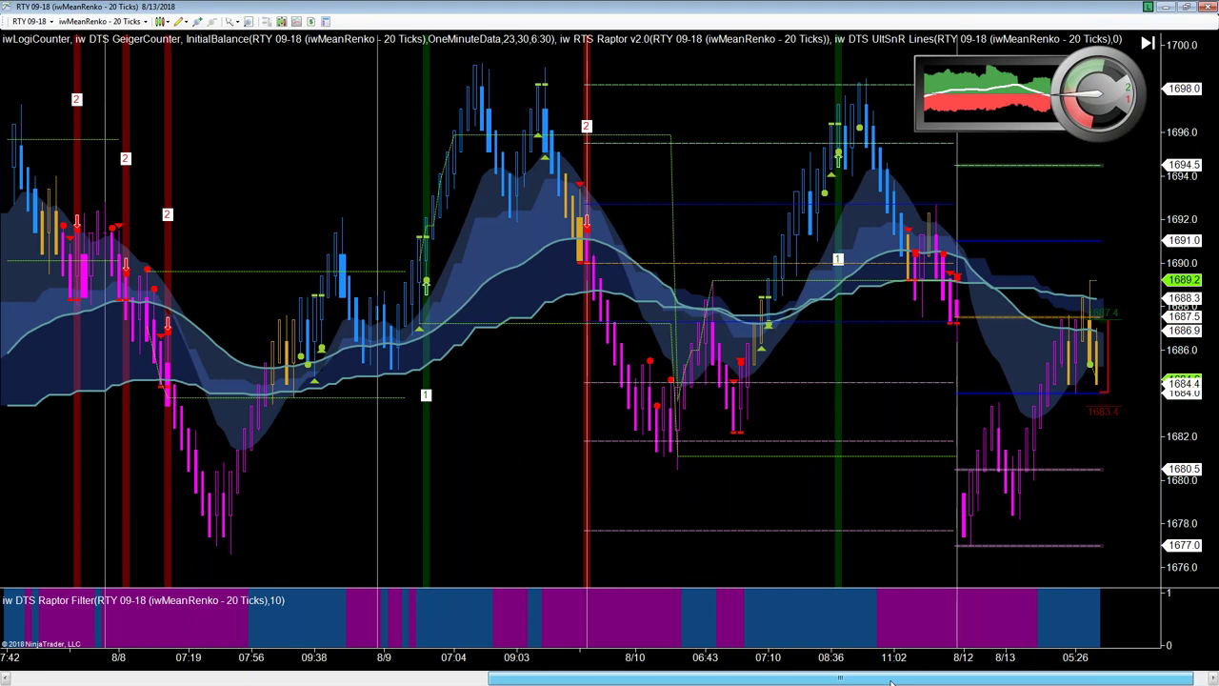
scroll(464, 269, "up", 3)
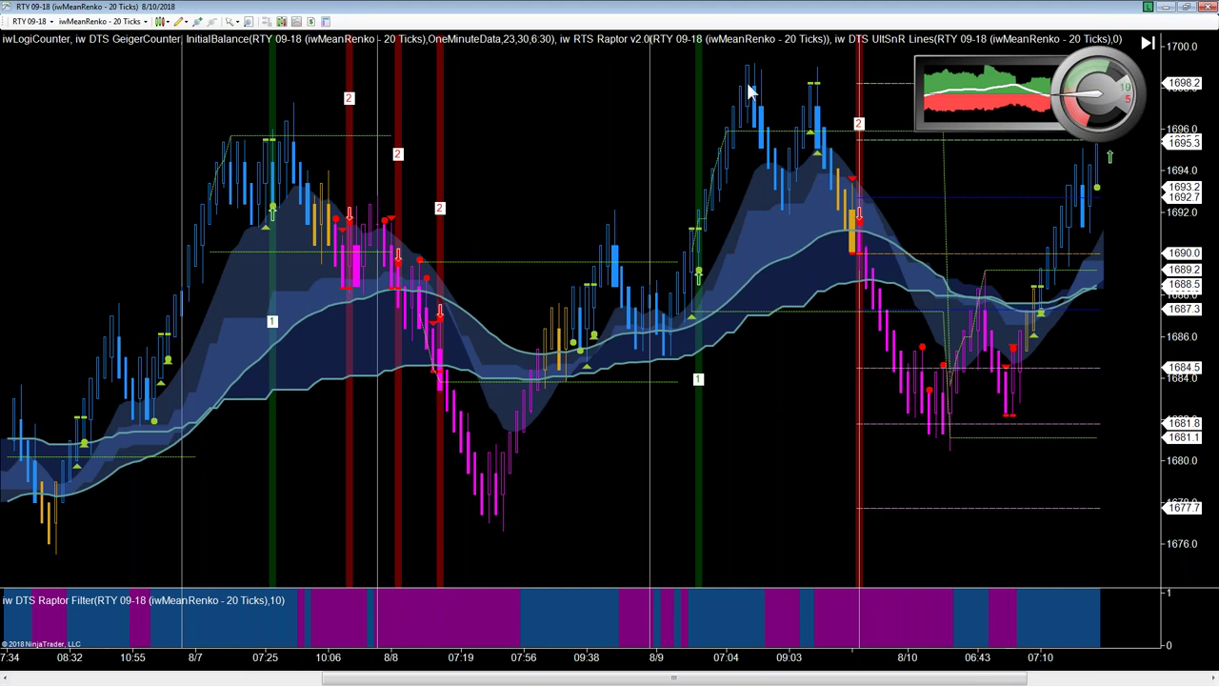
scroll(604, 224, "down", 3)
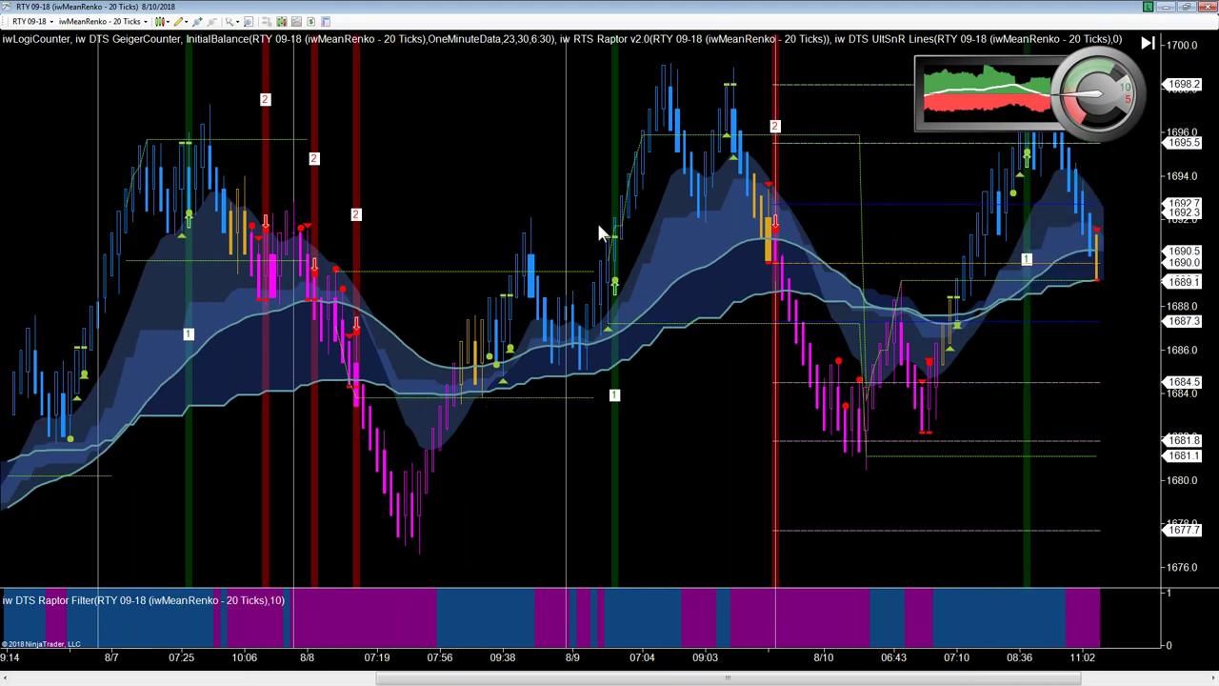
left_click_drag(598, 226, 417, 244)
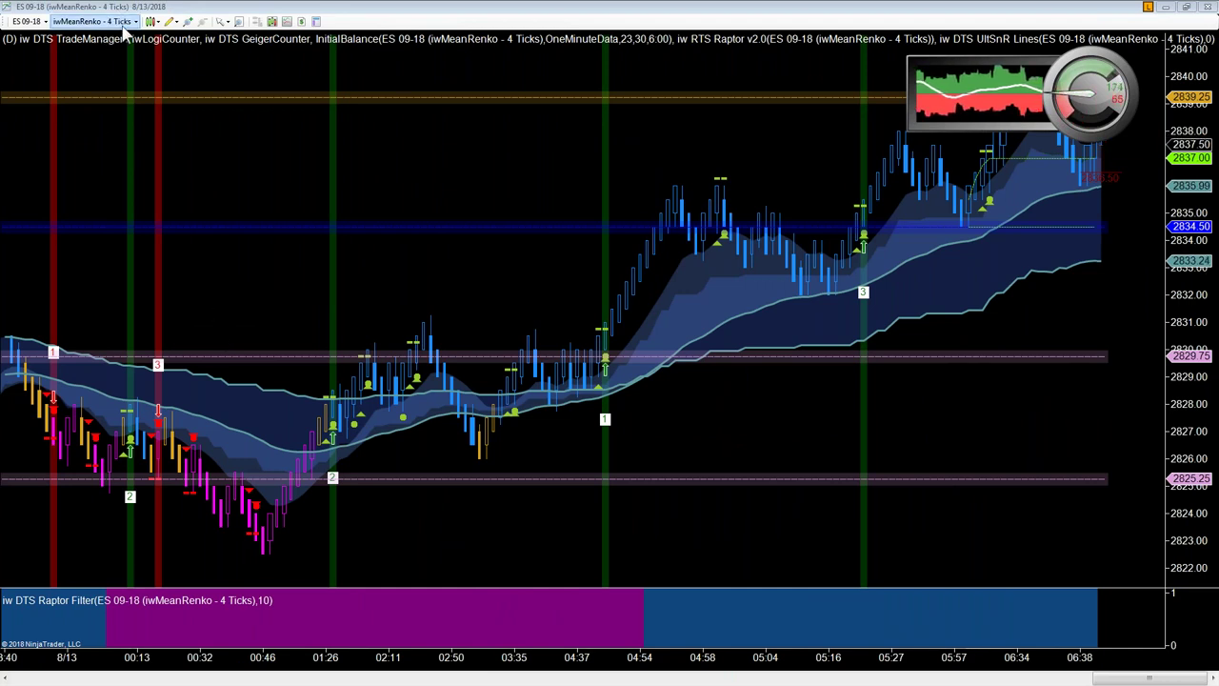
- Check the iwMeanRenko BrickSize in the ES 09-18 chart's data series settings without changing it
right_click(441, 149)
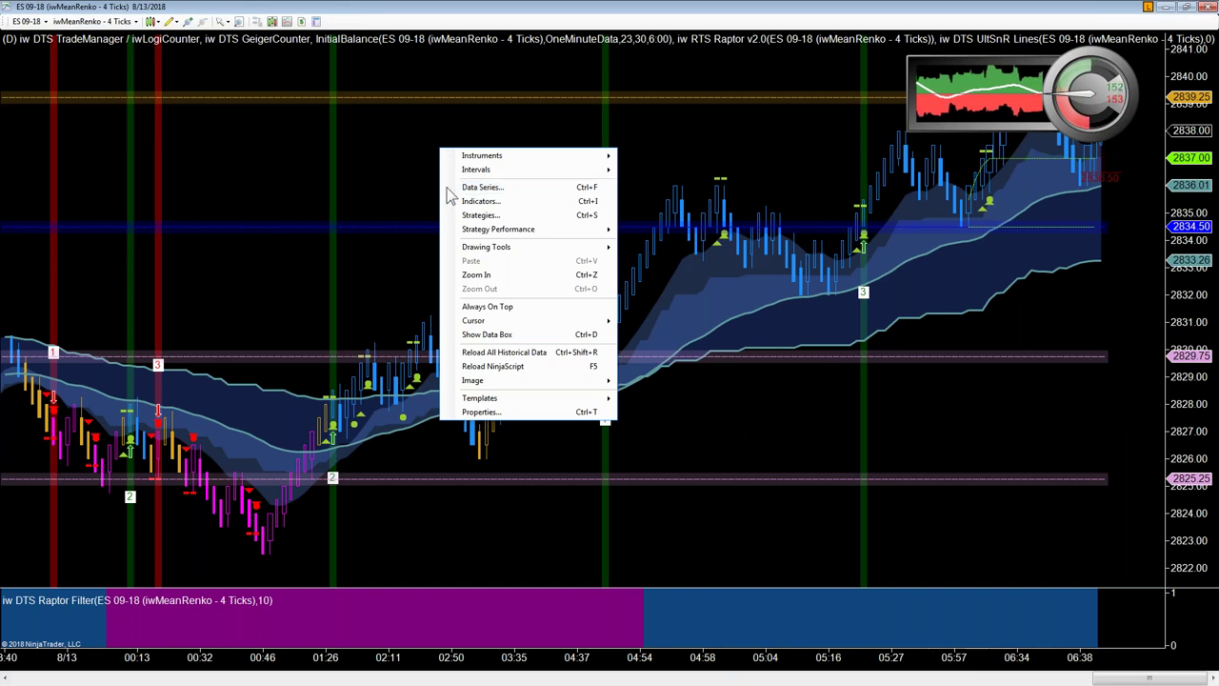
left_click(447, 188)
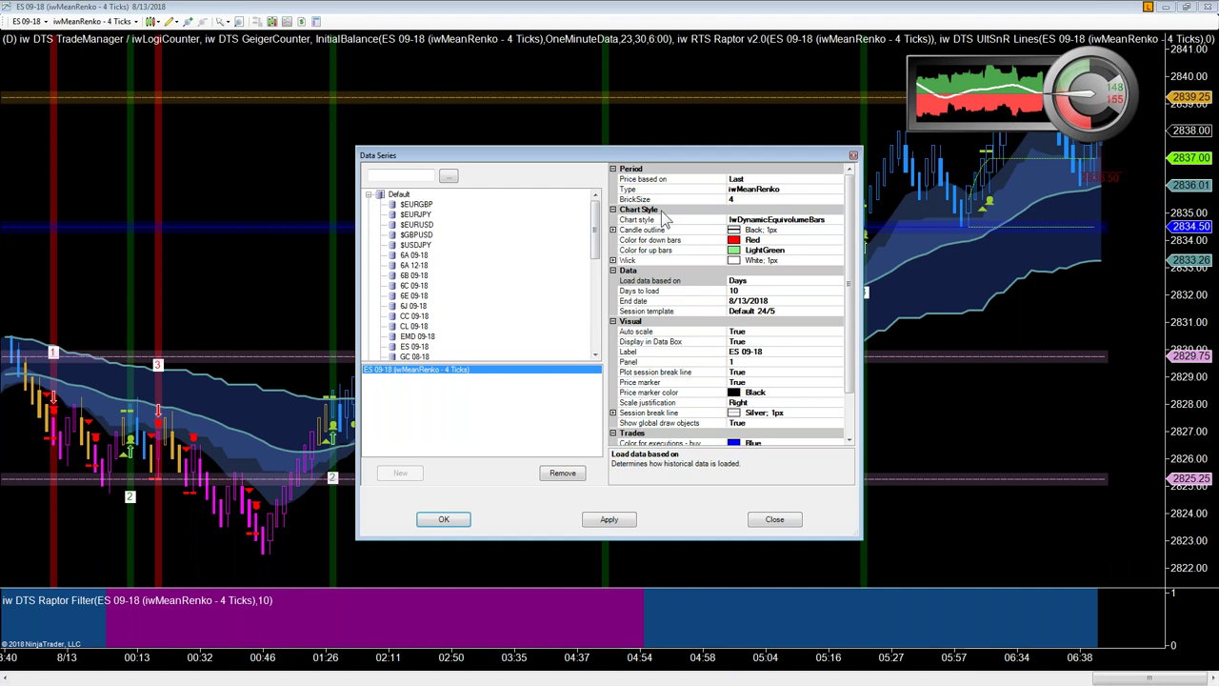
left_click(658, 199)
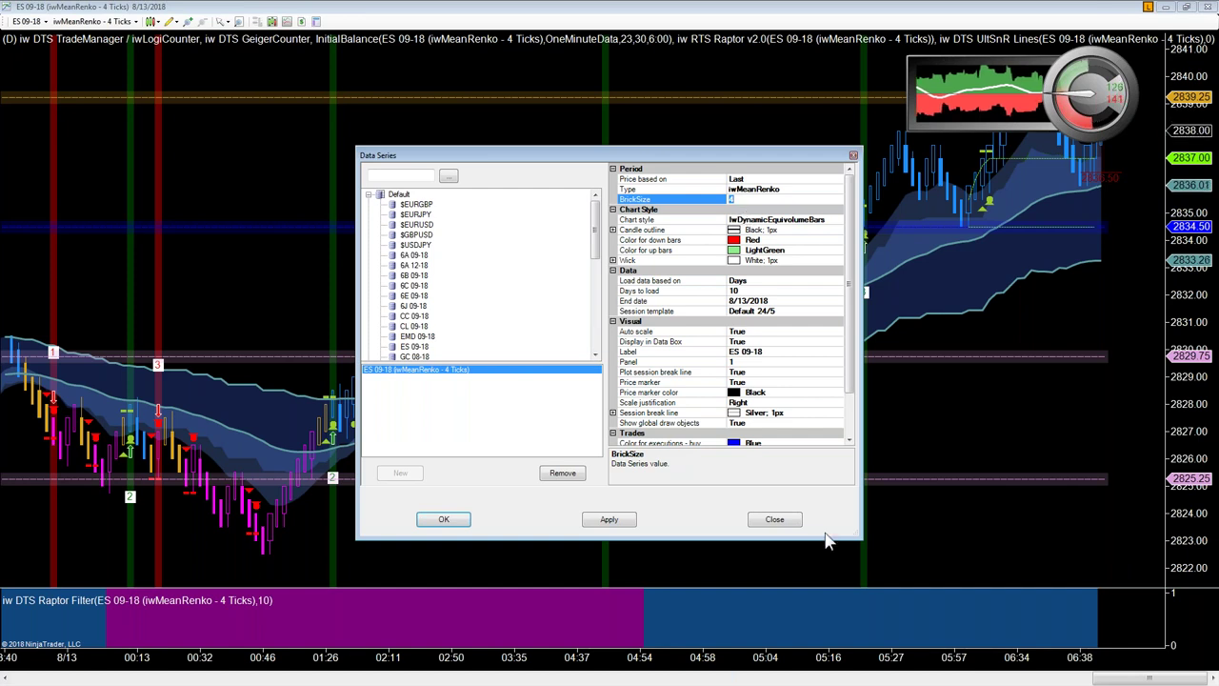
left_click(788, 529)
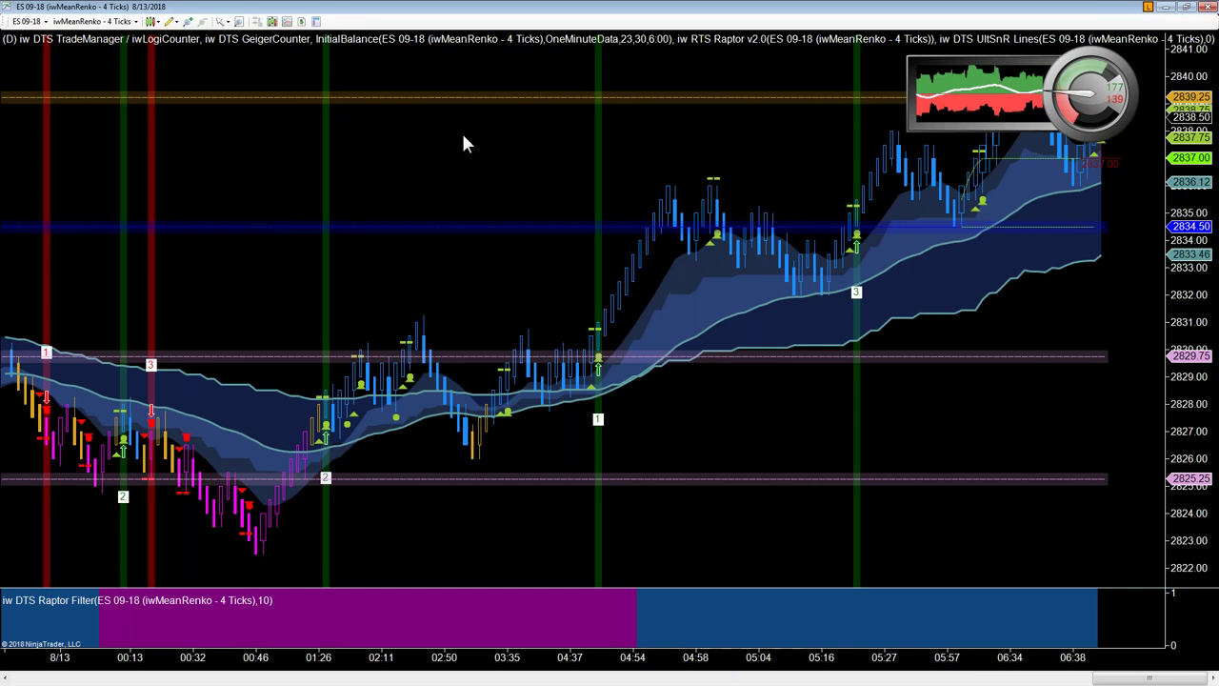
- Inspect the Cloud Setup values 1 BrickSize and 2 BrickSize of the ES chart's iw RTS Raptor v2.0 indicator
right_click(463, 136)
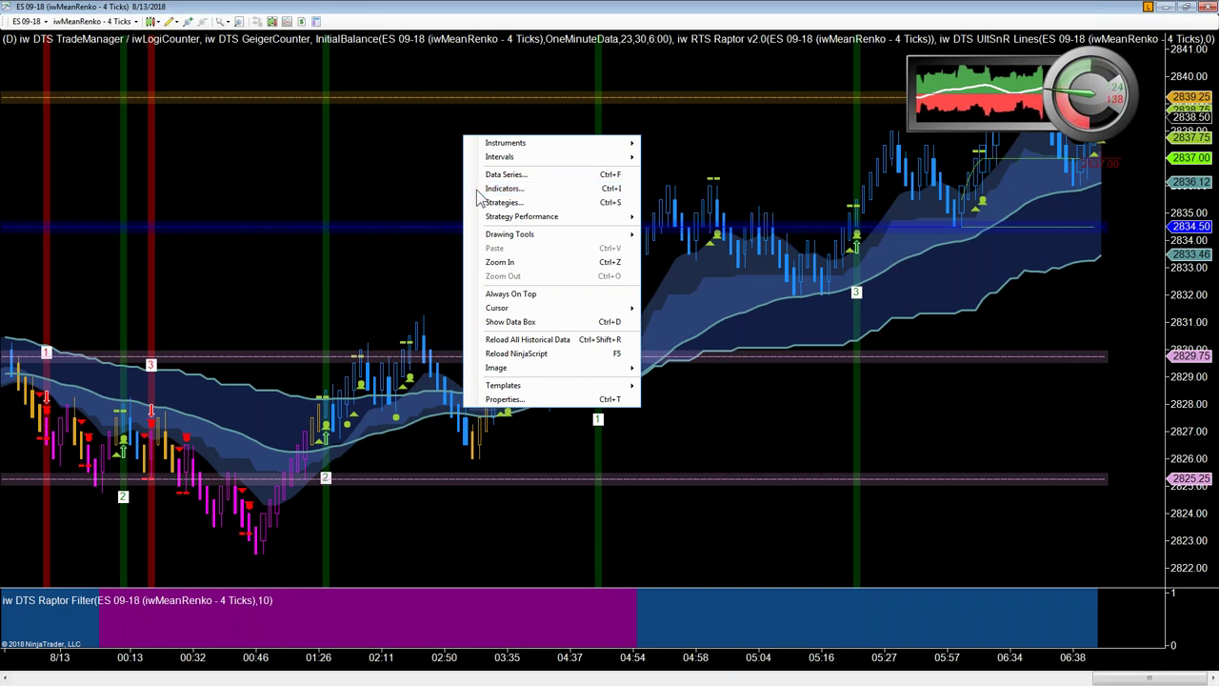
left_click(479, 188)
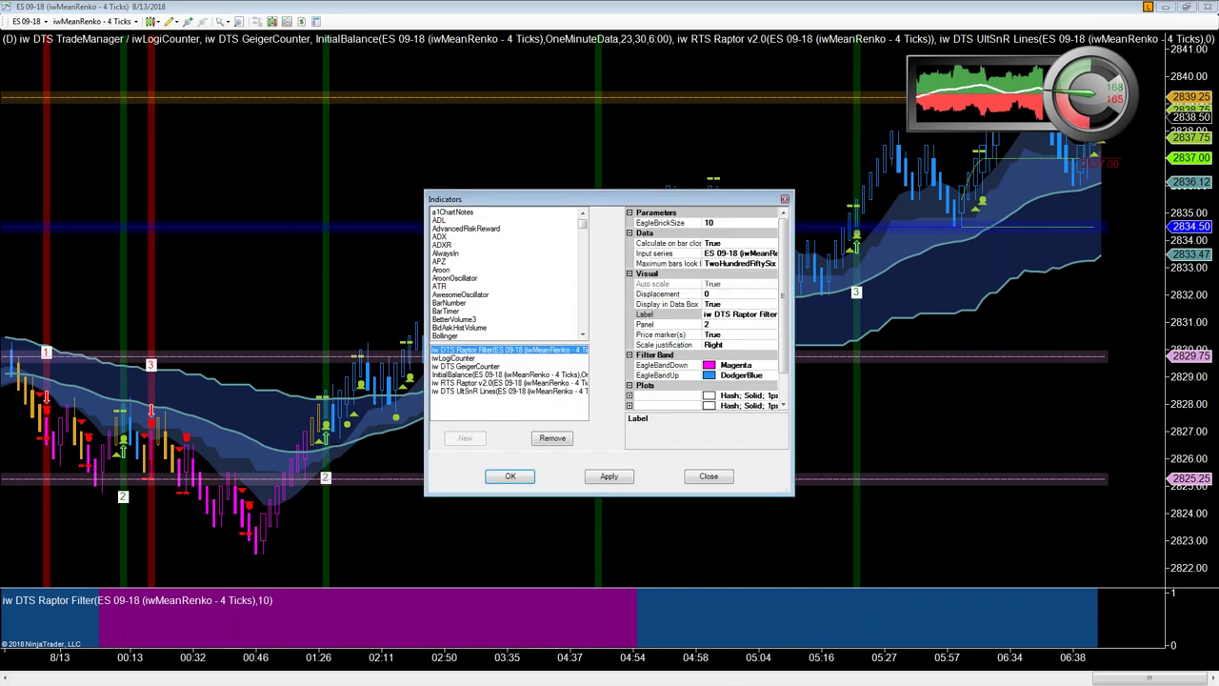
left_click(476, 384)
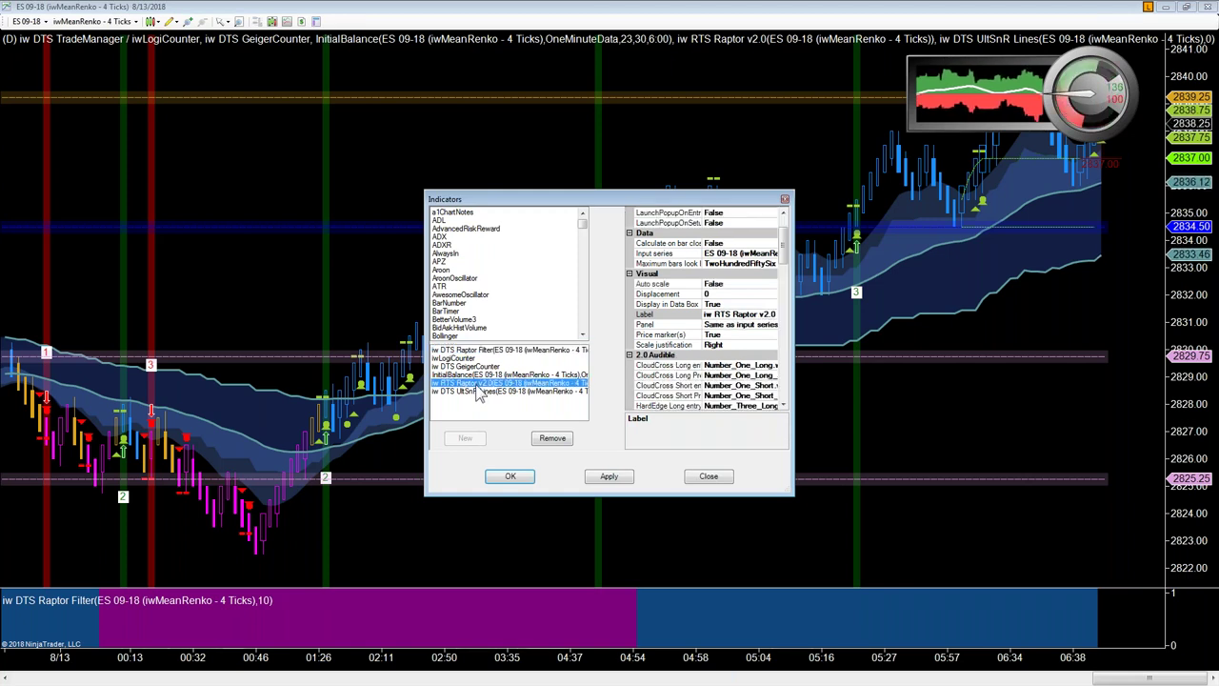
left_click_drag(785, 248, 783, 304)
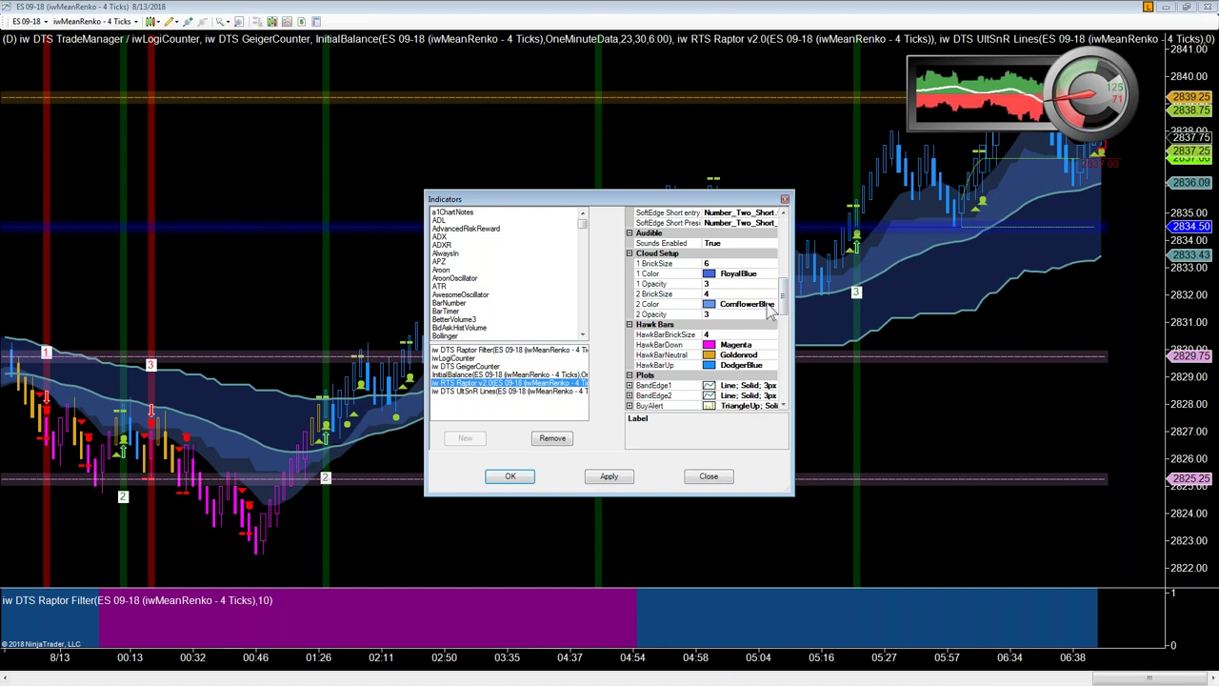
left_click(709, 263)
double_click(707, 263)
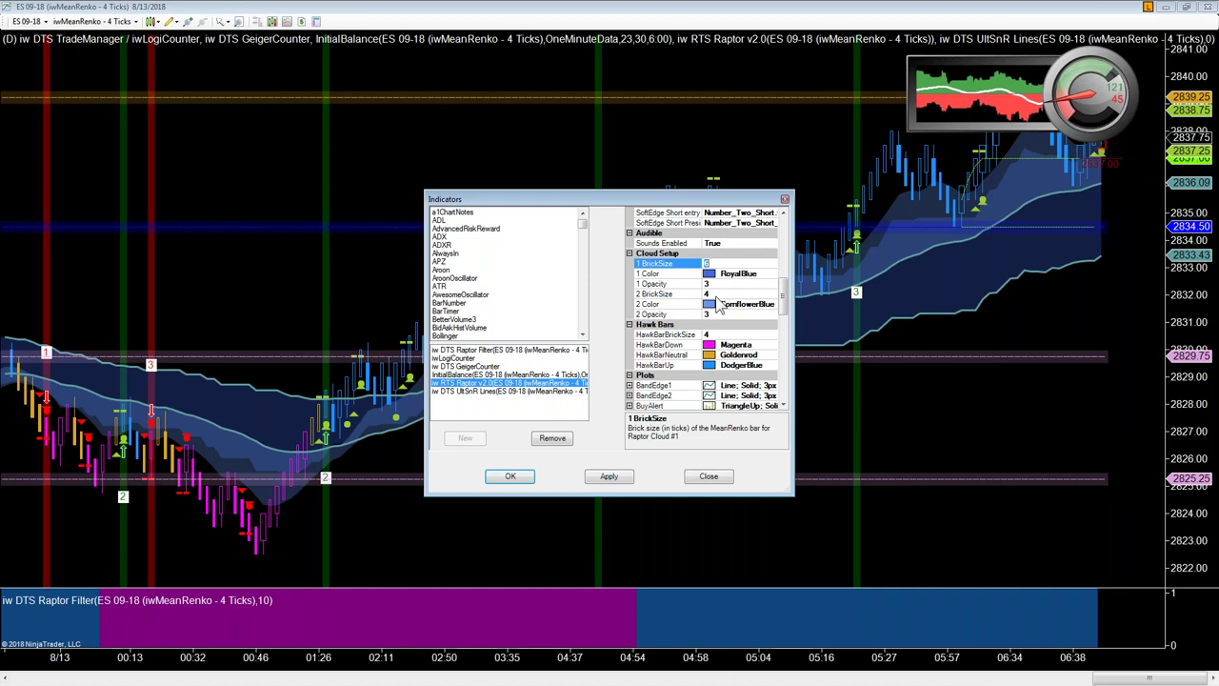
left_click(707, 294)
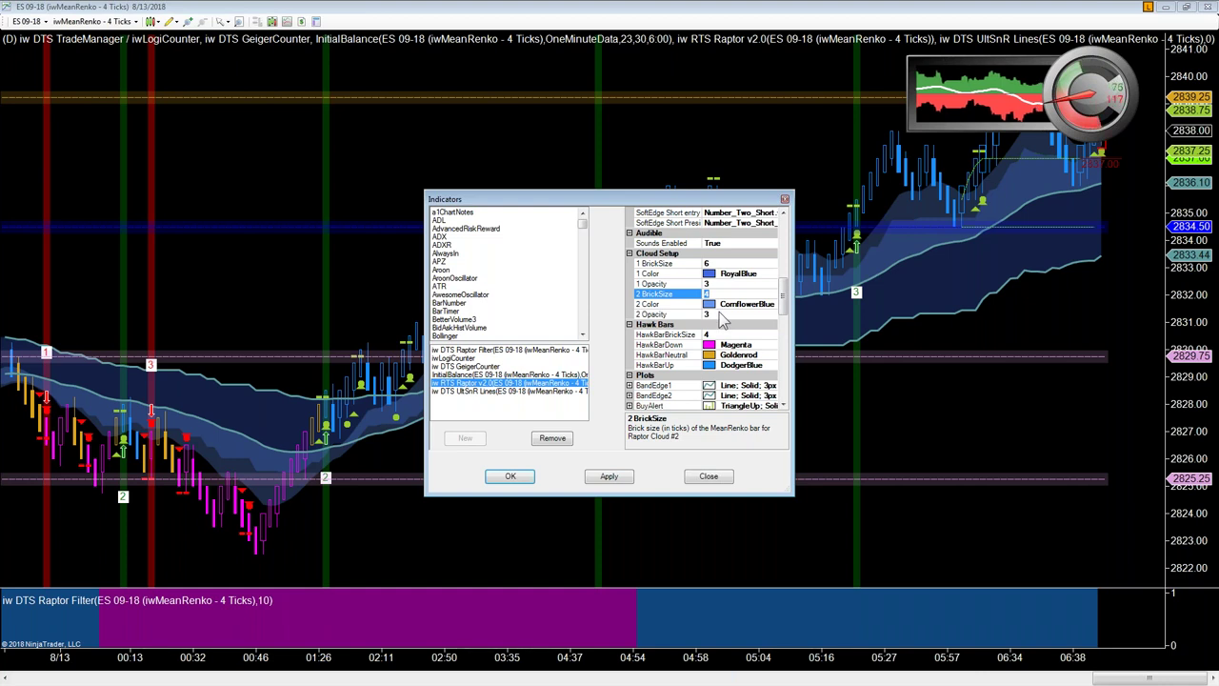
- Check the Raptor indicator's HawkBarBrickSize value and close the indicator settings
left_click(722, 335)
key("shift+Home")
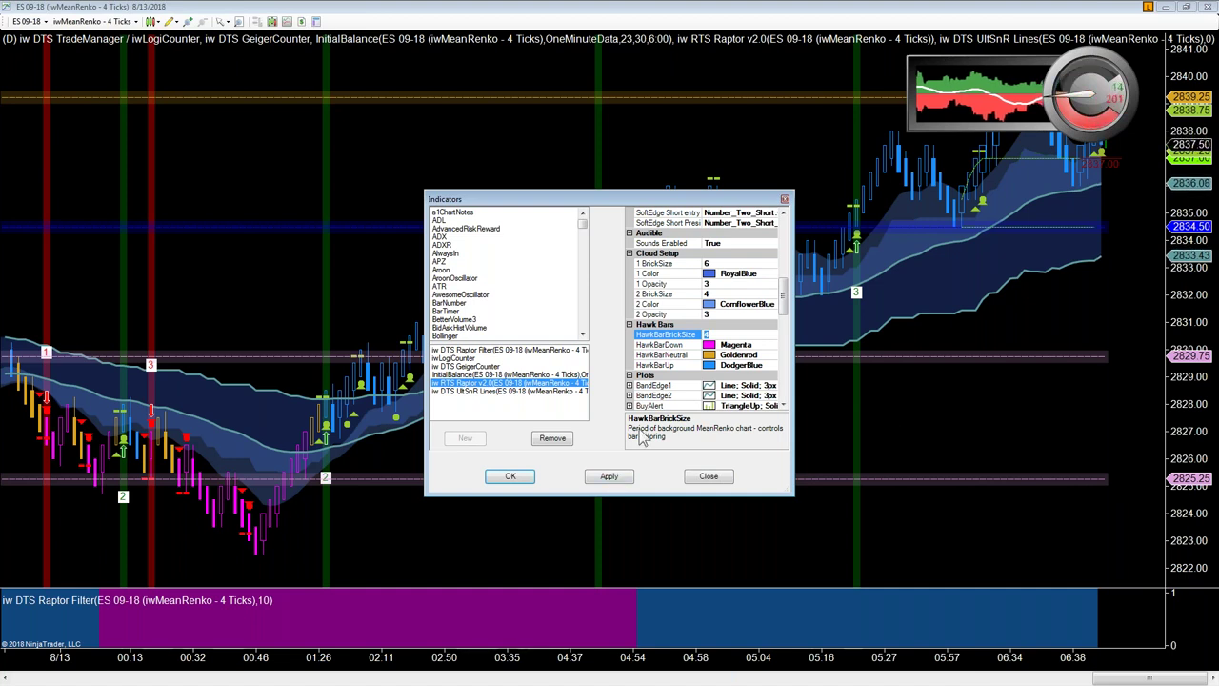
left_click(621, 482)
left_click(706, 477)
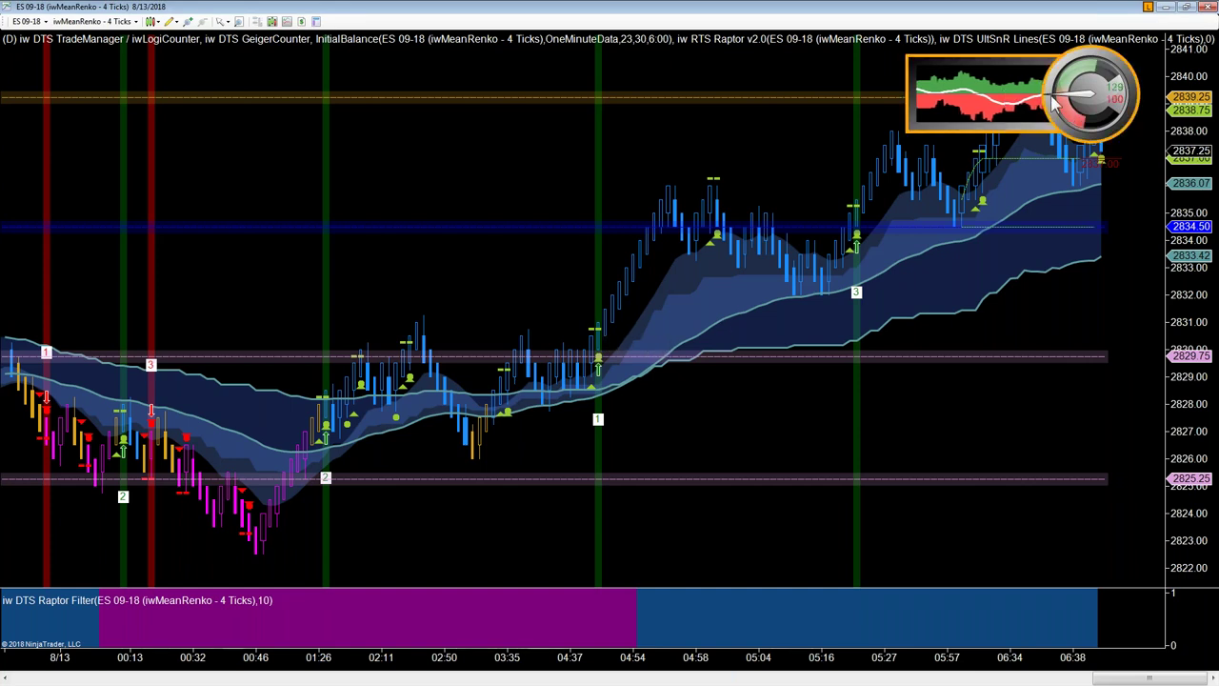
- Move the Geiger counter gauge off the latest bars to the chart's upper-left corner and review the signals back to the 8/12 session
left_click_drag(1035, 74, 173, 110)
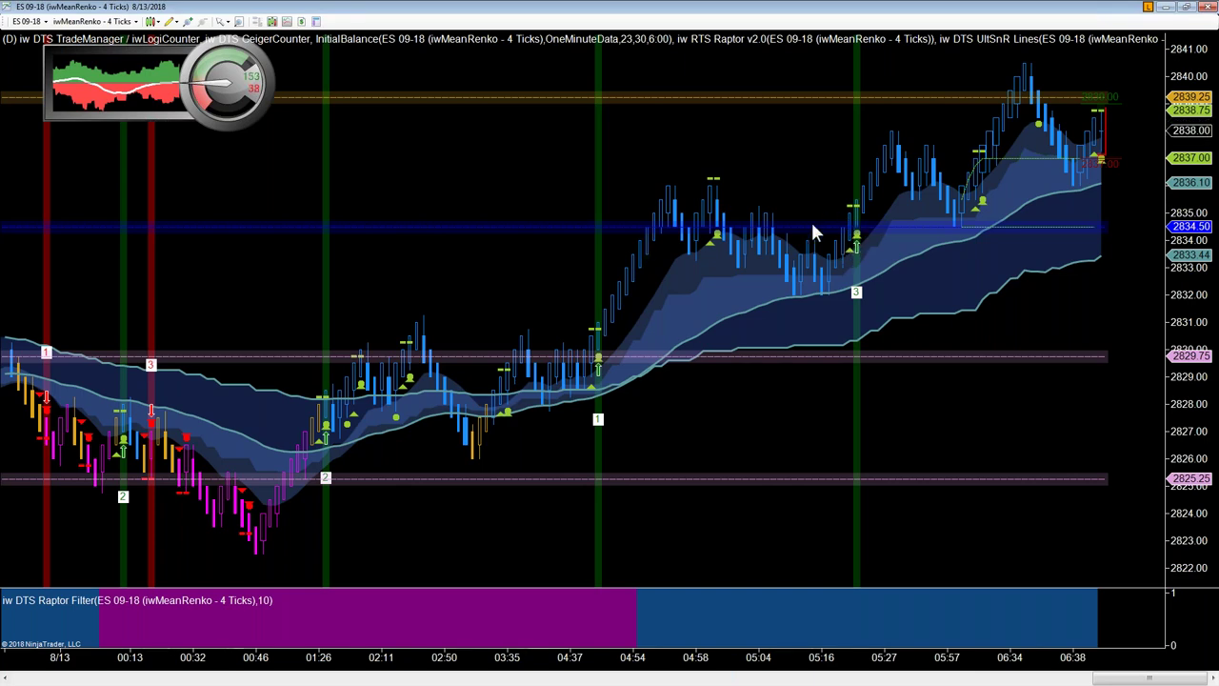
scroll(800, 362, "up", 3)
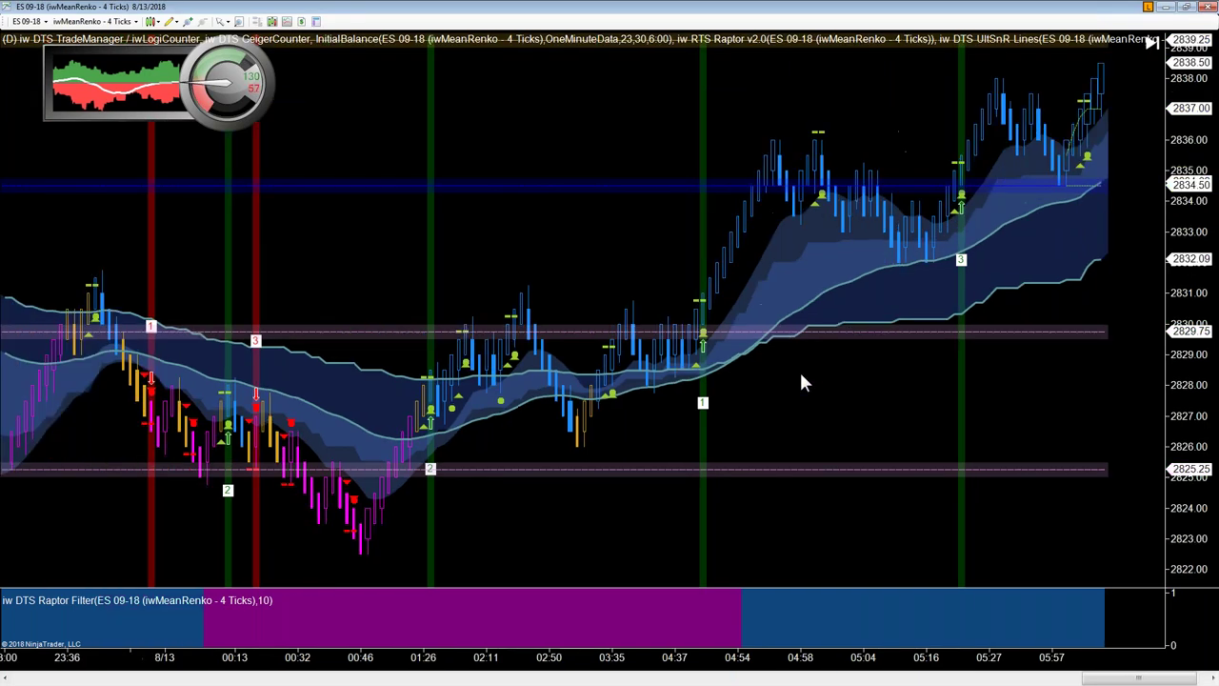
scroll(801, 376, "up", 10)
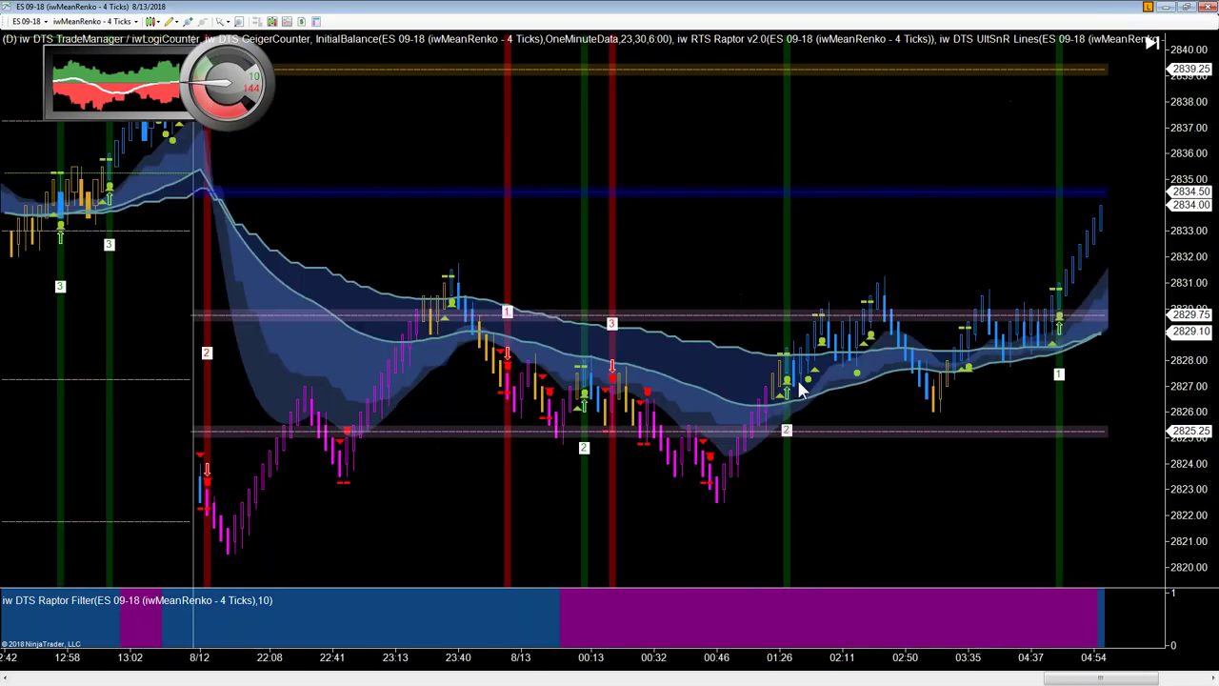
scroll(797, 379, "up", 3)
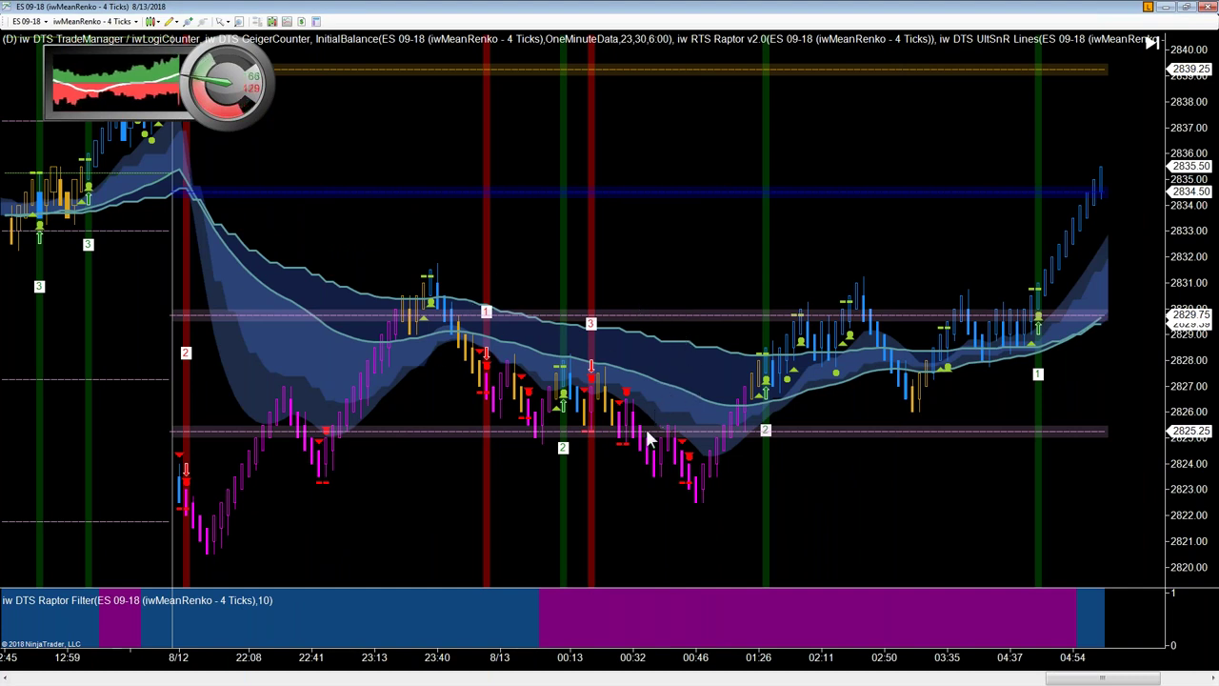
scroll(645, 426, "up", 3)
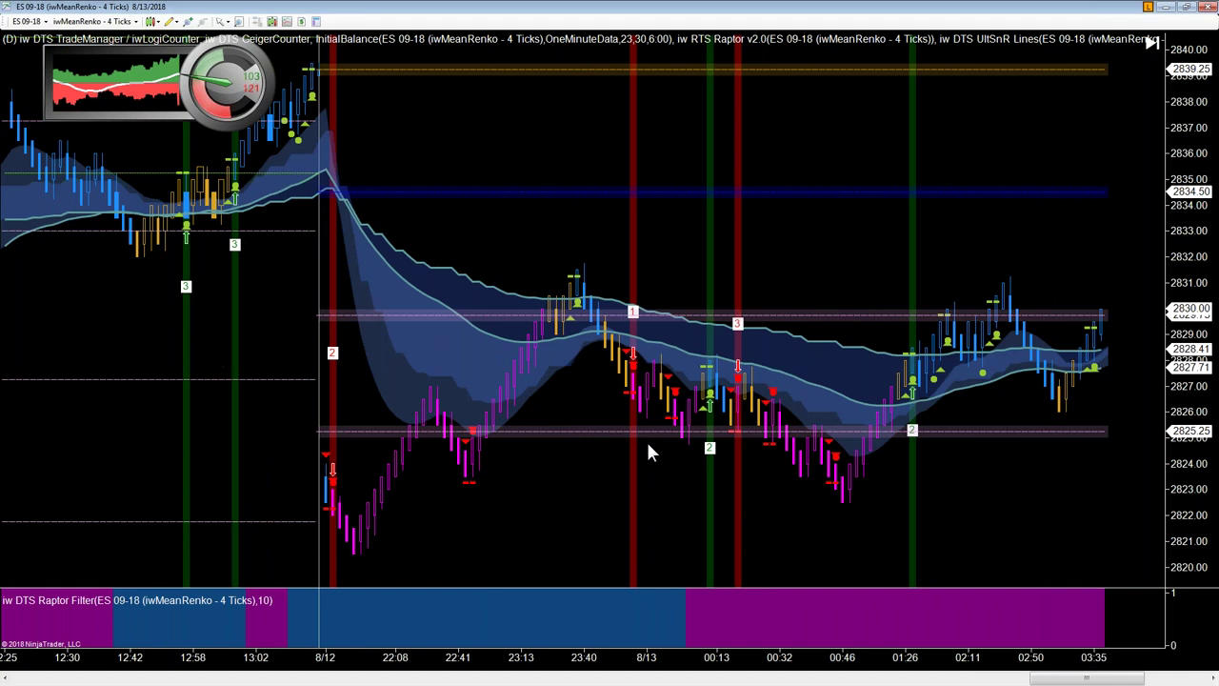
scroll(646, 452, "up", 1)
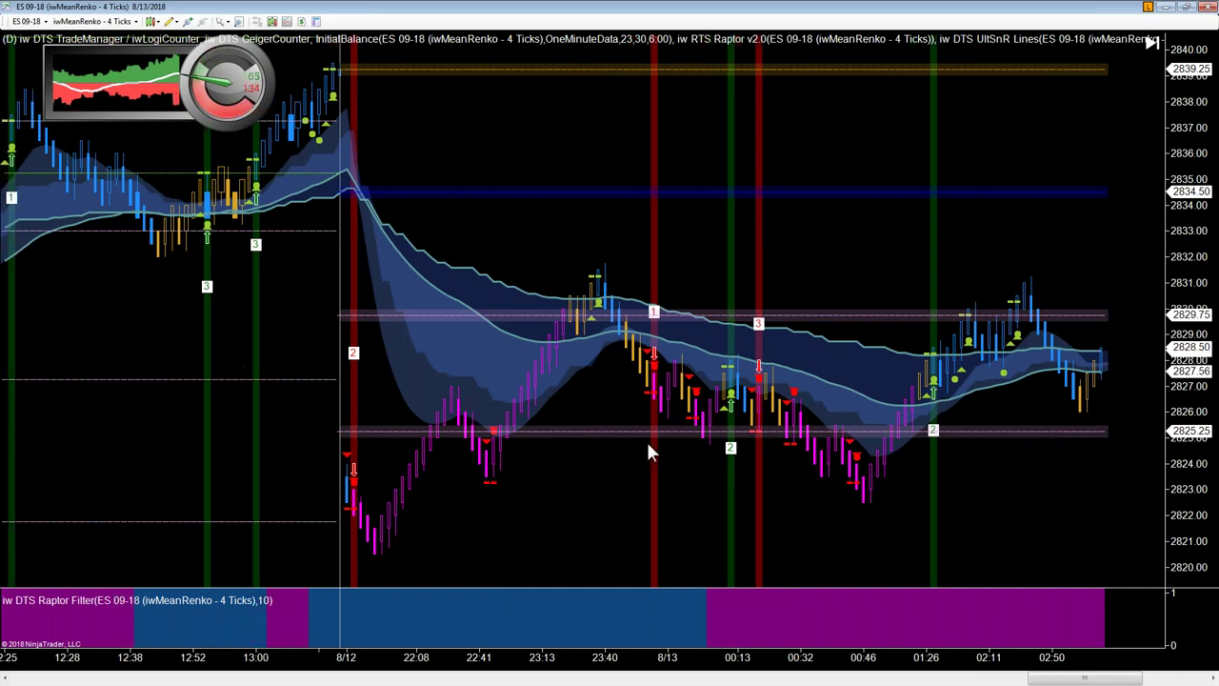
- Return the ES 09-18 chart to its latest bars, restore its window size and move the window up to the screen's edge
left_click(1150, 40)
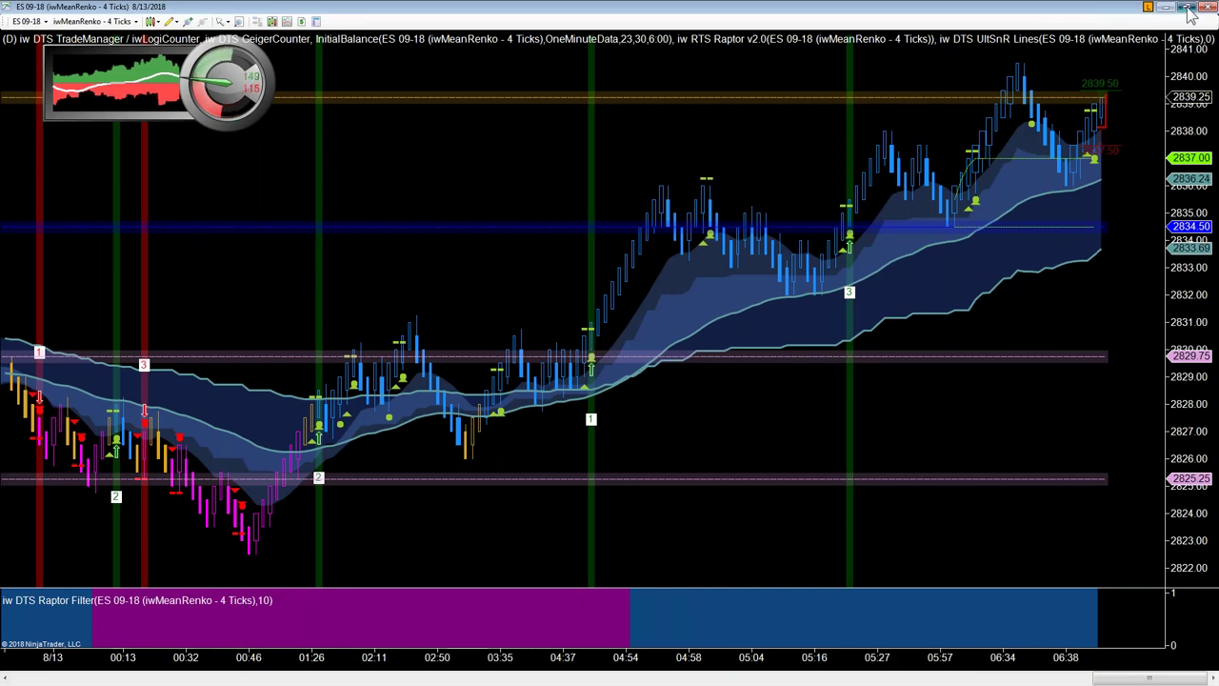
left_click(1187, 7)
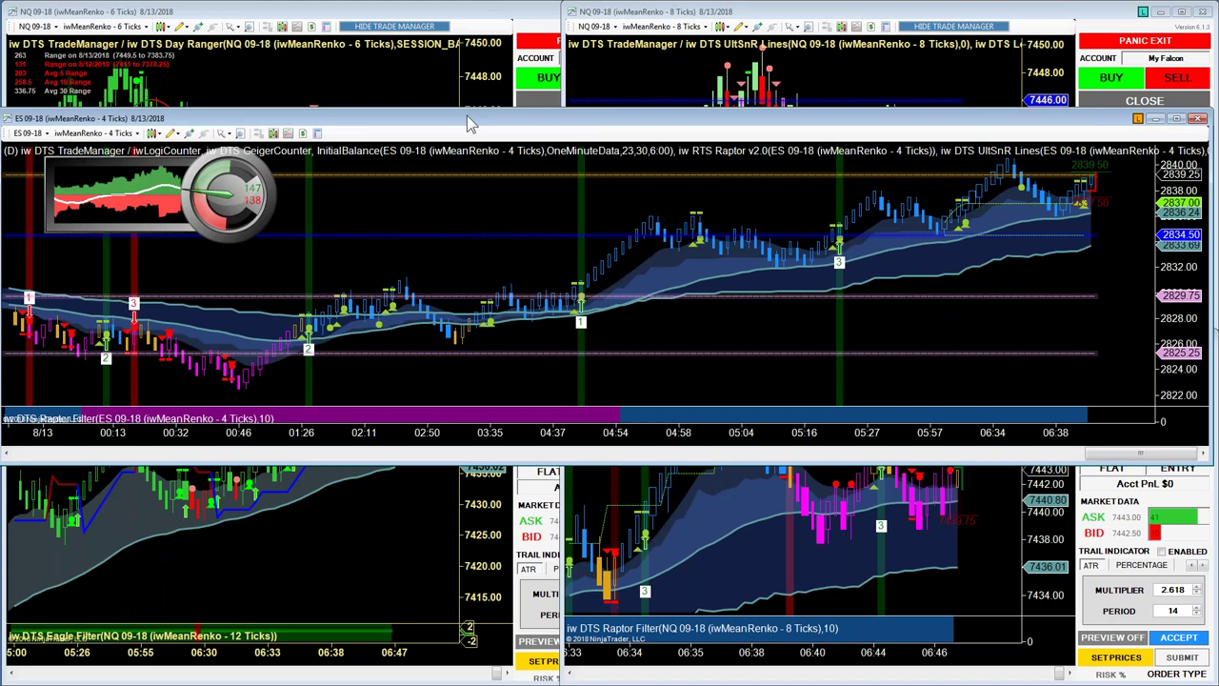
left_click_drag(469, 124, 468, 0)
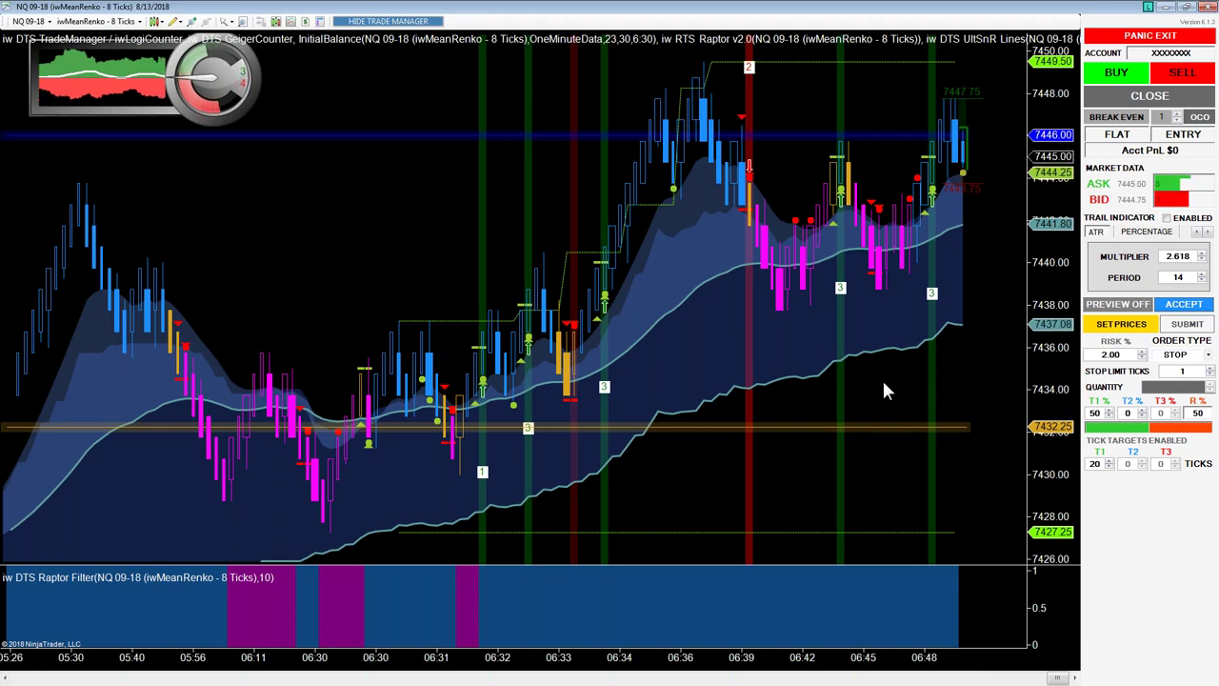
- Set the NQ trade manager's T1 tick target to 10 and raise its T1 share to 100 %
double_click(1094, 464)
type("10")
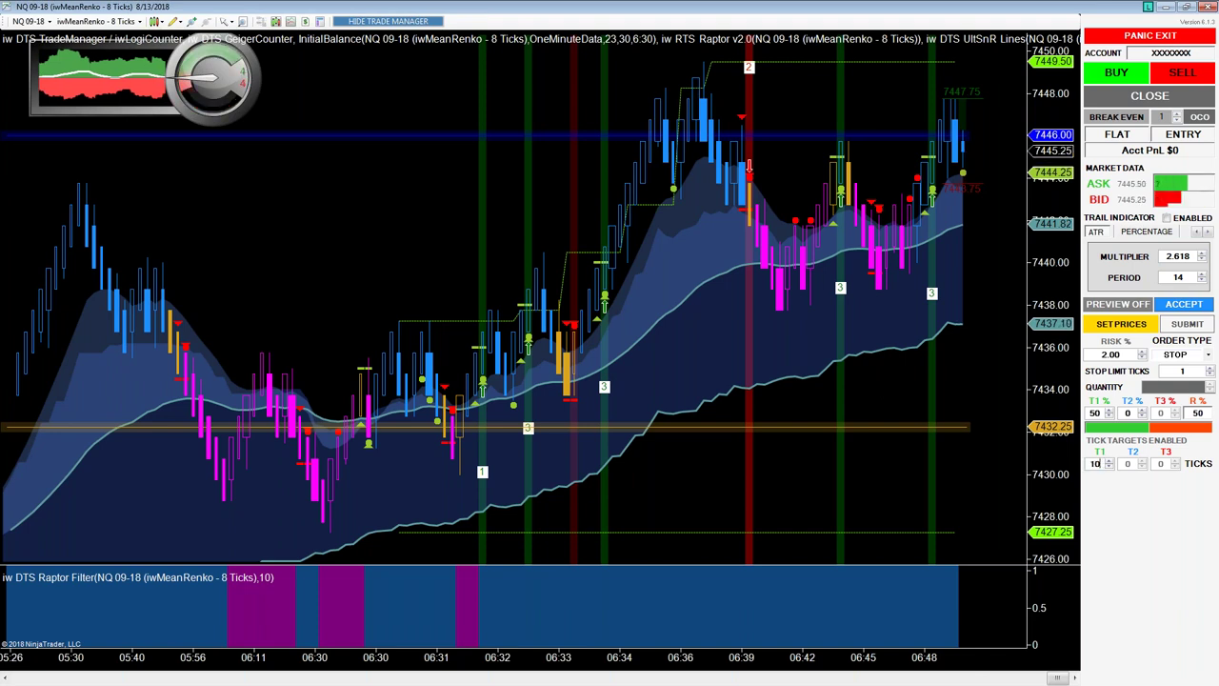
left_click(1109, 410)
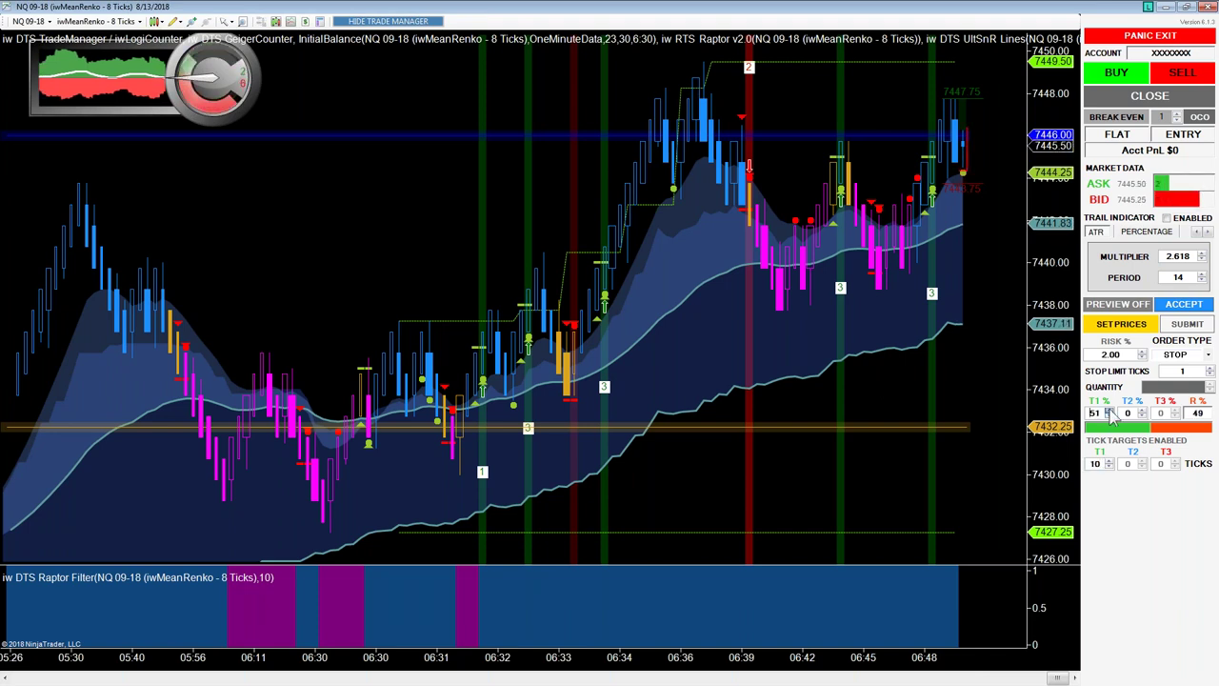
left_click(1109, 410)
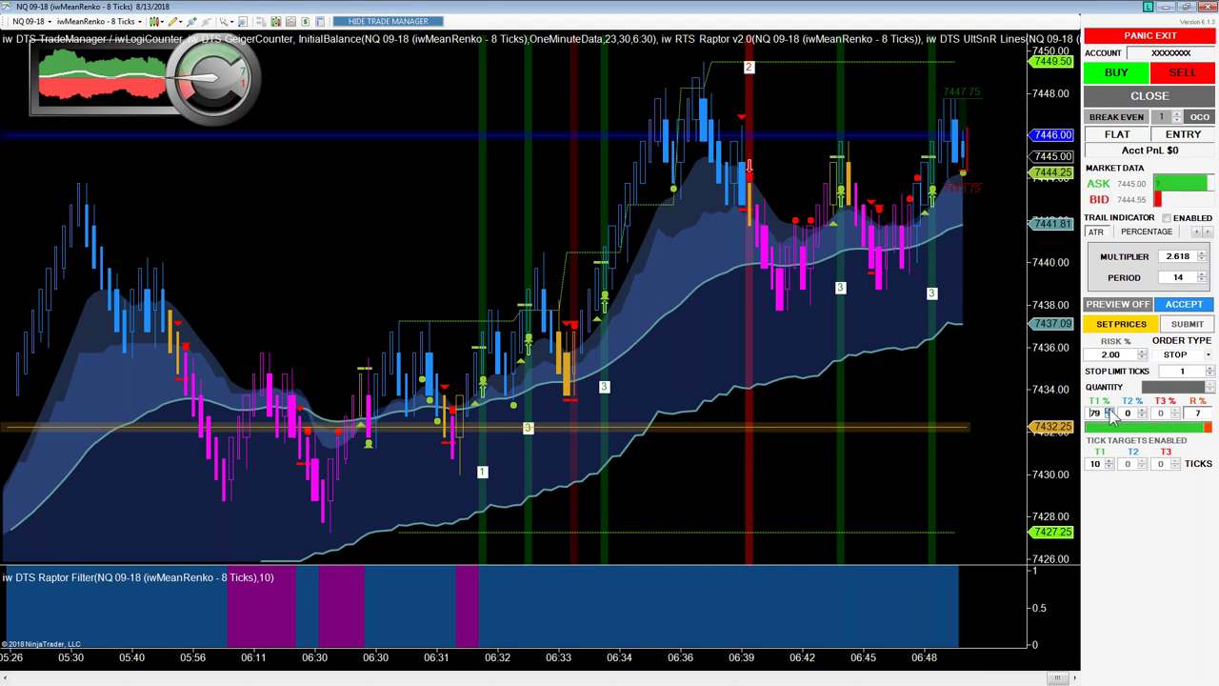
left_click(1109, 408)
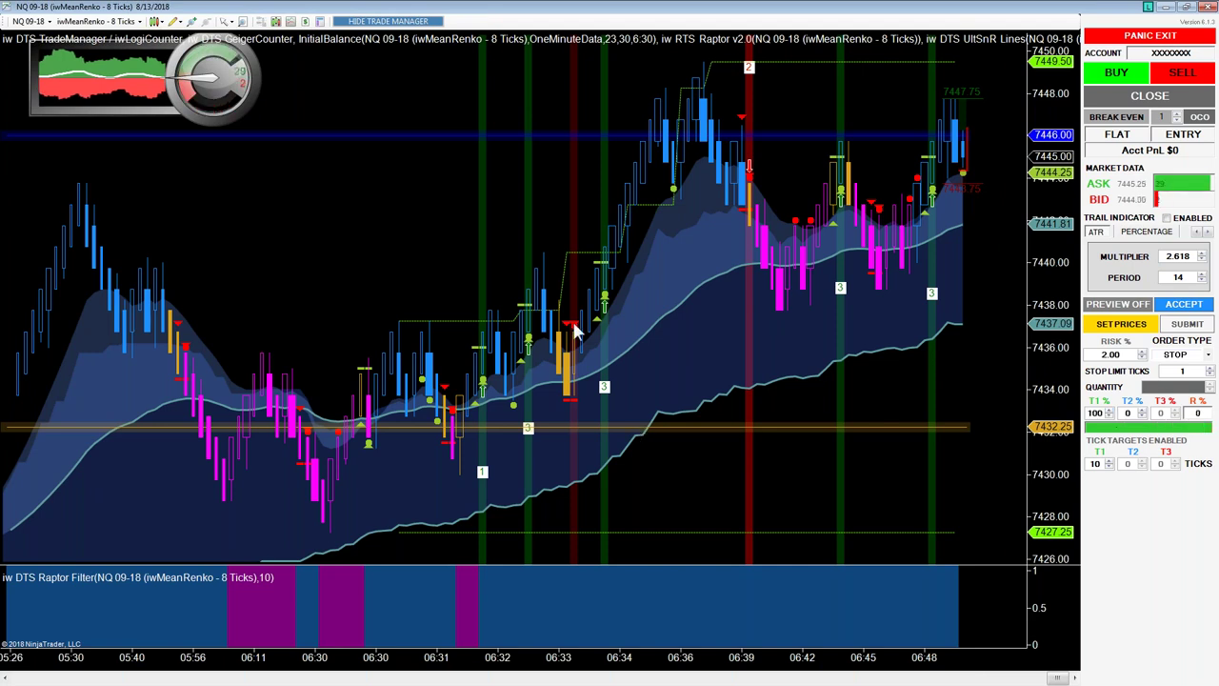
- Plot a long setup for the past 06:32 NQ signal with entry at 7436.00 and stop loss at 7426.25, and clear it
scroll(578, 274, "up", 1)
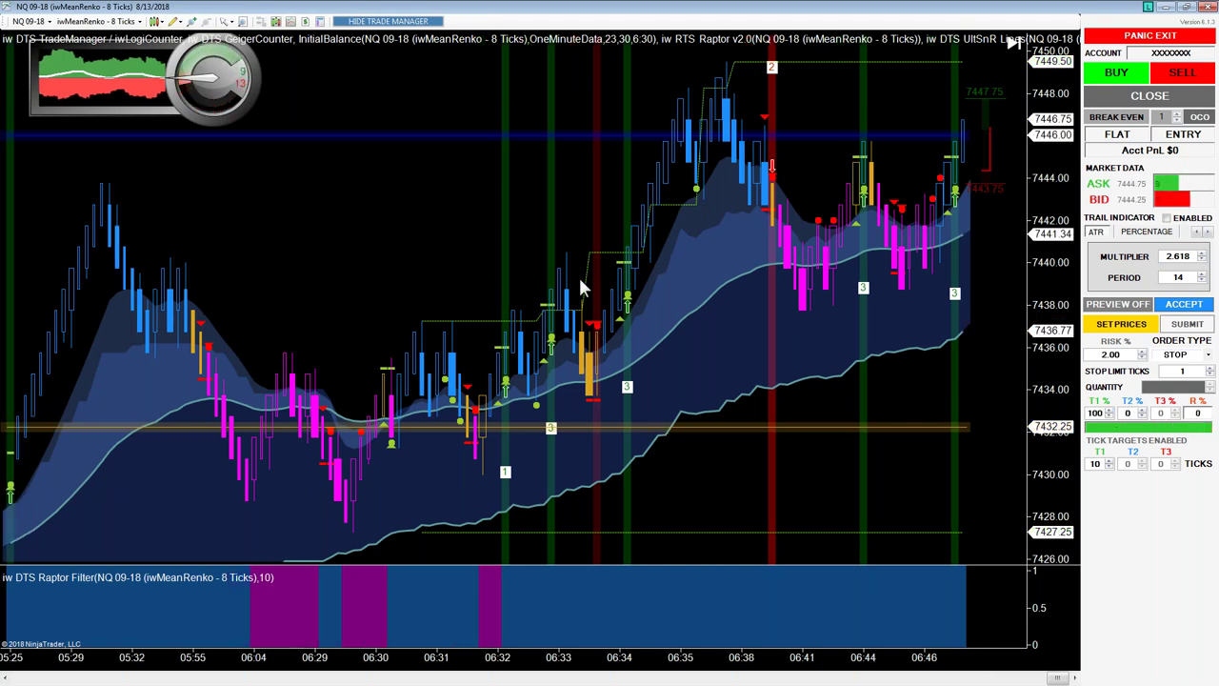
left_click_drag(579, 275, 806, 379)
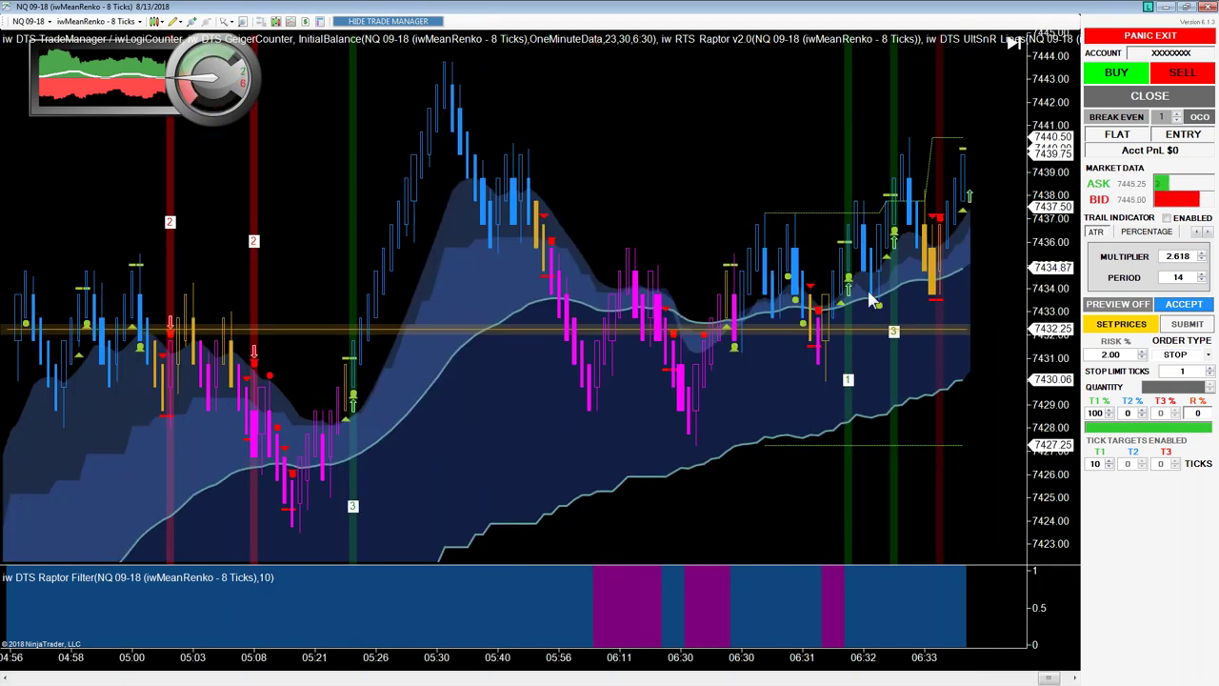
scroll(907, 259, "up", 1)
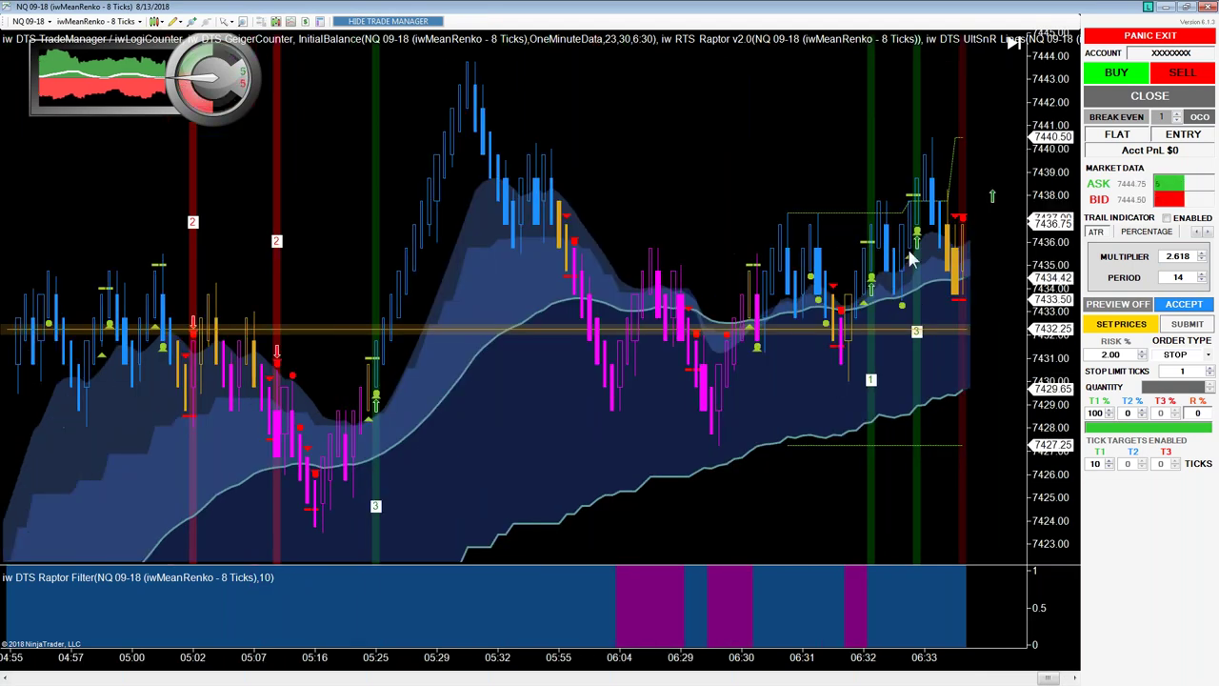
scroll(891, 255, "up", 1)
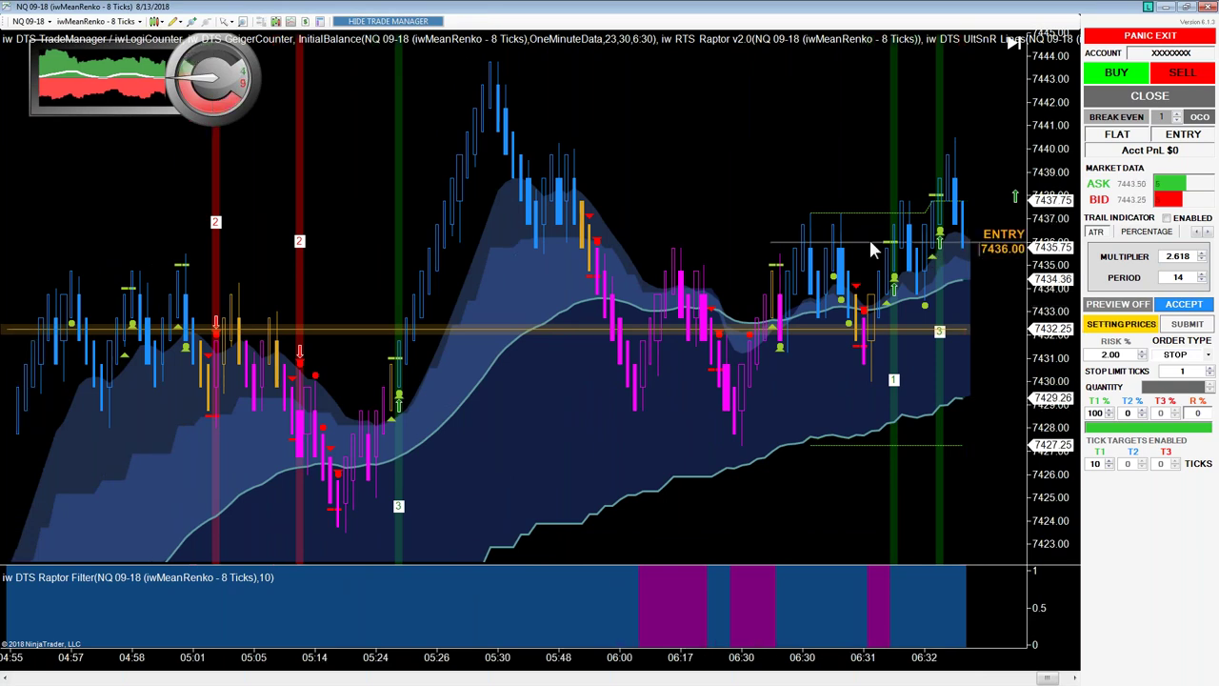
left_click(871, 243)
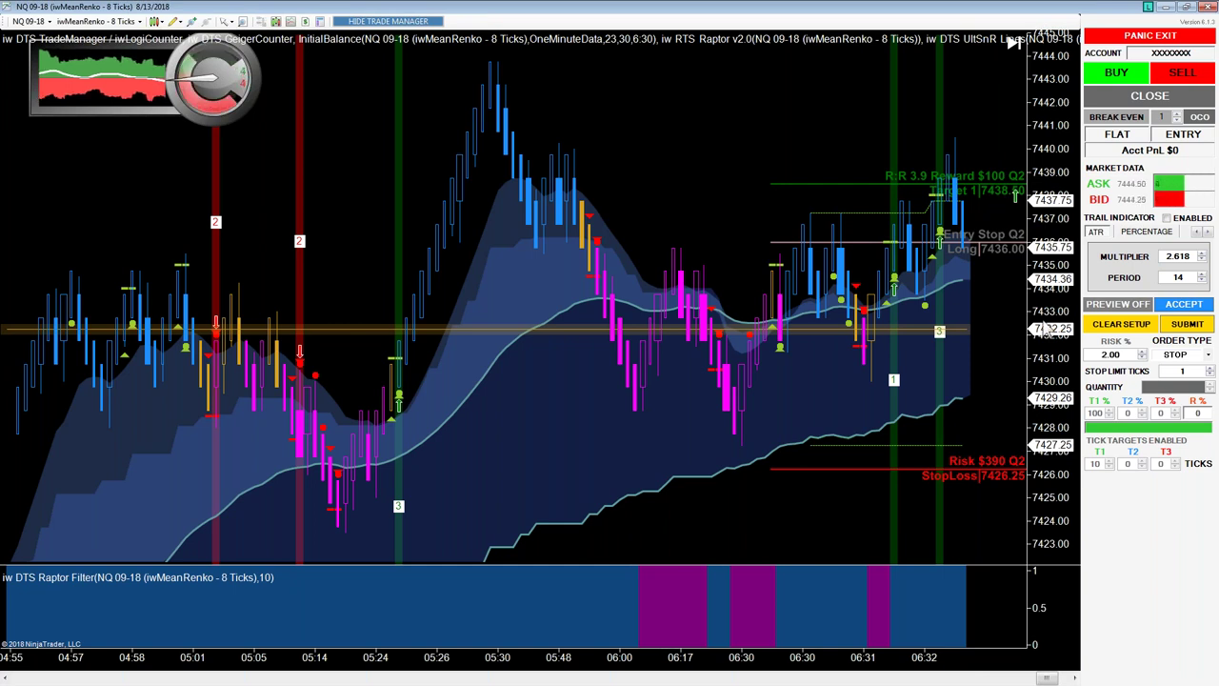
left_click(1119, 325)
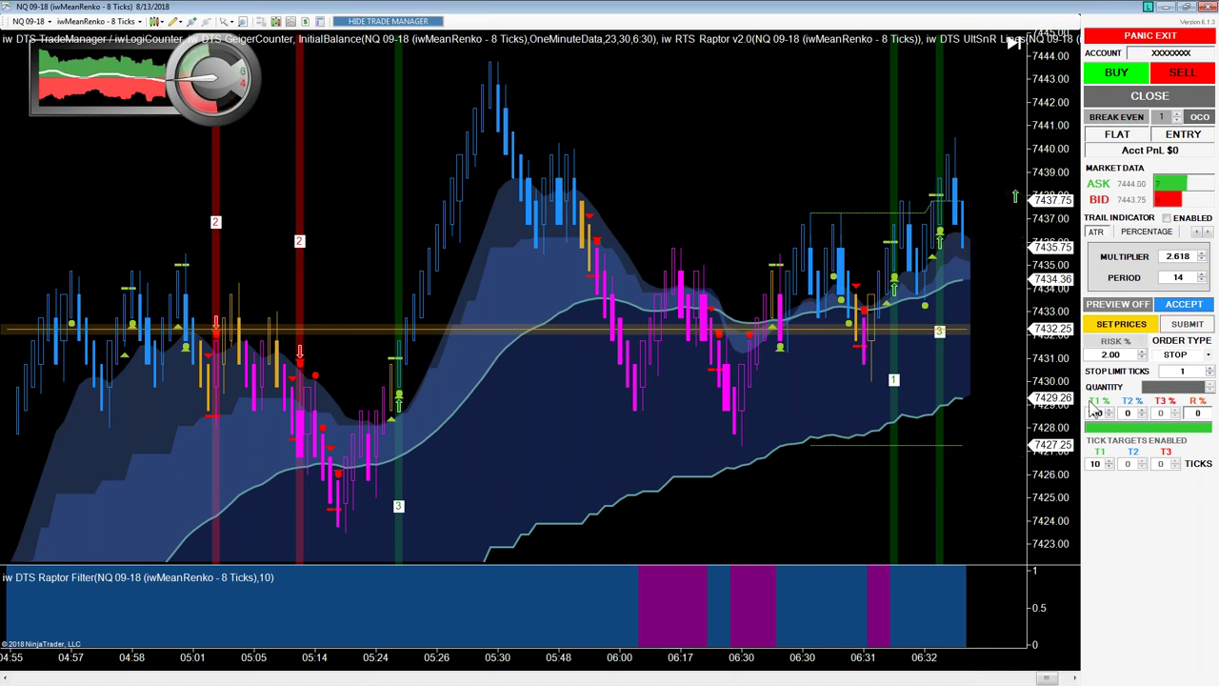
- Switch sizing to manual with quantity 1, plot the long setup at entry 7436.00 with a stop near 7426.50, and clear it
left_click(1112, 342)
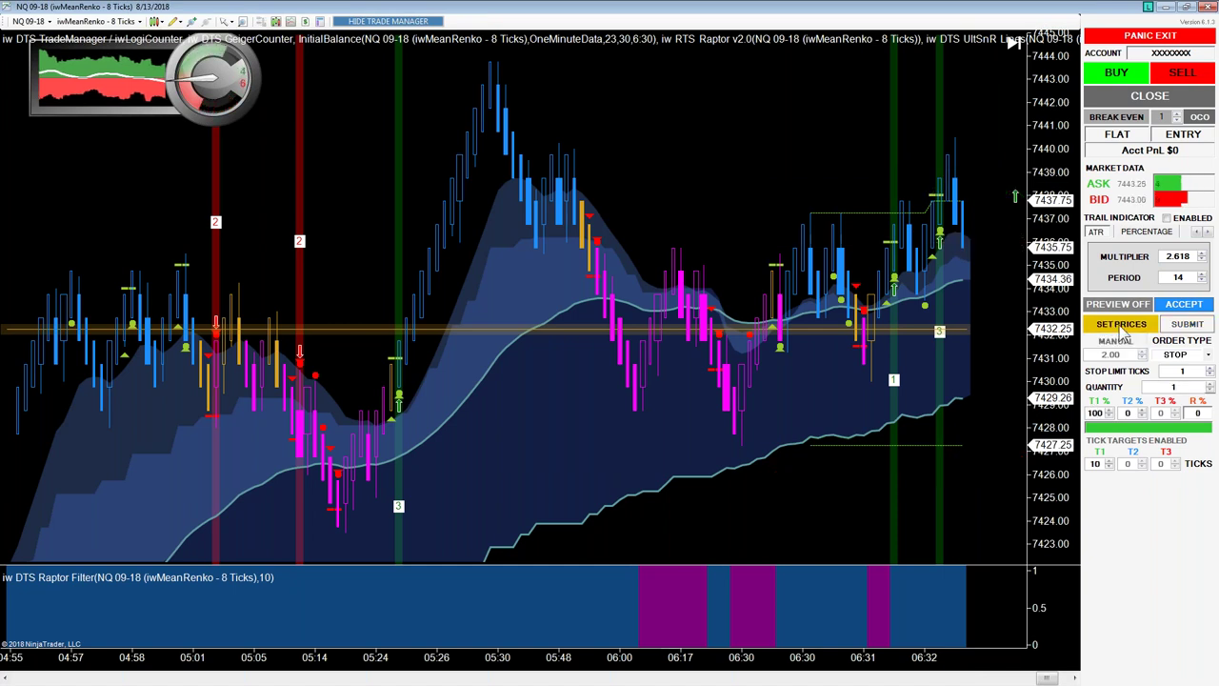
left_click(1121, 327)
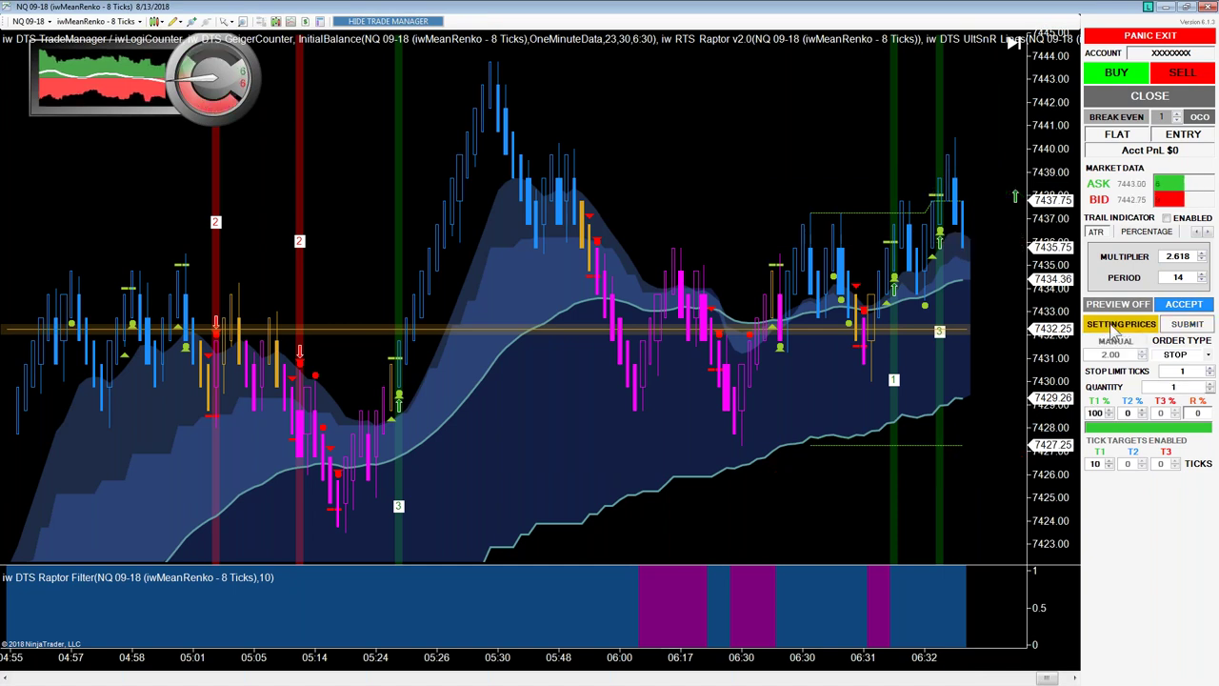
left_click(981, 240)
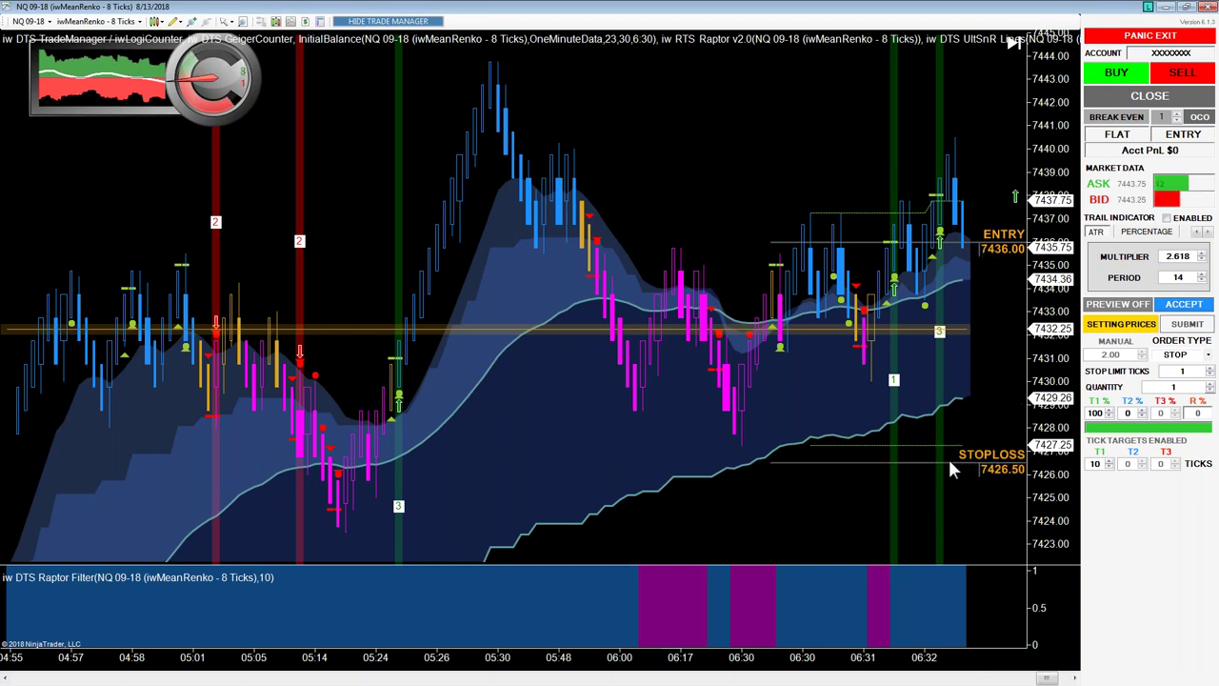
left_click(947, 466)
left_click(1096, 327)
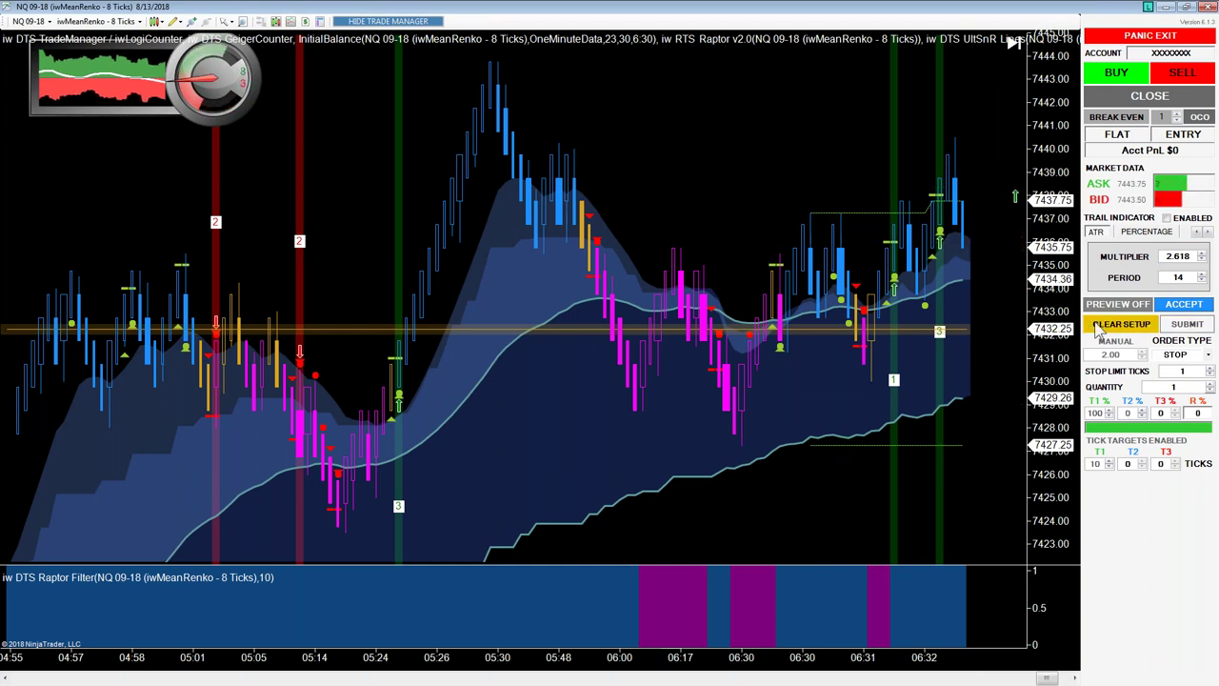
- Plot a long setup with entry 7440.00 and stop loss 7429.25, clear it, and set the sizing mode back to Risk %
left_click(1096, 326)
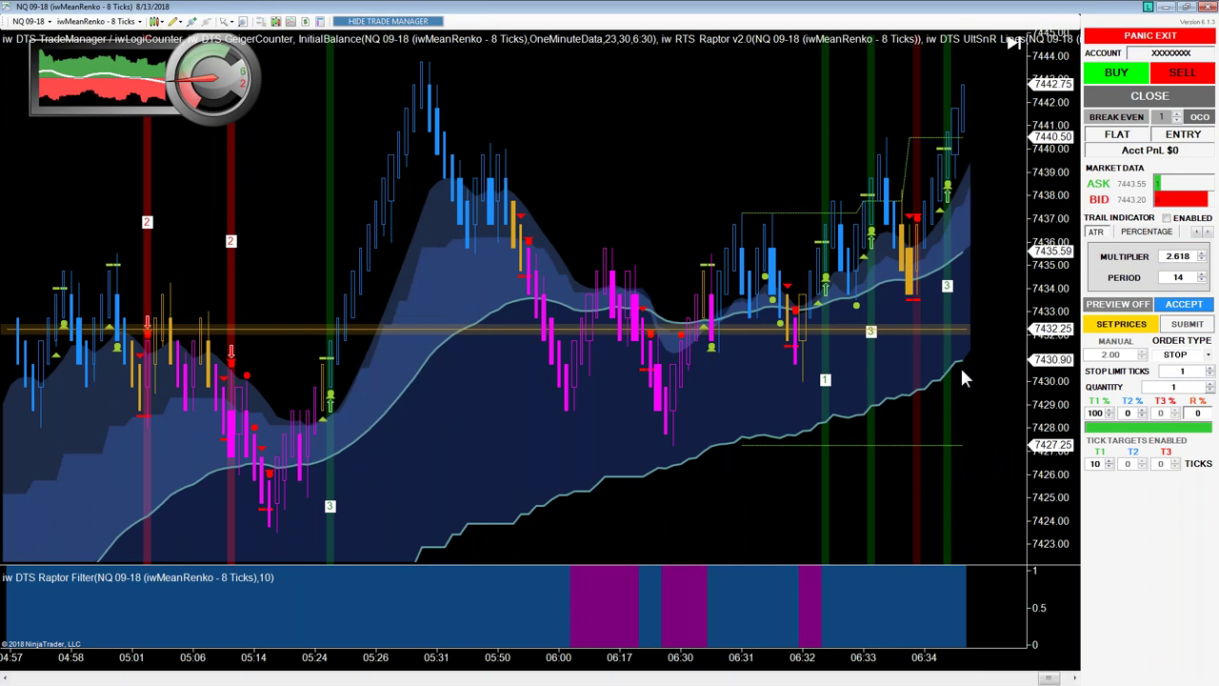
left_click(981, 150)
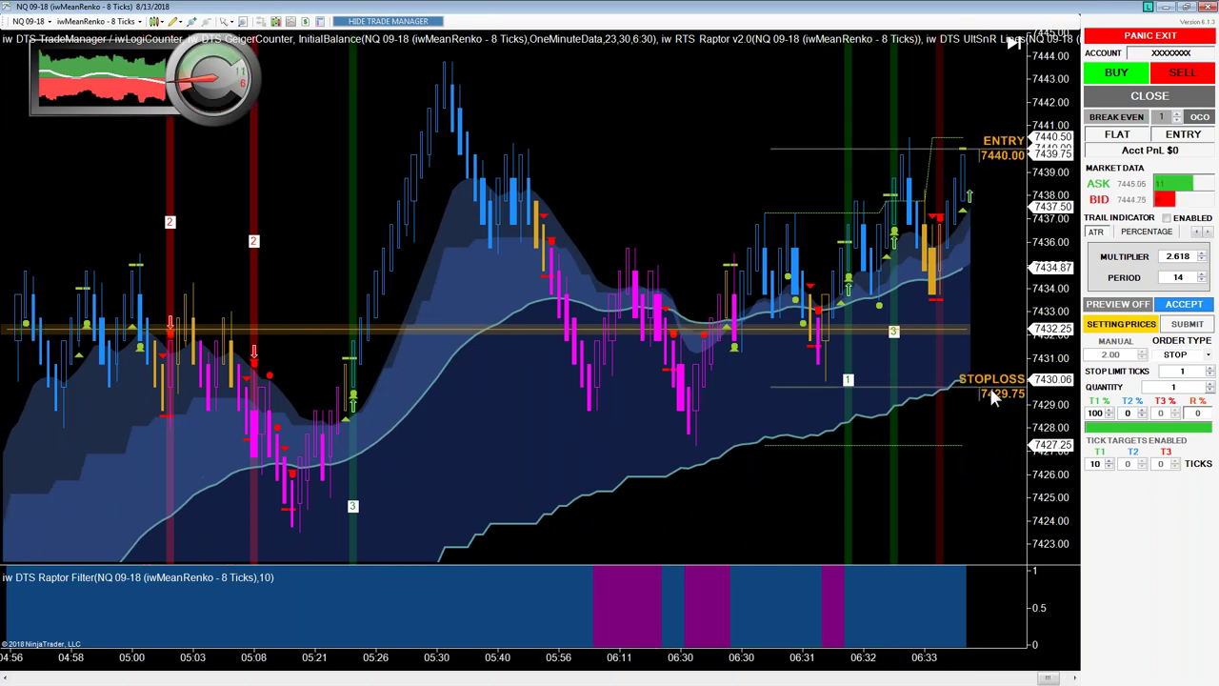
left_click(990, 386)
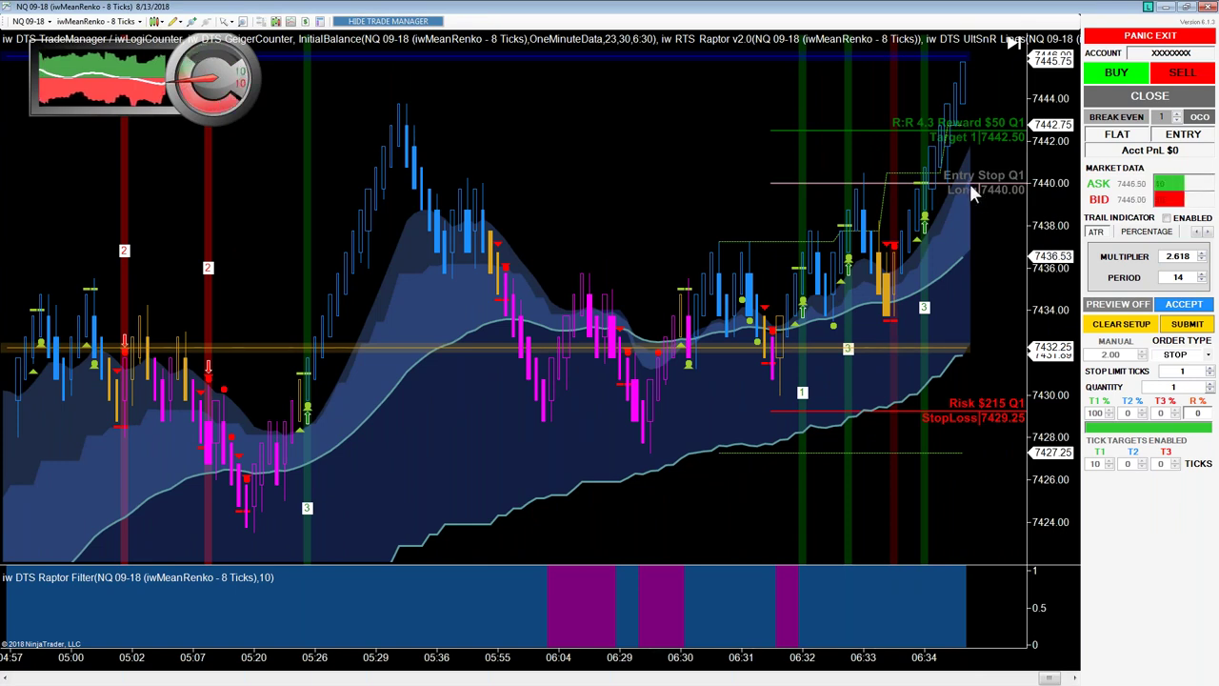
left_click(1095, 327)
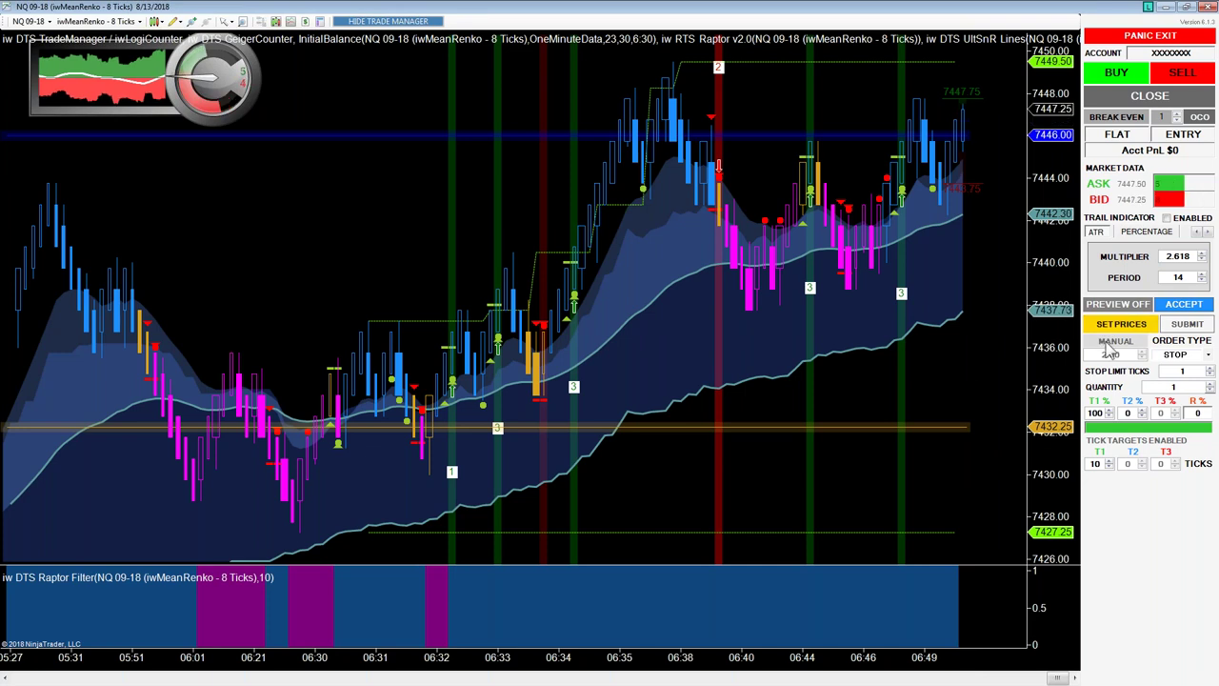
left_click(1109, 350)
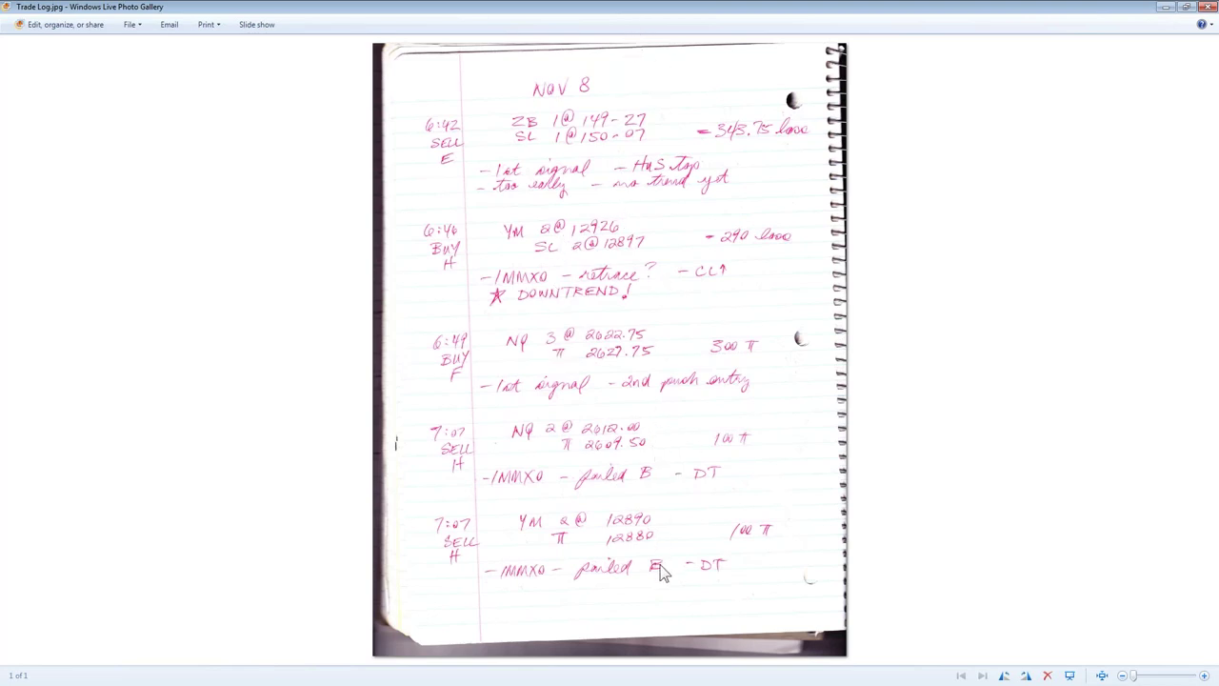
- Close the Trade Log.jpg picture and review the Raptor signals on the NQ chart between about 06:52 and 06:35
left_click(1208, 7)
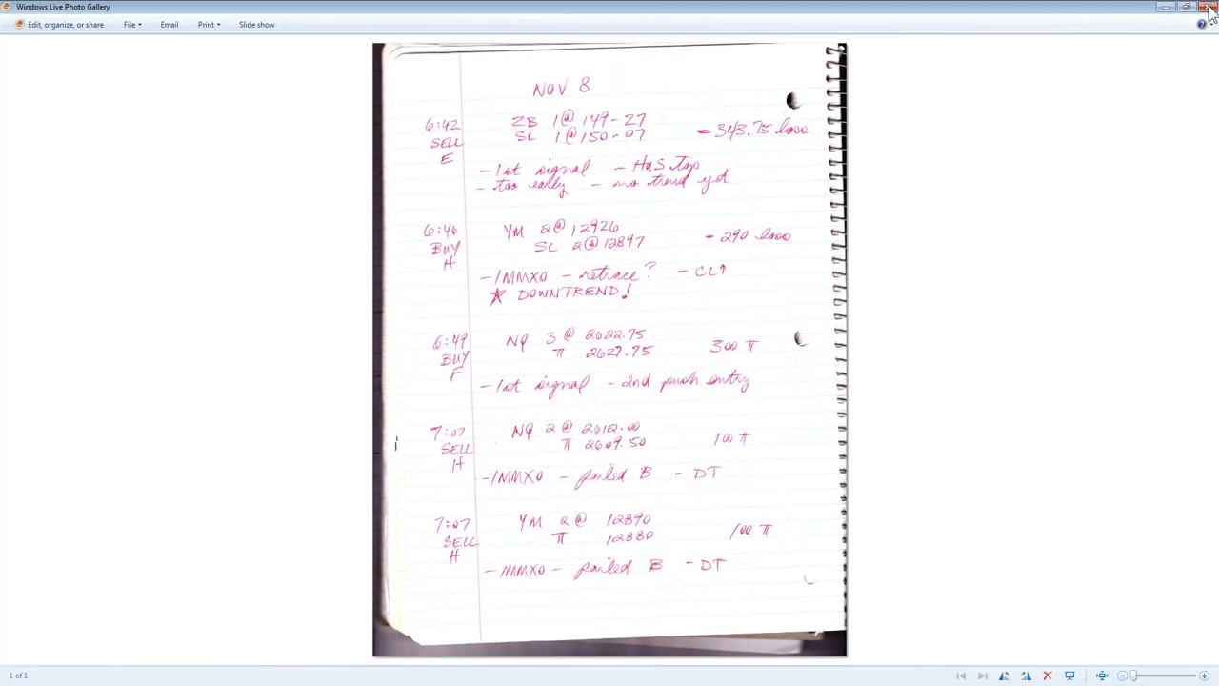
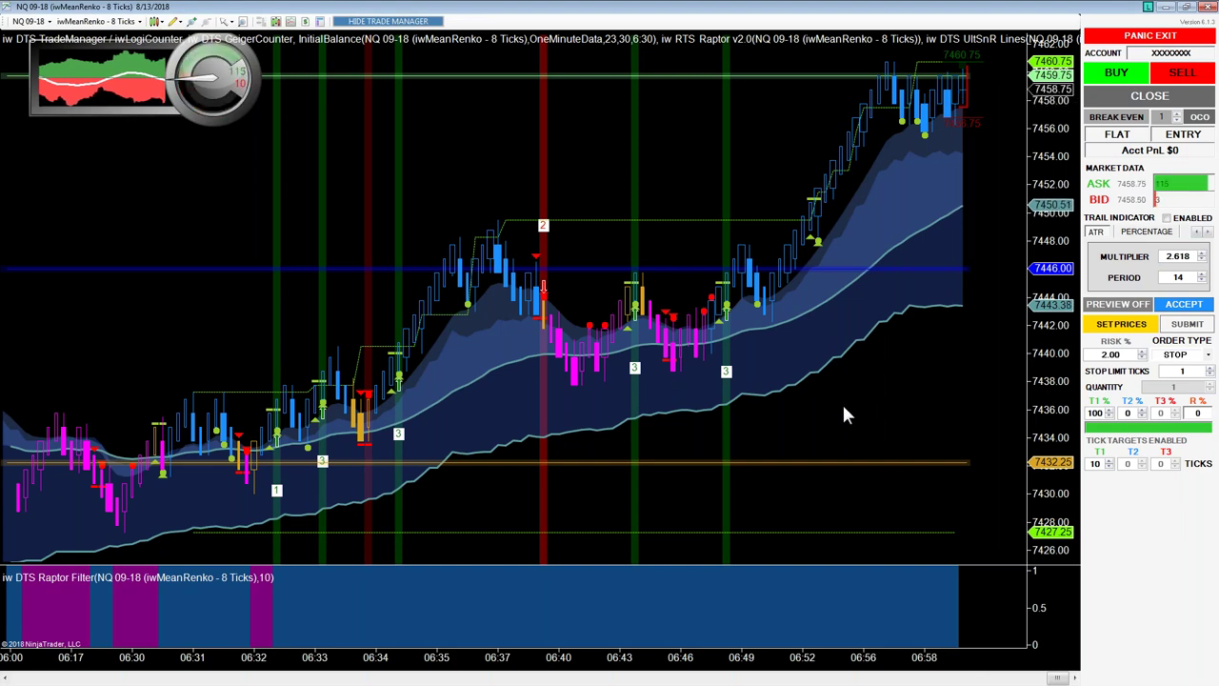
scroll(844, 401, "up", 3)
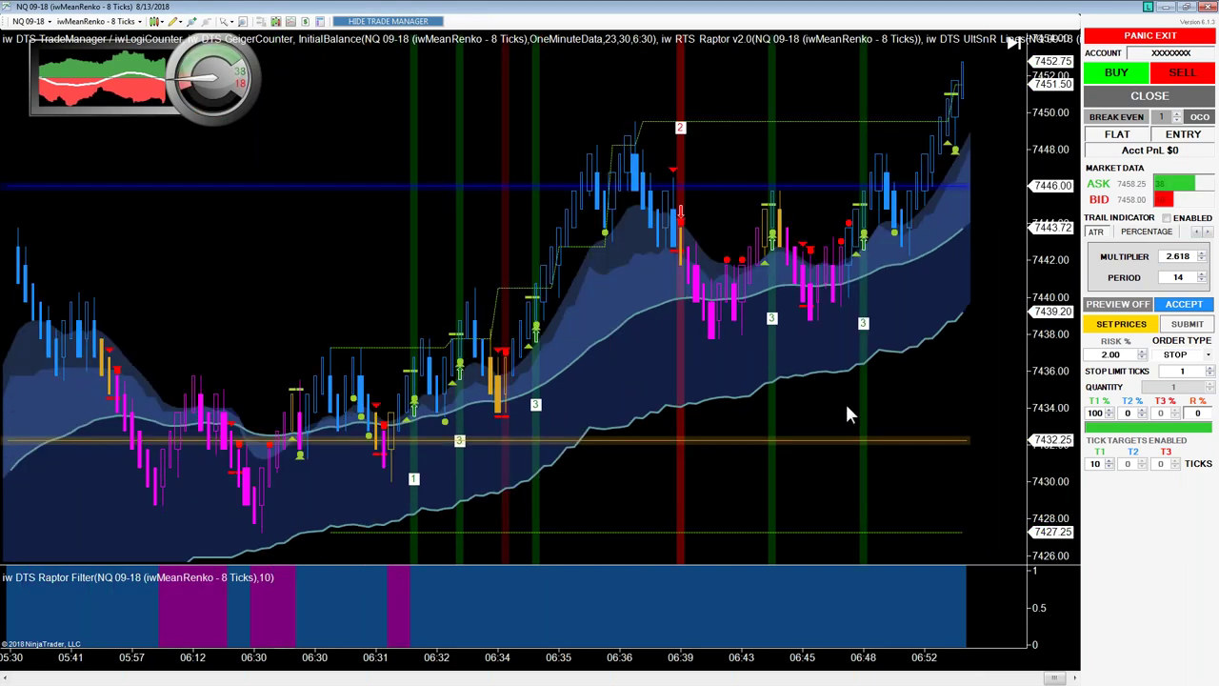
scroll(847, 407, "up", 5)
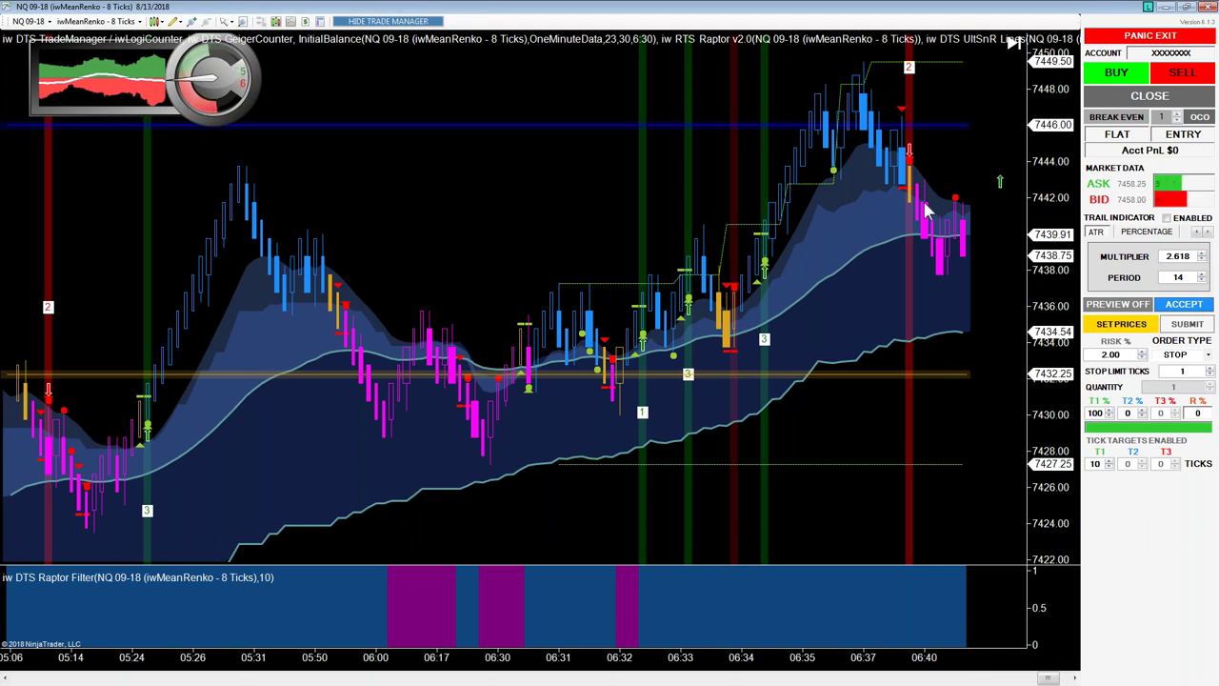
scroll(883, 207, "up", 1)
scroll(883, 208, "up", 1)
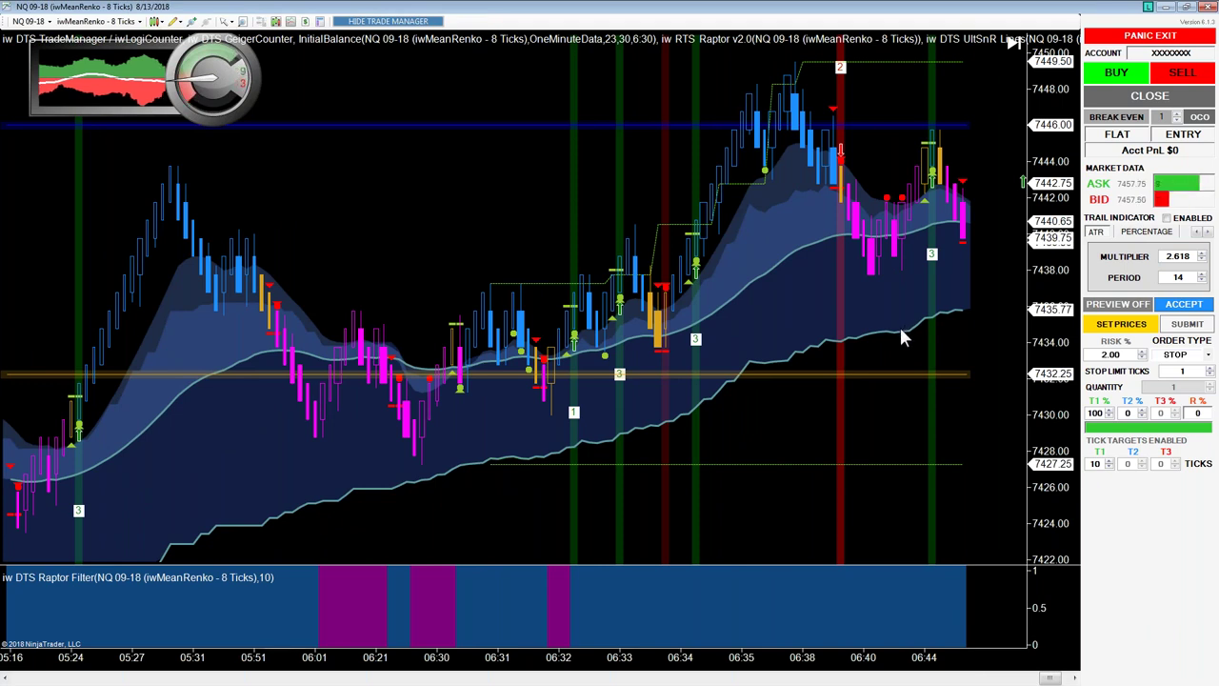
scroll(900, 325, "up", 1)
scroll(899, 325, "up", 3)
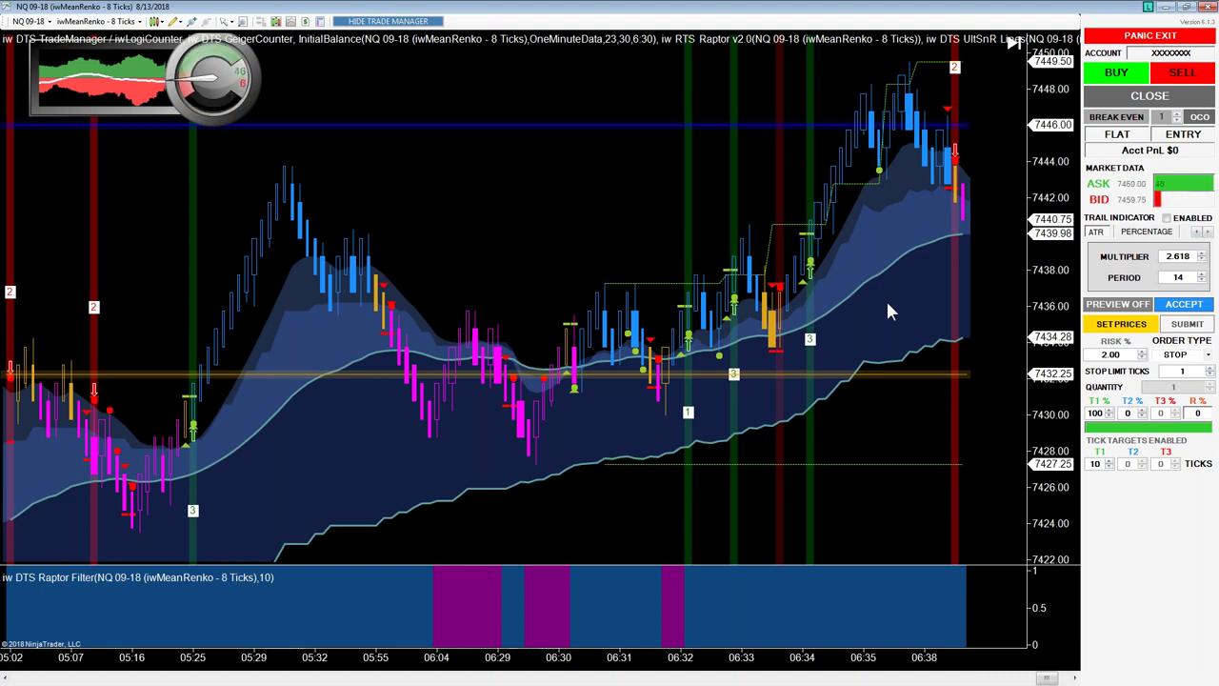
scroll(885, 309, "up", 2)
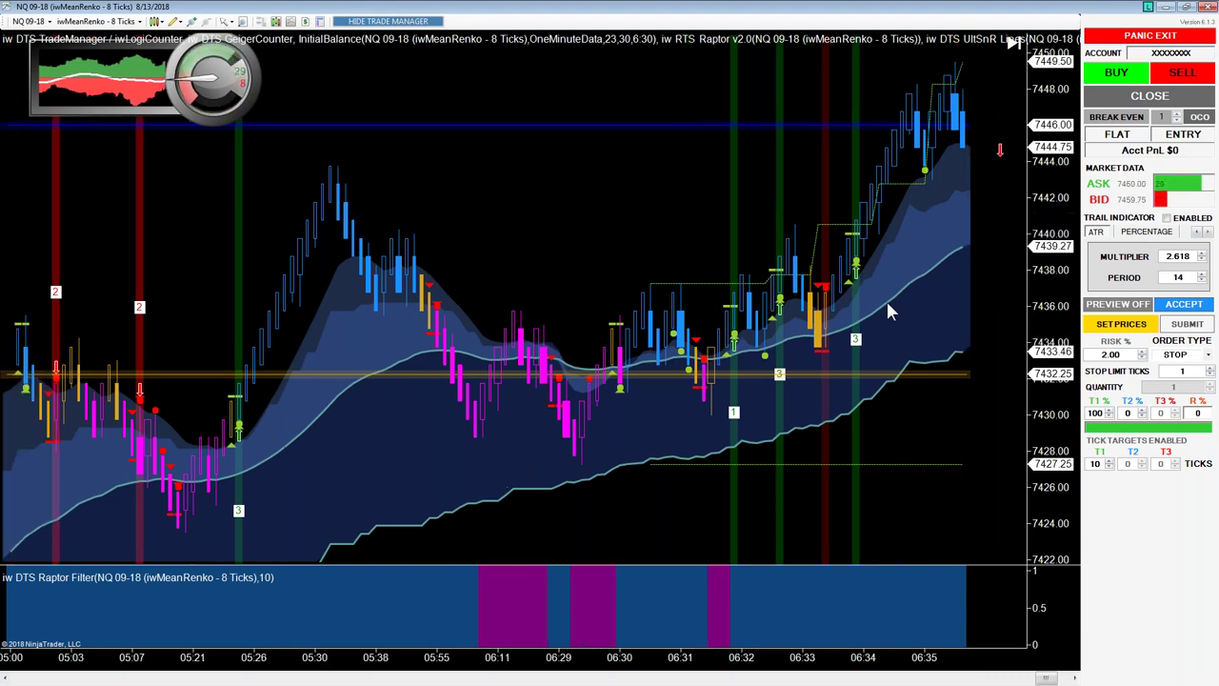
- Review the NQ chart's earlier Raptor signals and filter colours through the overnight session, back to the start of 8/13
scroll(888, 304, "up", 12)
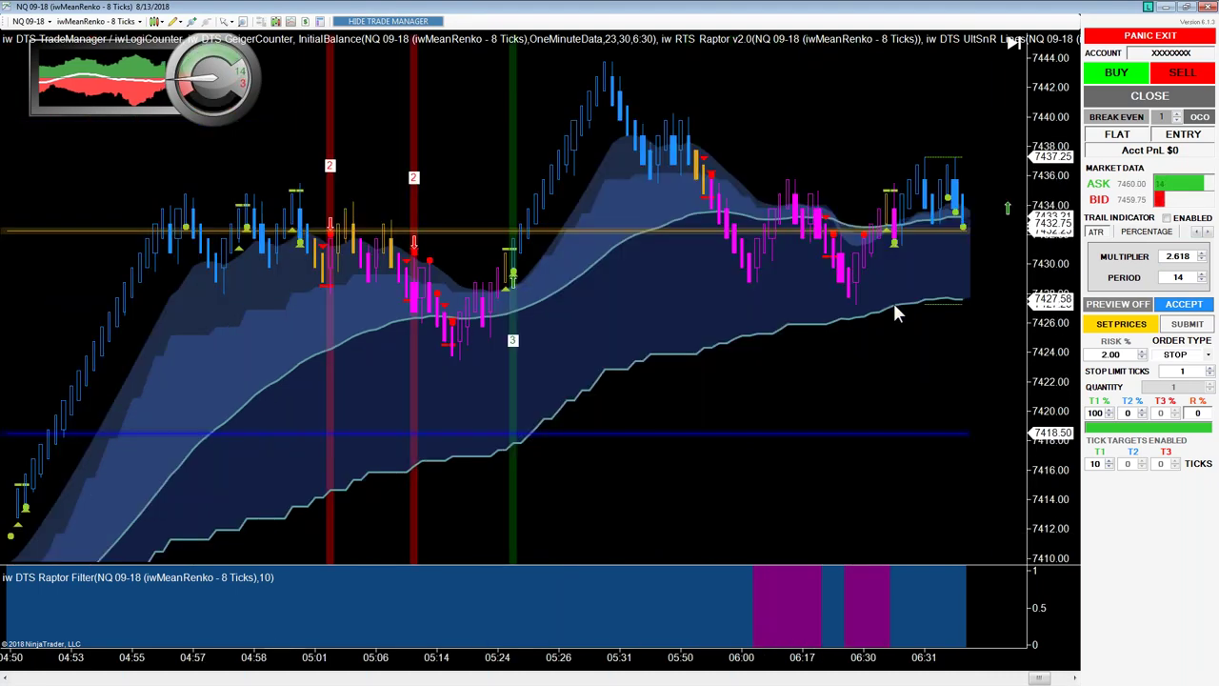
scroll(894, 305, "up", 8)
scroll(895, 305, "up", 3)
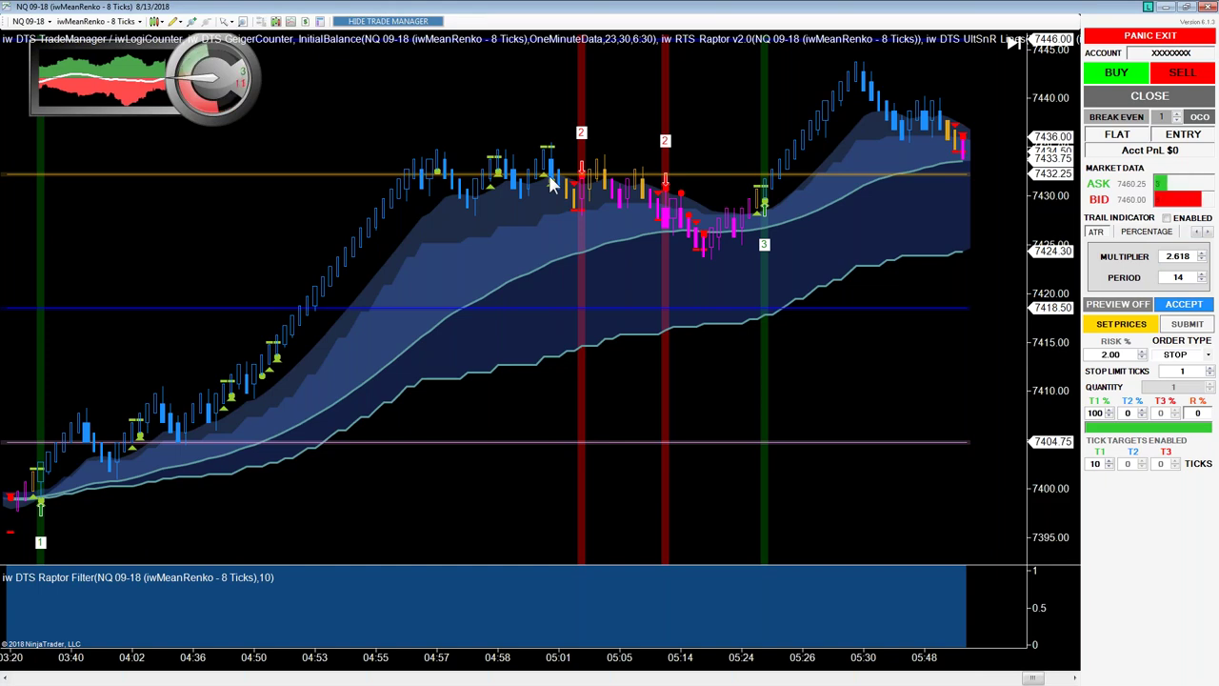
scroll(510, 250, "up", 3)
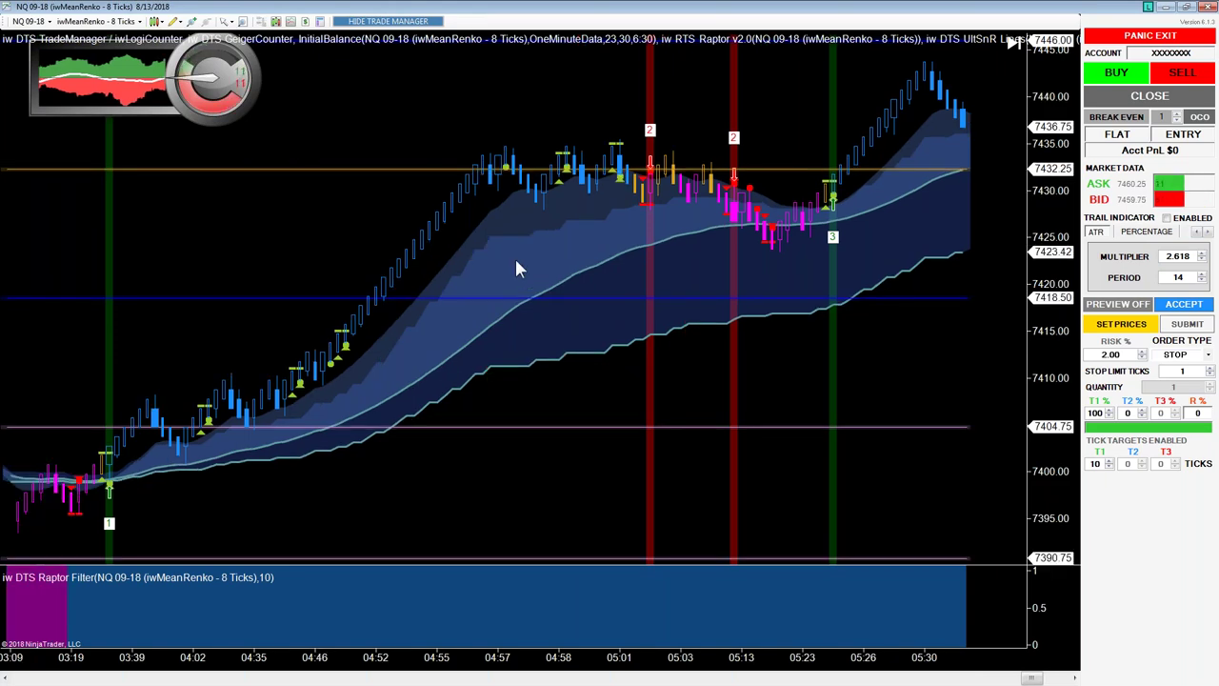
scroll(514, 256, "up", 5)
scroll(518, 258, "up", 5)
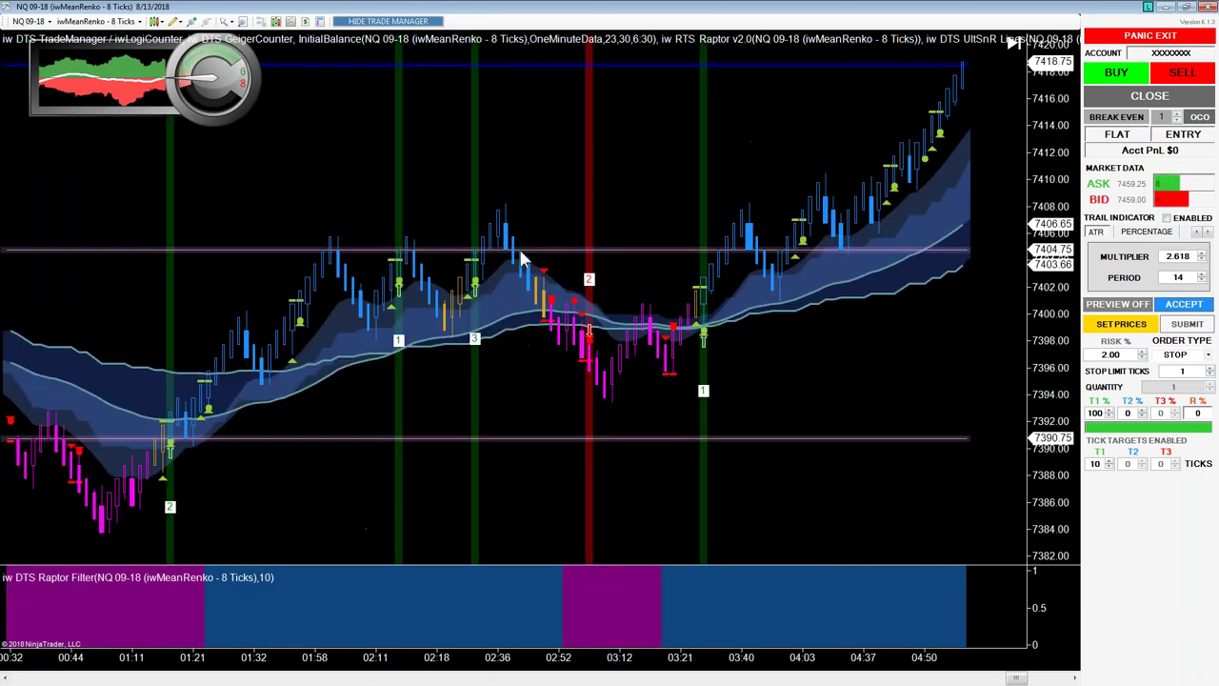
scroll(518, 246, "up", 5)
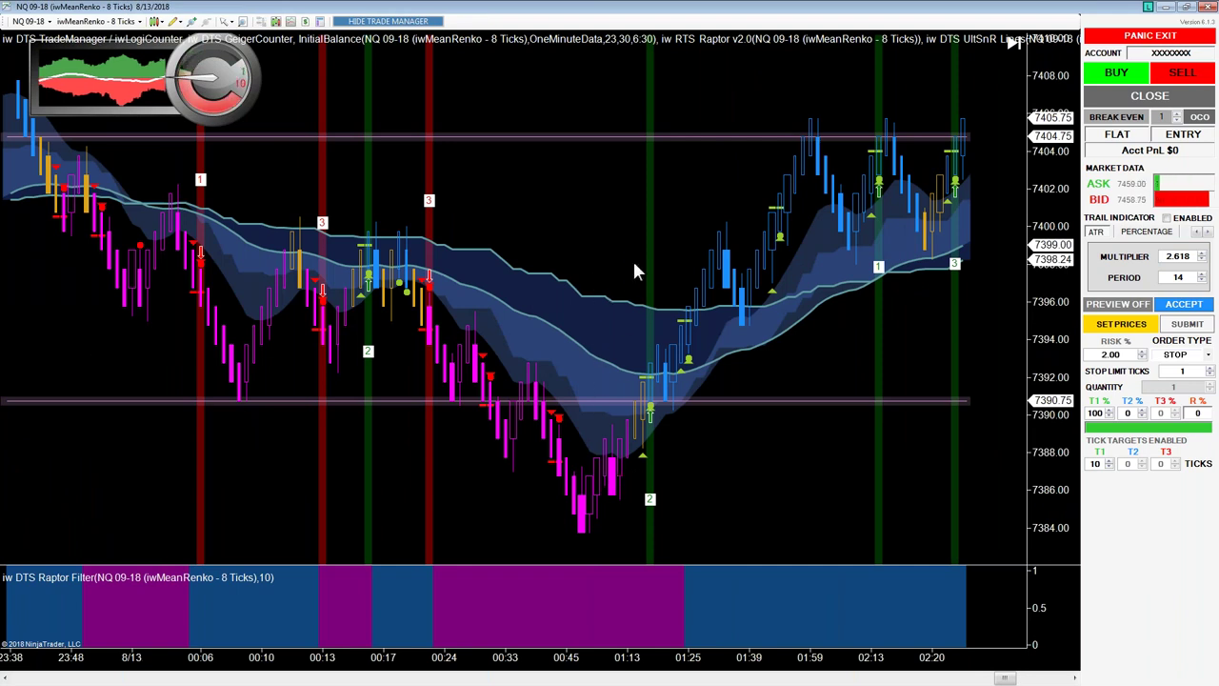
scroll(652, 371, "down", 5)
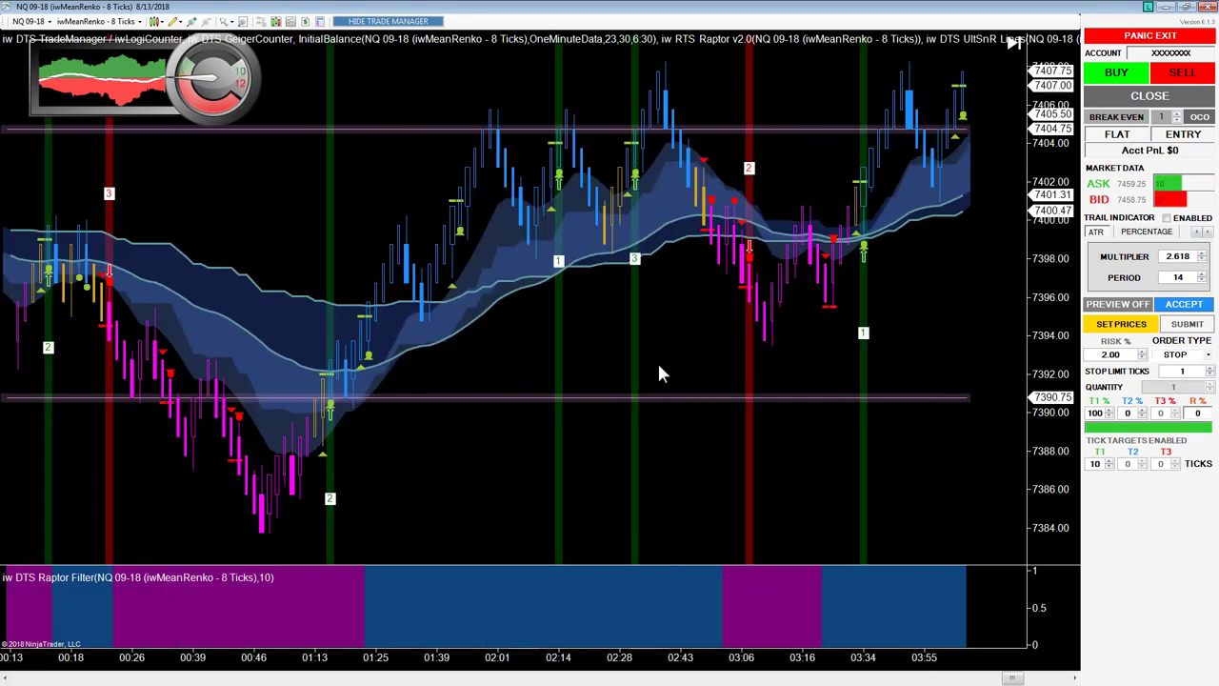
- Examine how the Raptor signals and filter colours develop on the NQ chart from about 03:34 through 06:55
scroll(658, 366, "down", 5)
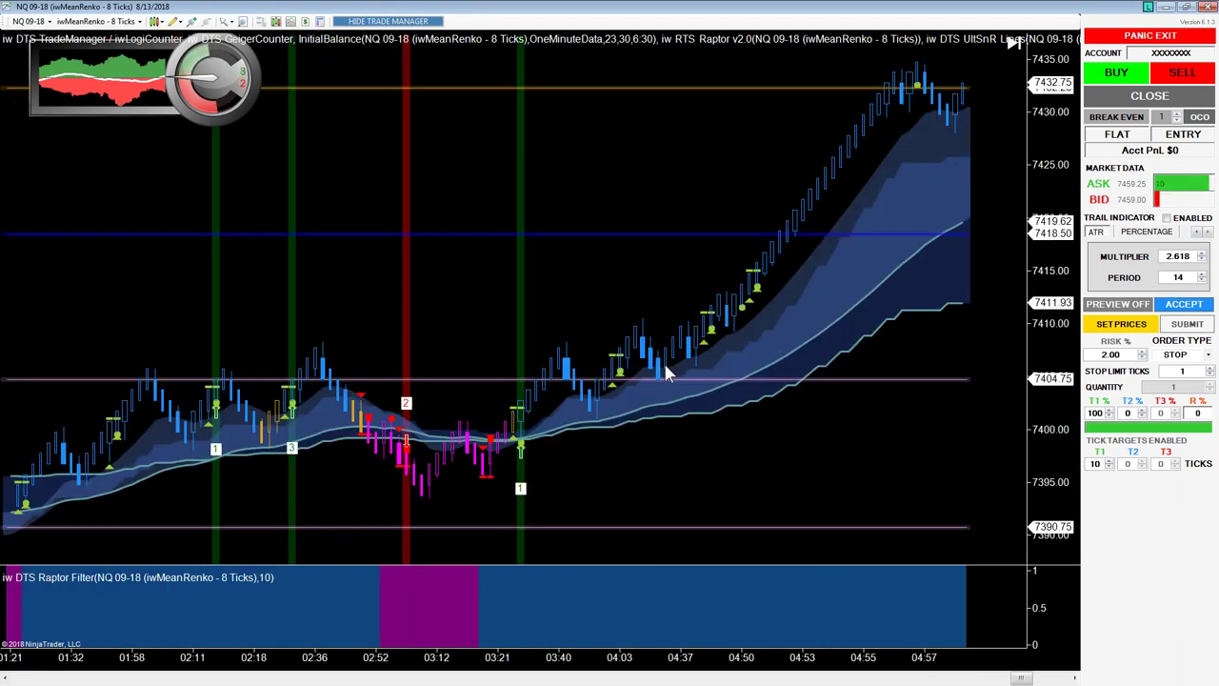
scroll(789, 283, "down", 3)
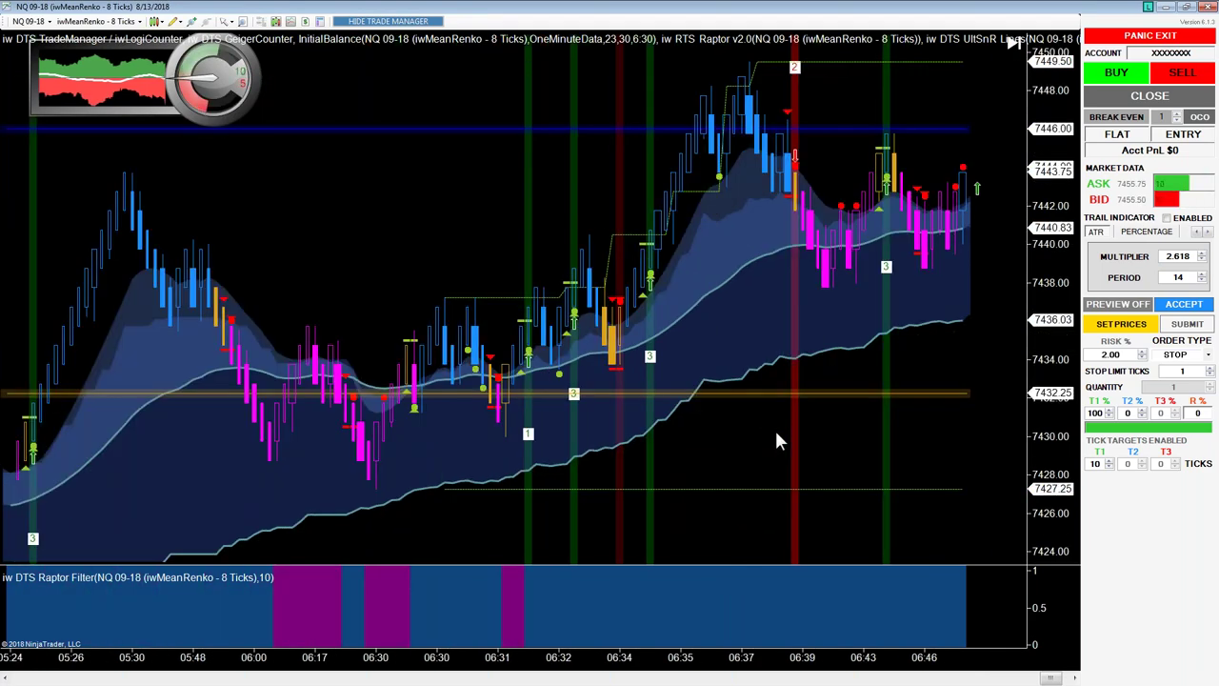
scroll(776, 433, "up", 3)
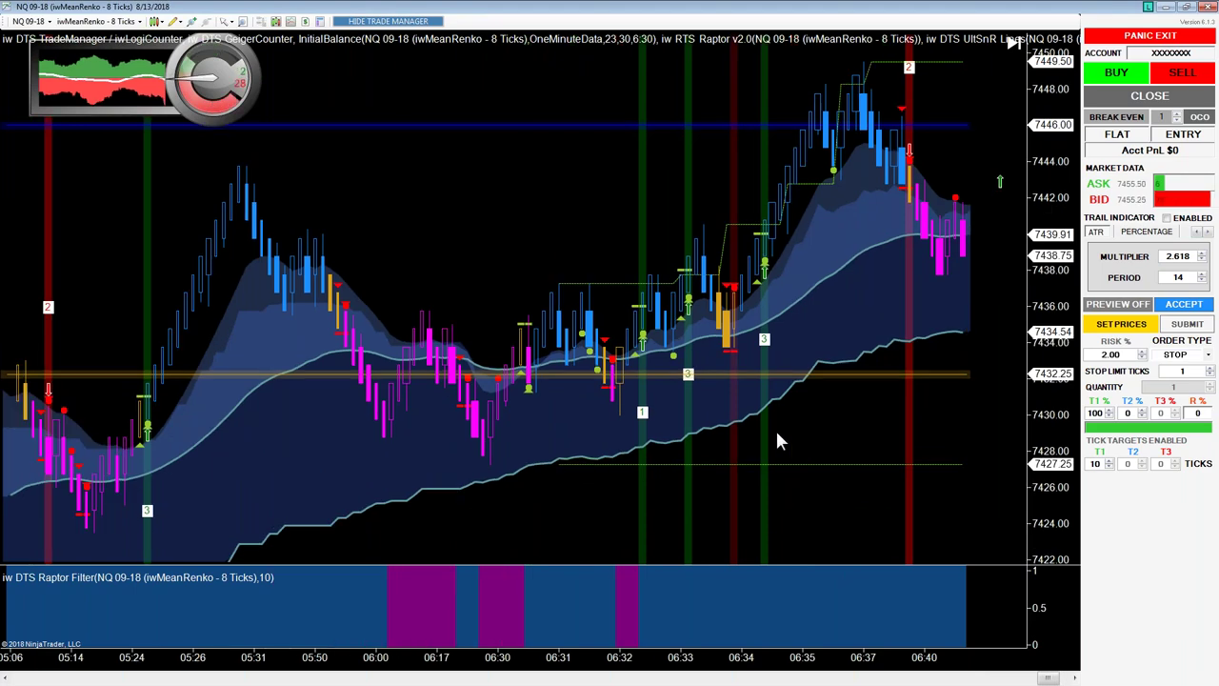
scroll(777, 440, "up", 4)
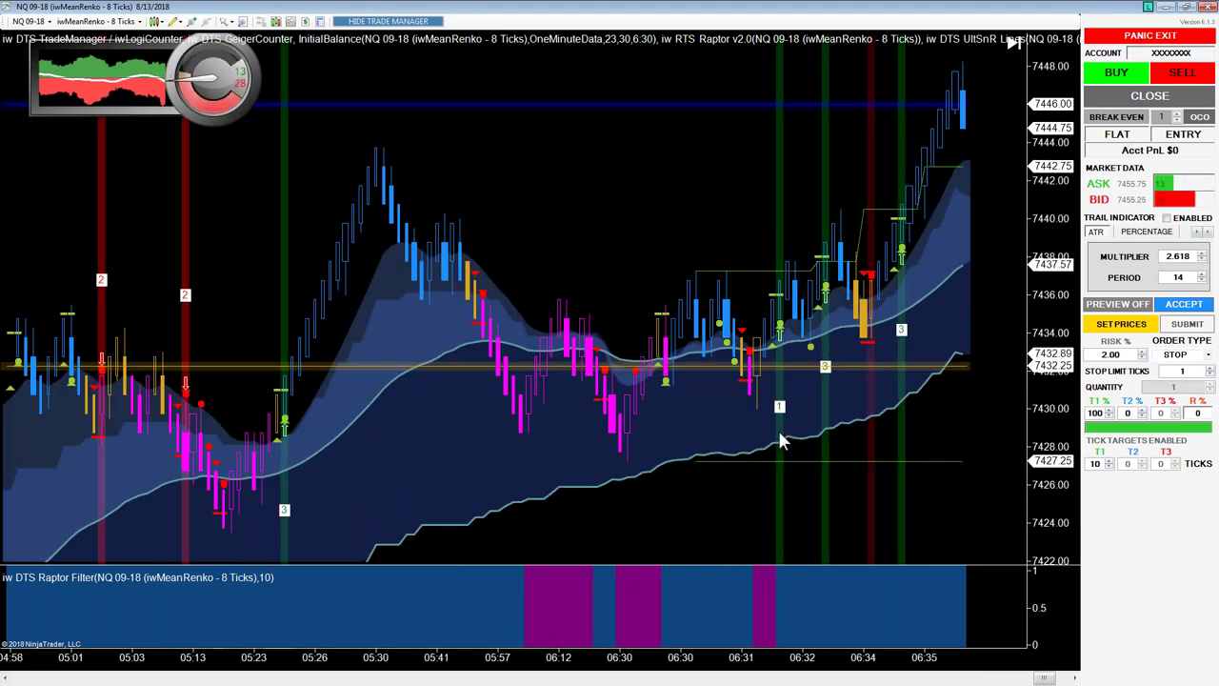
scroll(779, 440, "down", 4)
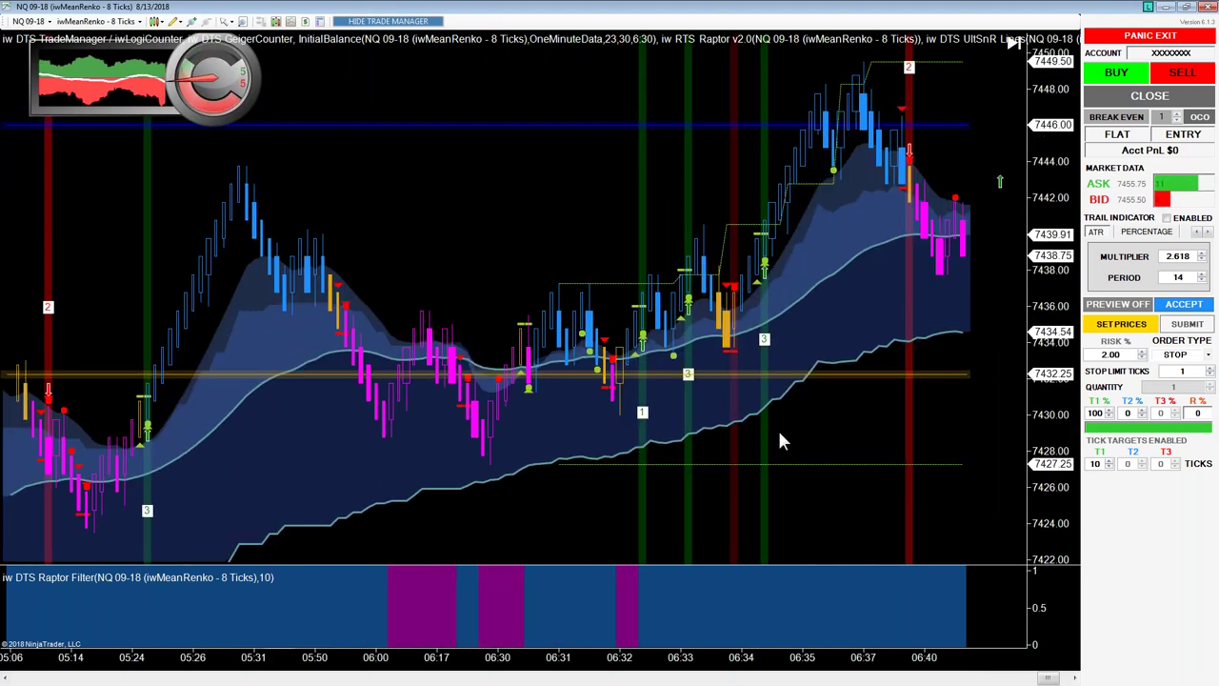
scroll(779, 440, "down", 3)
scroll(779, 440, "down", 3)
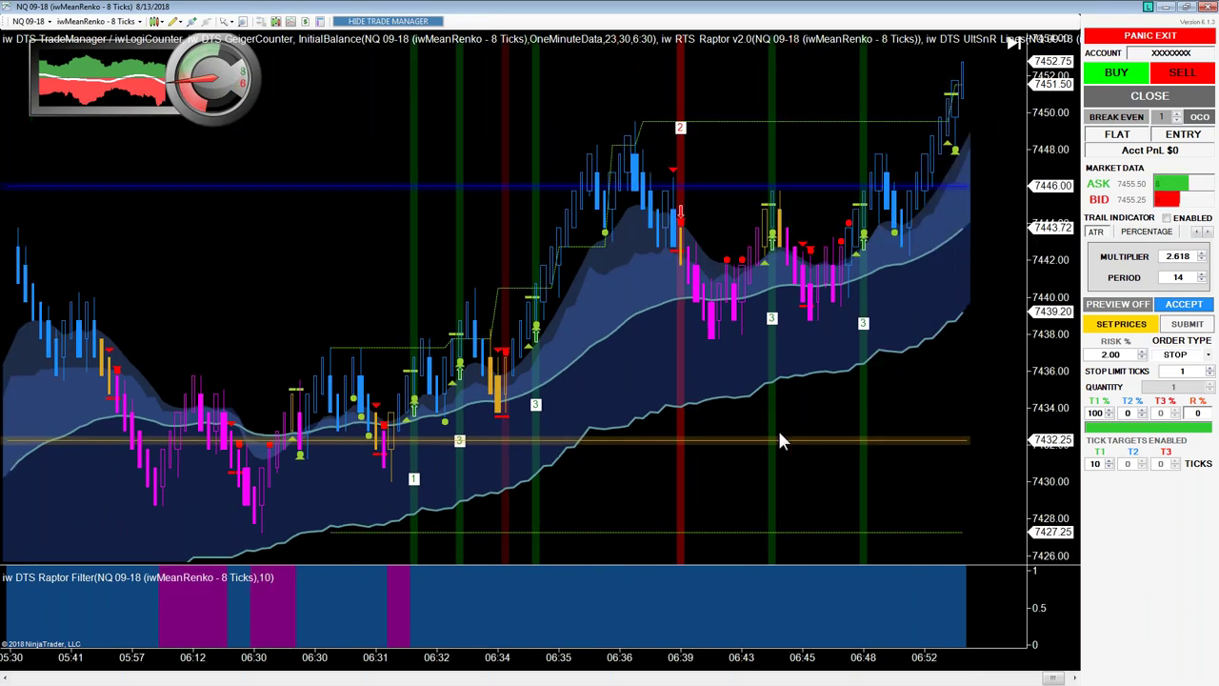
scroll(779, 440, "down", 1)
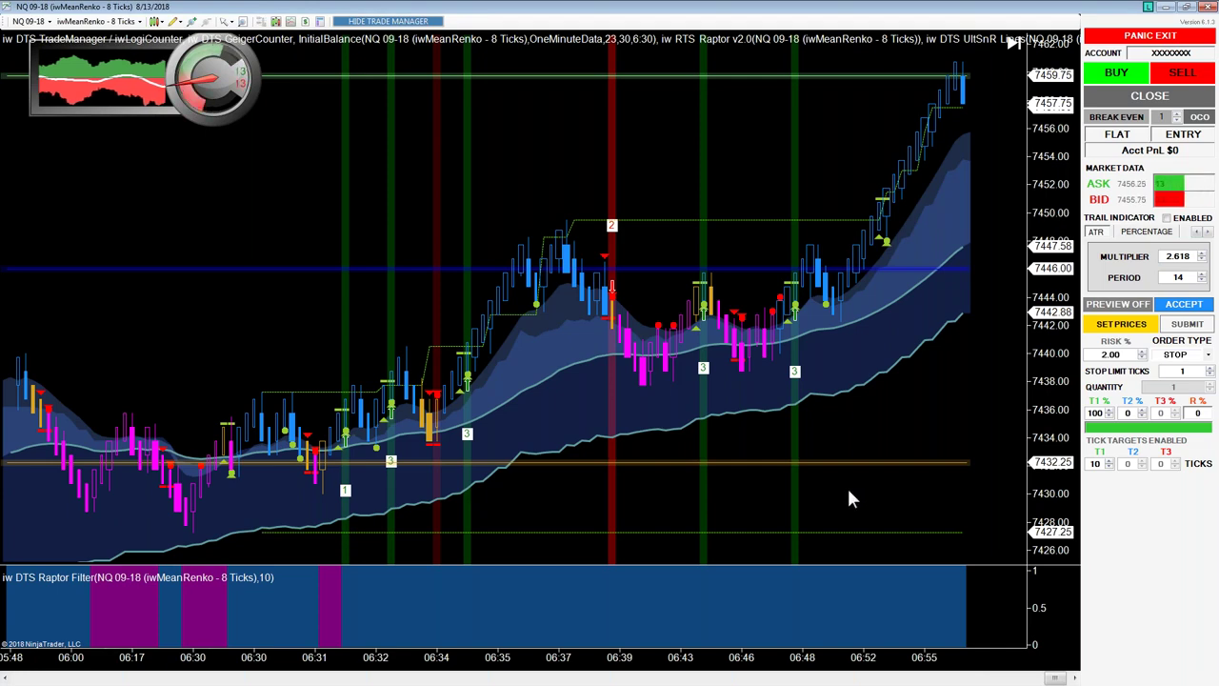
scroll(847, 486, "left", 3)
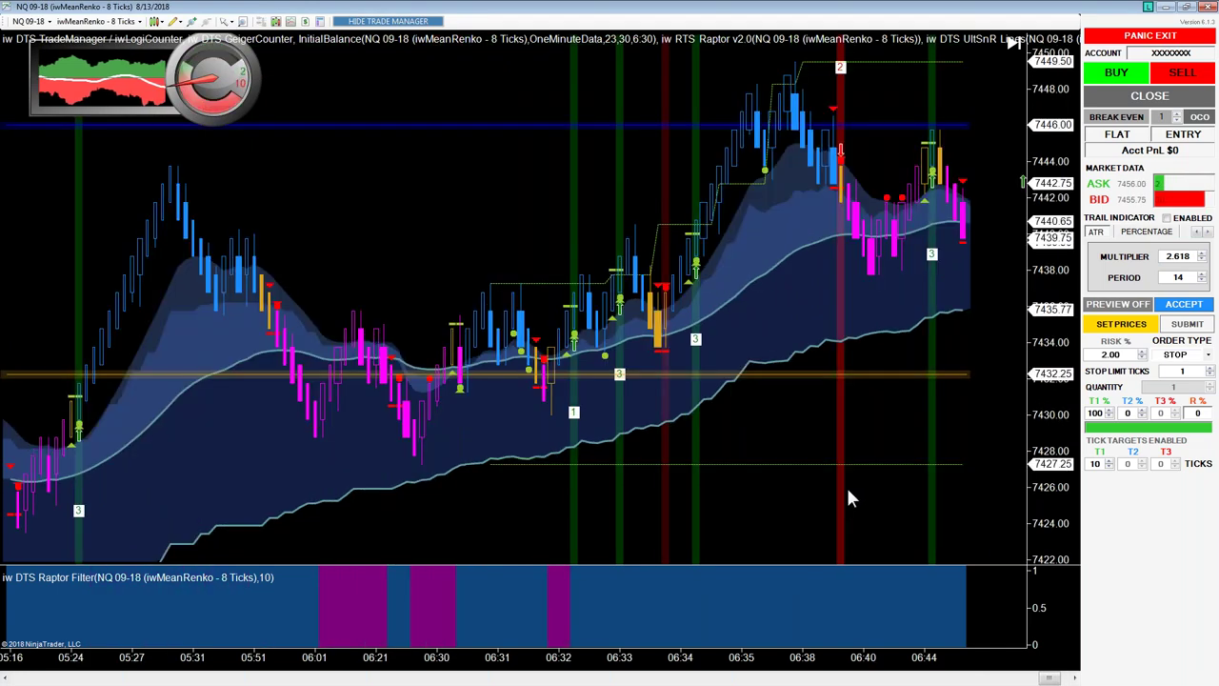
scroll(847, 491, "left", 3)
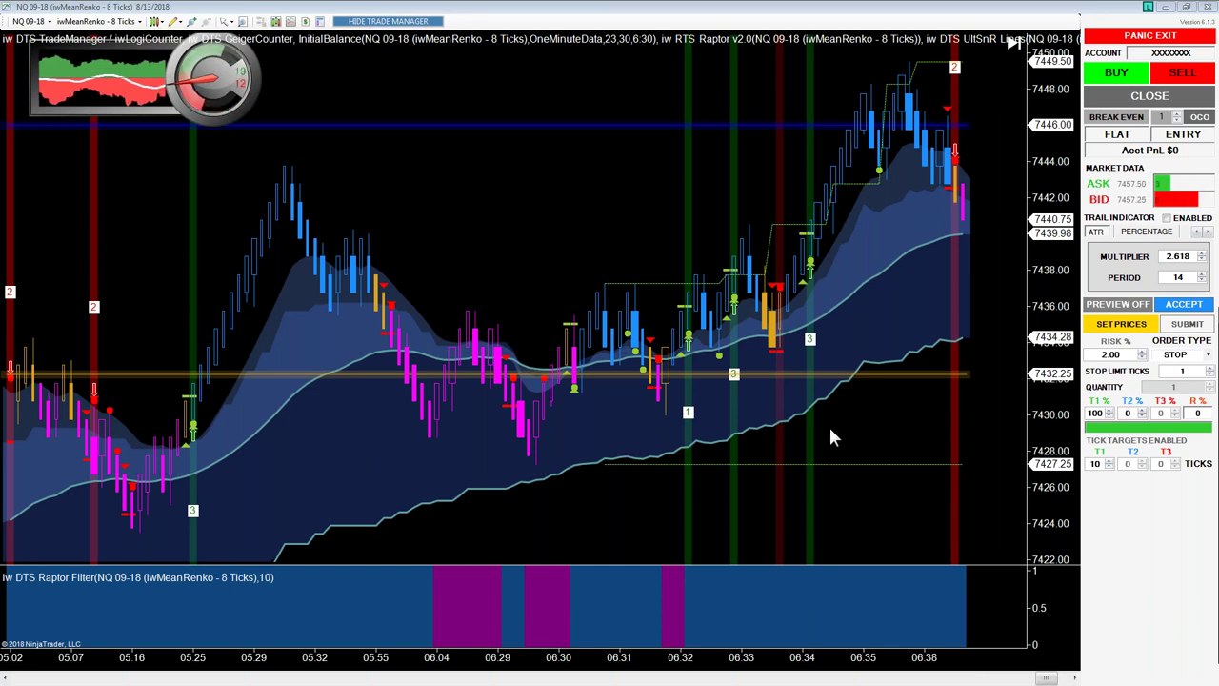
- Compare the NQ chart's pullbacks and Raptor signals between about 03:20 and the first long signal at 06:31
scroll(838, 423, "up", 3)
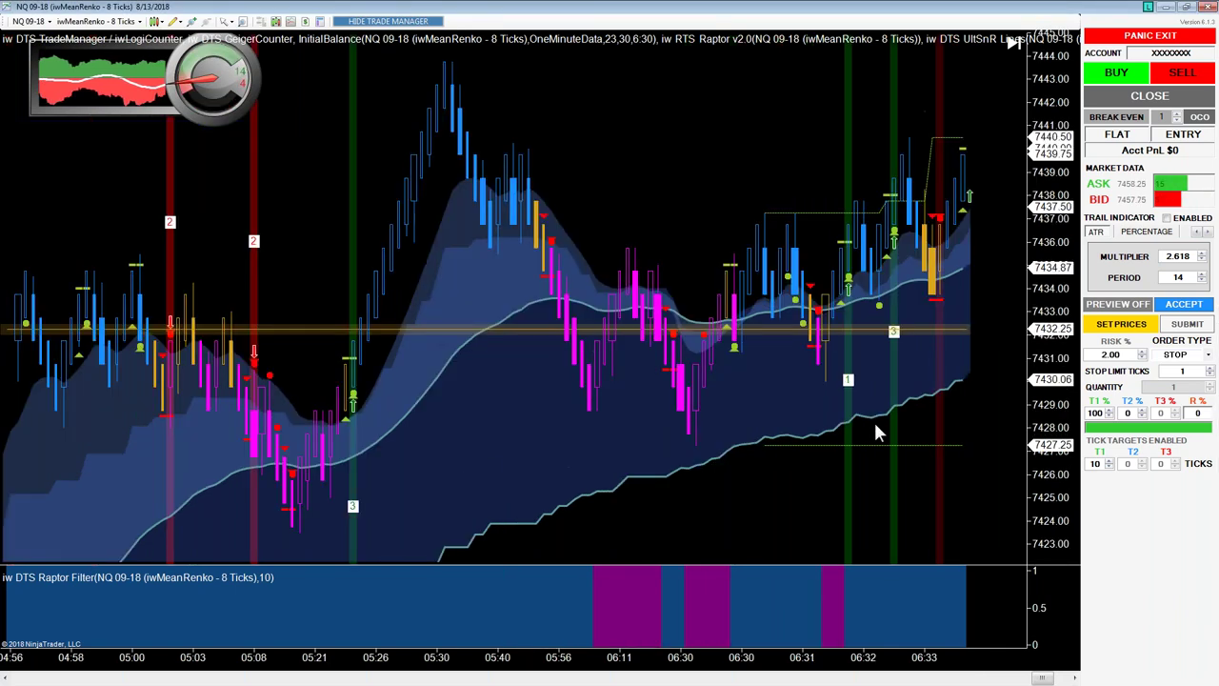
scroll(876, 428, "up", 2)
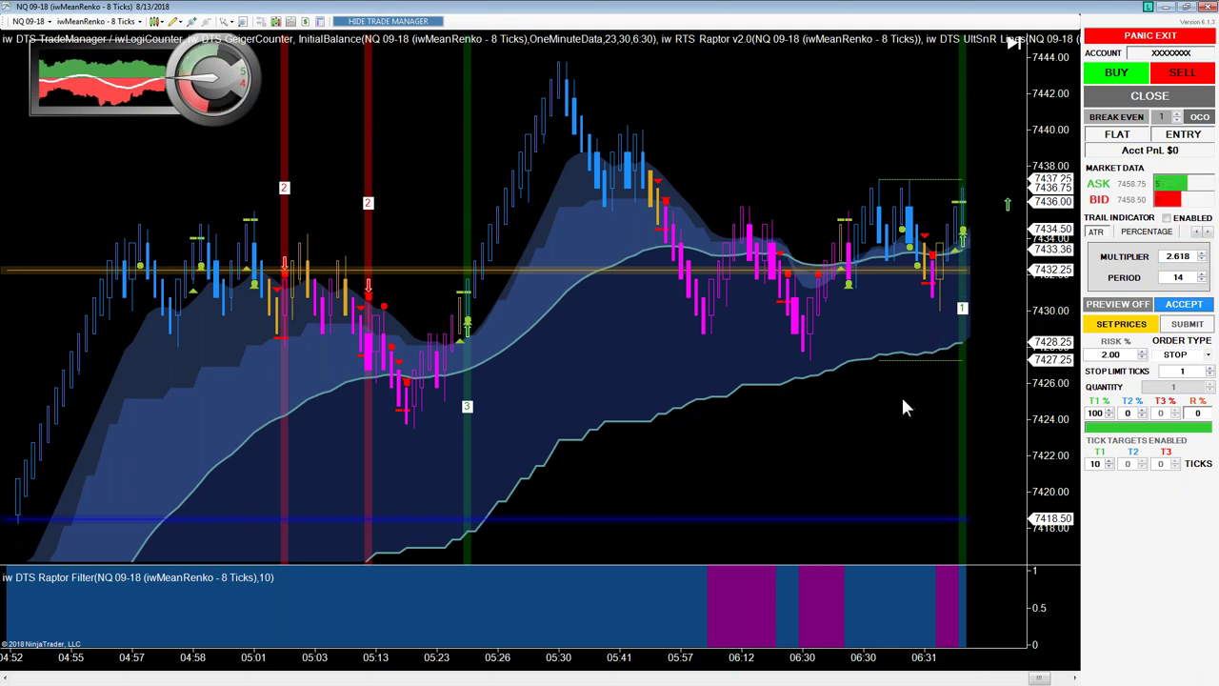
scroll(754, 376, "up", 3)
scroll(755, 377, "up", 3)
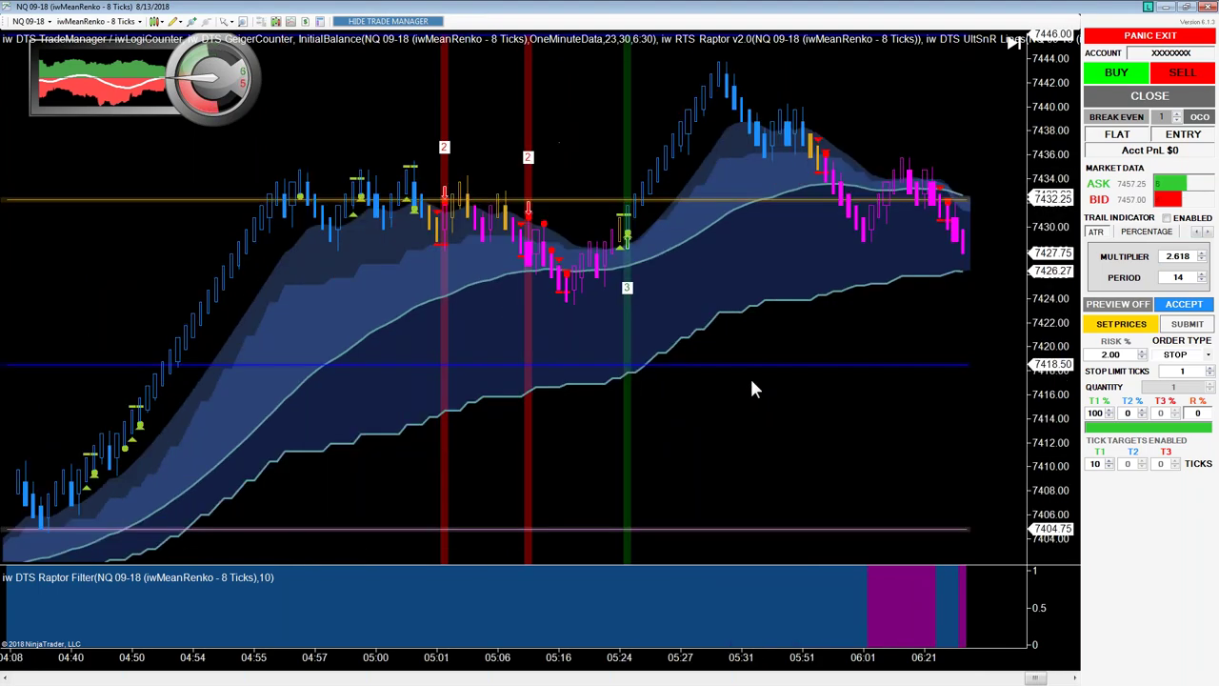
scroll(753, 388, "up", 3)
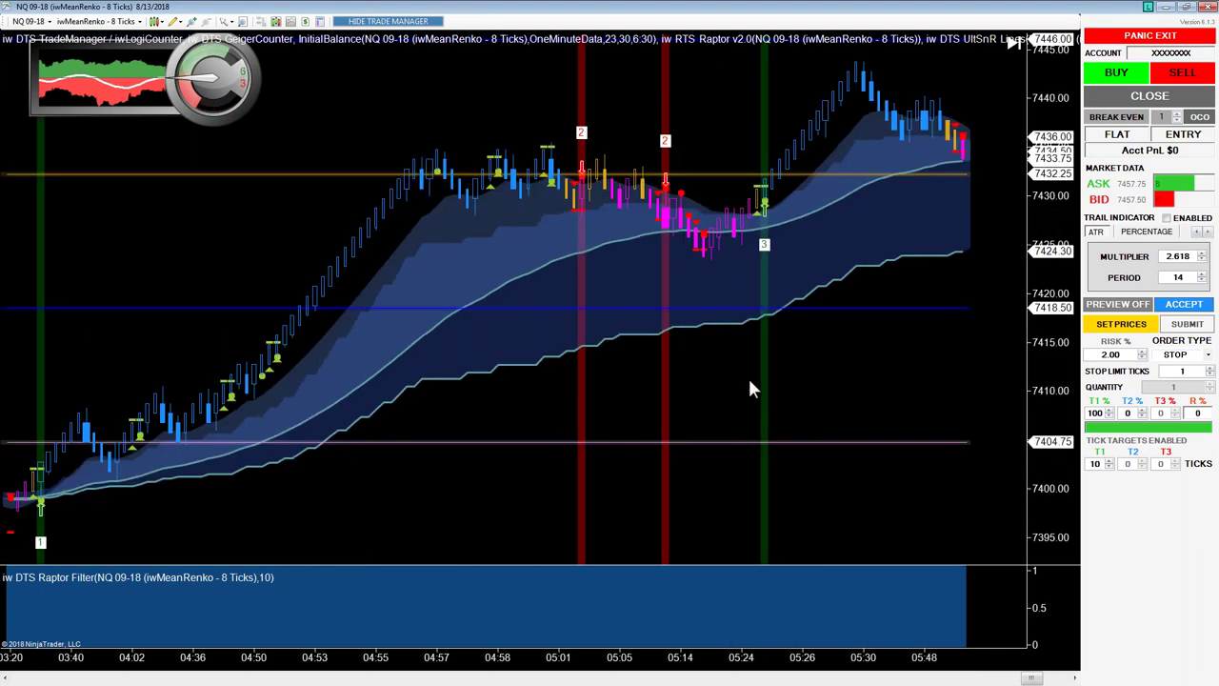
scroll(746, 377, "down", 1)
scroll(748, 389, "down", 5)
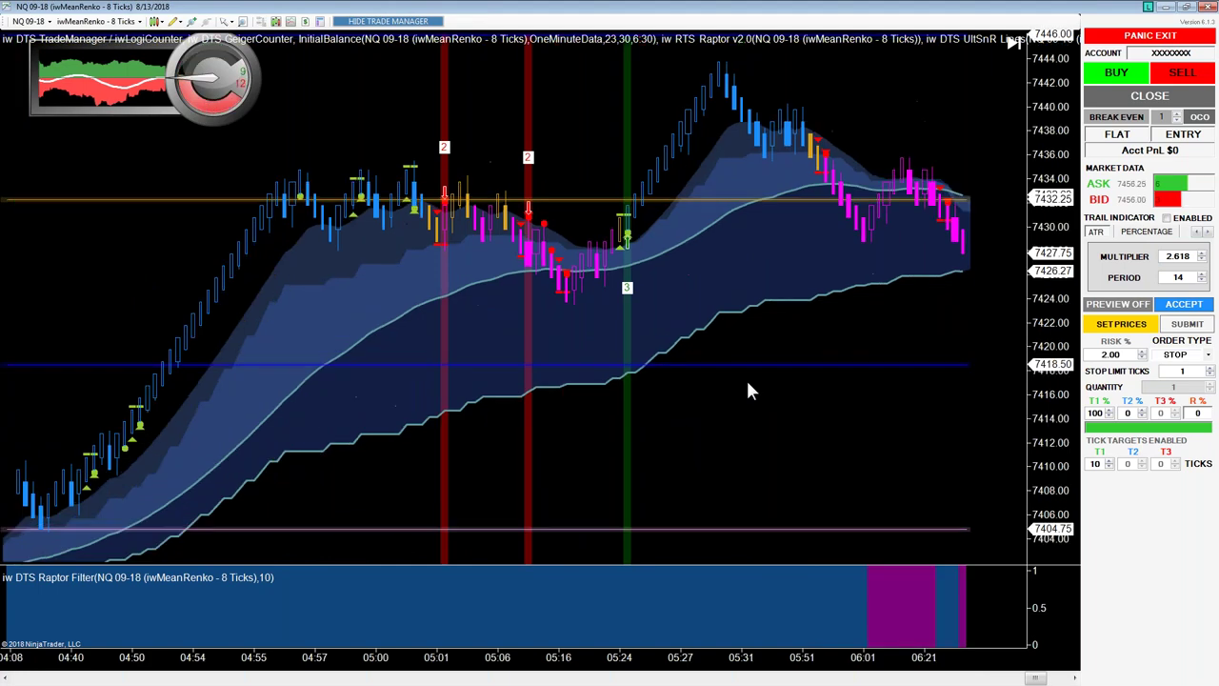
scroll(748, 389, "down", 5)
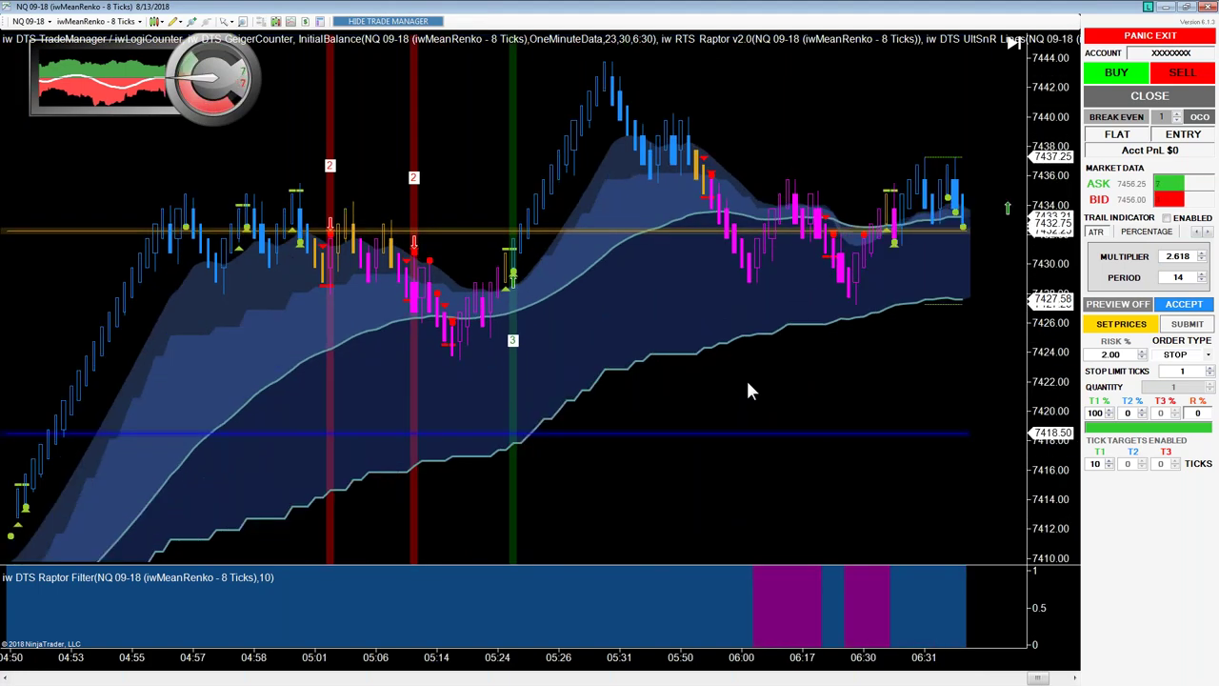
scroll(746, 390, "down", 2)
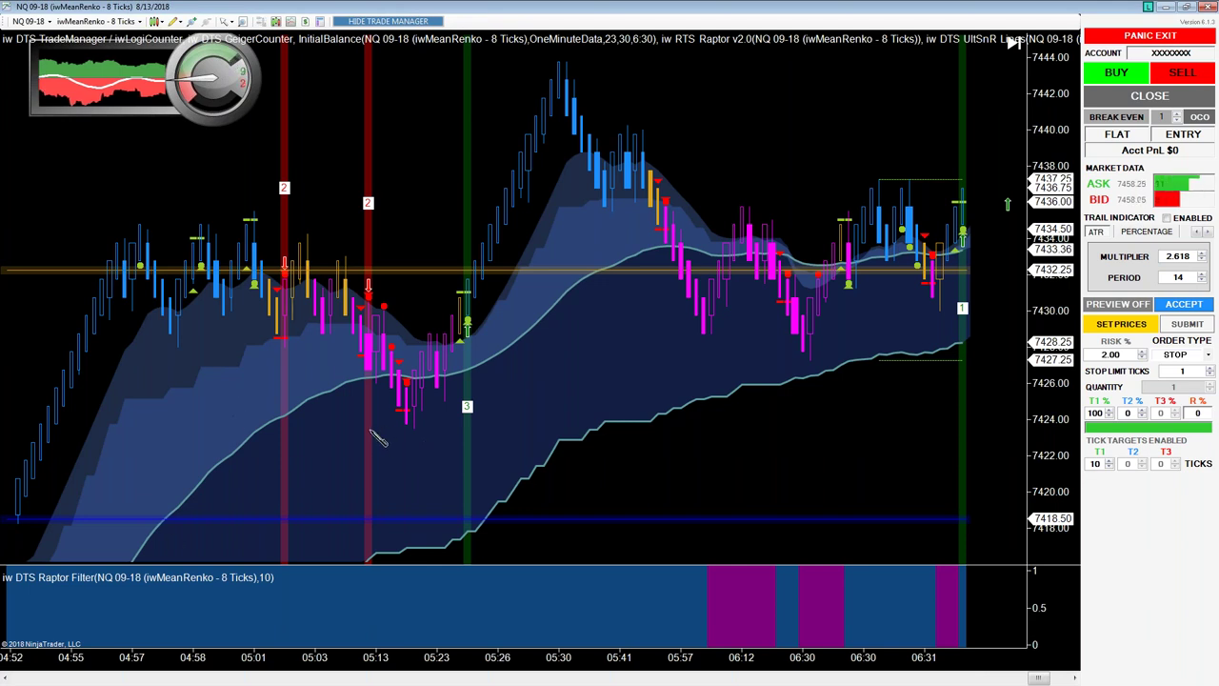
- Mark the swing lows near 7423.50 and 7427.25 with short lines and circle the area above the latest highs
left_click(473, 429)
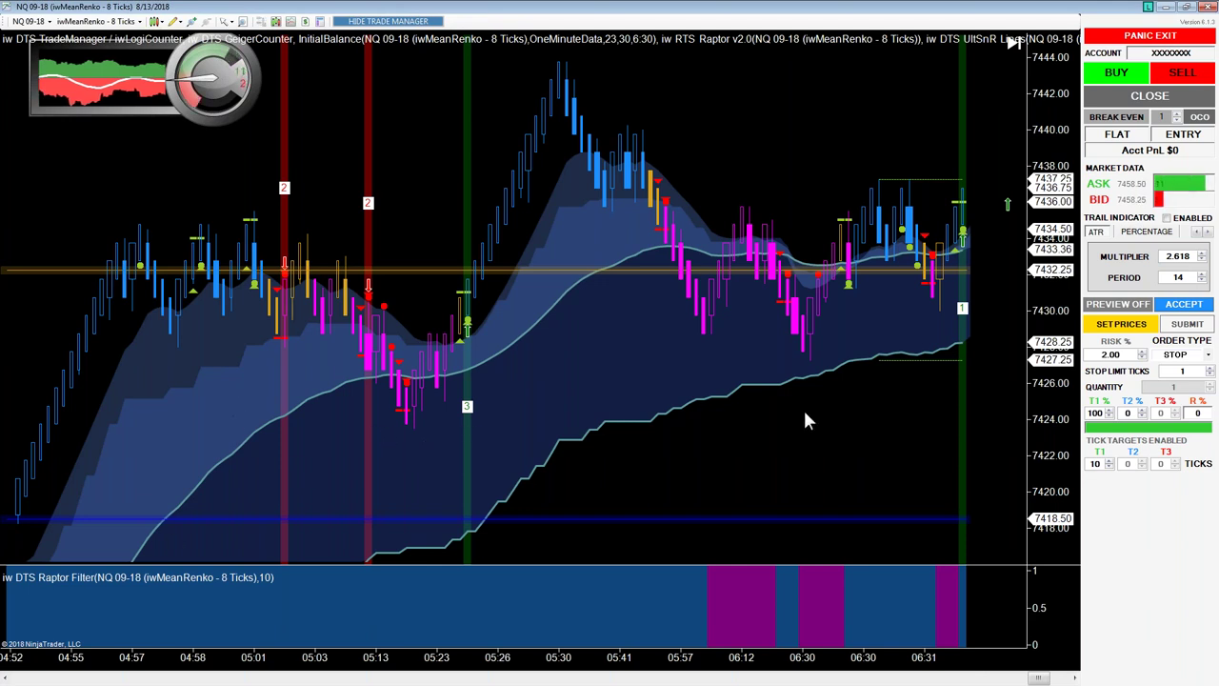
left_click(733, 362)
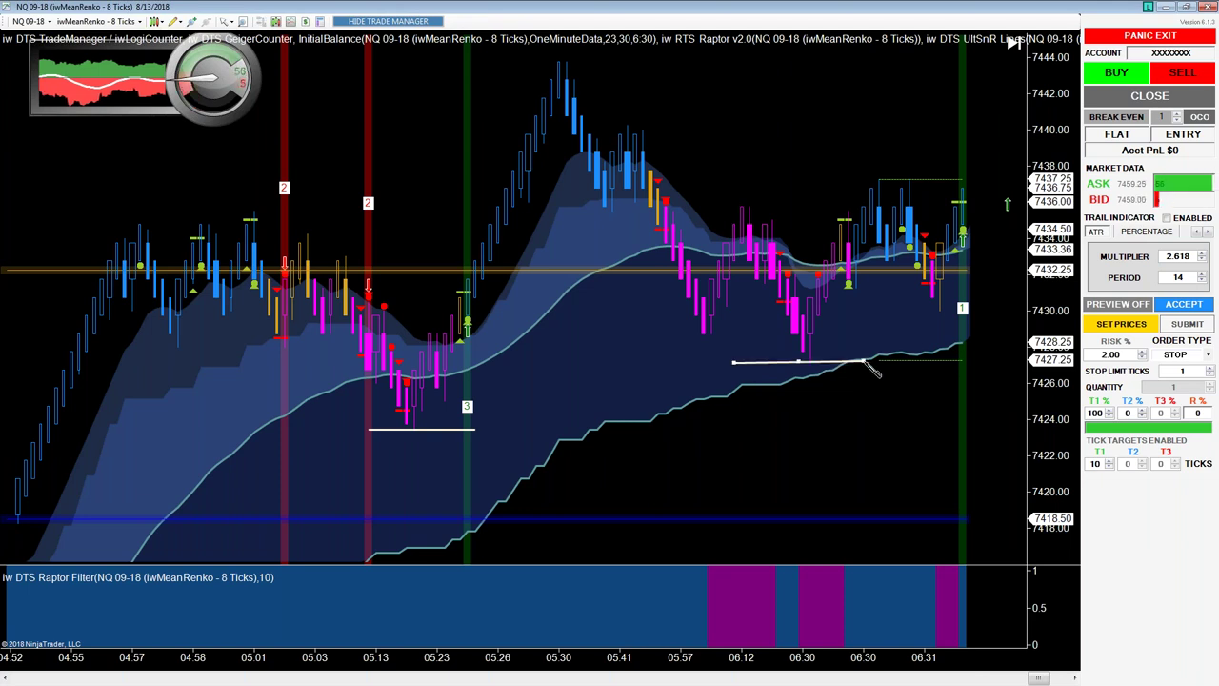
left_click(864, 361)
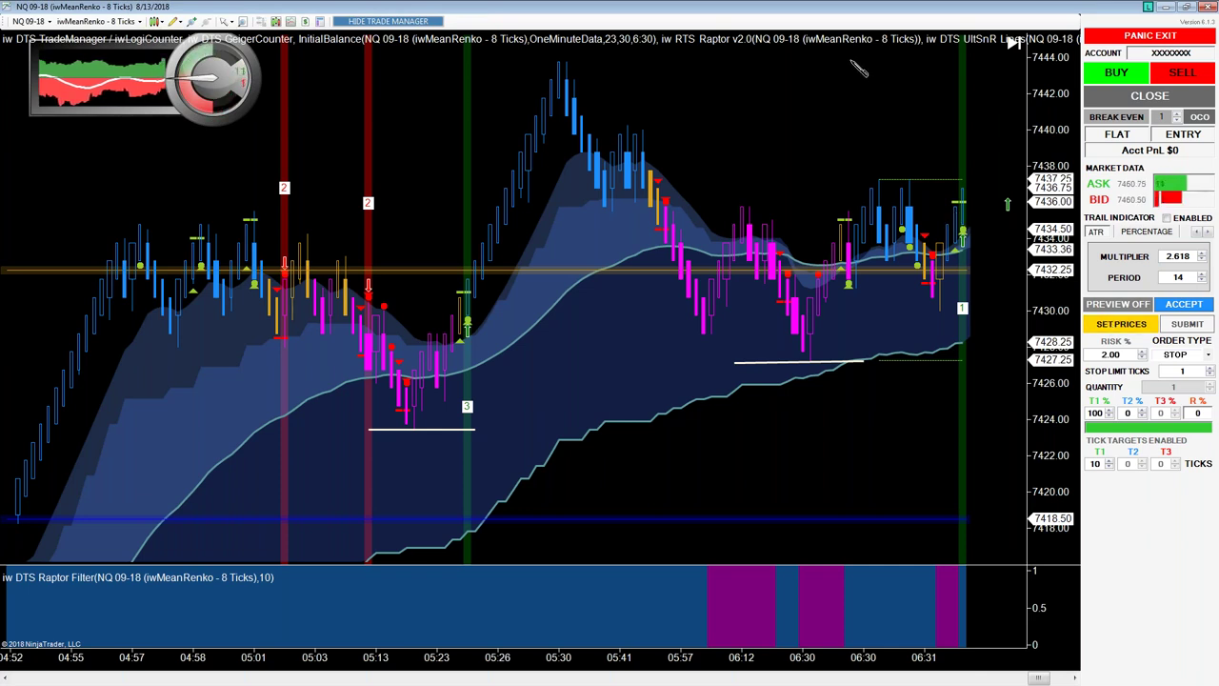
left_click_drag(841, 46, 977, 181)
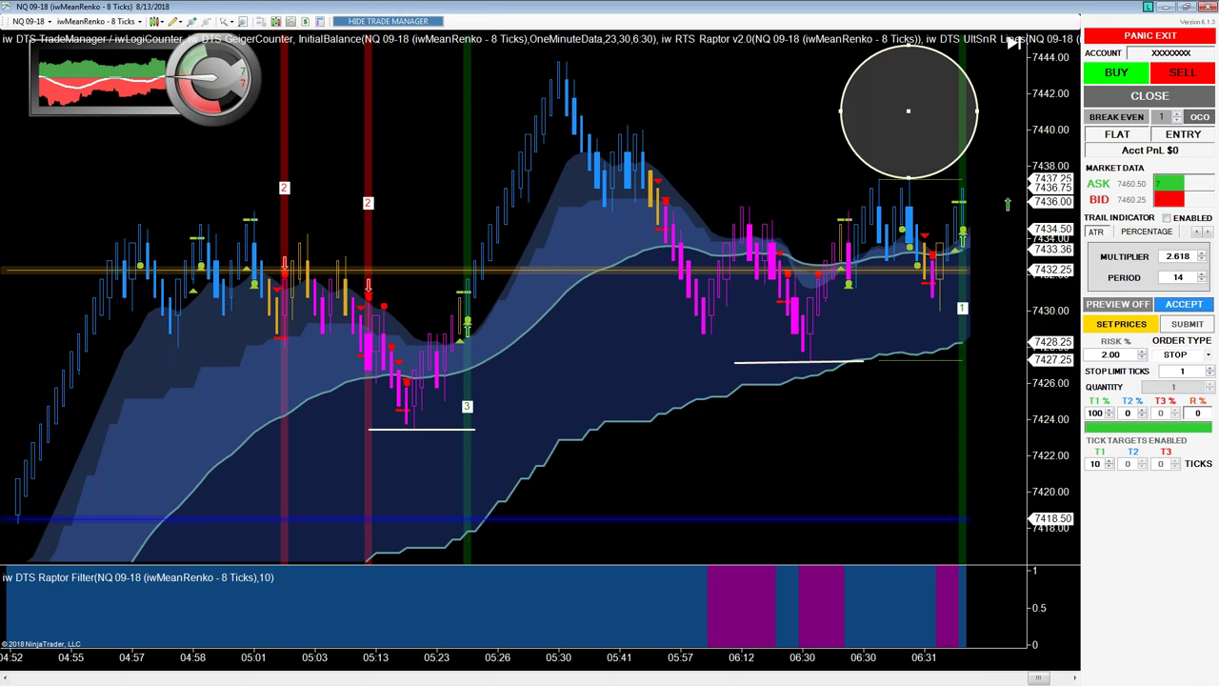
- Set the T1 tick target to 20 ticks in the trade manager
left_click(1109, 460)
left_click(1109, 460)
left_click(1109, 461)
left_click(1109, 461)
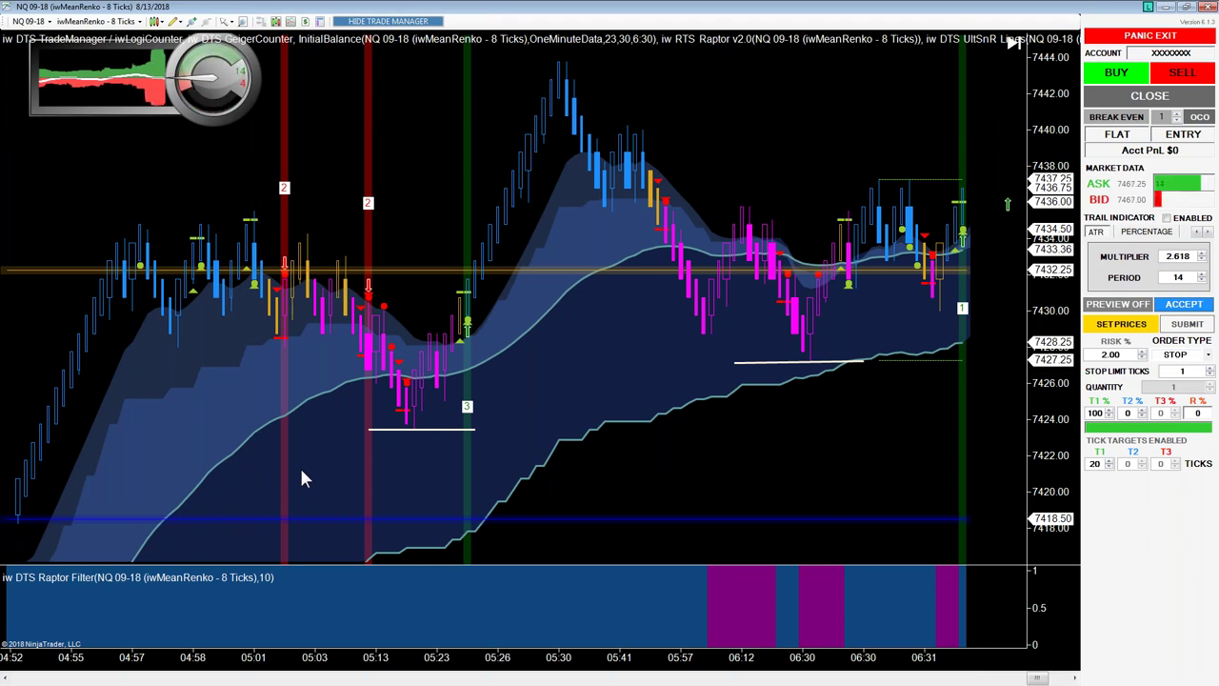
- Shade the 05:30–06:31 range from about 7443.75 to 7427.25, with extra rectangles over its lower and upper zones
left_click_drag(551, 63, 1000, 360)
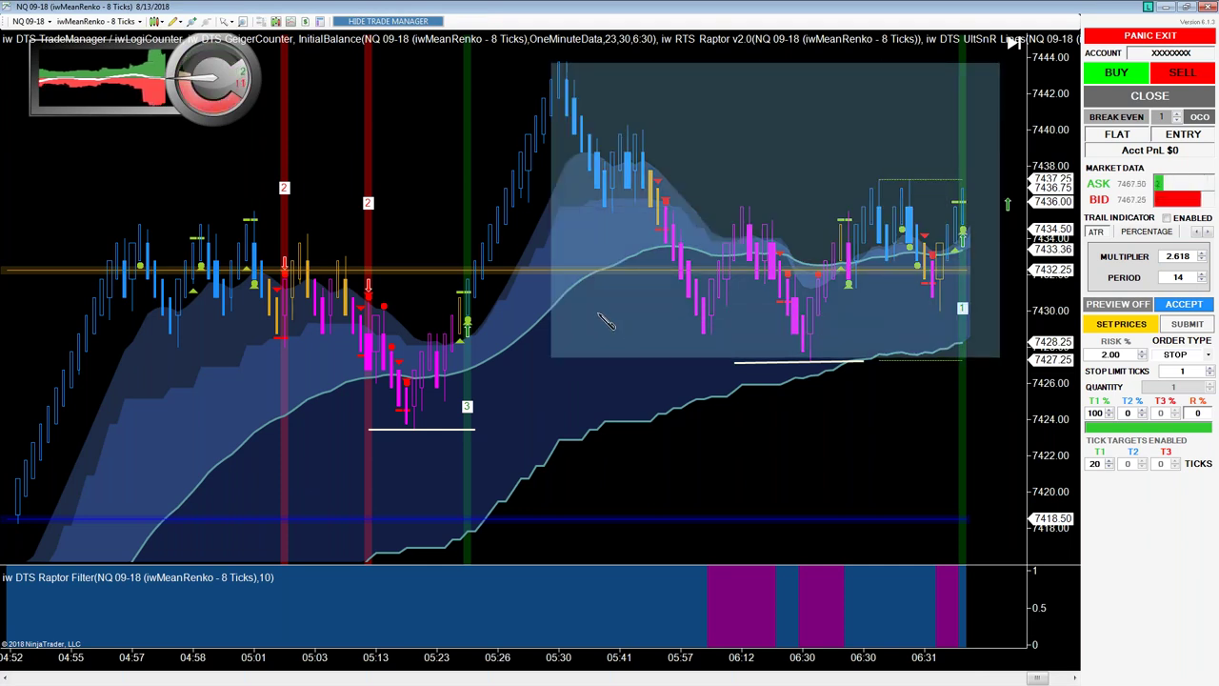
left_click_drag(559, 301, 1000, 357)
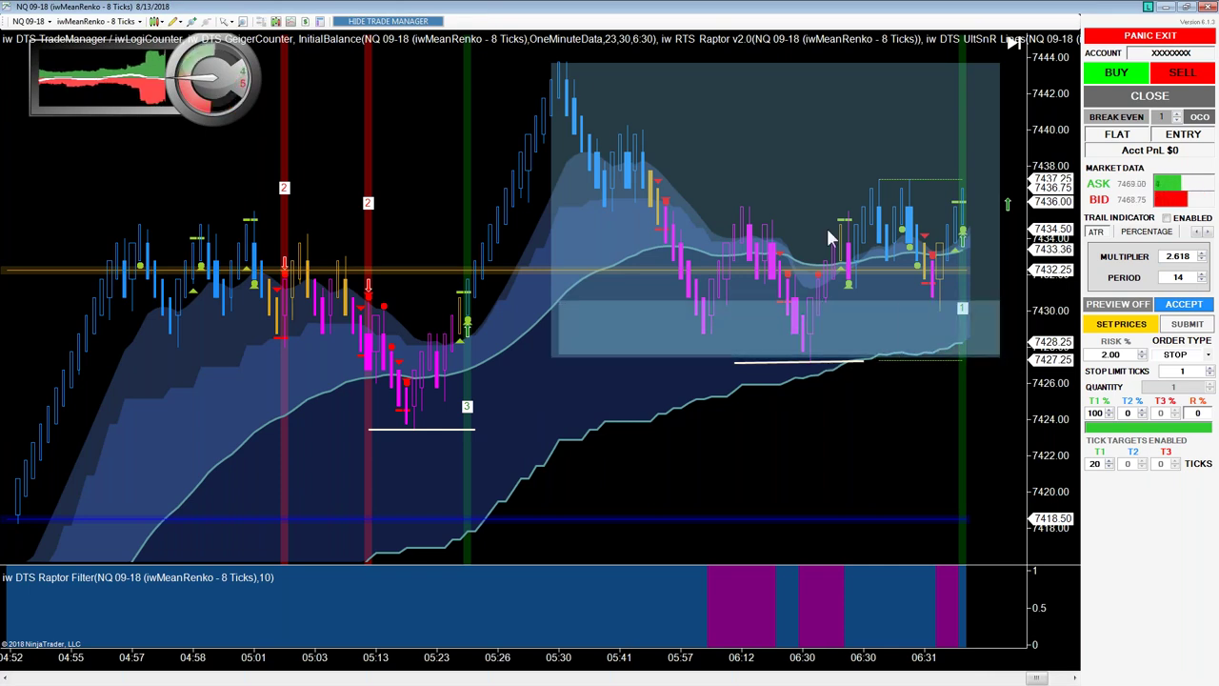
mouse_move(560, 65)
left_mouse_down()
mouse_move(606, 123)
mouse_move(874, 143)
mouse_move(1000, 126)
left_mouse_up()
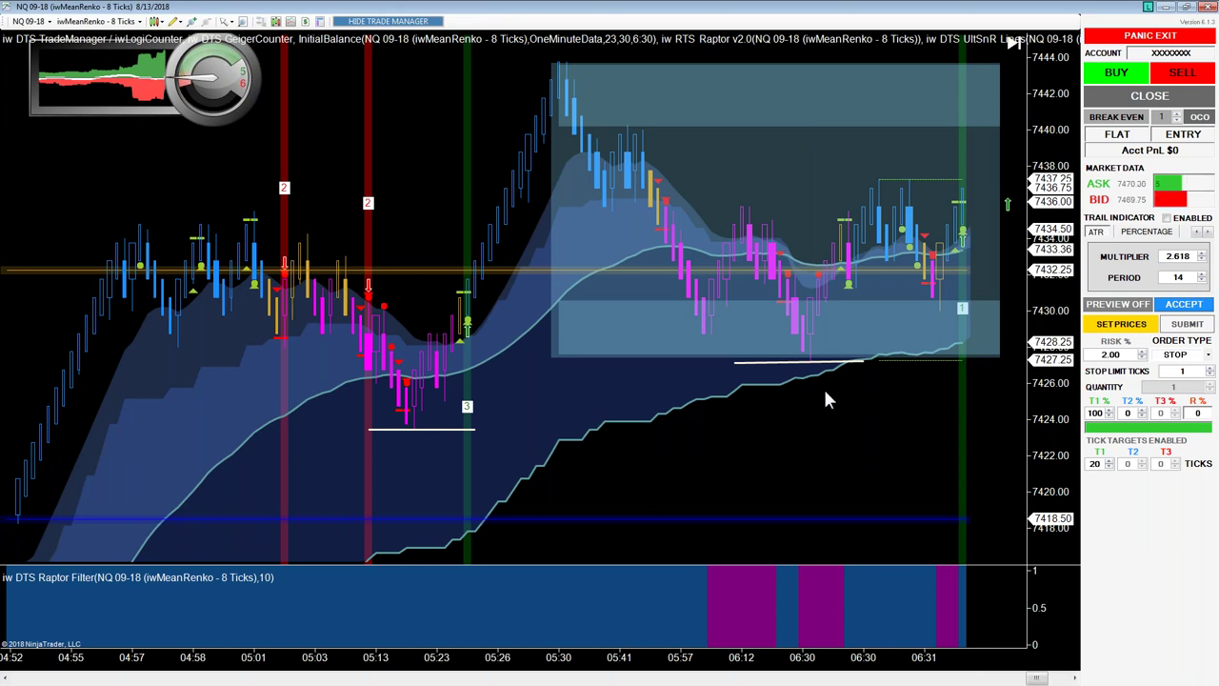
- Delete the three shaded range rectangles from the chart
left_click(566, 351)
key("Delete")
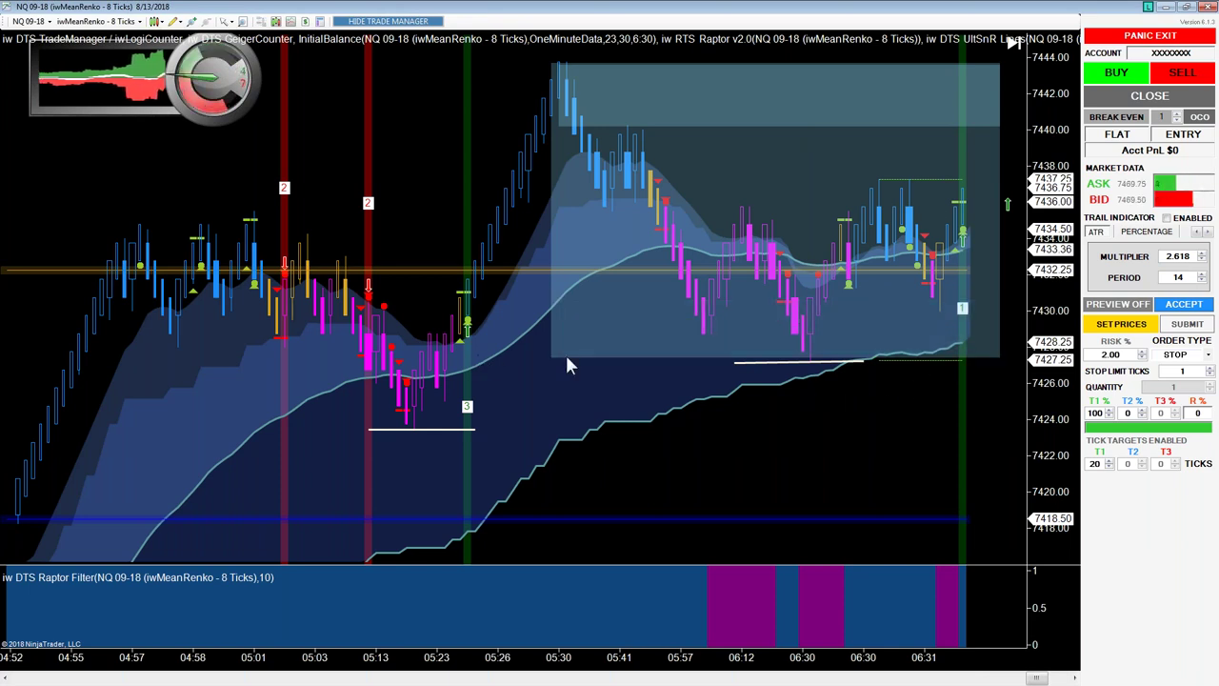
left_click(628, 141)
key("Delete")
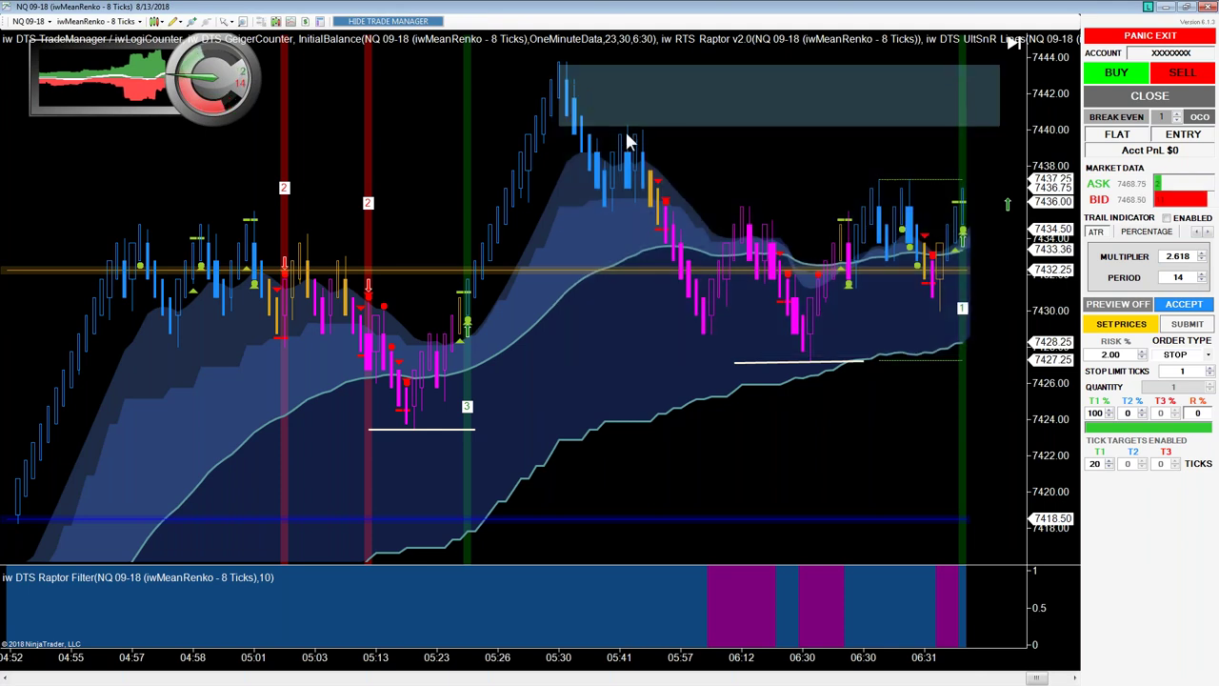
left_click(676, 128)
key("Delete")
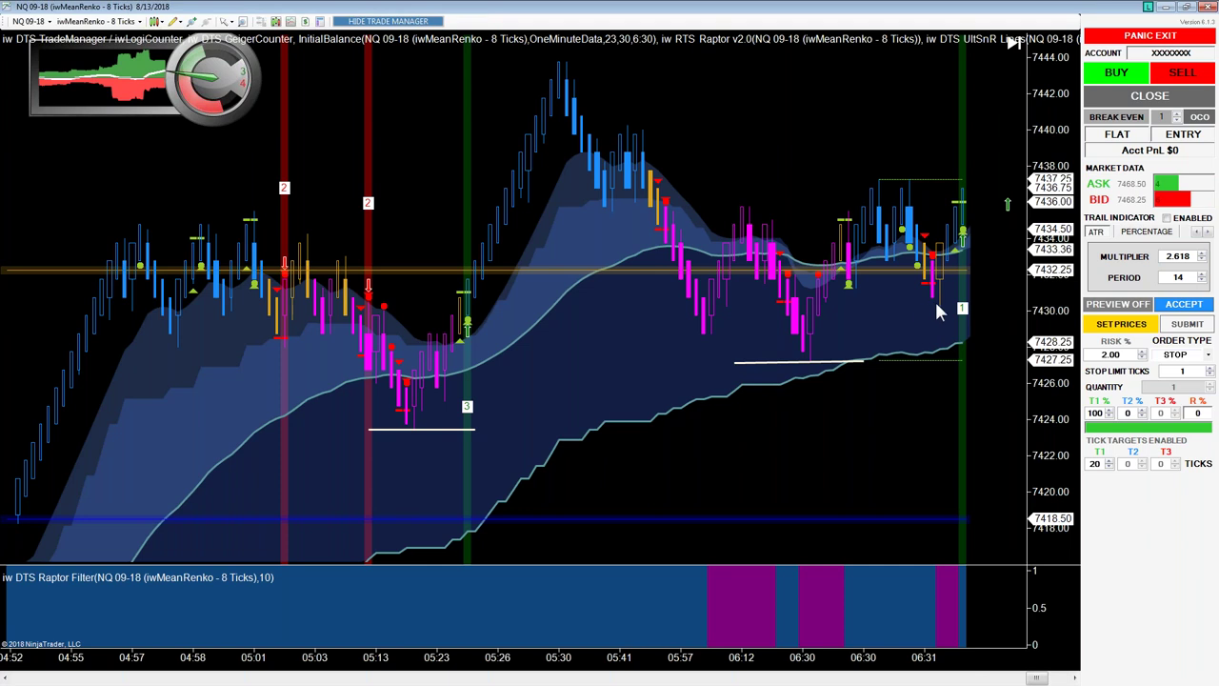
- Mark the latest low near 7429.75 with a short line and plot a long setup with entry 7436.00 and stop loss 7426.00
left_click(901, 314)
left_click(986, 315)
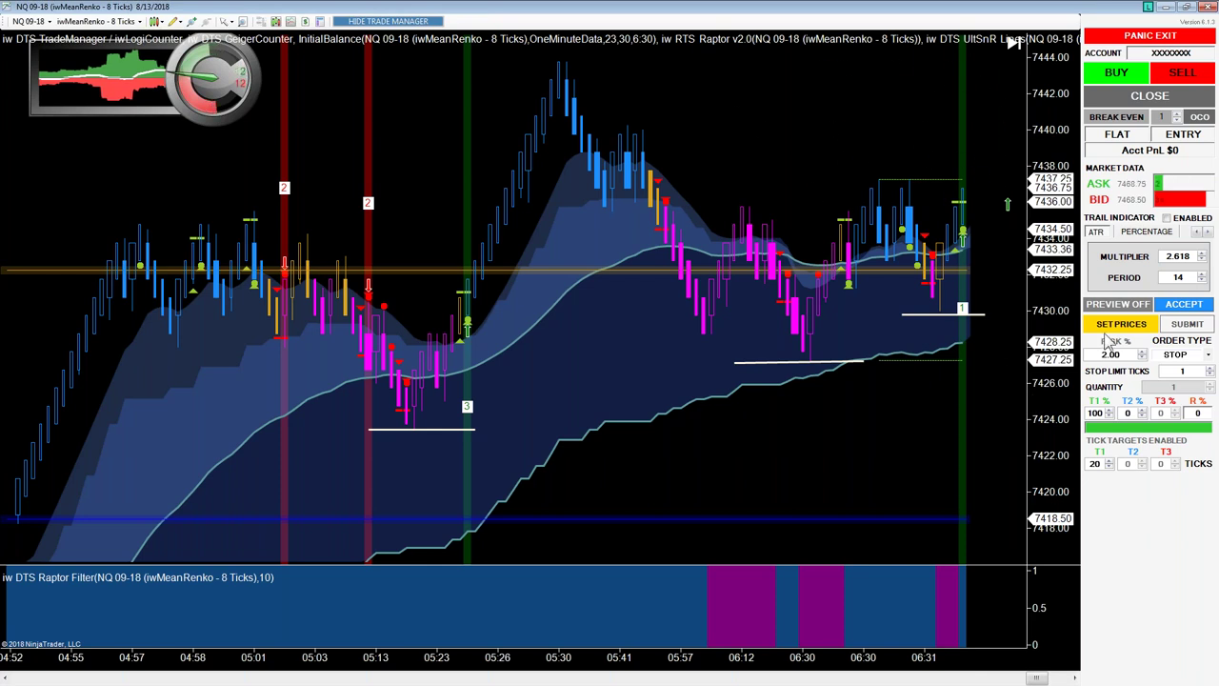
left_click(981, 202)
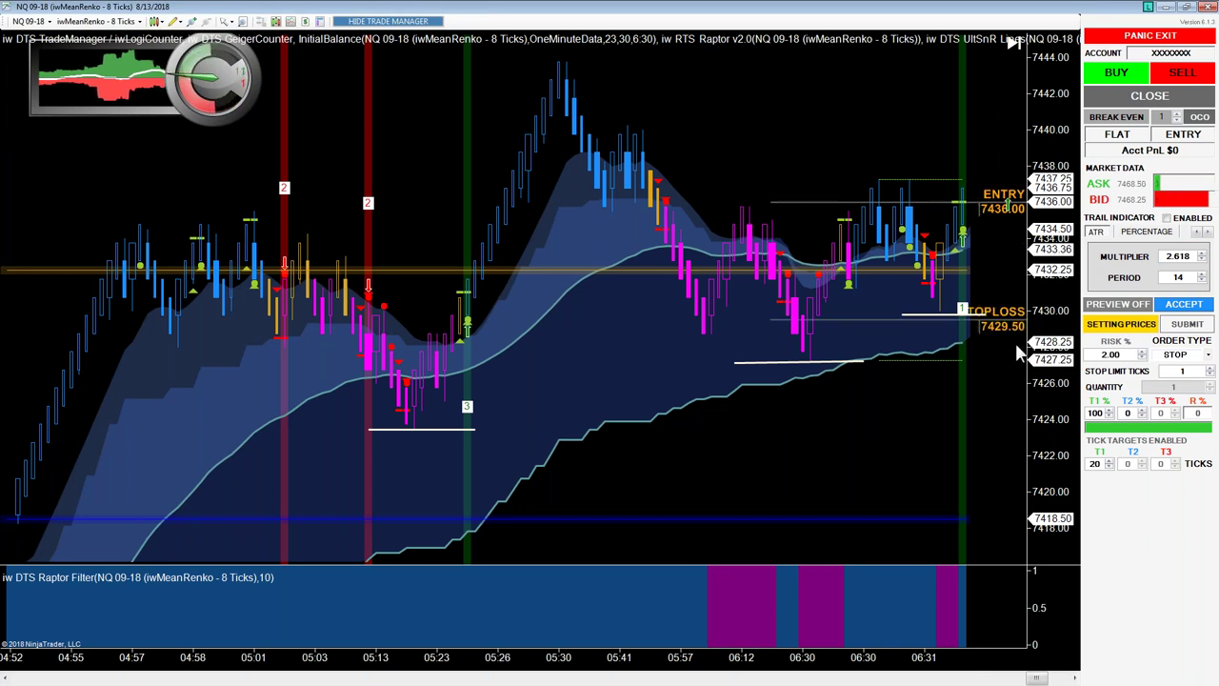
left_click(995, 211)
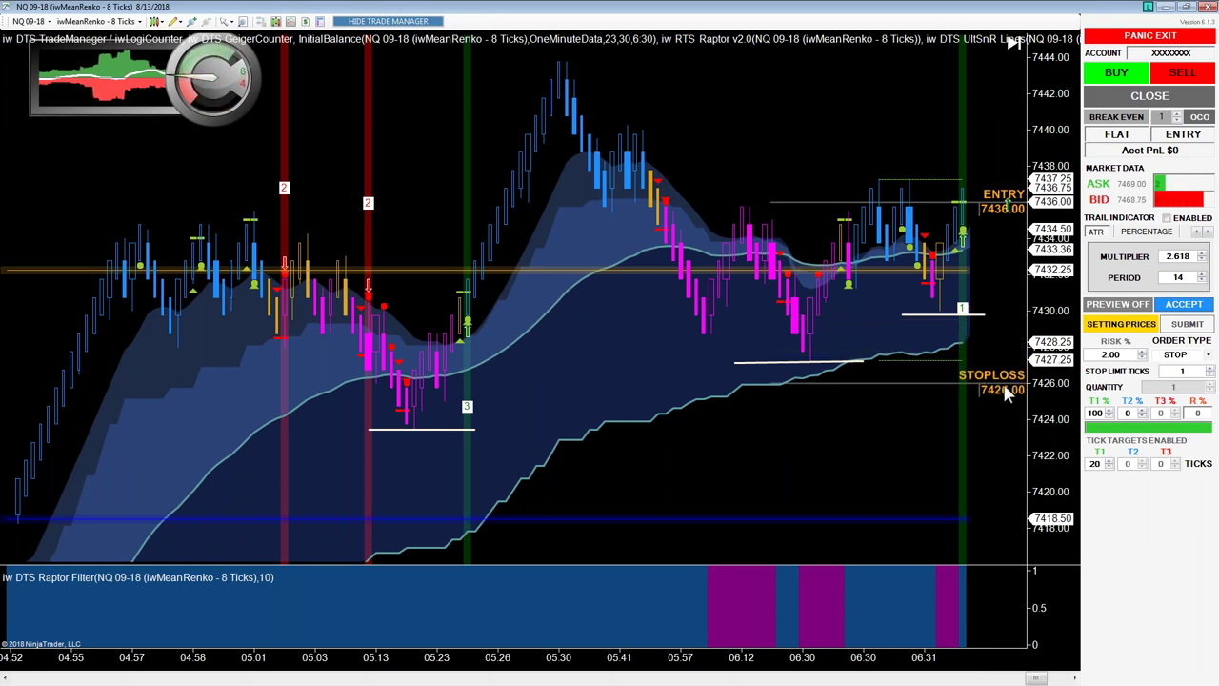
left_click(1002, 381)
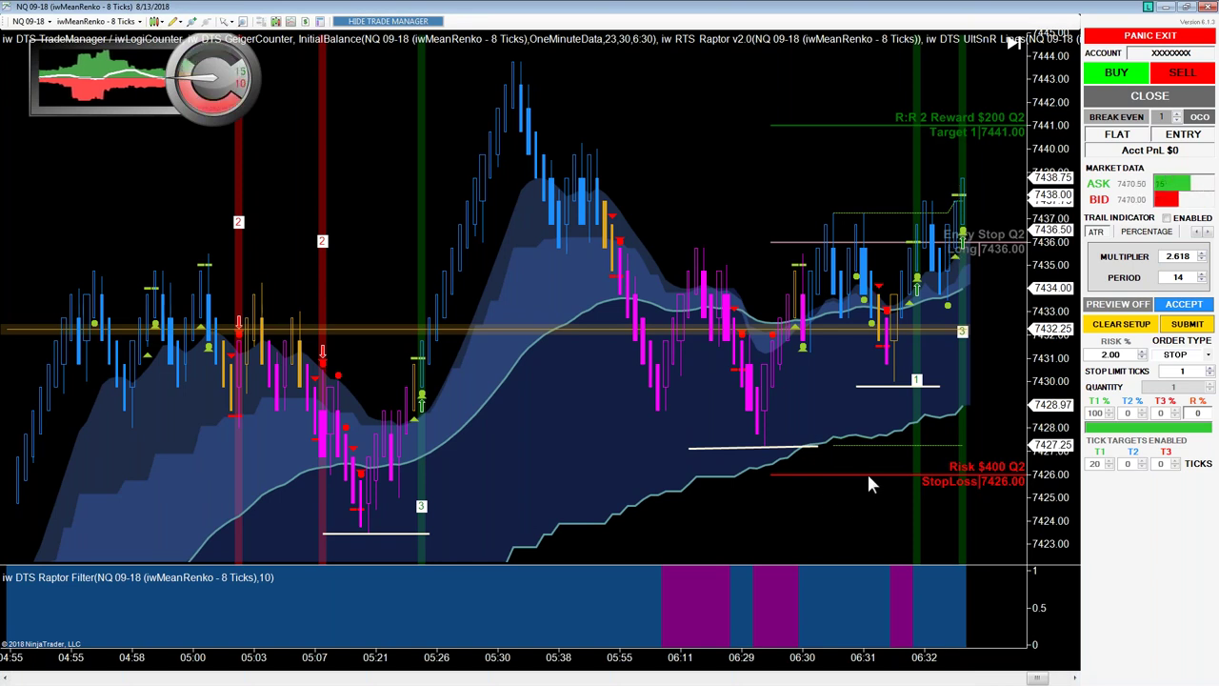
- Move the latest low's line up to about 7433 and sketch short vertical bars stepping down beside the newest candle
mouse_move(911, 386)
left_mouse_down()
mouse_move(942, 375)
mouse_move(993, 309)
left_mouse_up()
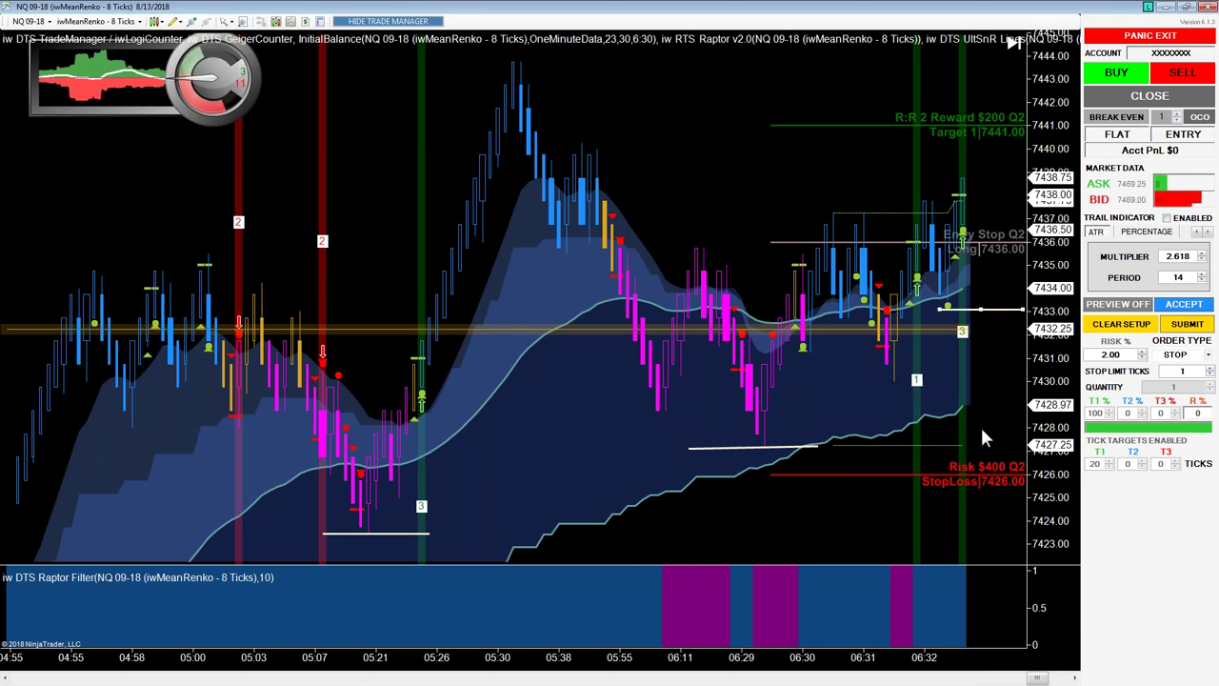
left_click(970, 204)
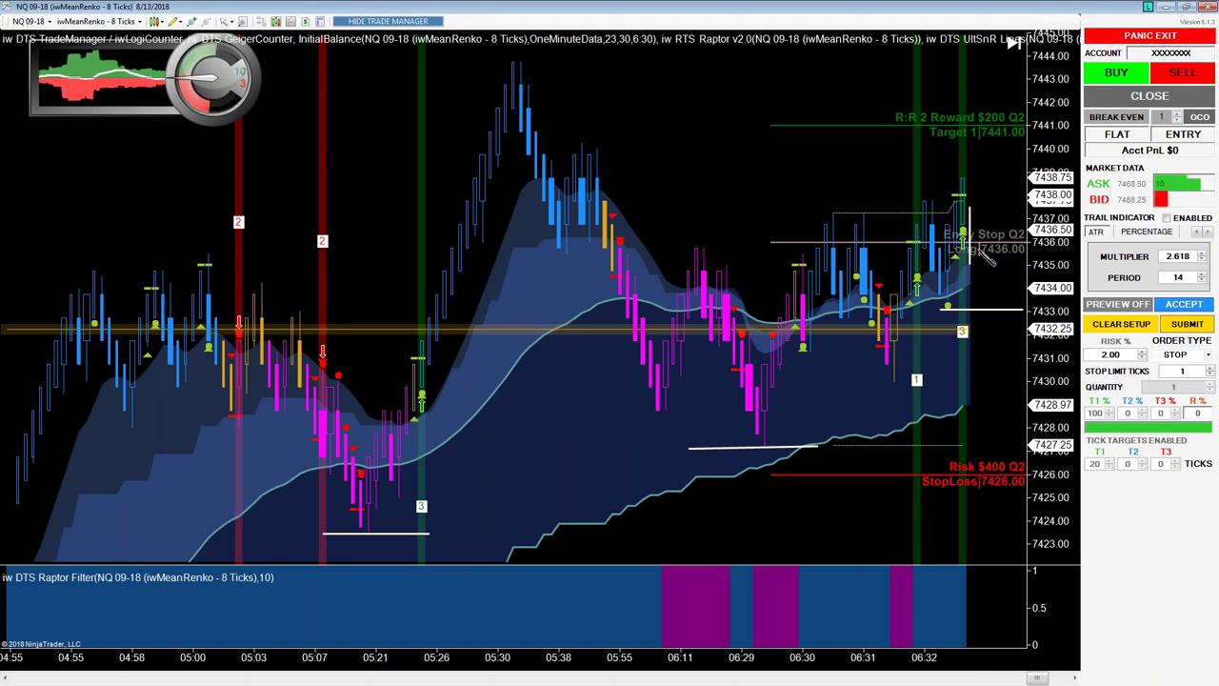
left_click(979, 298)
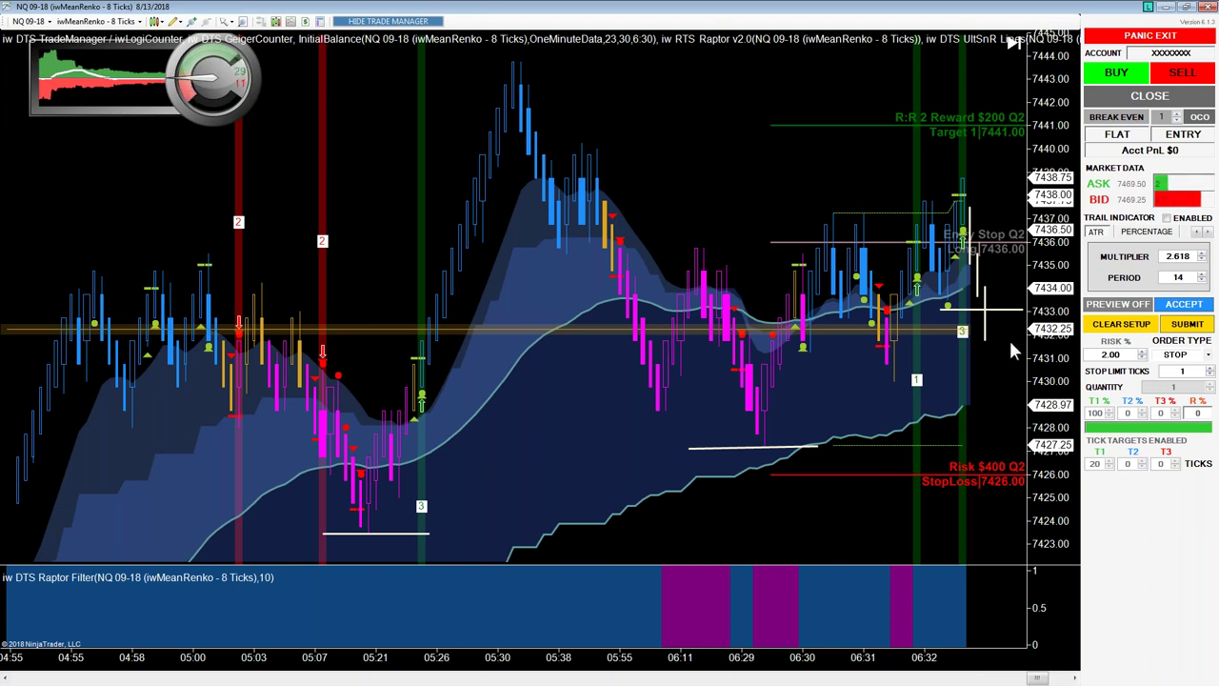
mouse_move(993, 257)
left_mouse_down()
mouse_move(1015, 291)
mouse_move(1015, 320)
mouse_move(1000, 285)
mouse_move(1005, 307)
left_mouse_up()
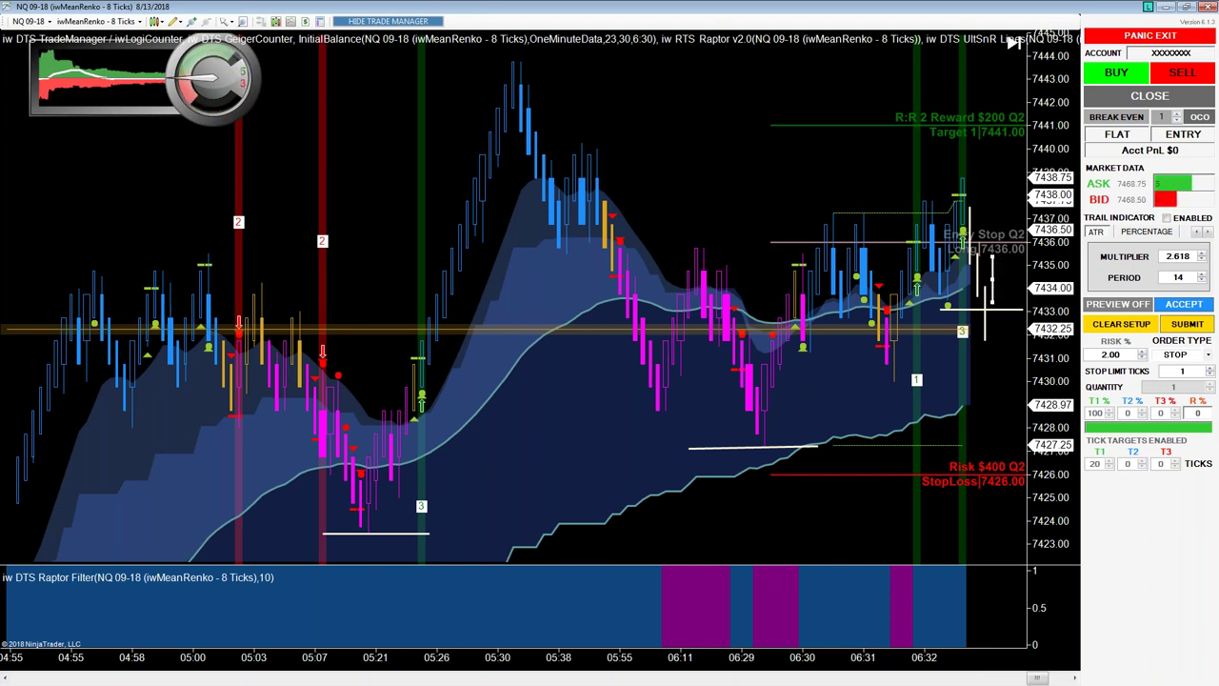
- Rearrange and extend the sketched vertical bars beside the newest candle into a rise up to about 7440.50, near the target
left_click_drag(1000, 219, 1010, 263)
left_click_drag(1010, 181, 1010, 229)
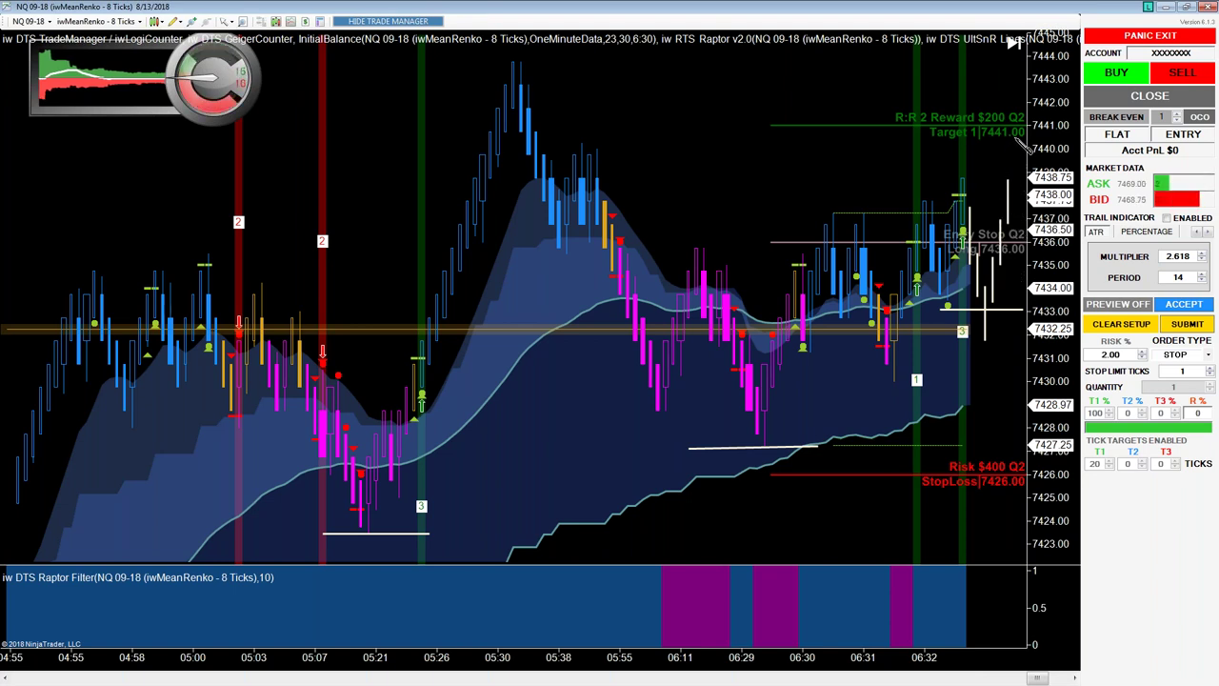
left_click_drag(1016, 136, 1015, 181)
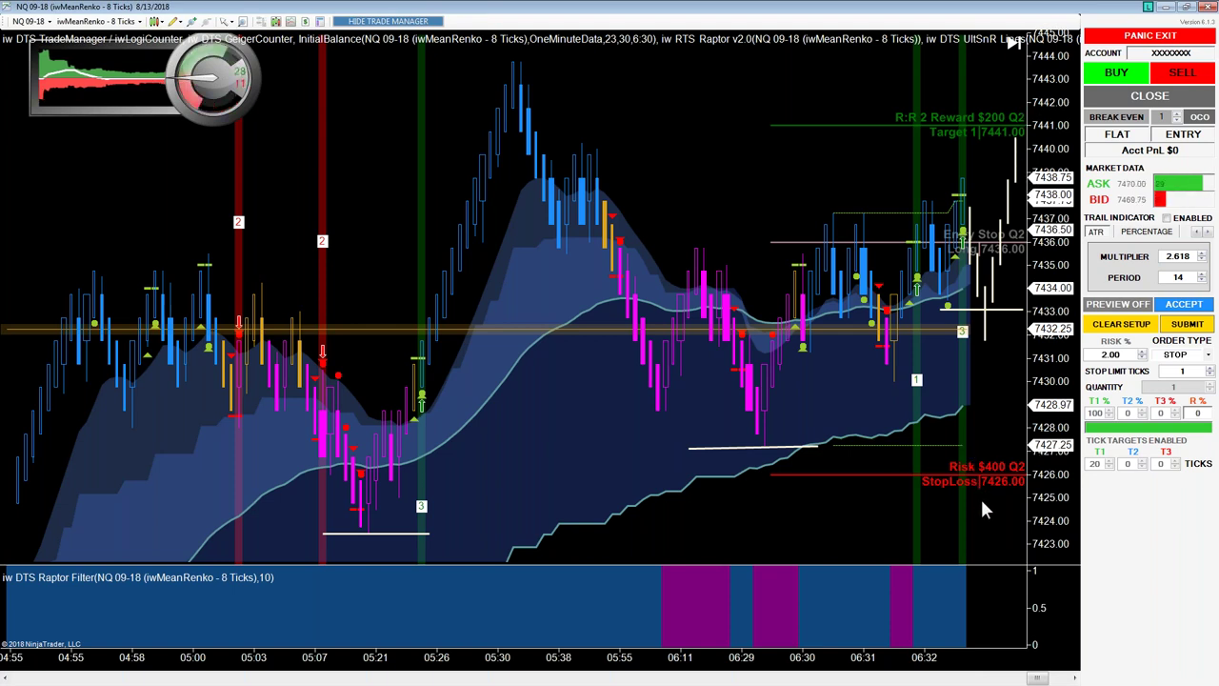
- Move the short white line under the recent low at about 7429.50 and back up beside the newest candle at about 7434.25
left_click_drag(1007, 310, 933, 399)
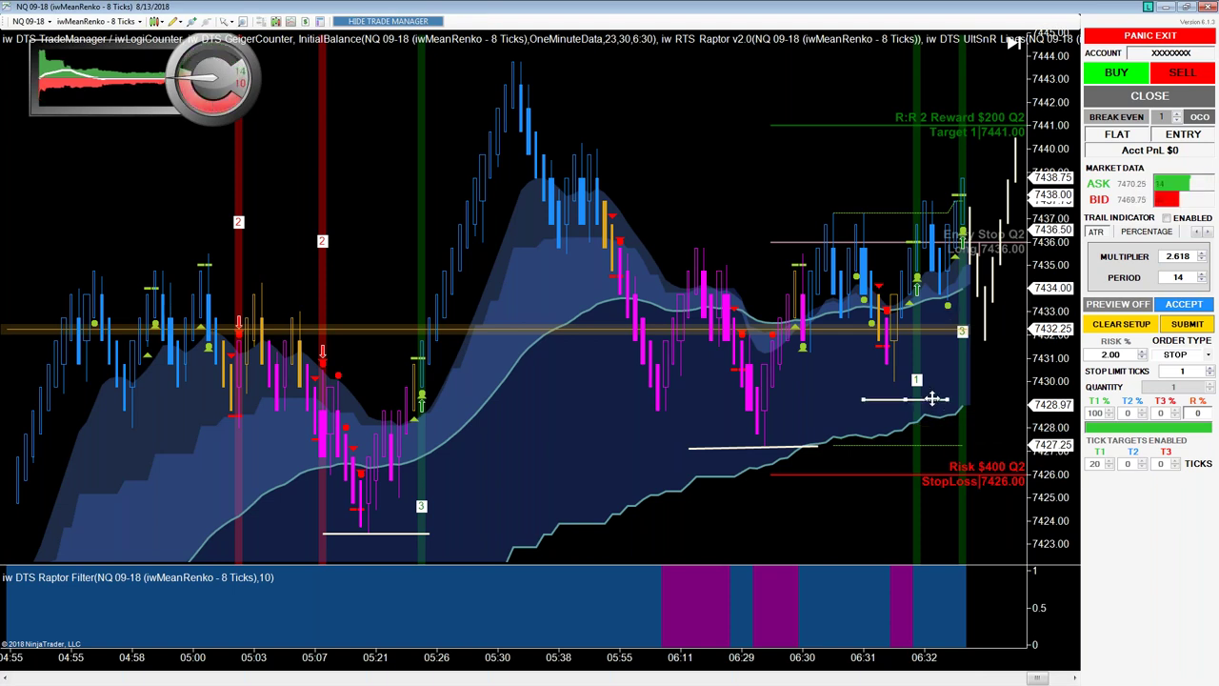
mouse_move(933, 399)
left_mouse_down()
mouse_move(987, 308)
mouse_move(947, 336)
mouse_move(943, 393)
left_mouse_up()
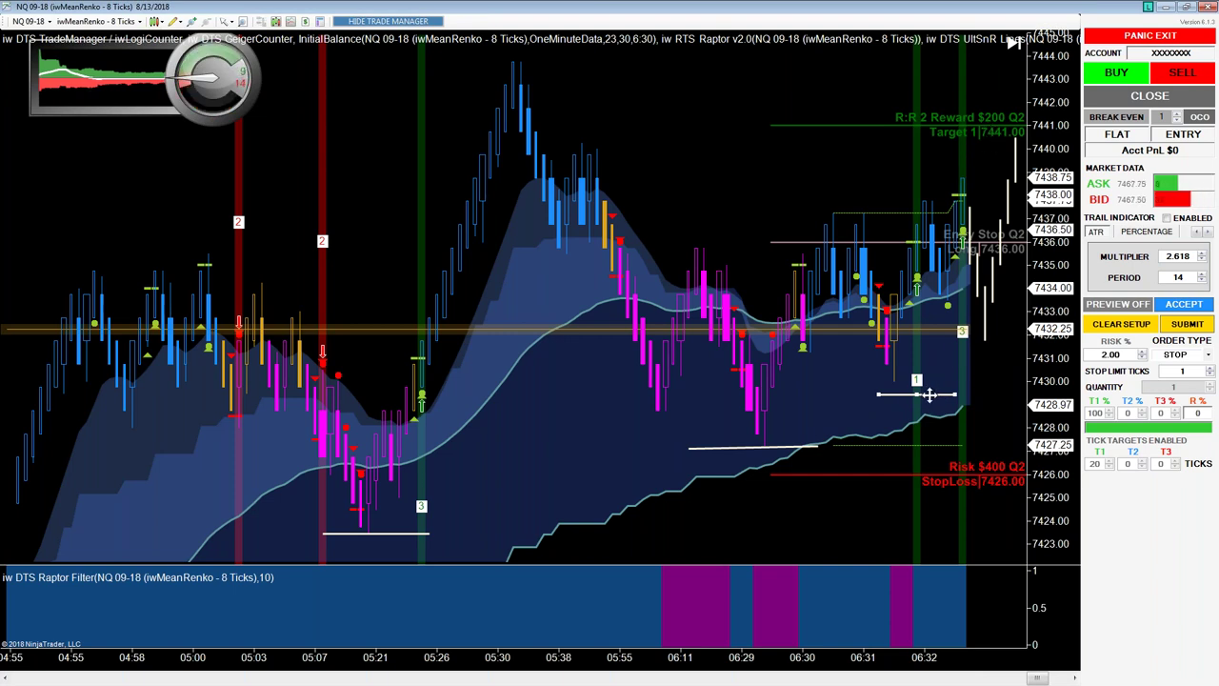
left_click_drag(931, 394, 998, 279)
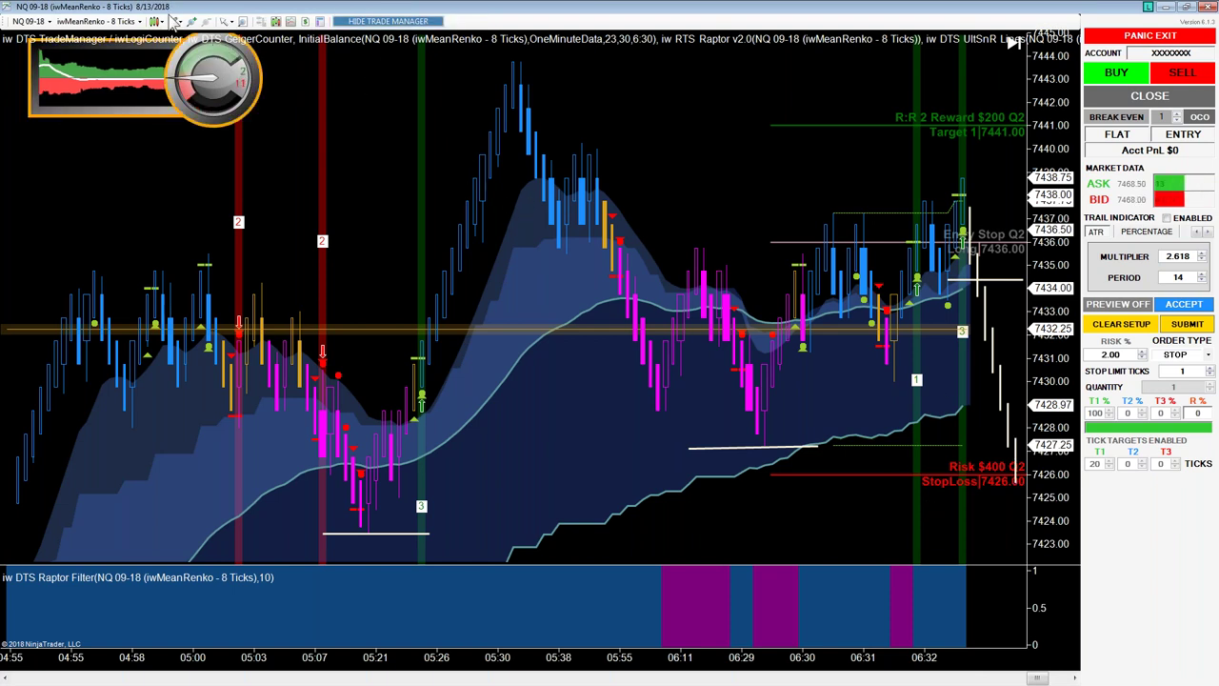
- Remove all drawing objects from the chart and clear the long setup at 7436.00
left_click(175, 21)
left_click(229, 377)
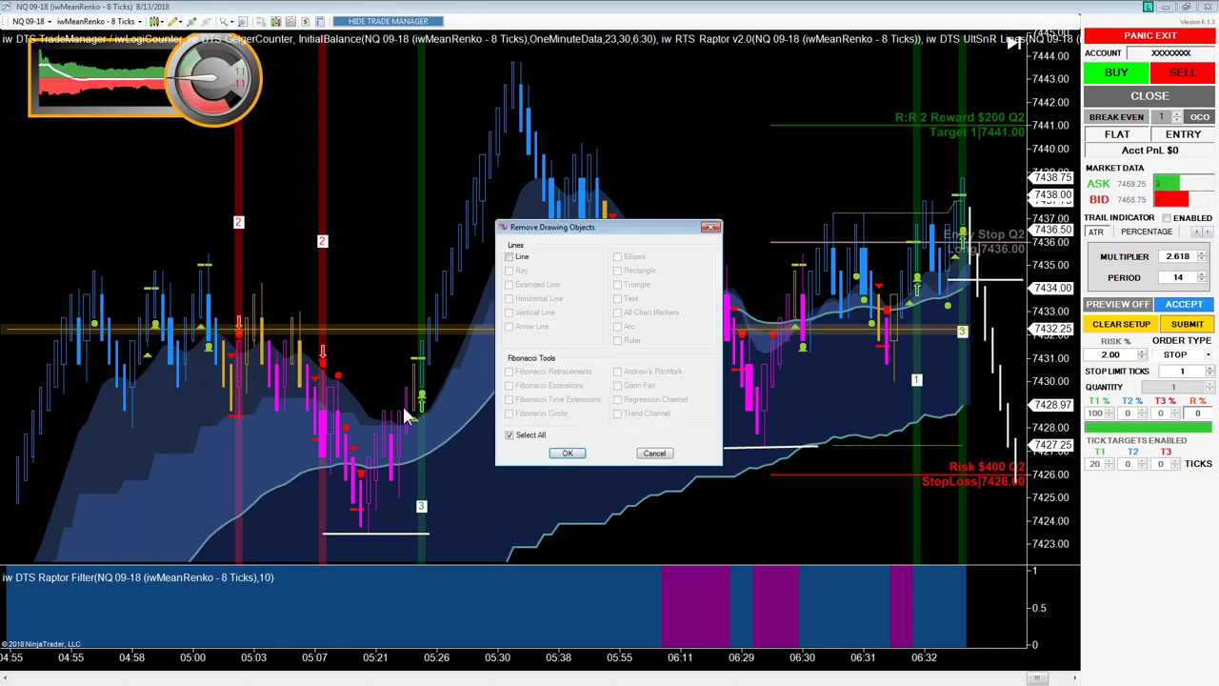
left_click(566, 453)
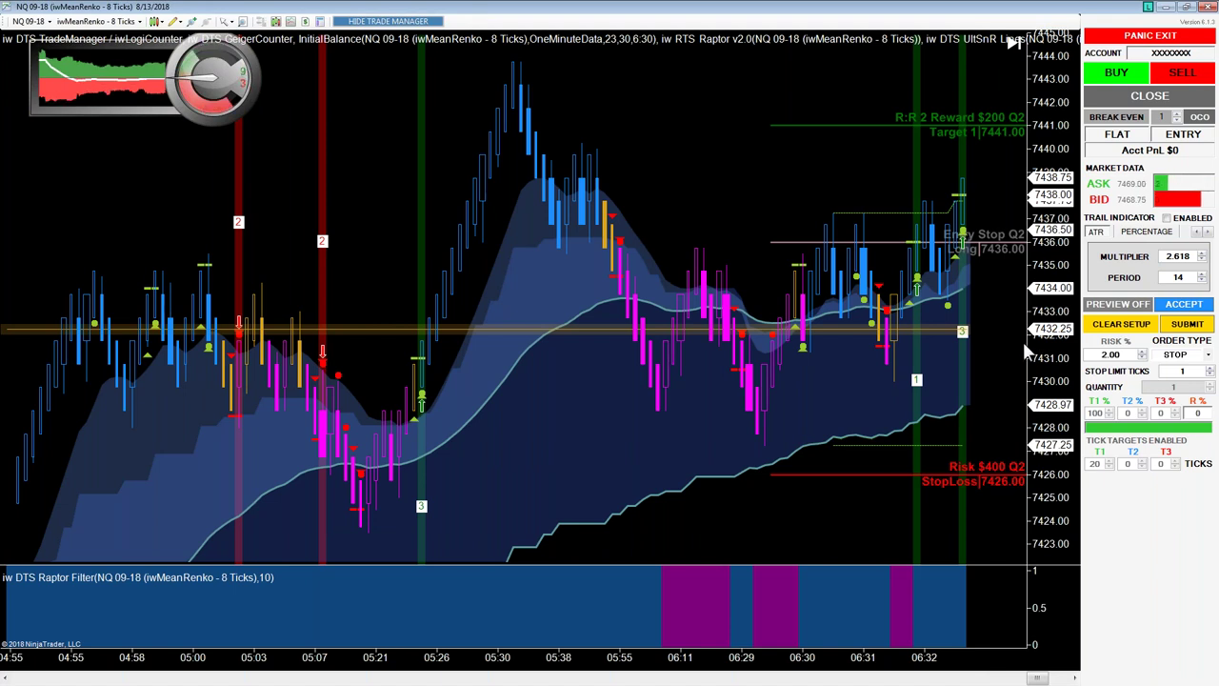
left_click(1101, 328)
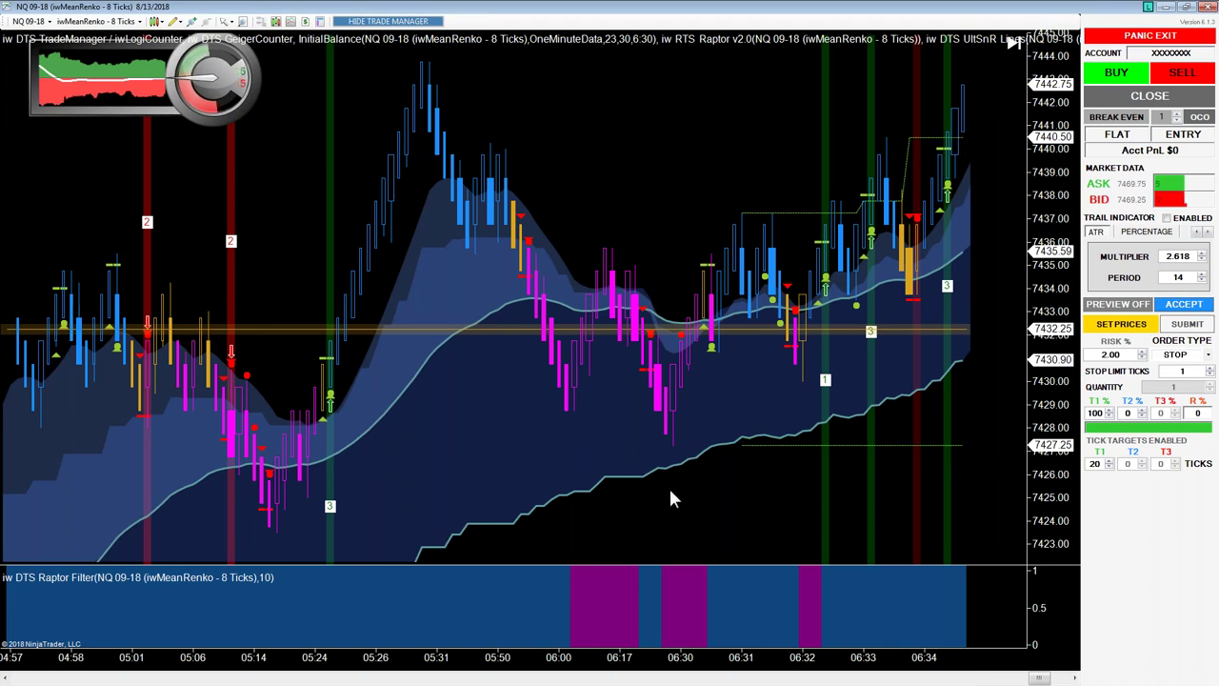
- Mark the three rising swing lows near 7427.25, 7430 and 7433.25 with short lines and the 05:30 high with a horizontal line
left_click_drag(635, 447, 719, 448)
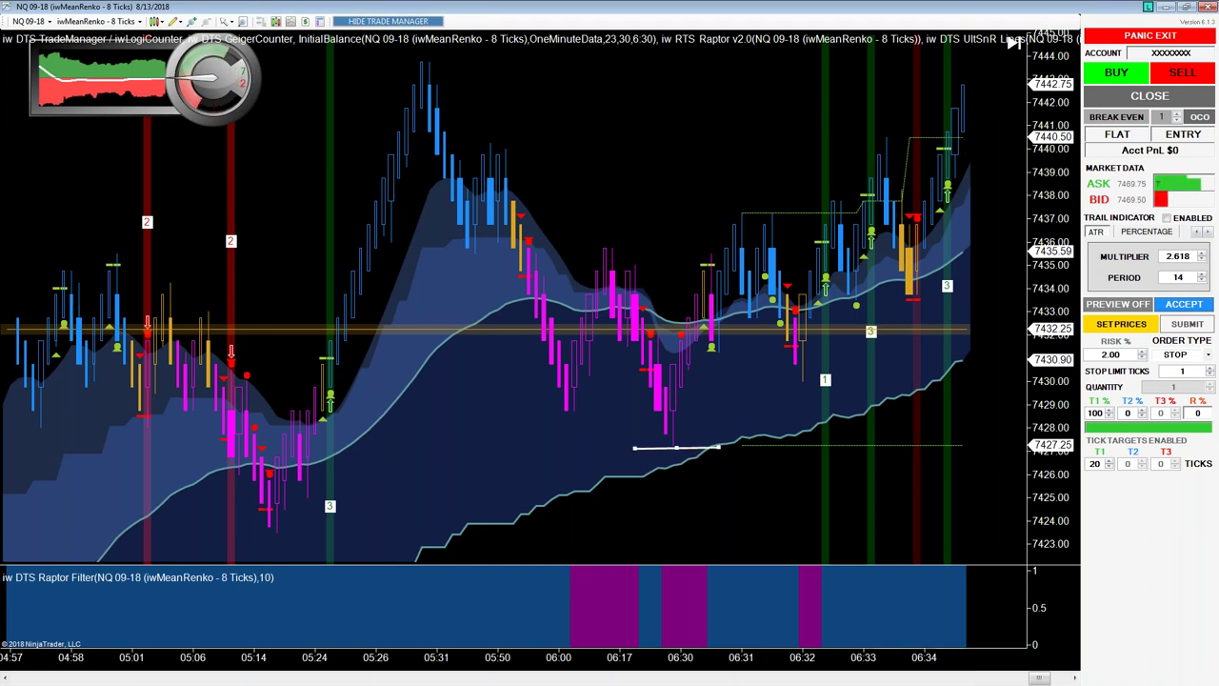
left_click_drag(772, 381, 827, 381)
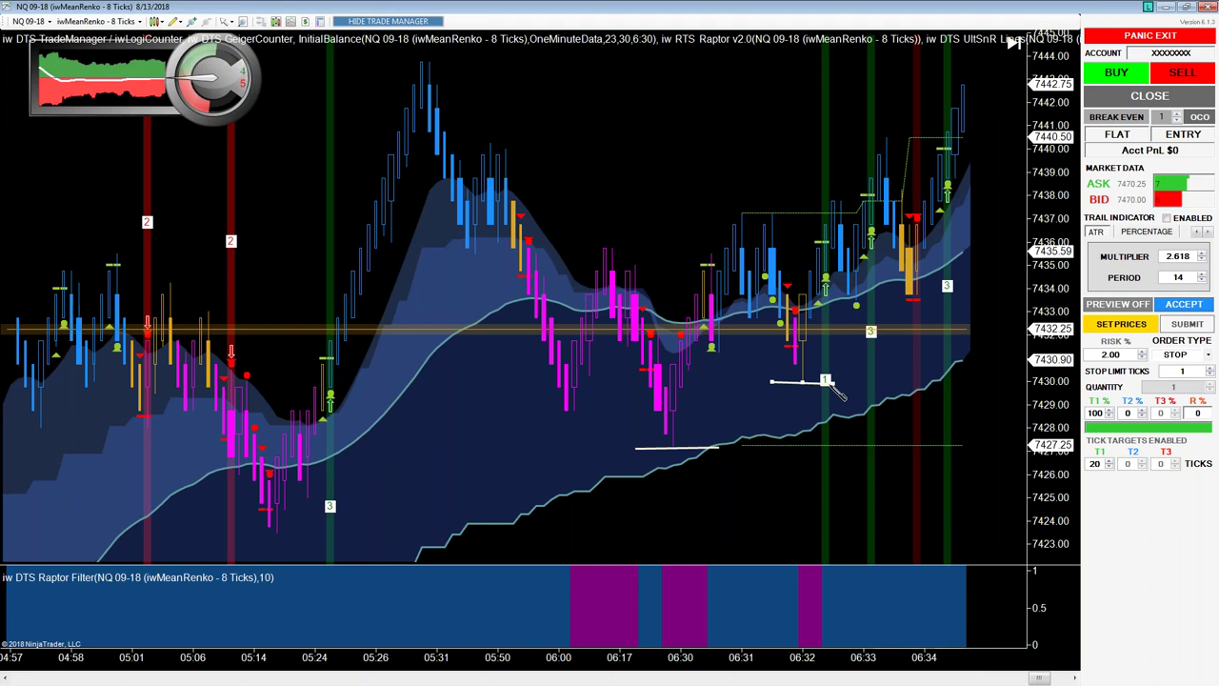
left_click_drag(887, 303, 948, 303)
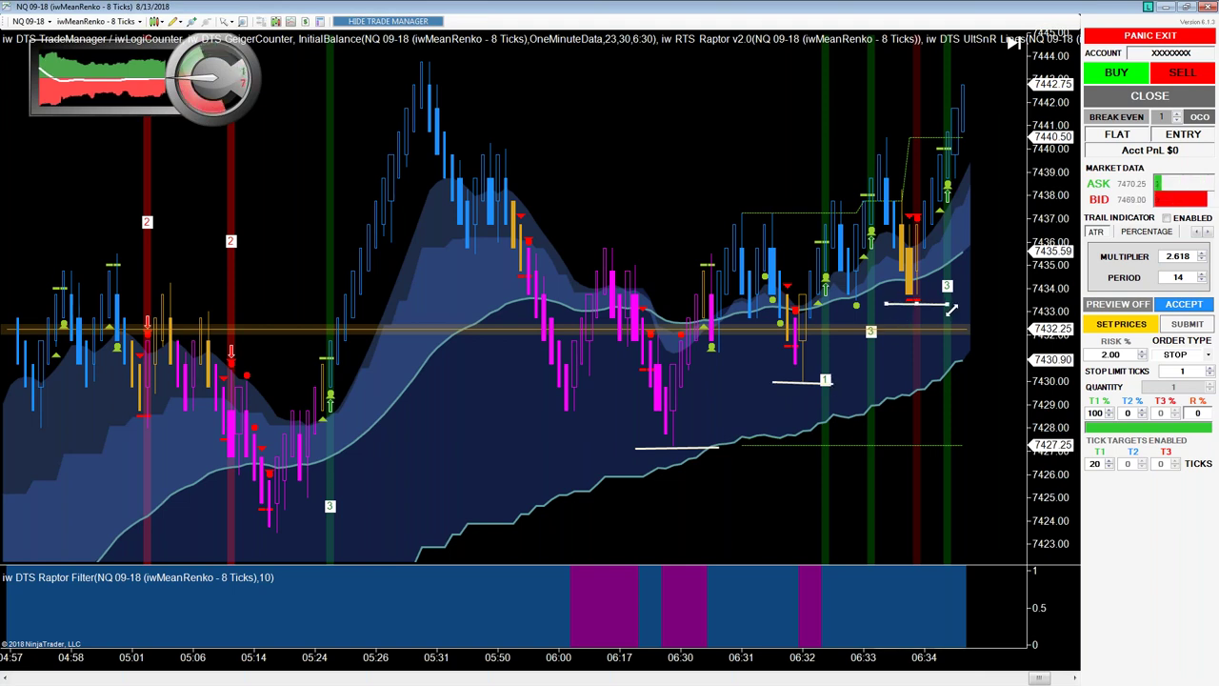
left_click(425, 60)
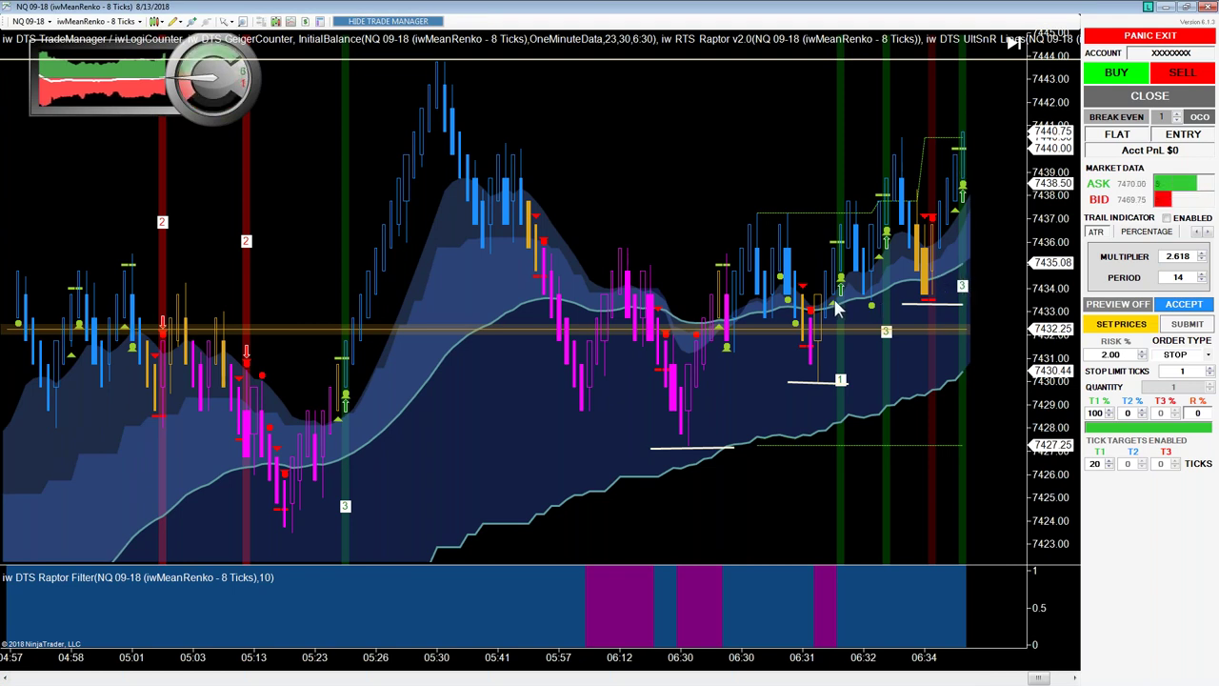
- Plot a long setup with entry 7440.00 and stop loss 7429.00
left_click(1105, 325)
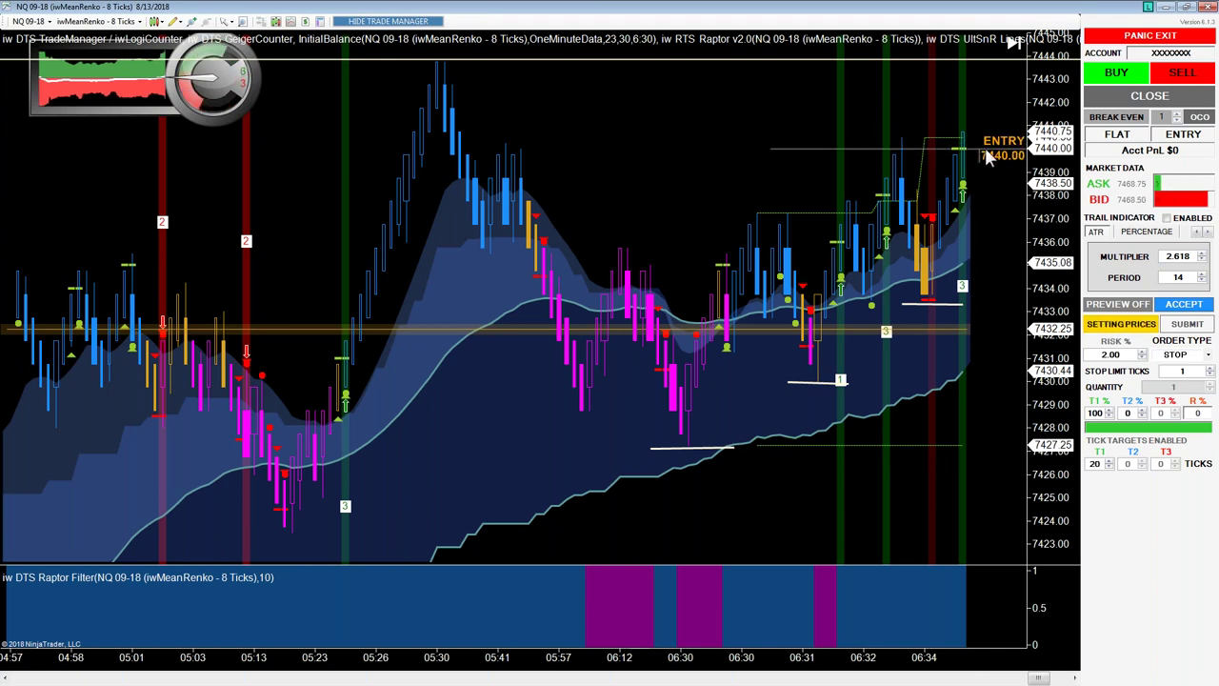
left_click(985, 147)
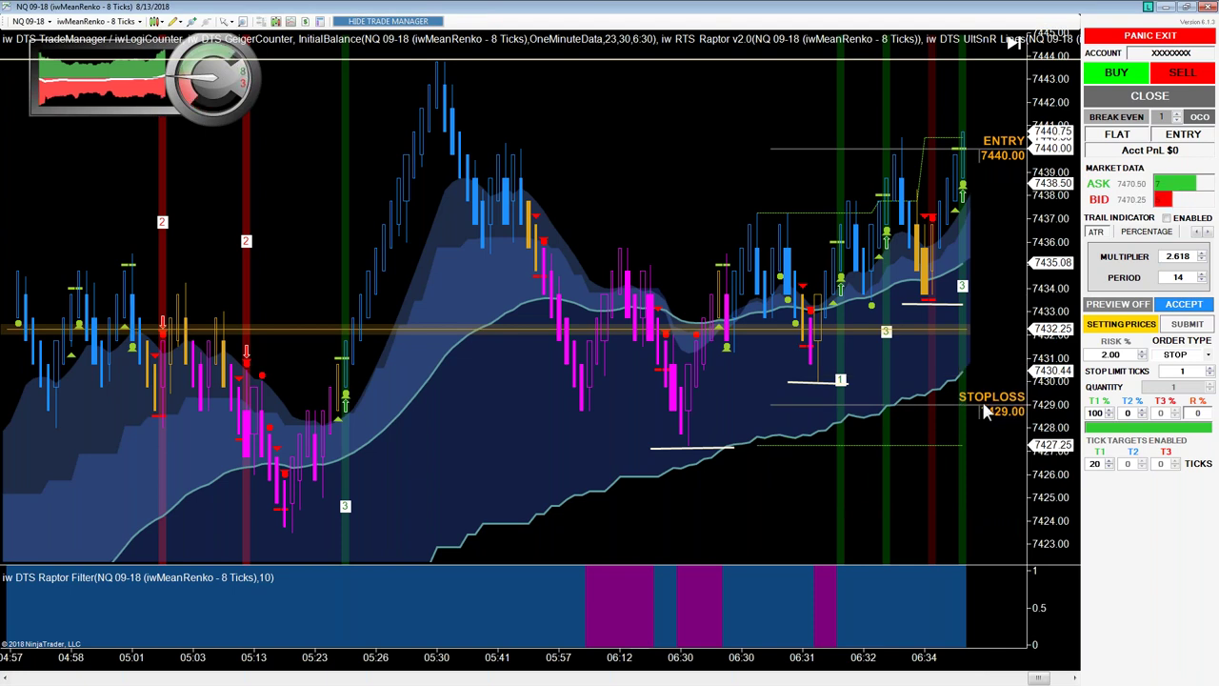
left_click(982, 401)
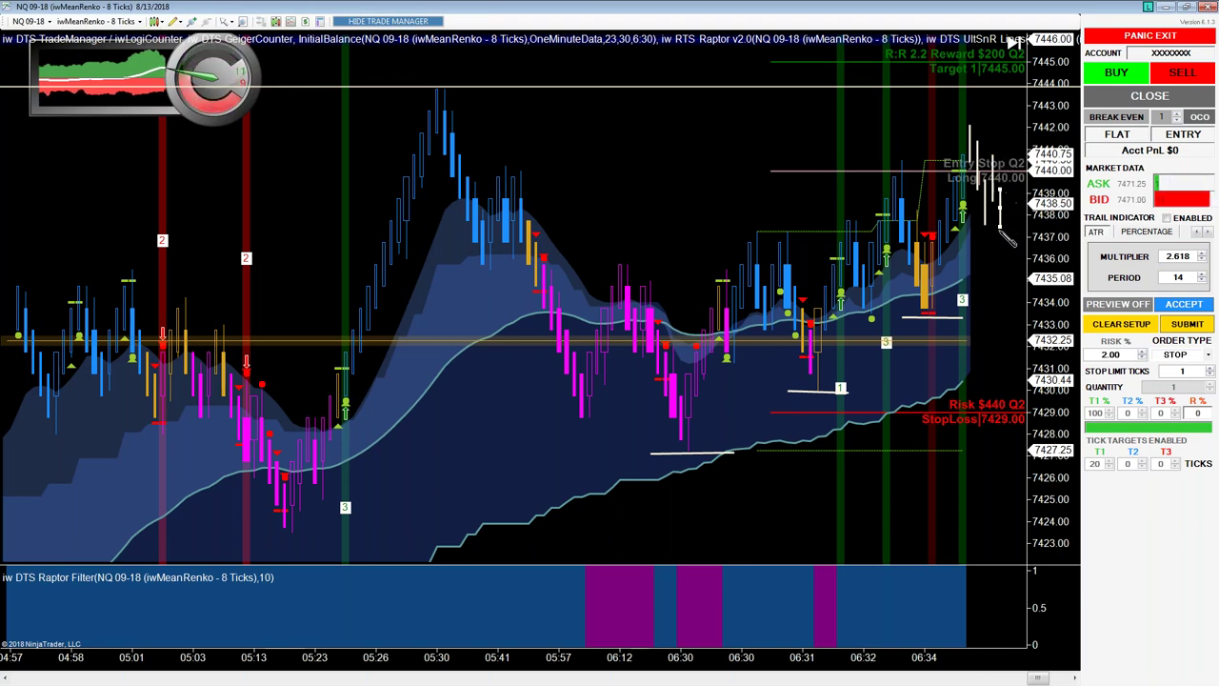
- Try a long line near the stop level at about 7428.75, and move the sketched bars up toward the 7445.00 target
left_click(696, 417)
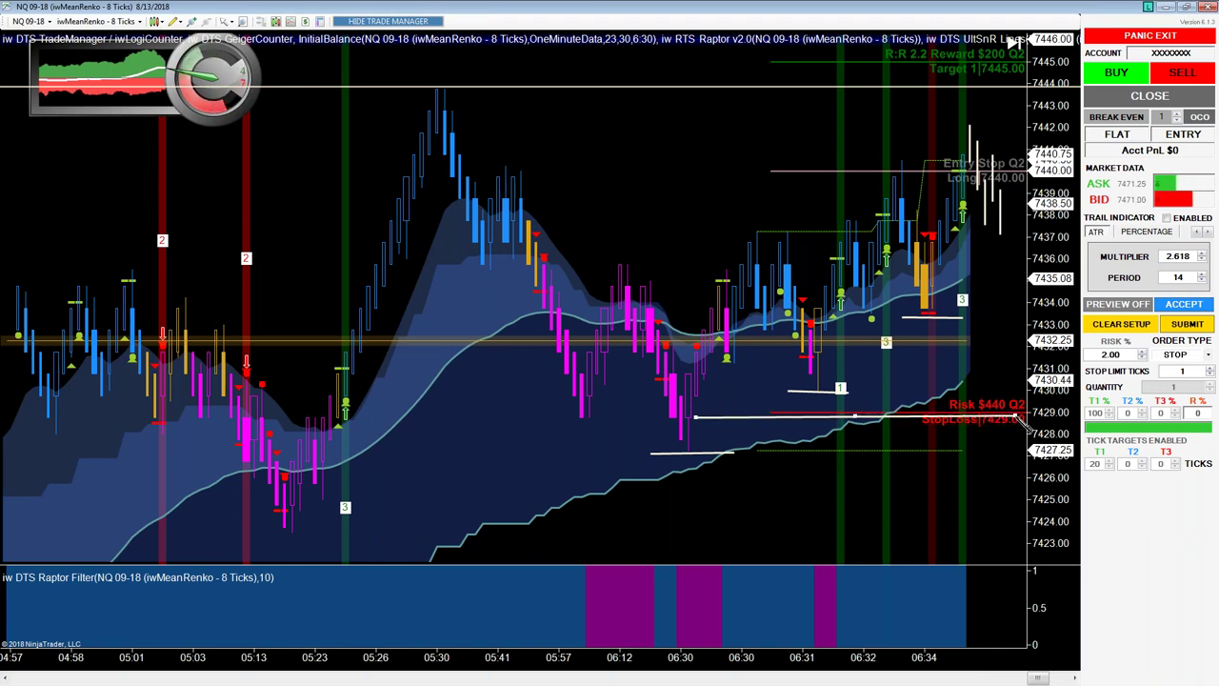
left_click_drag(892, 418, 907, 314)
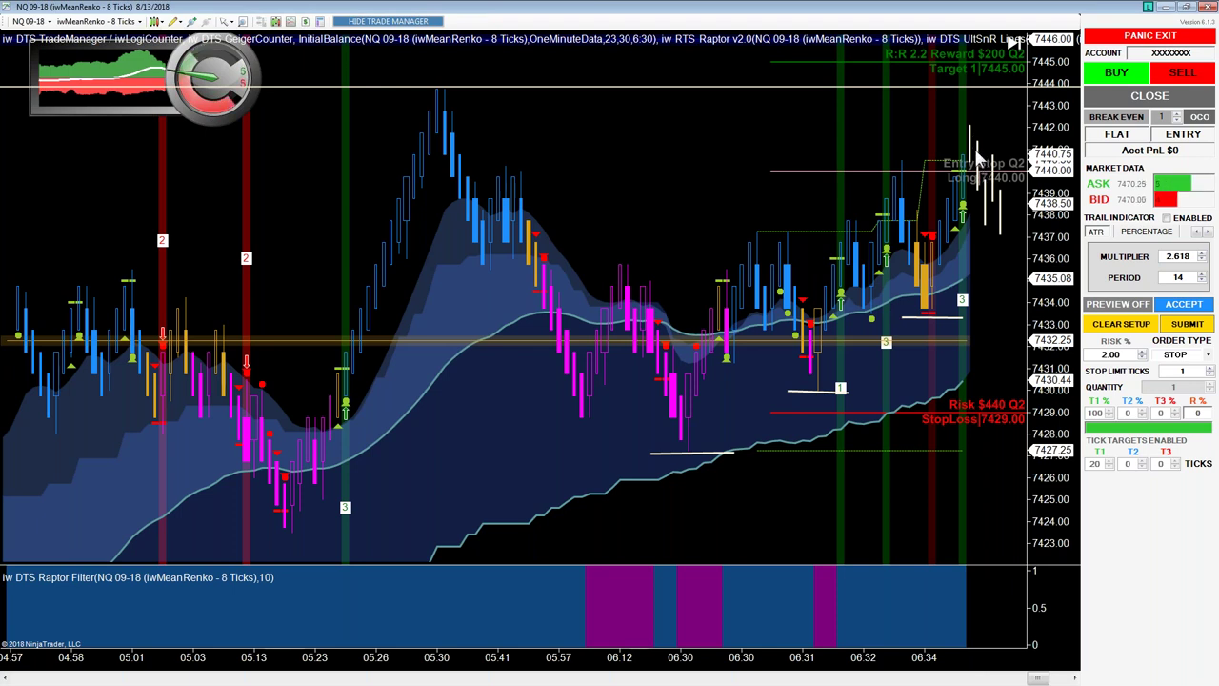
left_click_drag(973, 131, 972, 96)
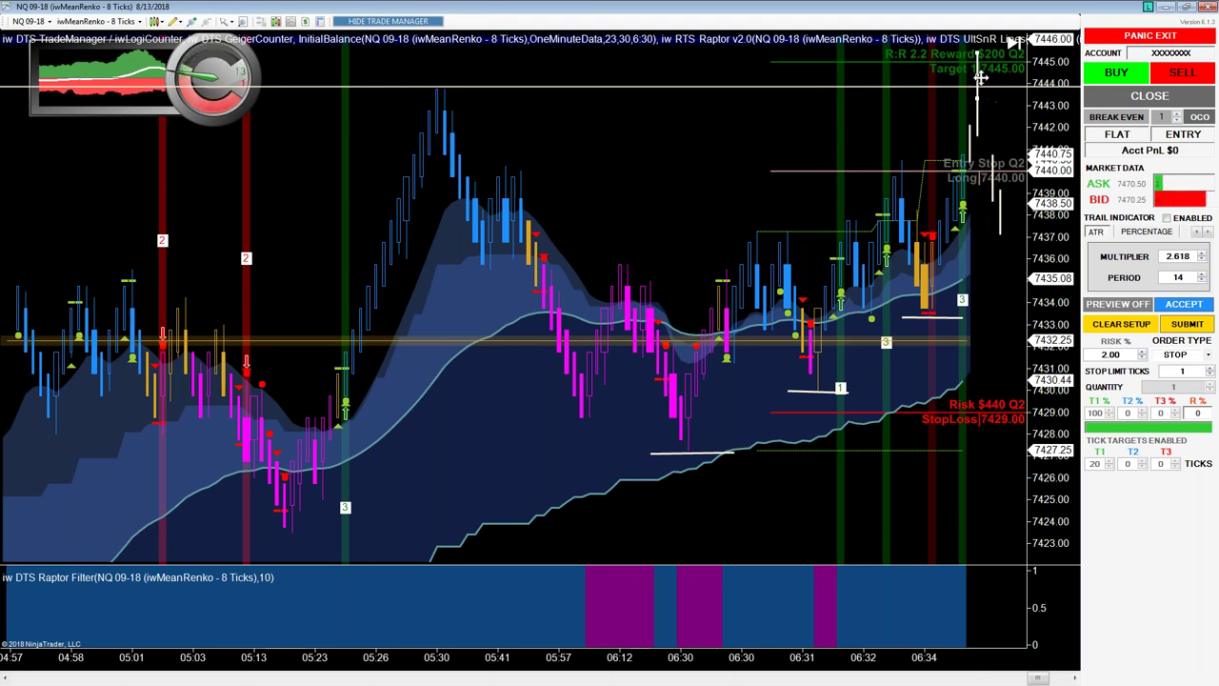
left_click_drag(994, 82, 992, 94)
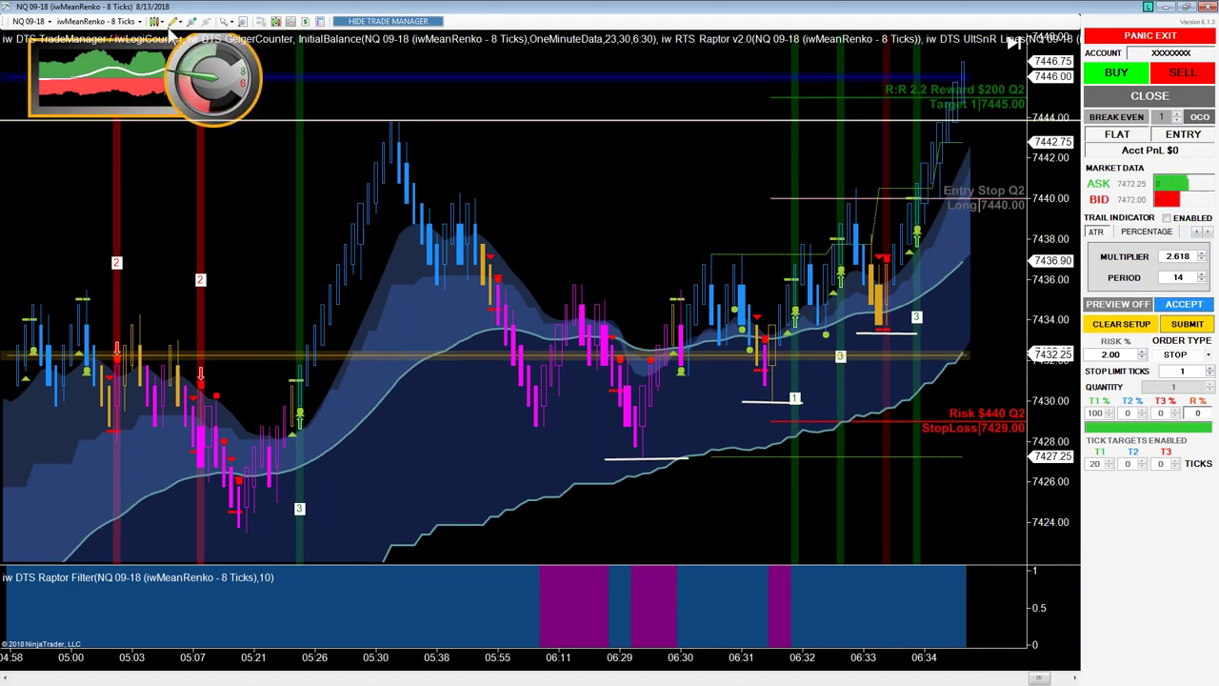
- Remove all line drawings from the chart and clear the long setup at 7440.00
left_click(173, 22)
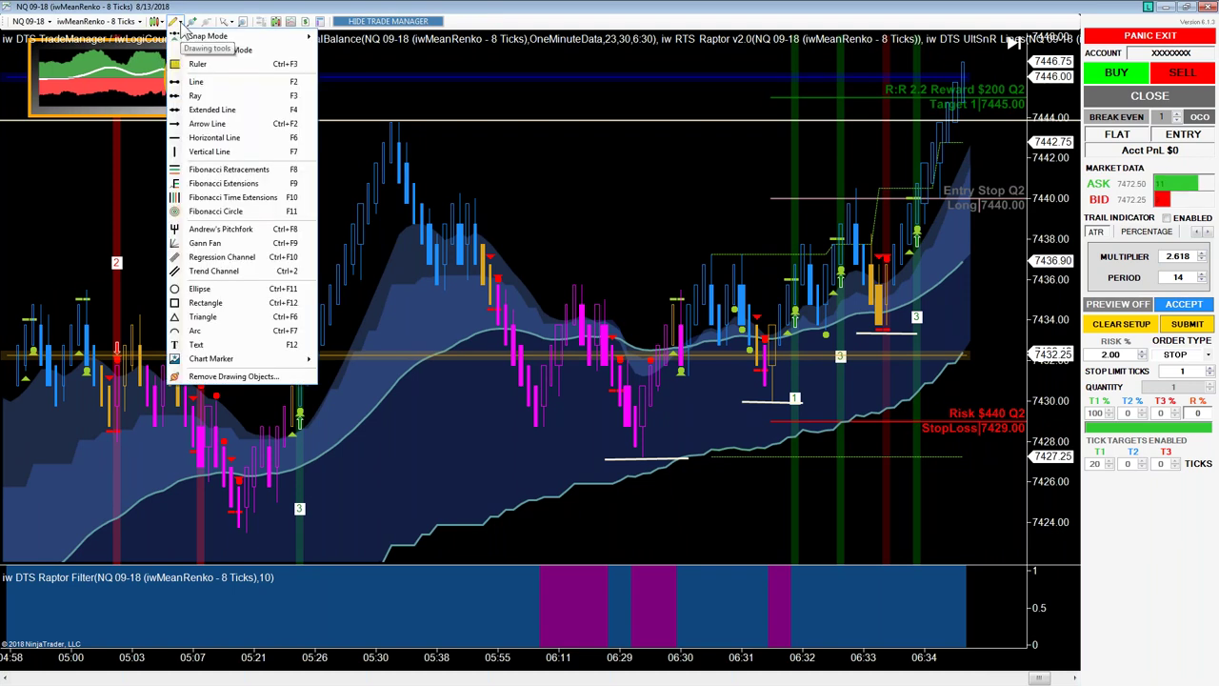
left_click(254, 376)
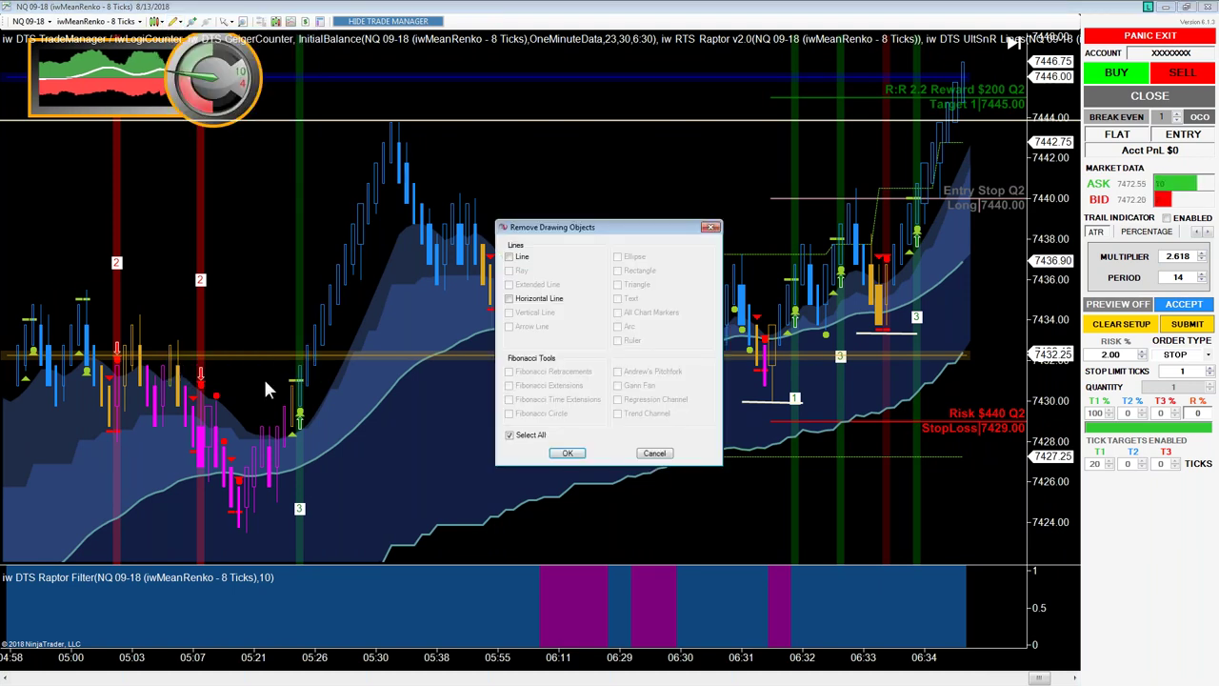
left_click(567, 453)
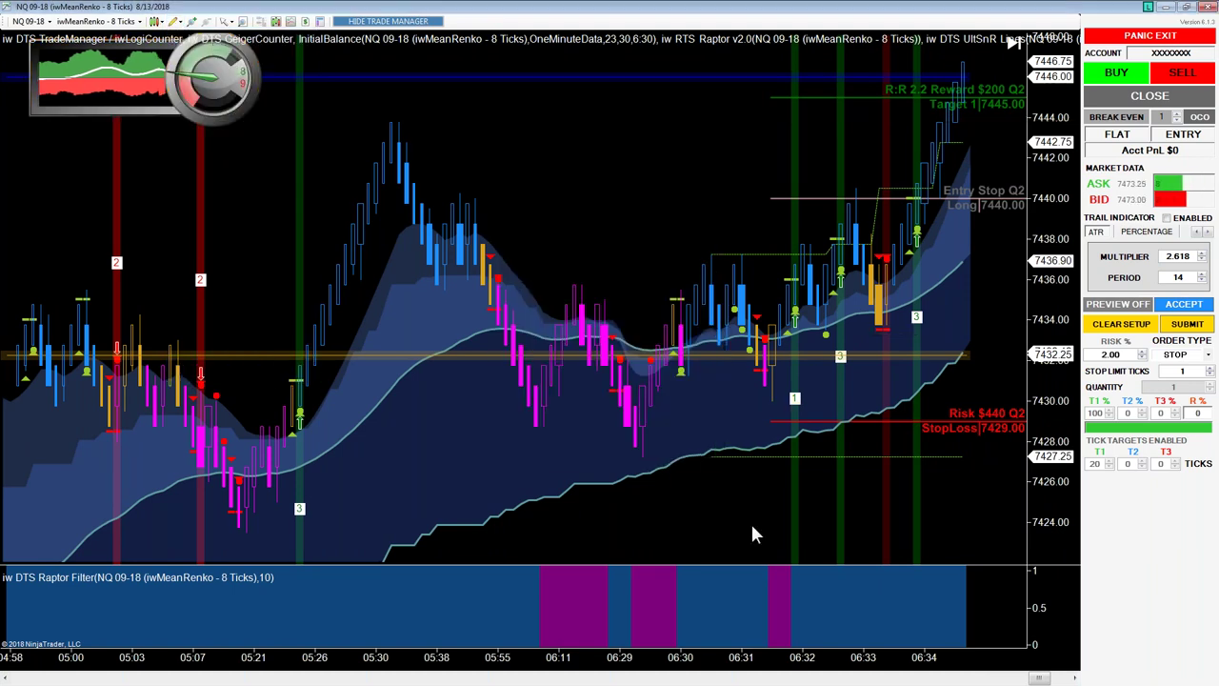
left_click(1103, 326)
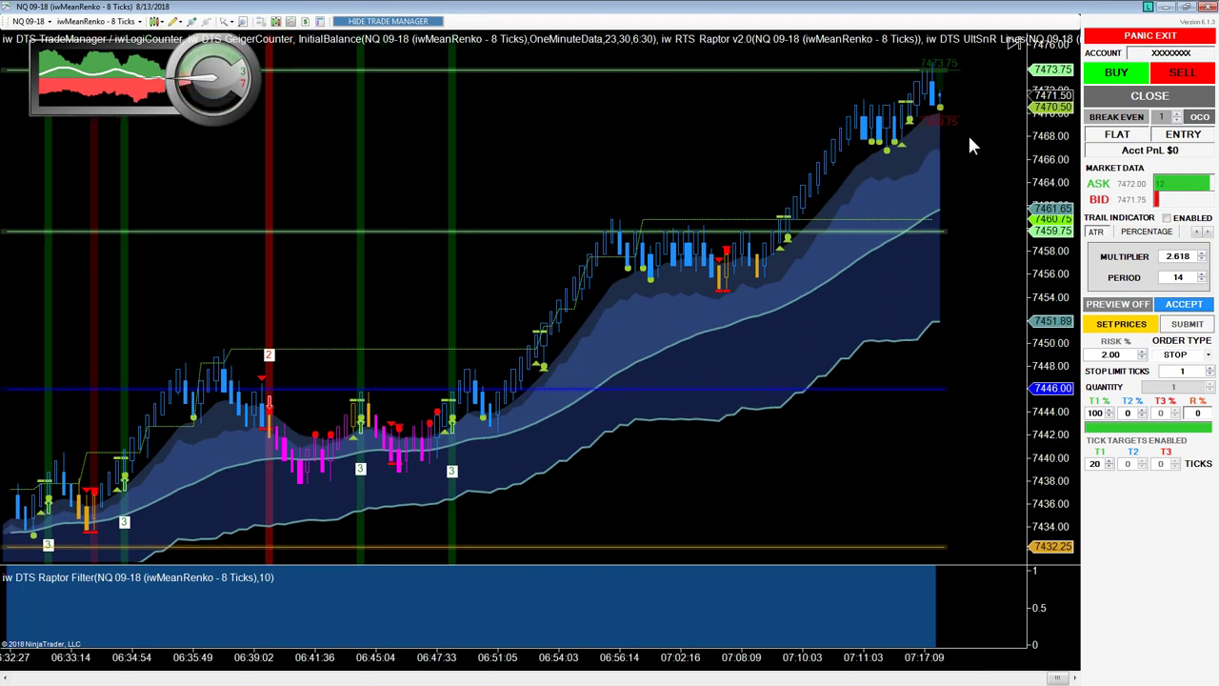
- Sketch a white zigzag price path to the right of the newest candle, swinging between about 7472 and 7468.50
scroll(967, 133, "down", 3)
left_click(754, 95)
left_click(808, 137)
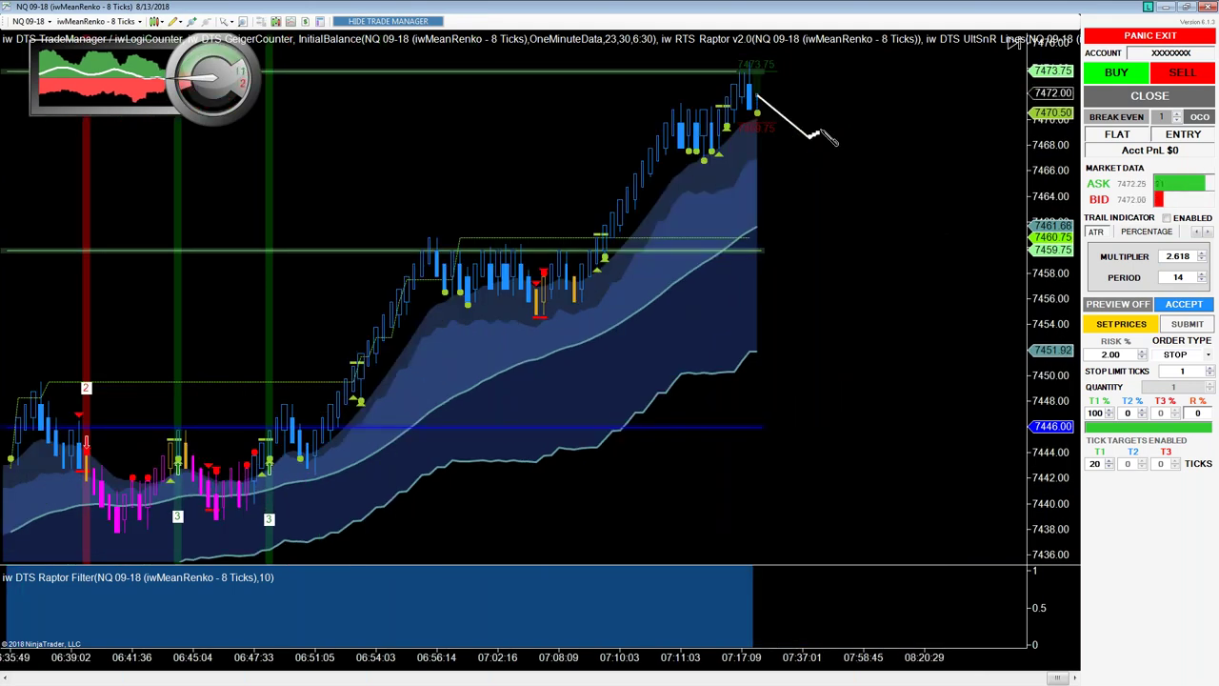
left_click(855, 95)
left_click(891, 139)
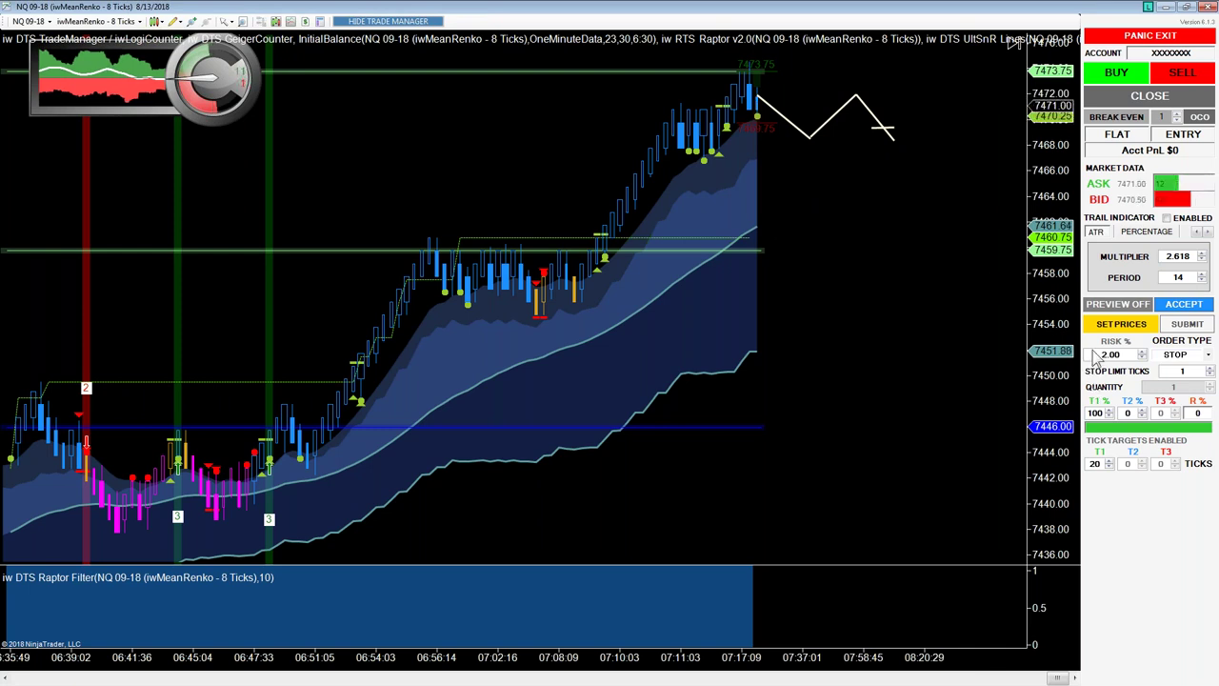
- Plot a short setup with entry 7469.50 and stop loss 7475.50, using 2.00 risk percent sizing
left_click(1150, 329)
left_click(922, 125)
left_click(917, 49)
left_click(919, 55)
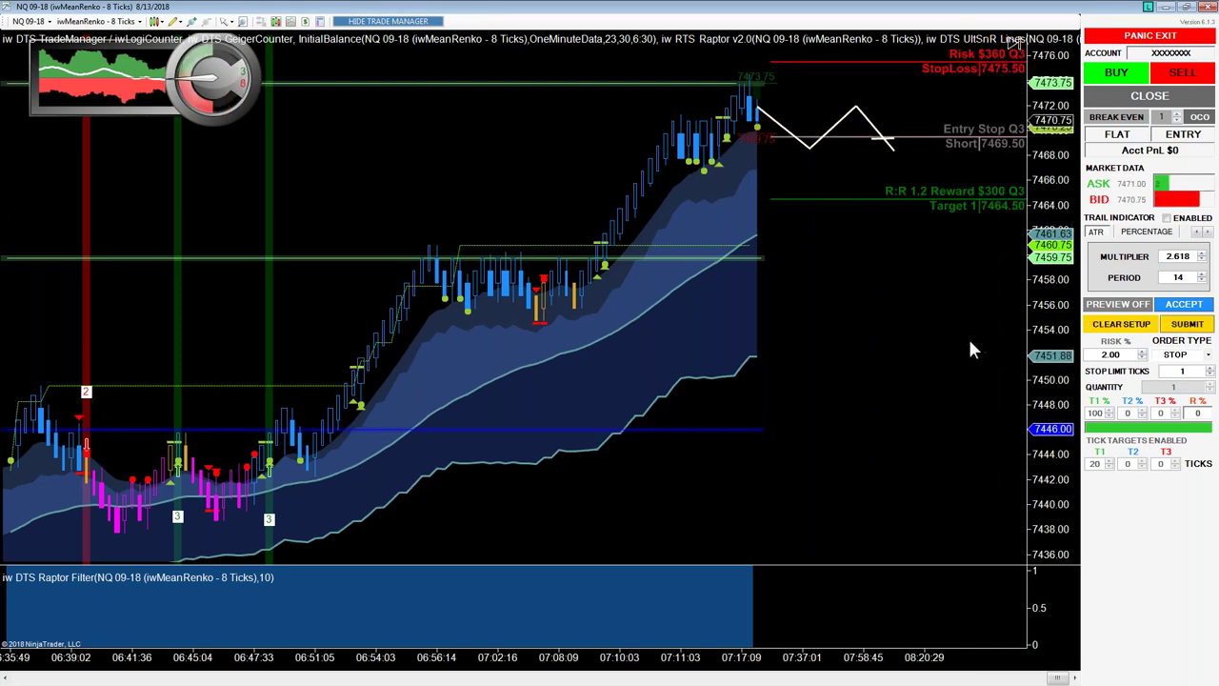
- Replace the short setup with one in Manual sizing, with entry 7469.25 and stop loss 7476.50
left_click(1120, 327)
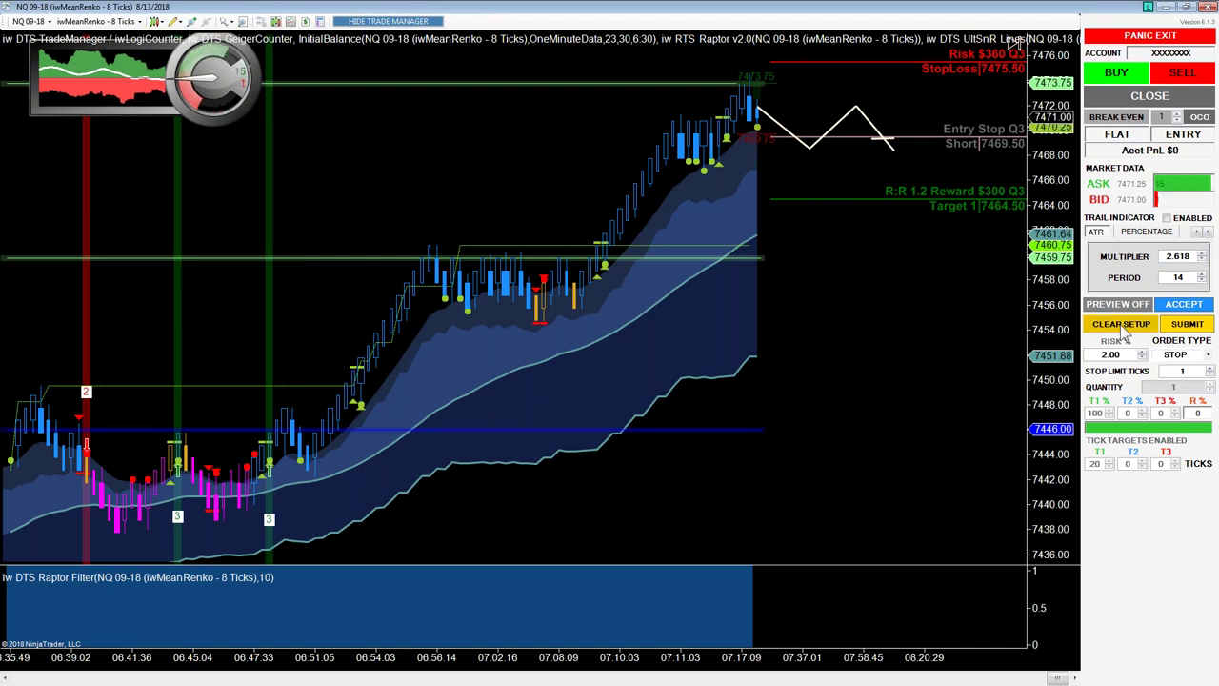
left_click(1121, 323)
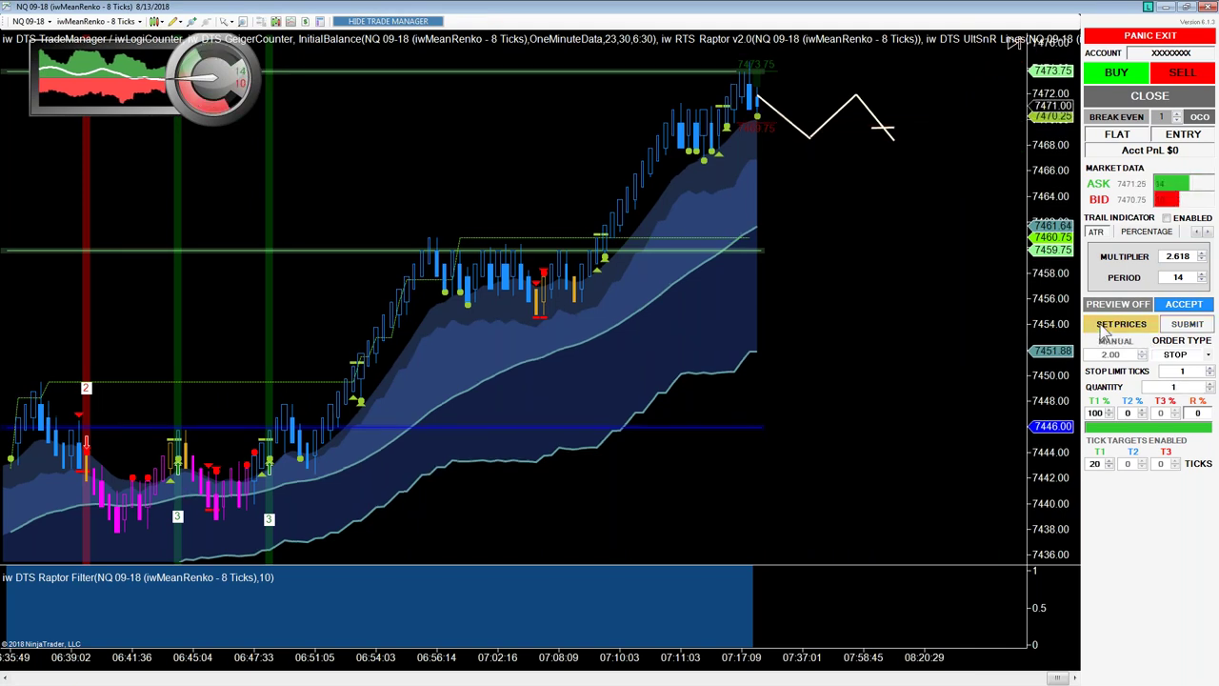
left_click(937, 126)
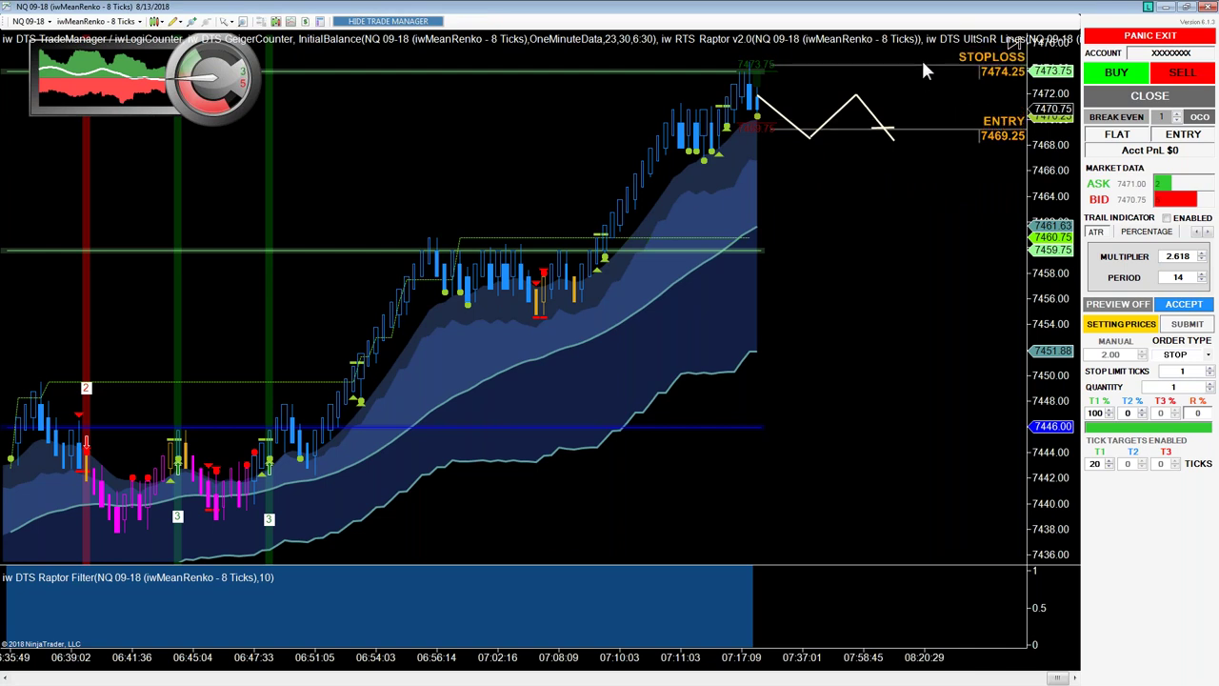
left_click(917, 38)
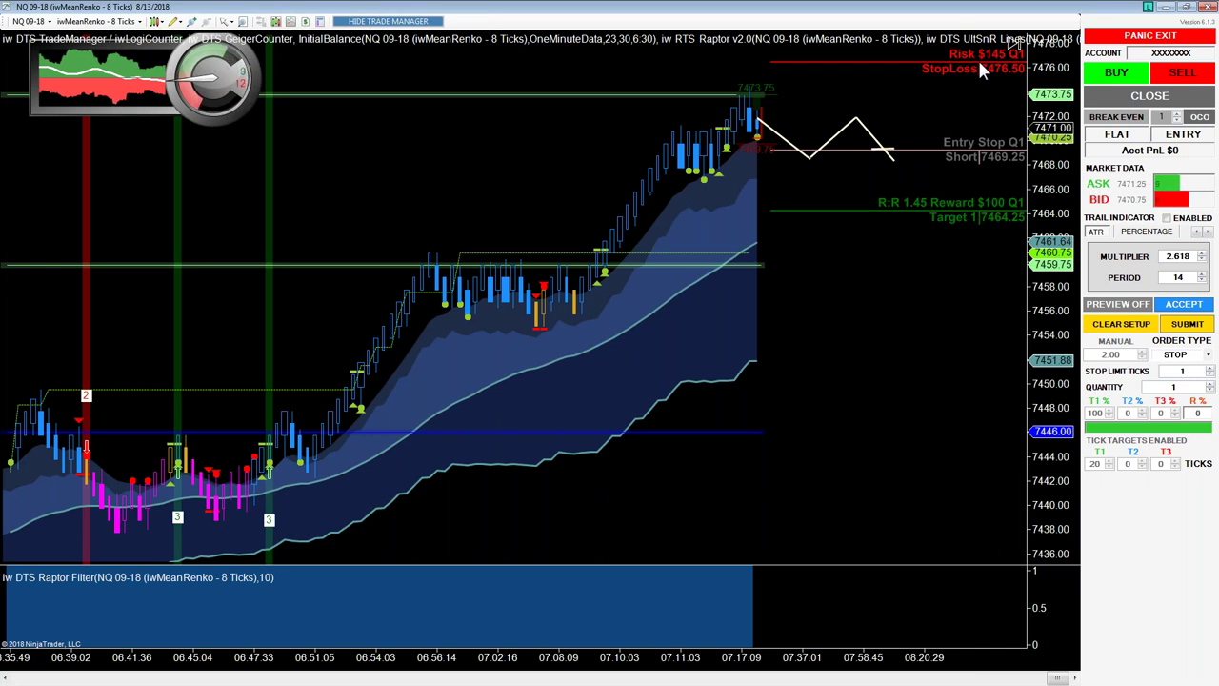
- Clear the manual short setup and all drawing objects, and reload the chart
left_click(1105, 329)
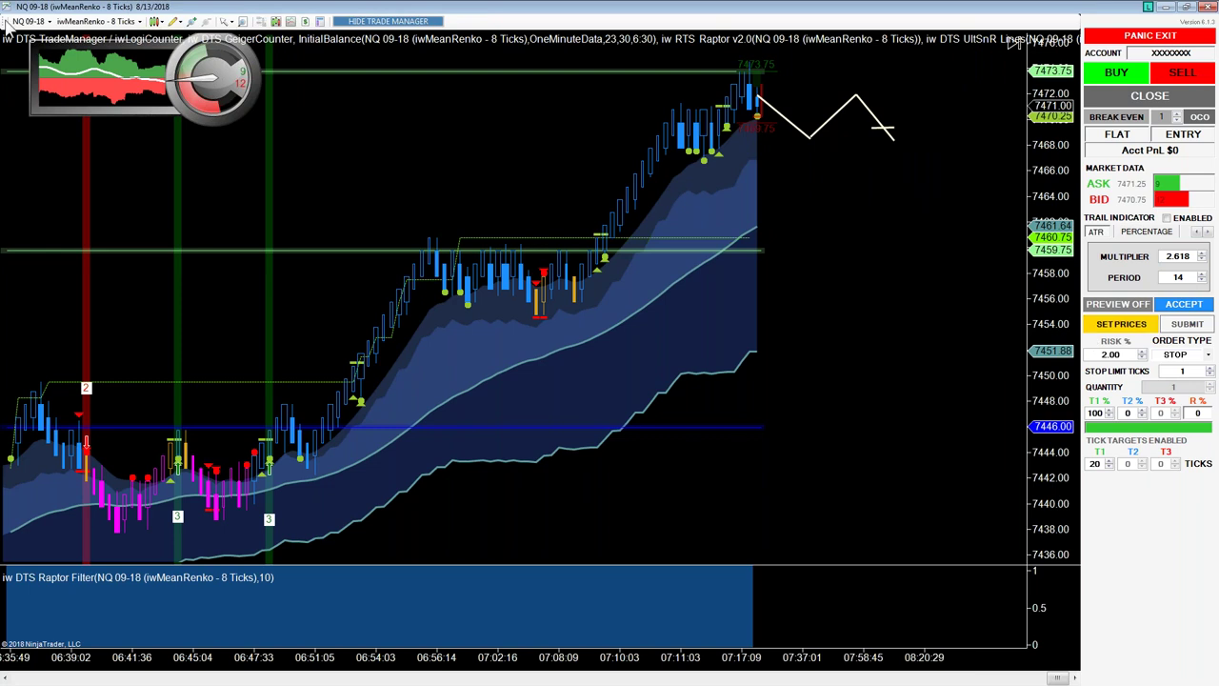
left_click(176, 24)
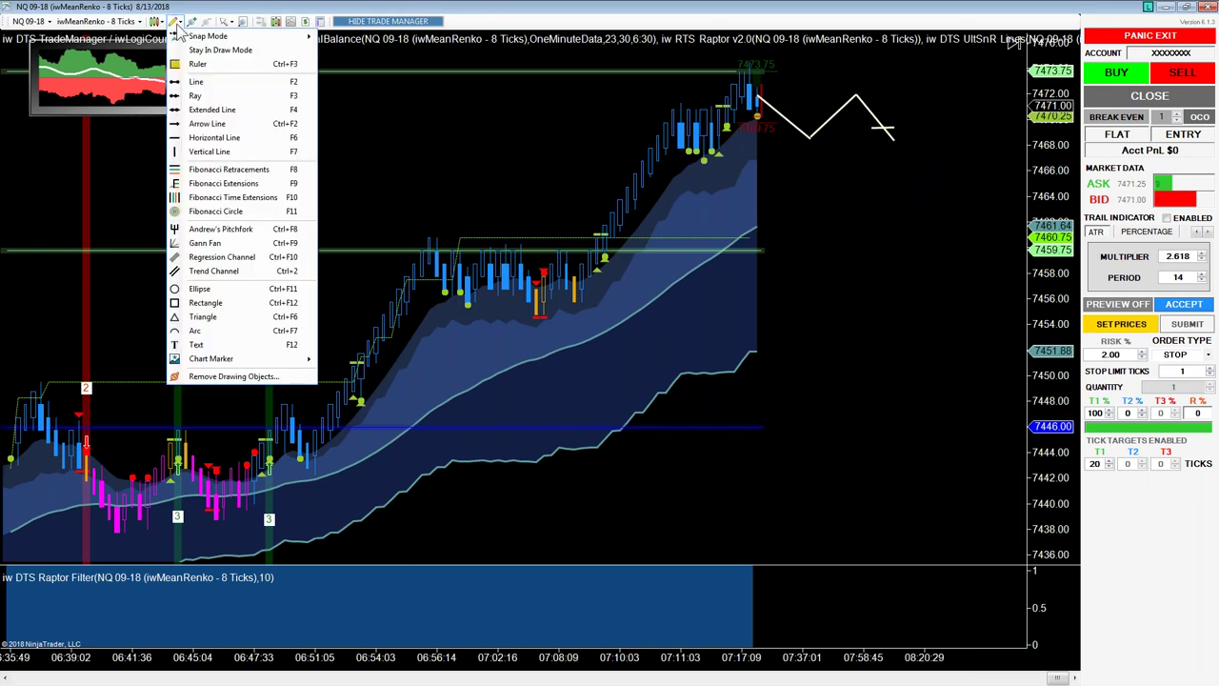
left_click(229, 376)
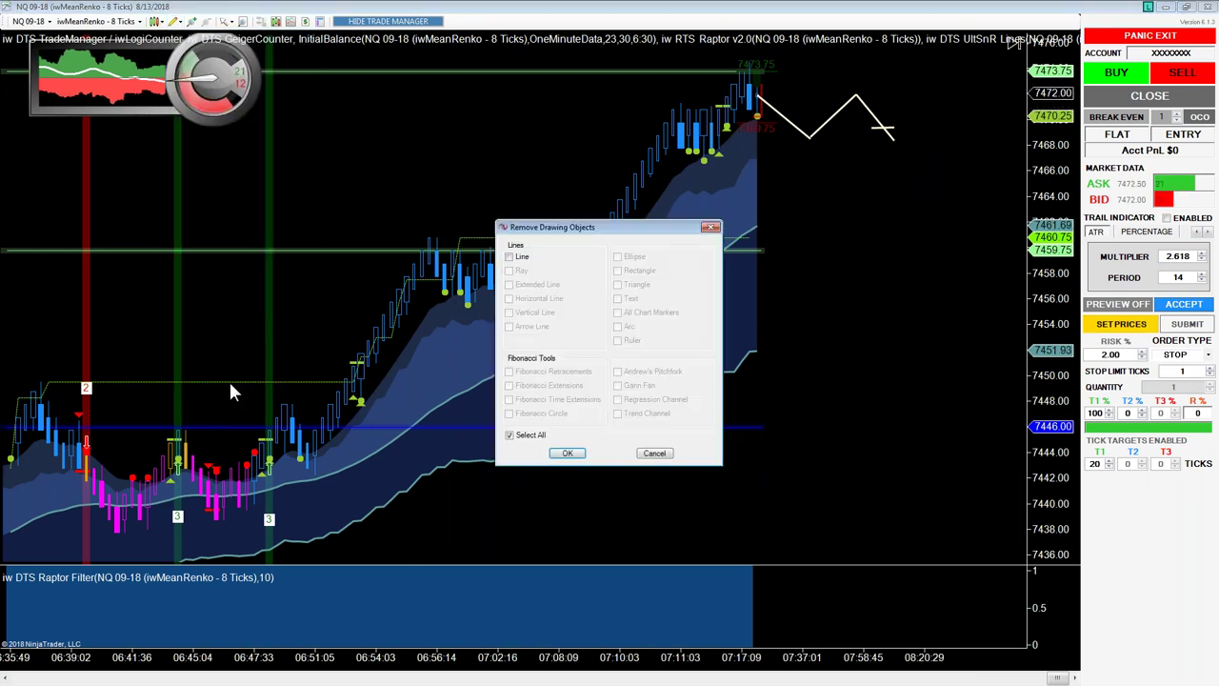
left_click(567, 453)
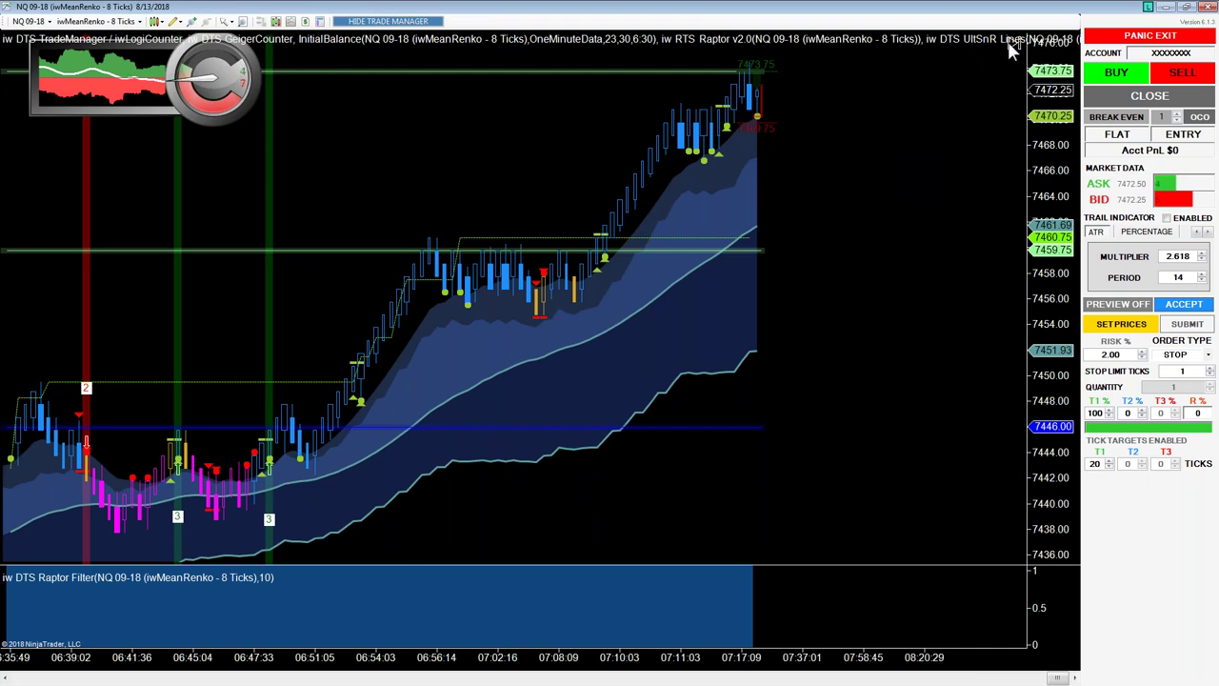
key("F5")
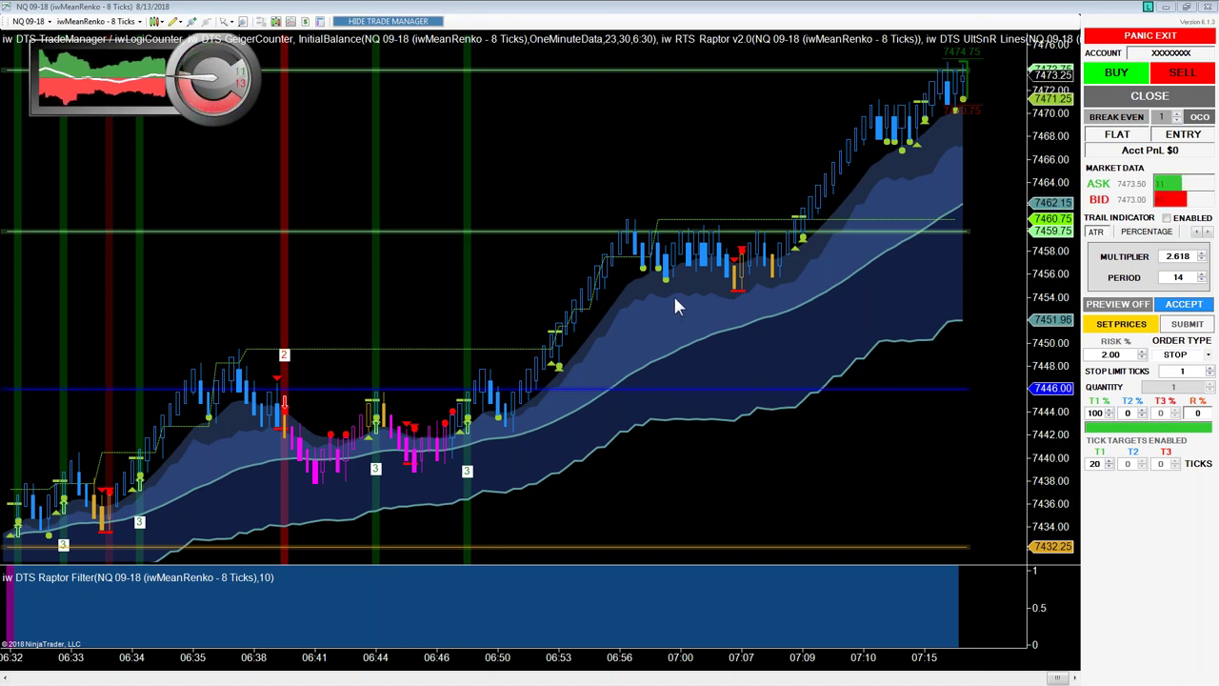
- Check the brick size in the data series settings of the NQ Raptor chart, leaving the settings as they are
left_click(1188, 7)
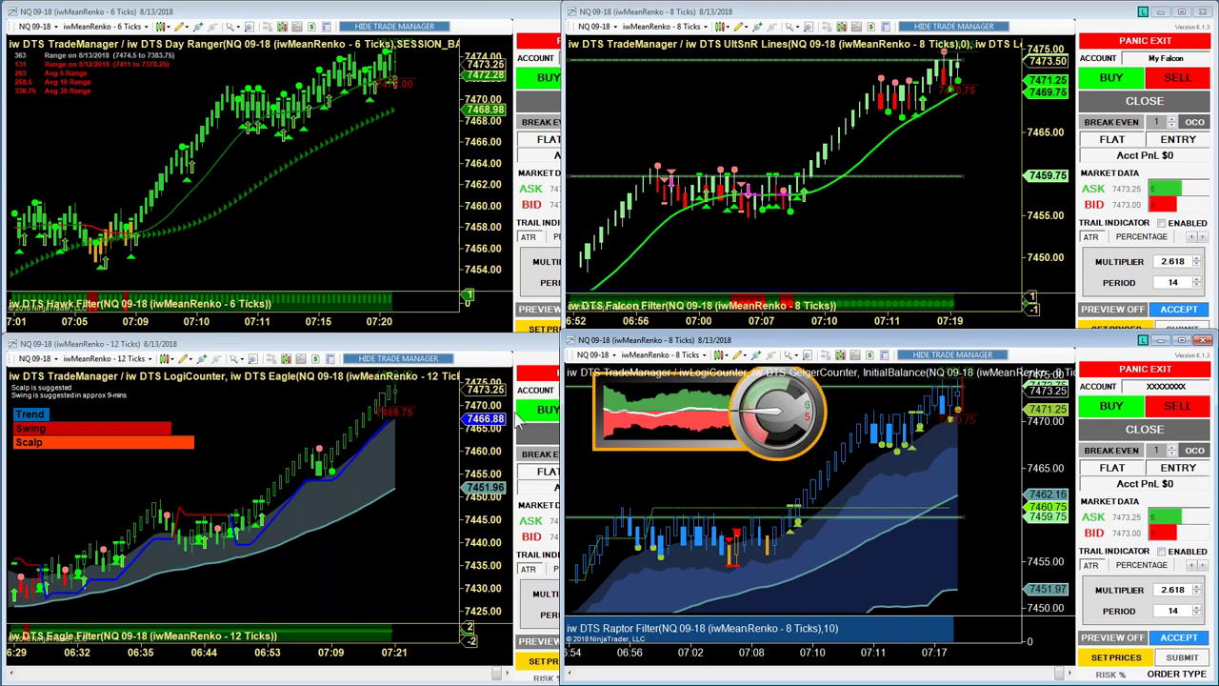
left_click(1182, 341)
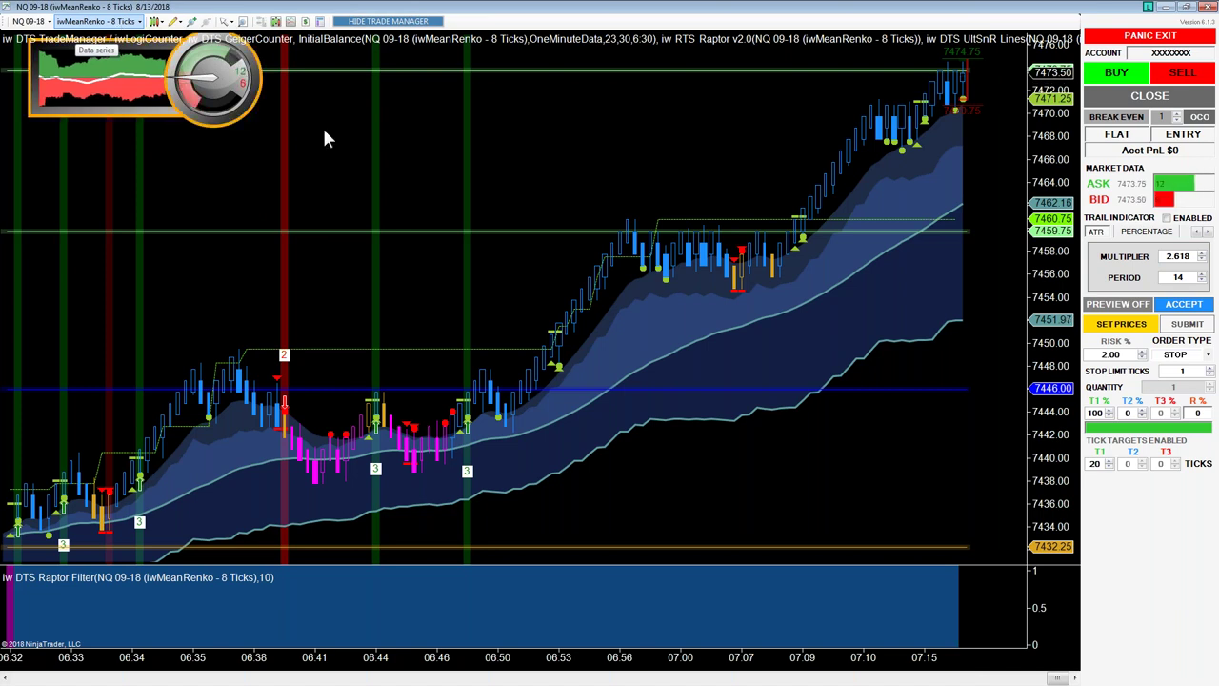
right_click(485, 112)
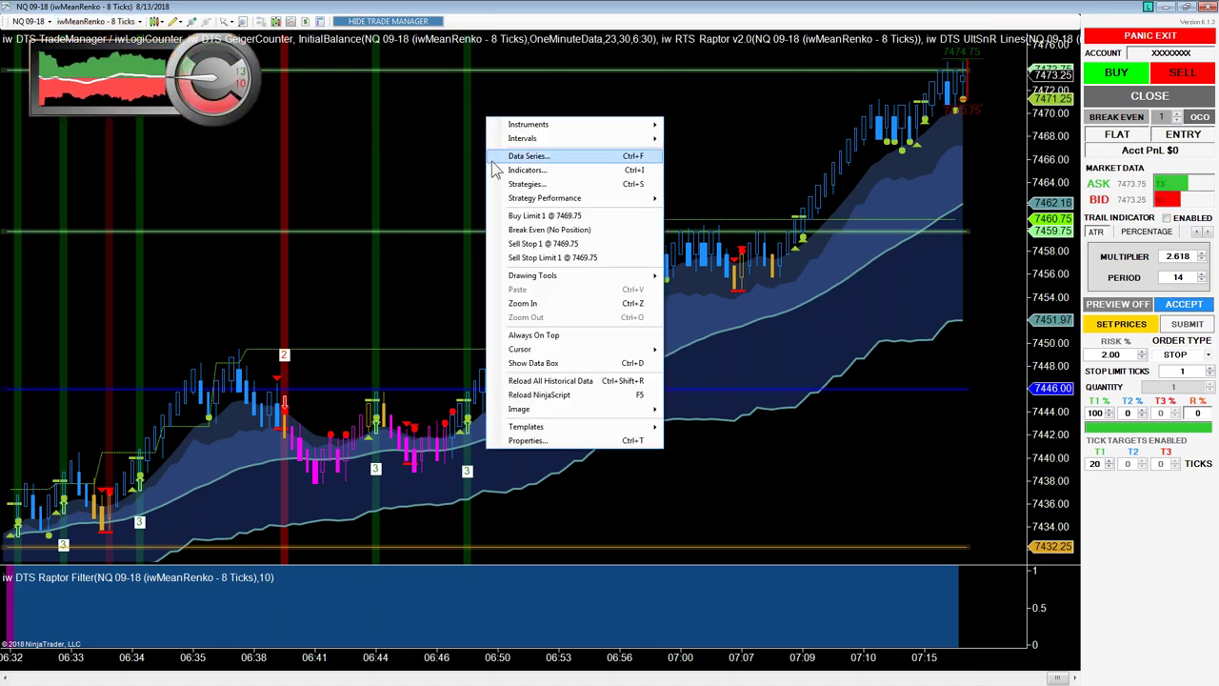
left_click(492, 161)
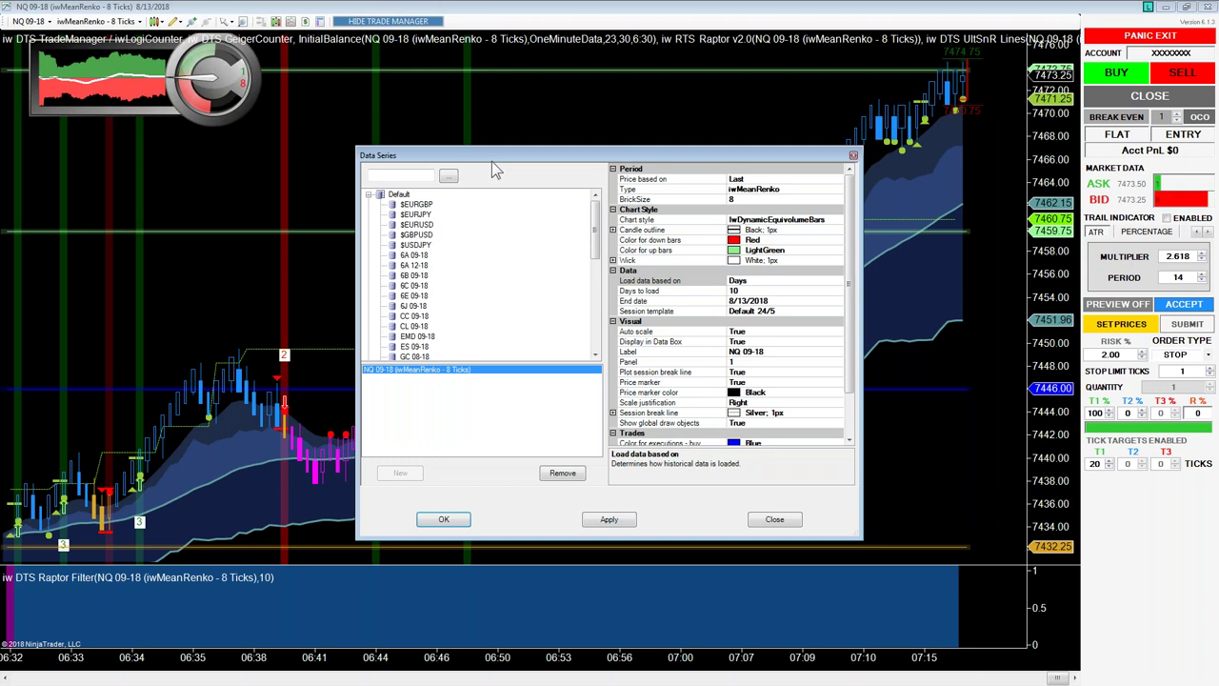
left_click(762, 199)
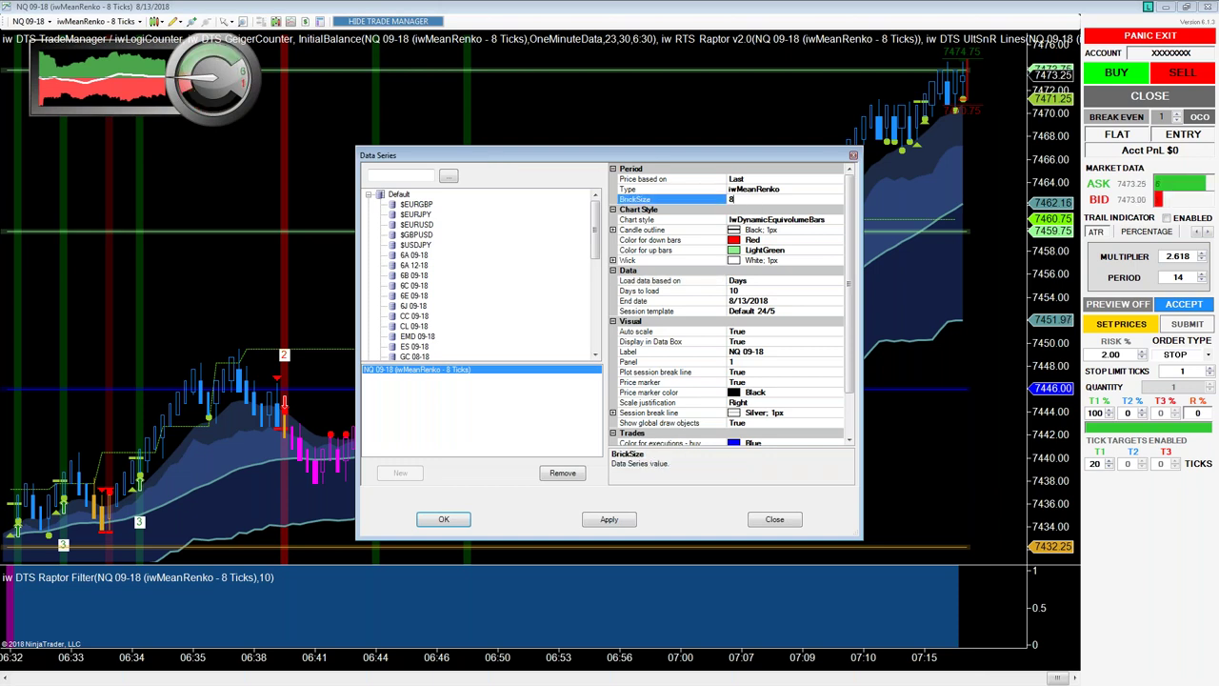
double_click(743, 200)
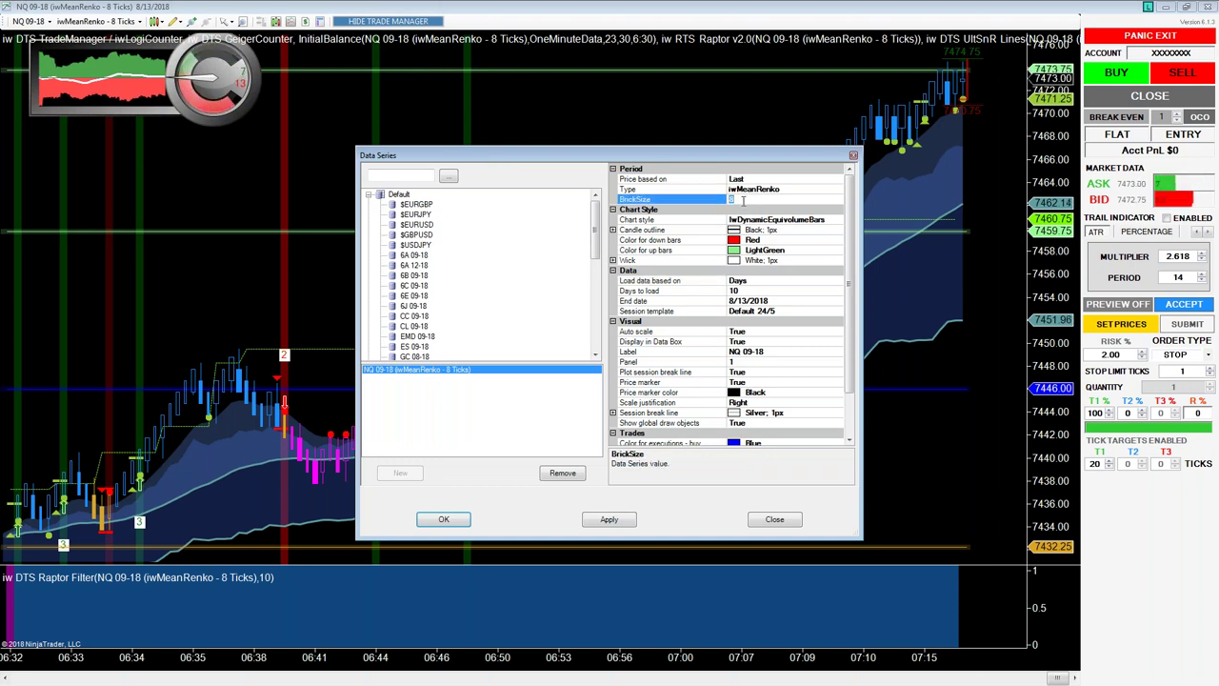
left_click(770, 519)
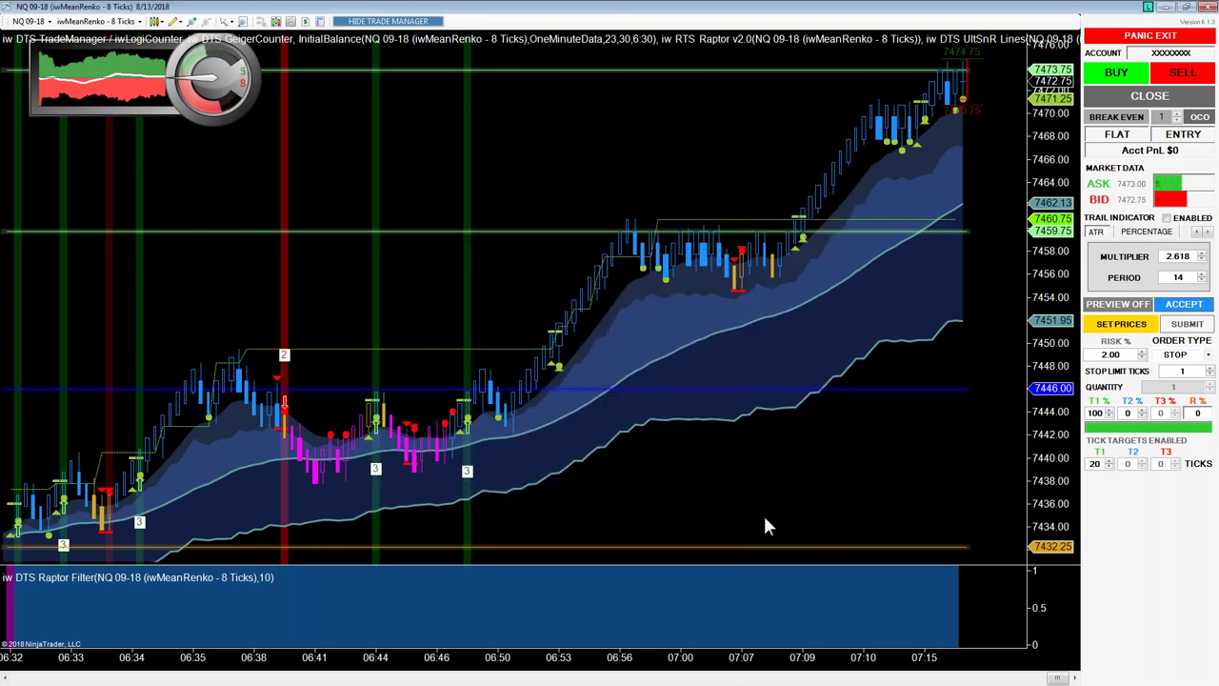
- Review the cloud and Hawk bar brick sizes in the iw RTS Raptor v2.0 indicator settings
right_click(501, 107)
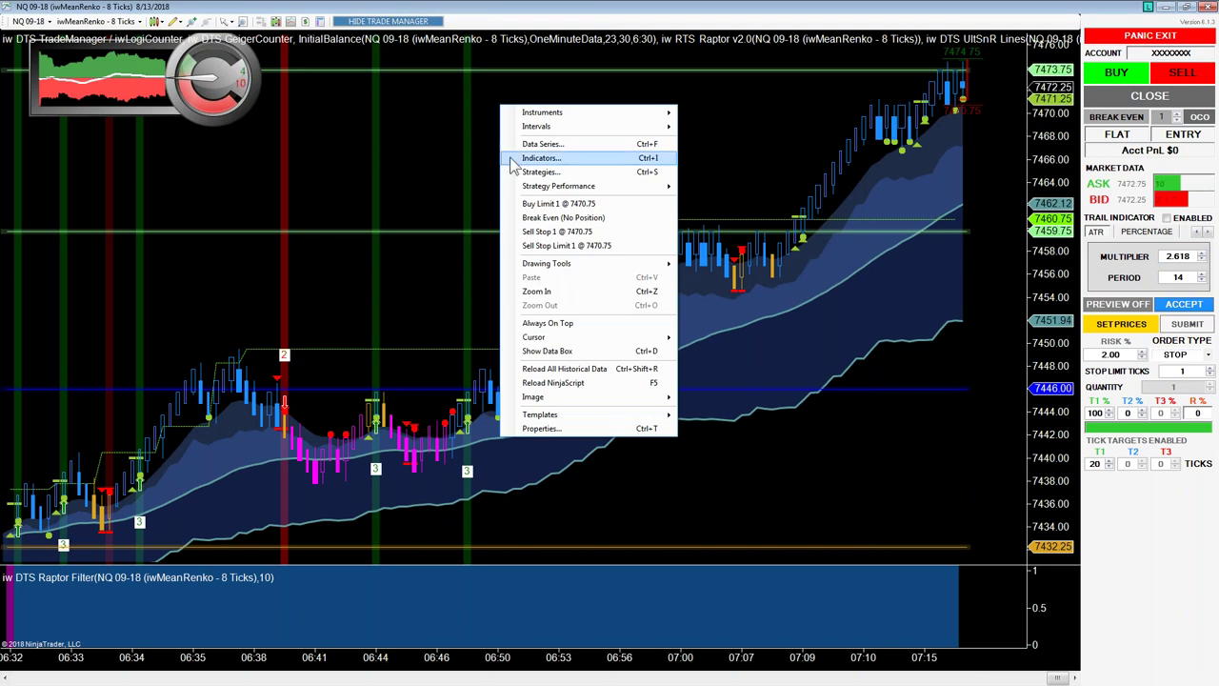
left_click(519, 158)
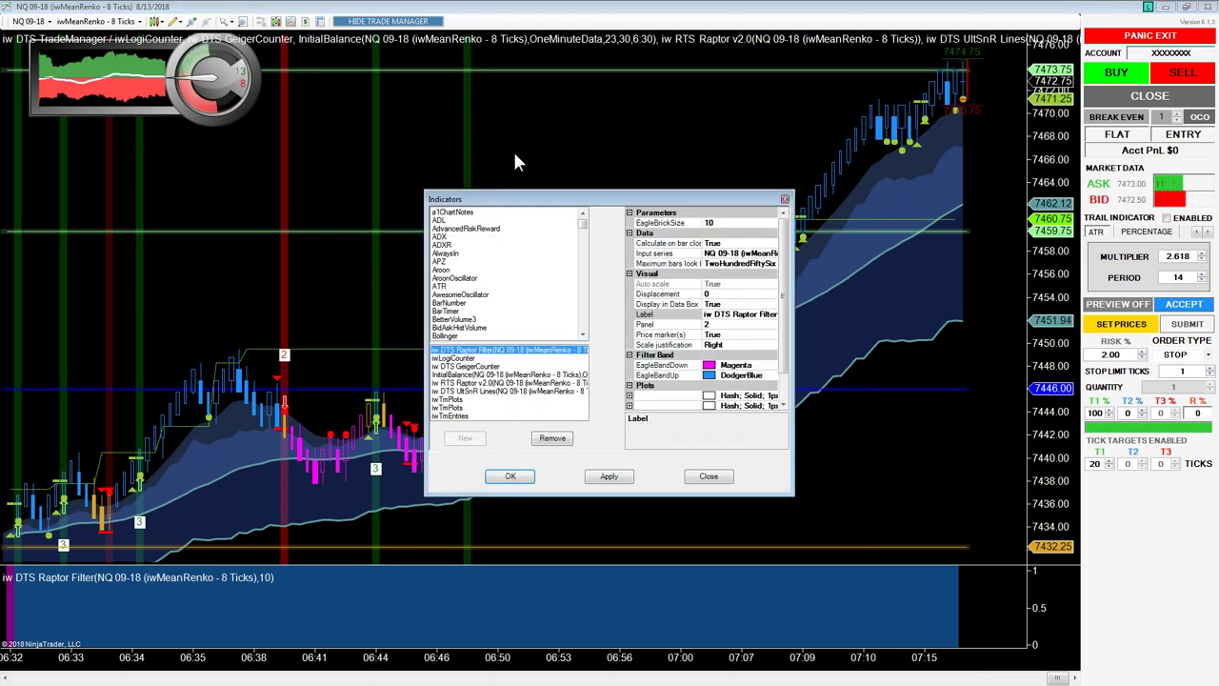
left_click(500, 382)
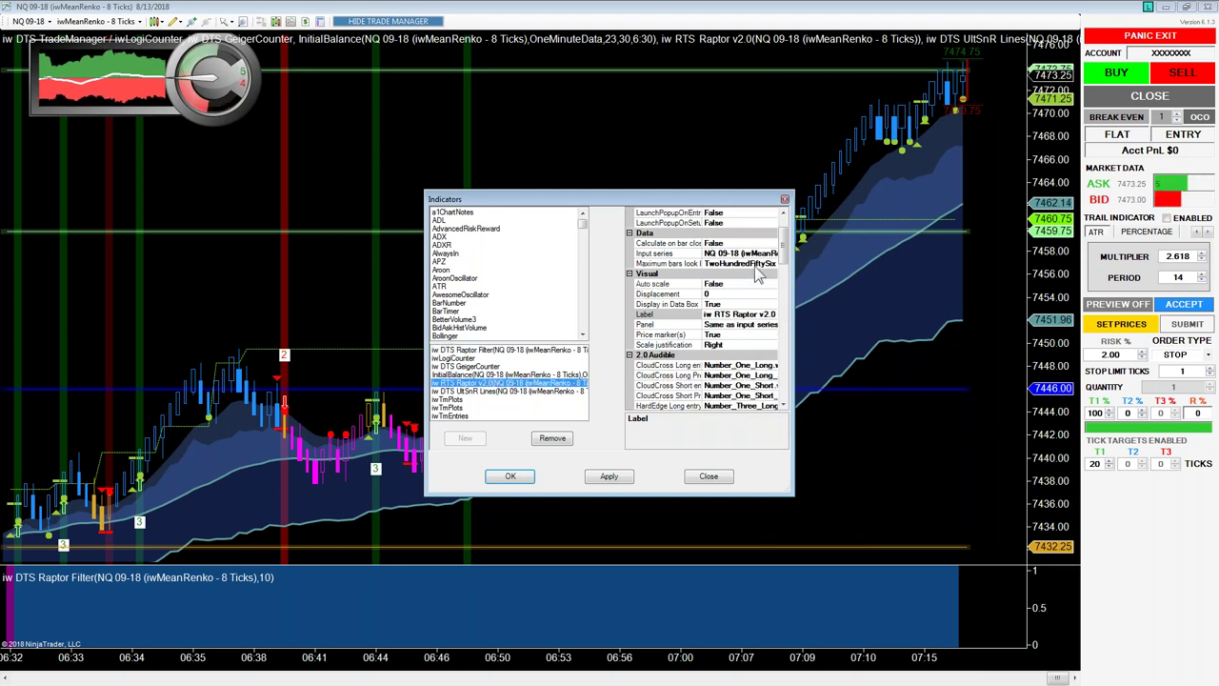
left_click_drag(783, 234, 785, 287)
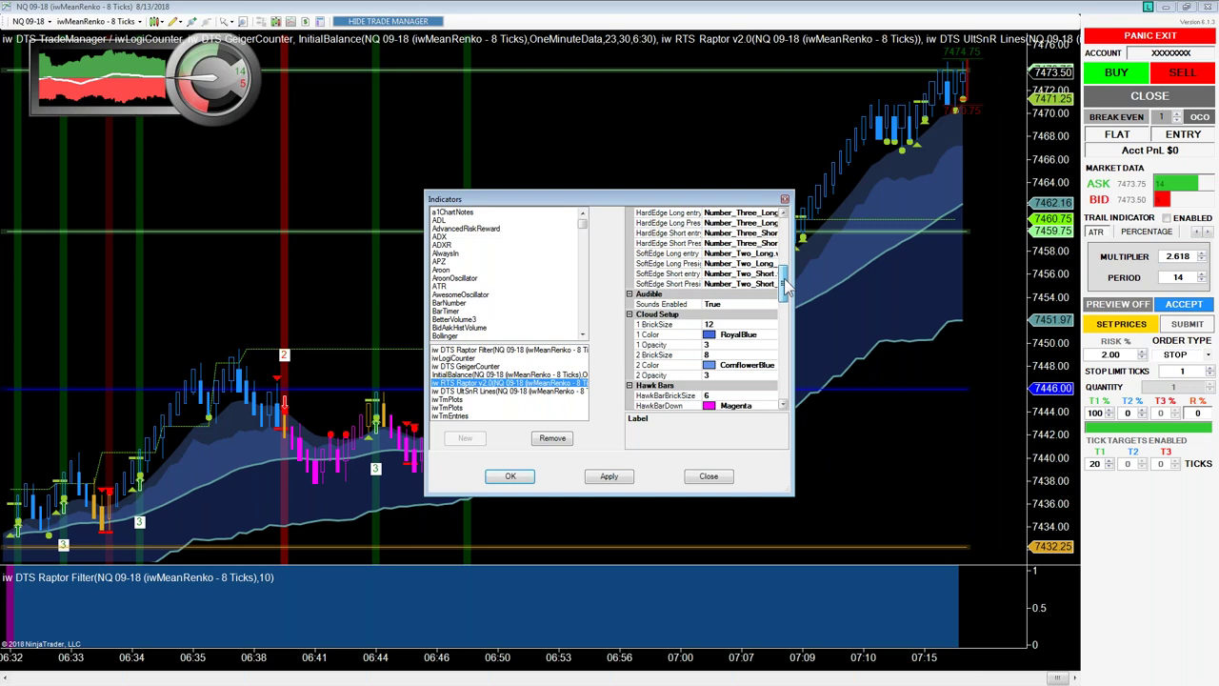
scroll(754, 272, "down", 3)
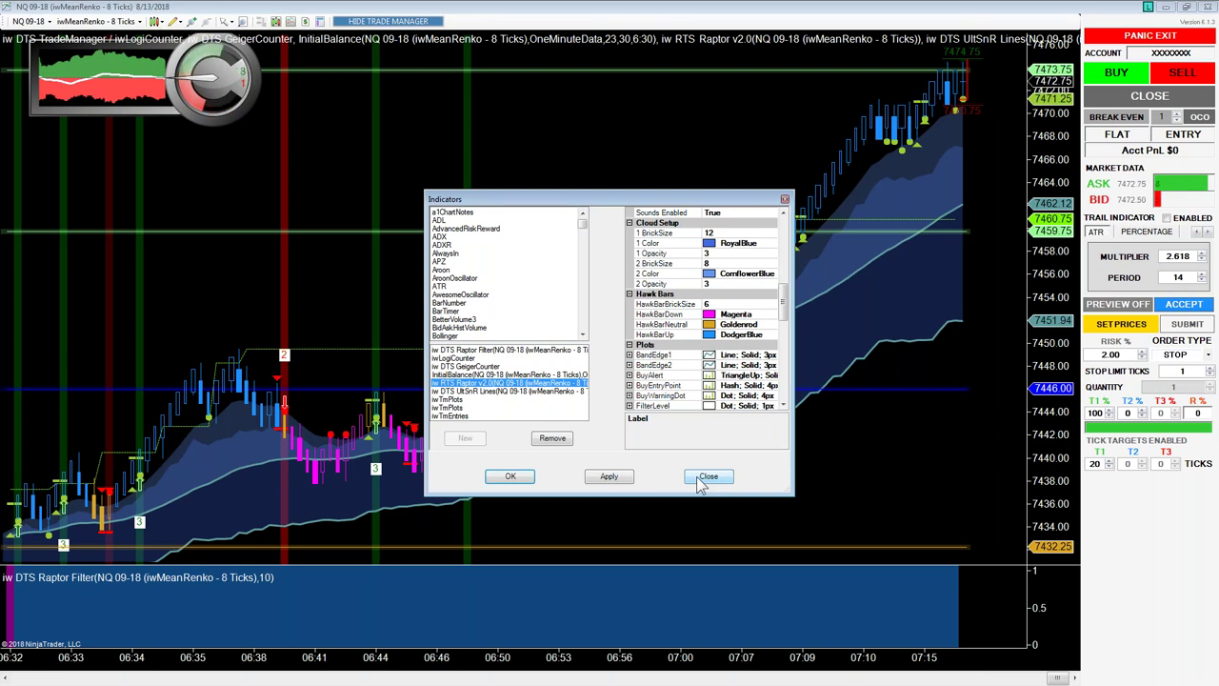
left_click(698, 482)
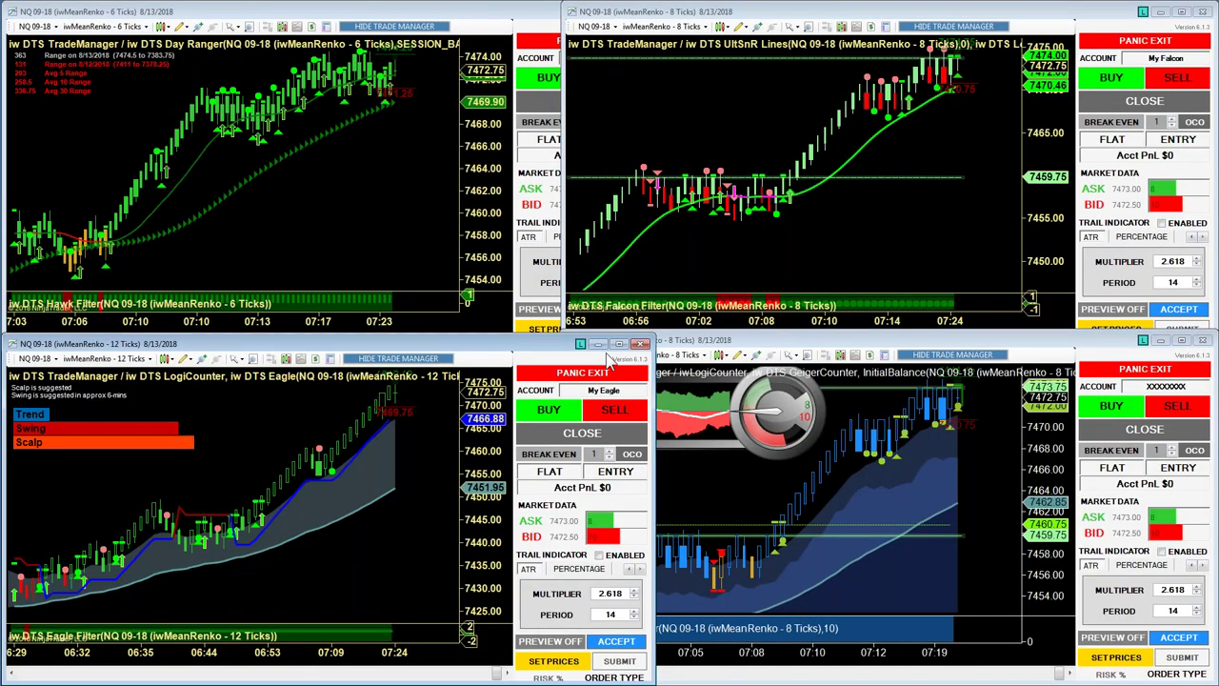
- Enlarge the 12-tick Eagle chart and draw connected white lines under the uptrend, from about 7462 at the newest bars back to about 7425
left_click(618, 343)
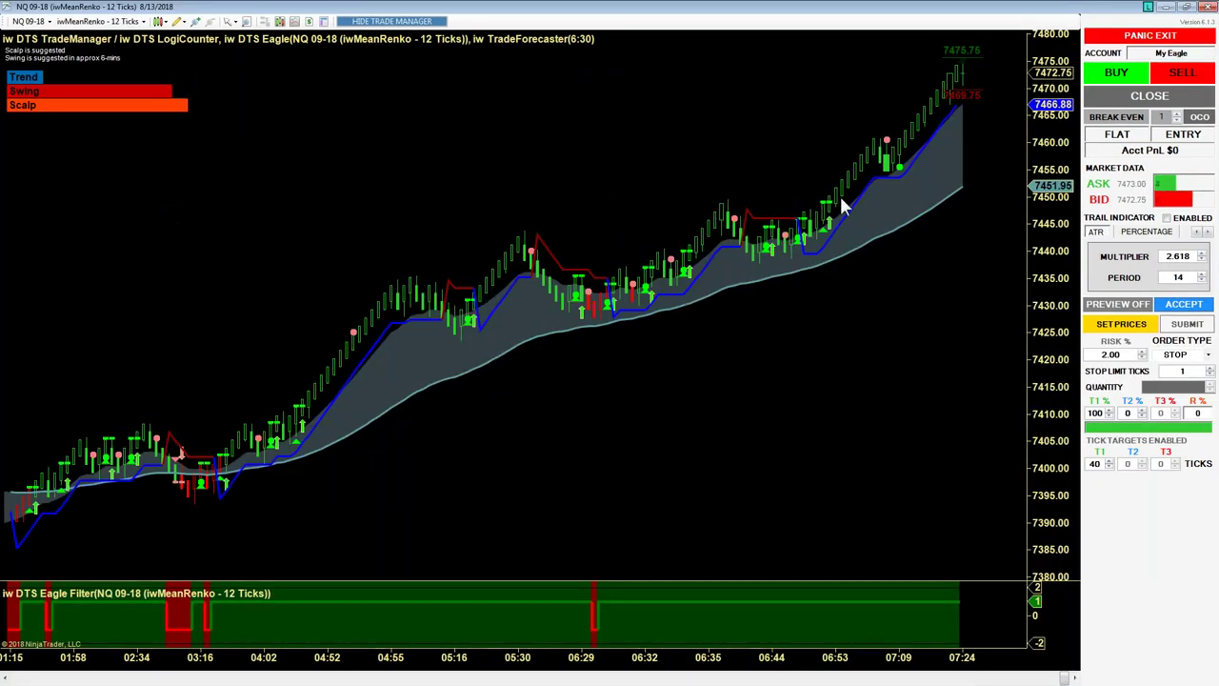
left_click(976, 140)
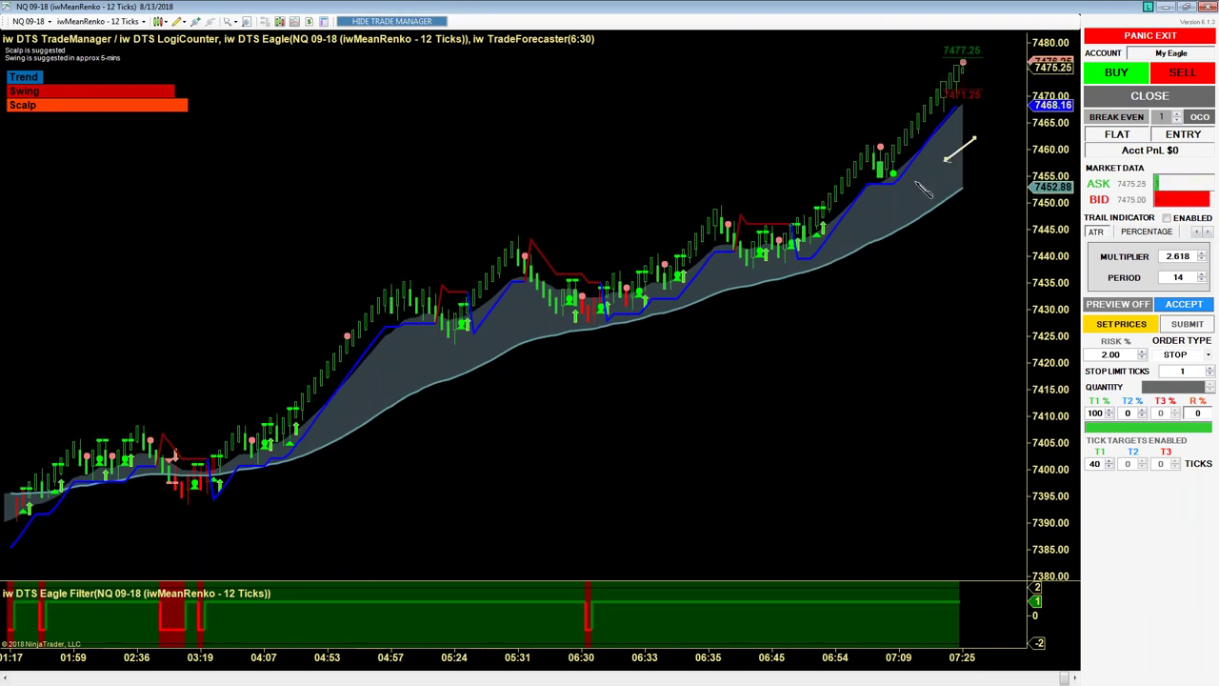
left_click(864, 222)
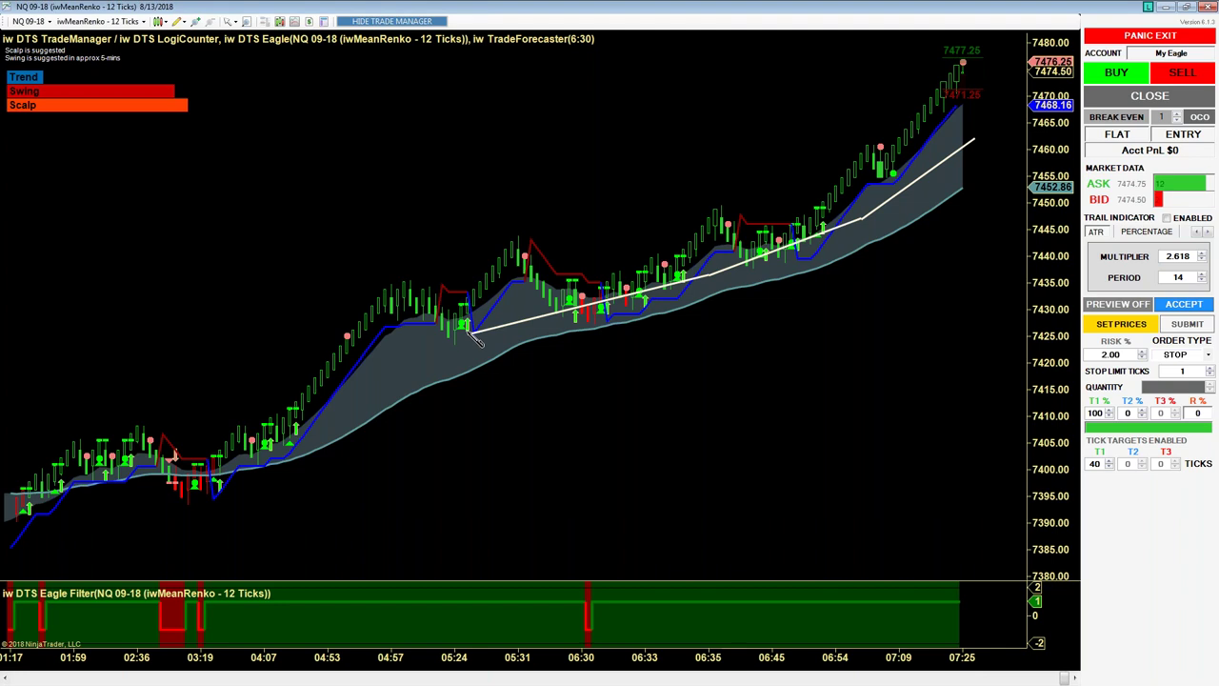
left_click(468, 333)
- Mark the 05:24 to 06:54 price action with a rectangle between about 7426 and 7453, and delete the drawings
left_click(454, 328)
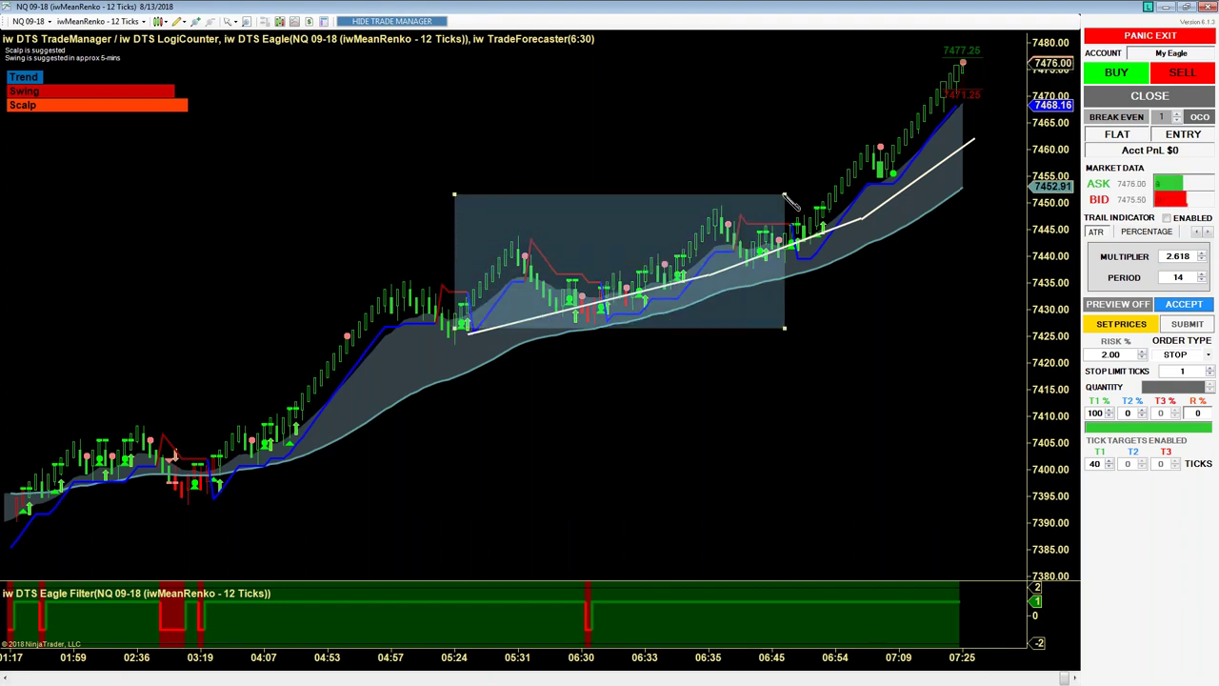
left_click(835, 187)
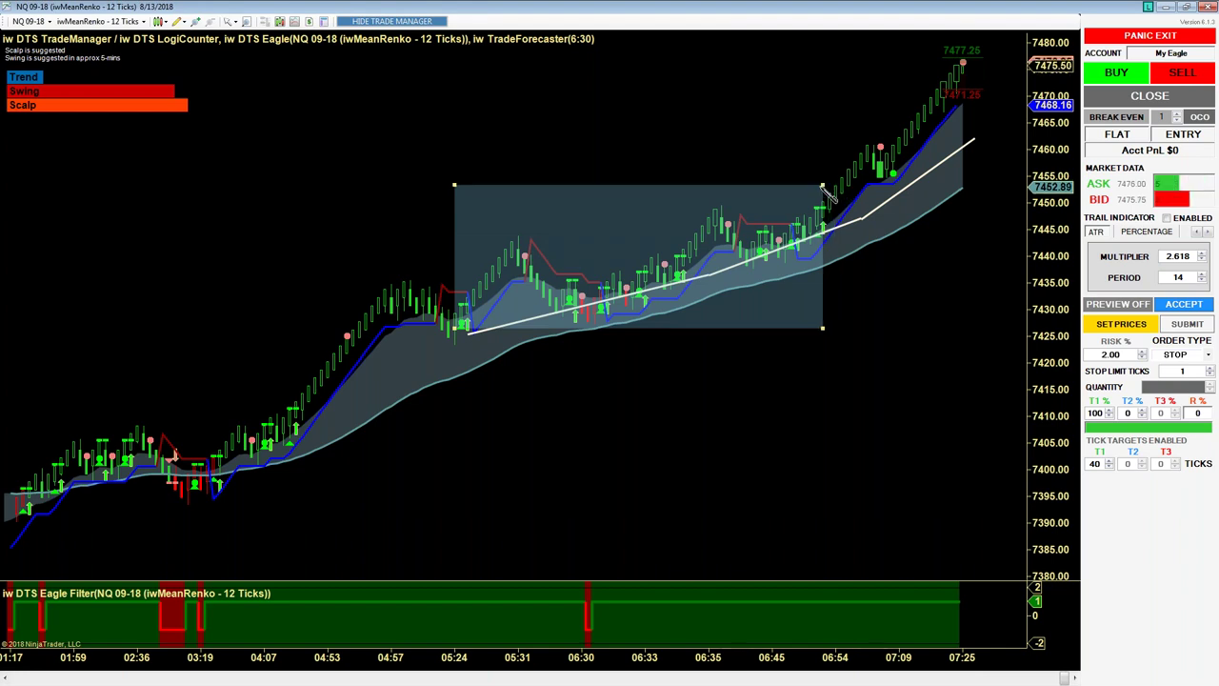
key("Delete")
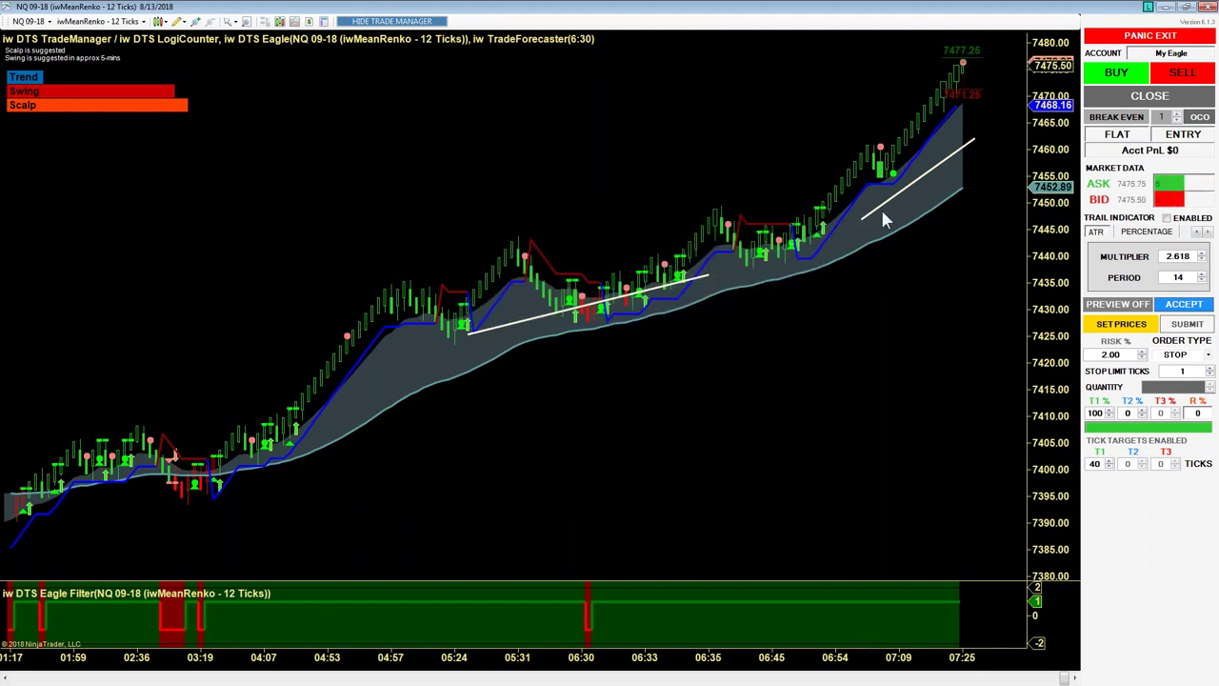
- Examine the earlier Raptor signals on the enlarged NQ 8-tick chart, going back to about 00:10
left_click(1185, 7)
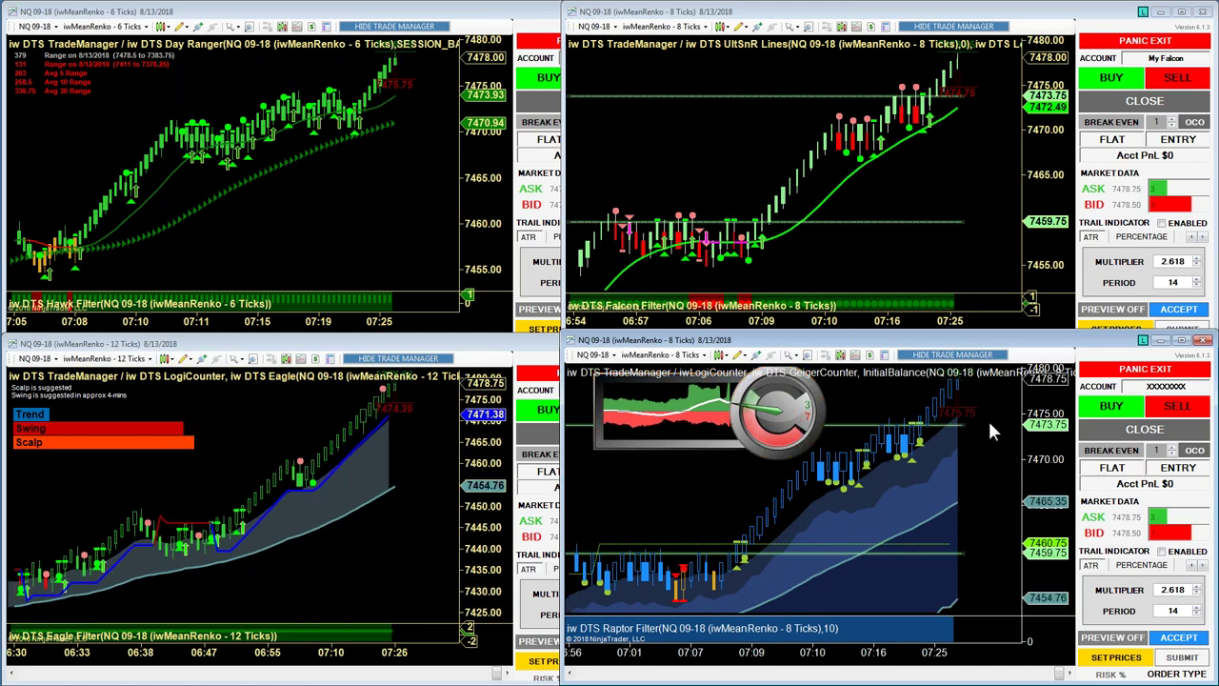
double_click(1013, 343)
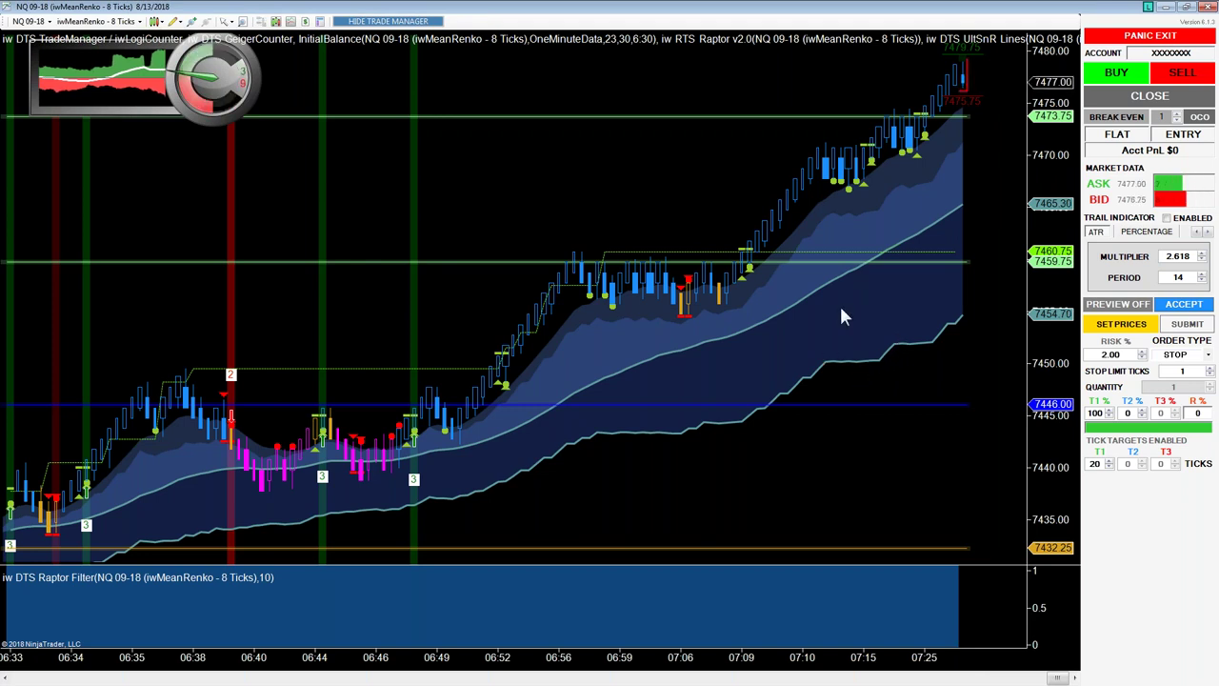
scroll(847, 294, "up", 3)
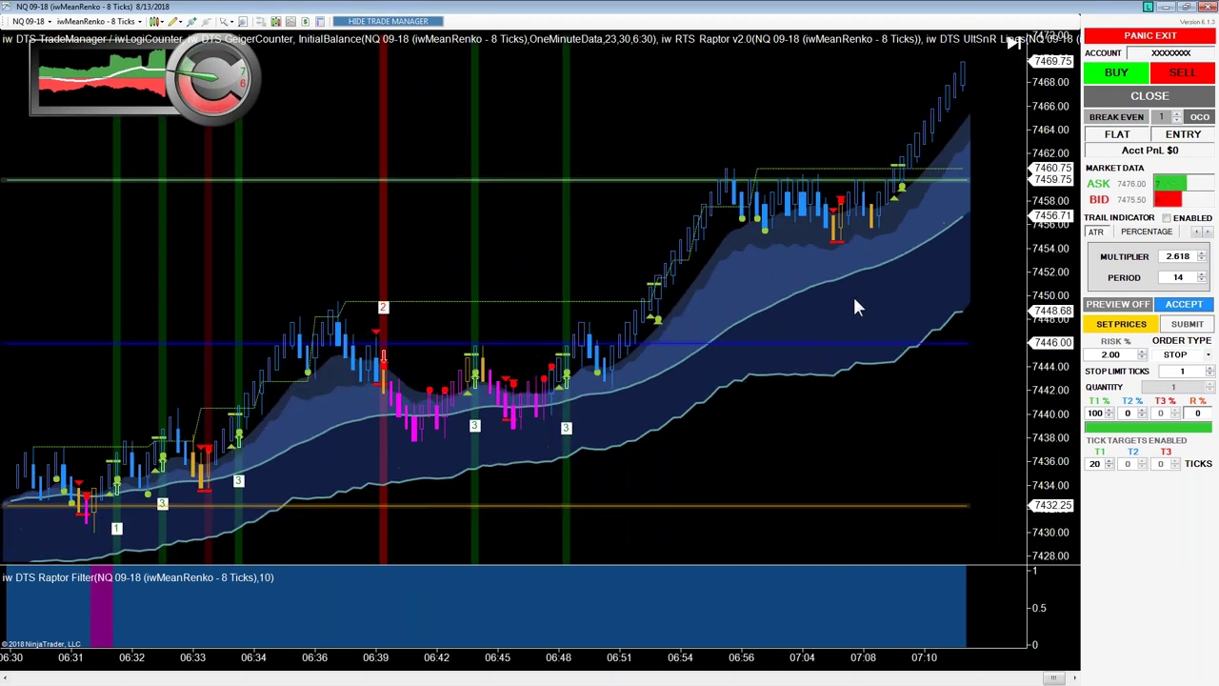
scroll(855, 301, "up", 3)
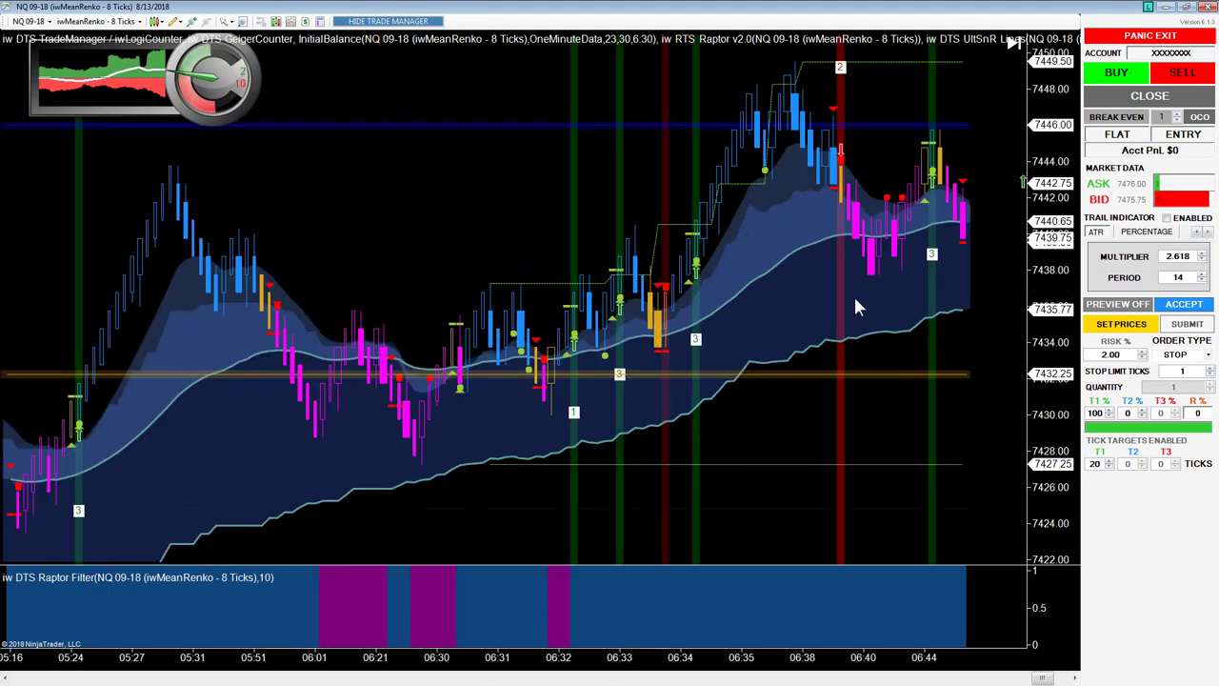
scroll(855, 301, "up", 3)
scroll(852, 301, "up", 3)
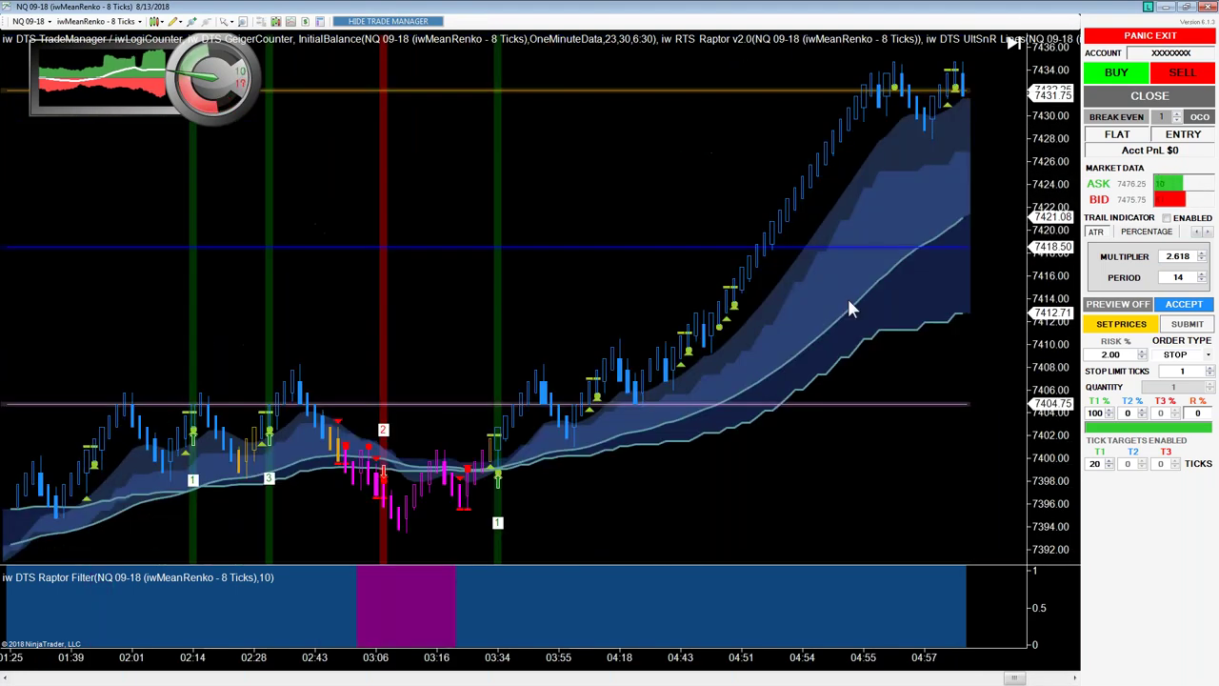
scroll(849, 301, "up", 3)
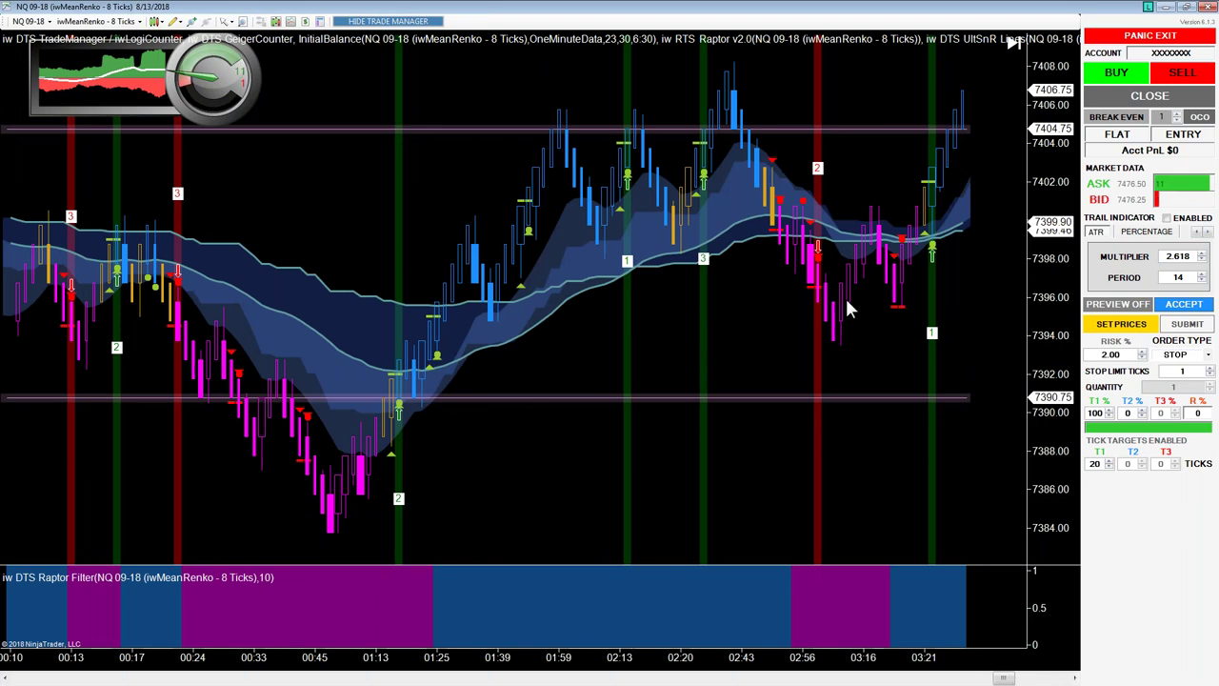
scroll(847, 303, "up", 3)
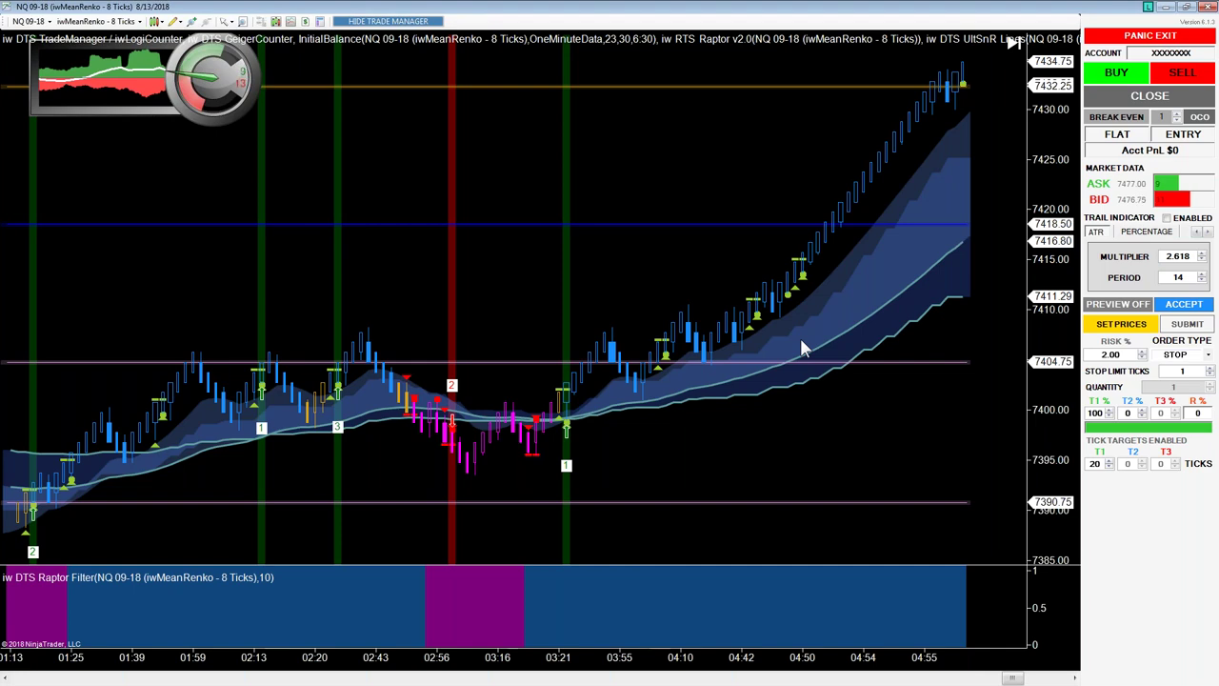
left_click(1184, 7)
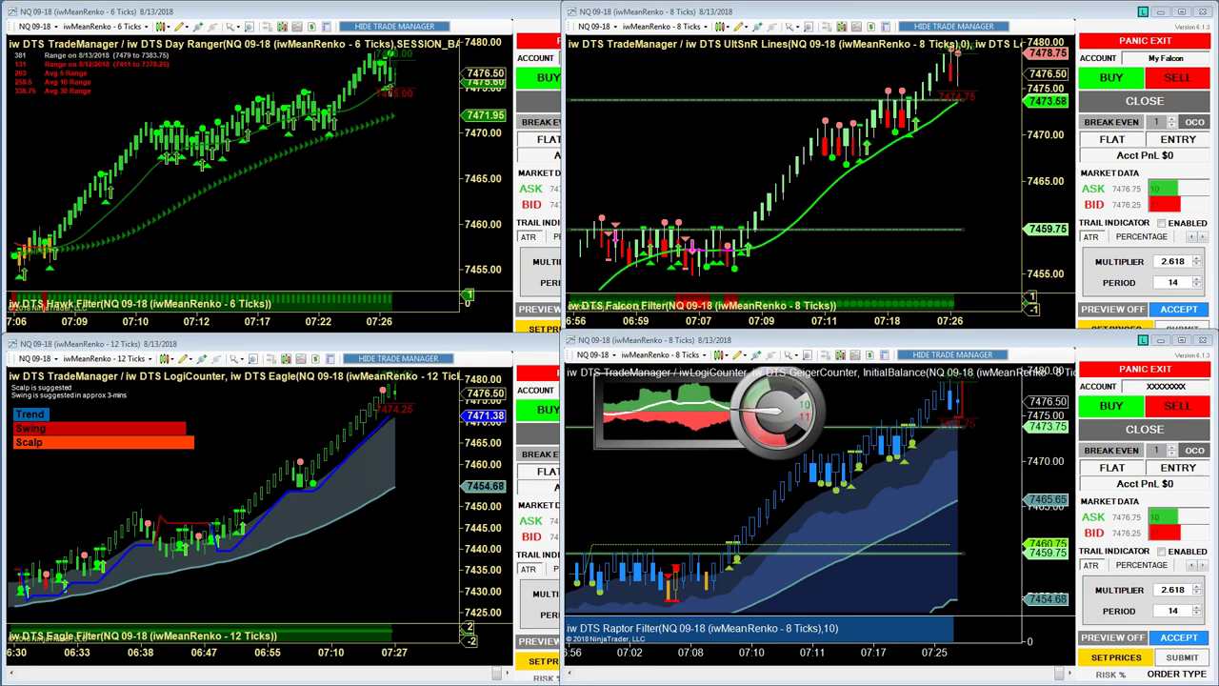
- Switch to the Chrome window and look over the Indicator Warehouse YouTube channel's address and its Live Trade Room Recordings
key("alt+Tab")
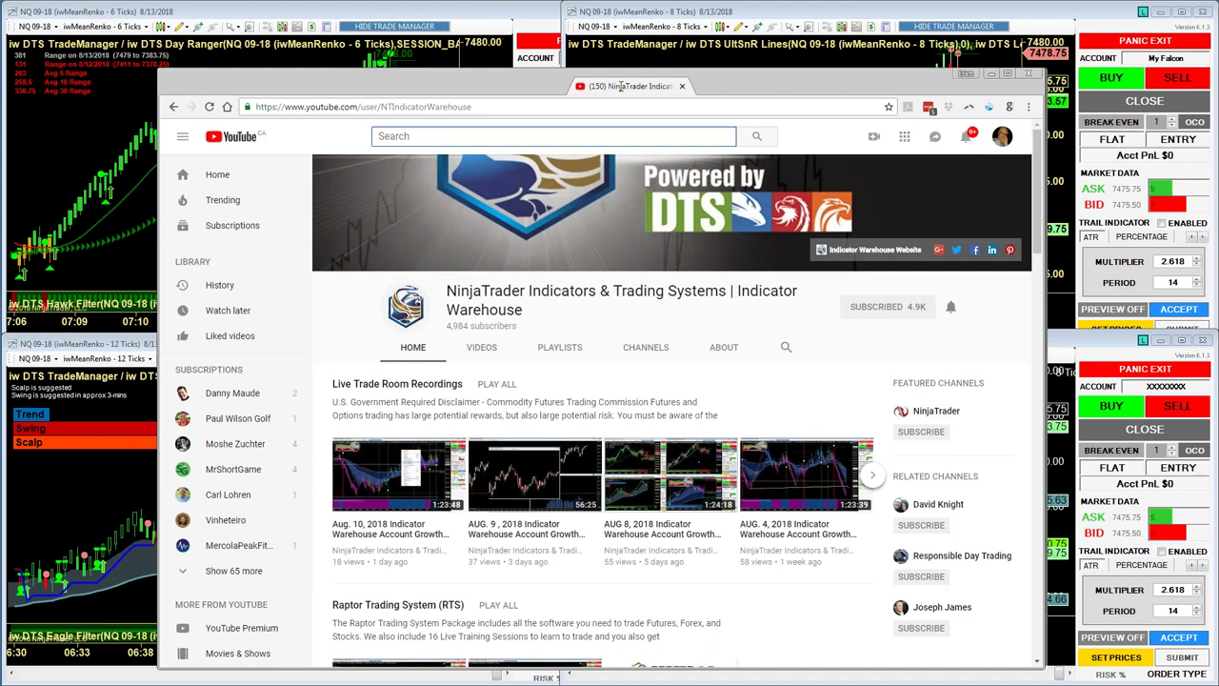
double_click(620, 86)
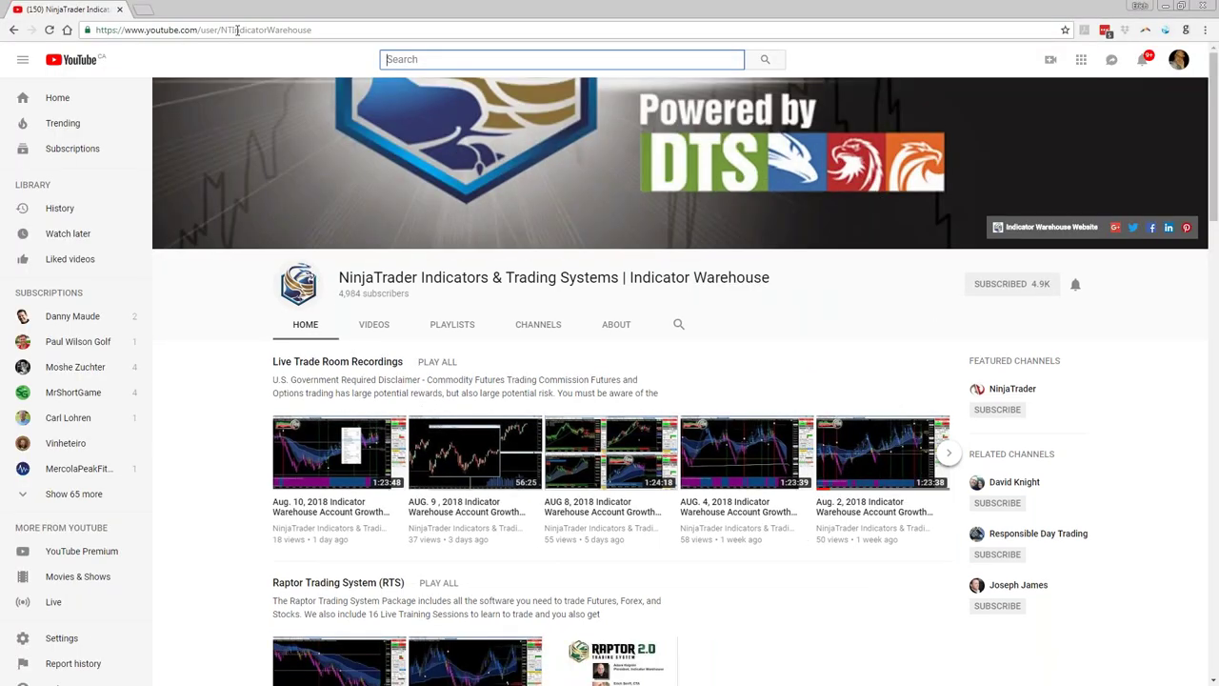
double_click(236, 29)
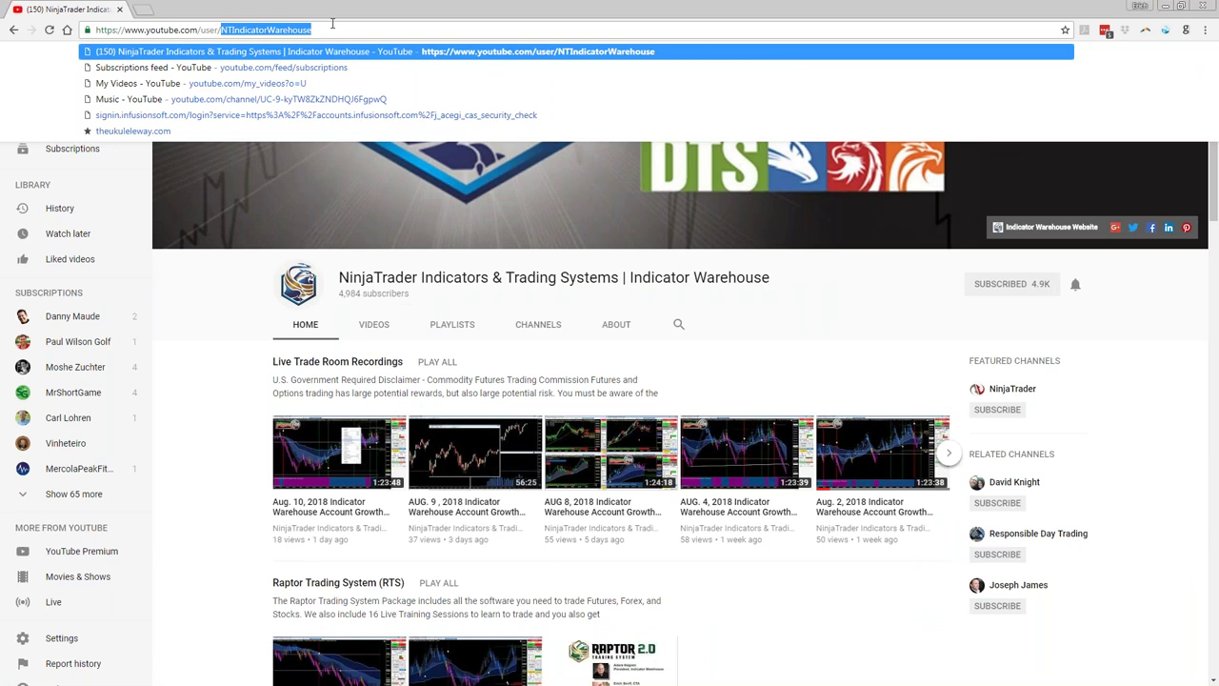
left_click(828, 626)
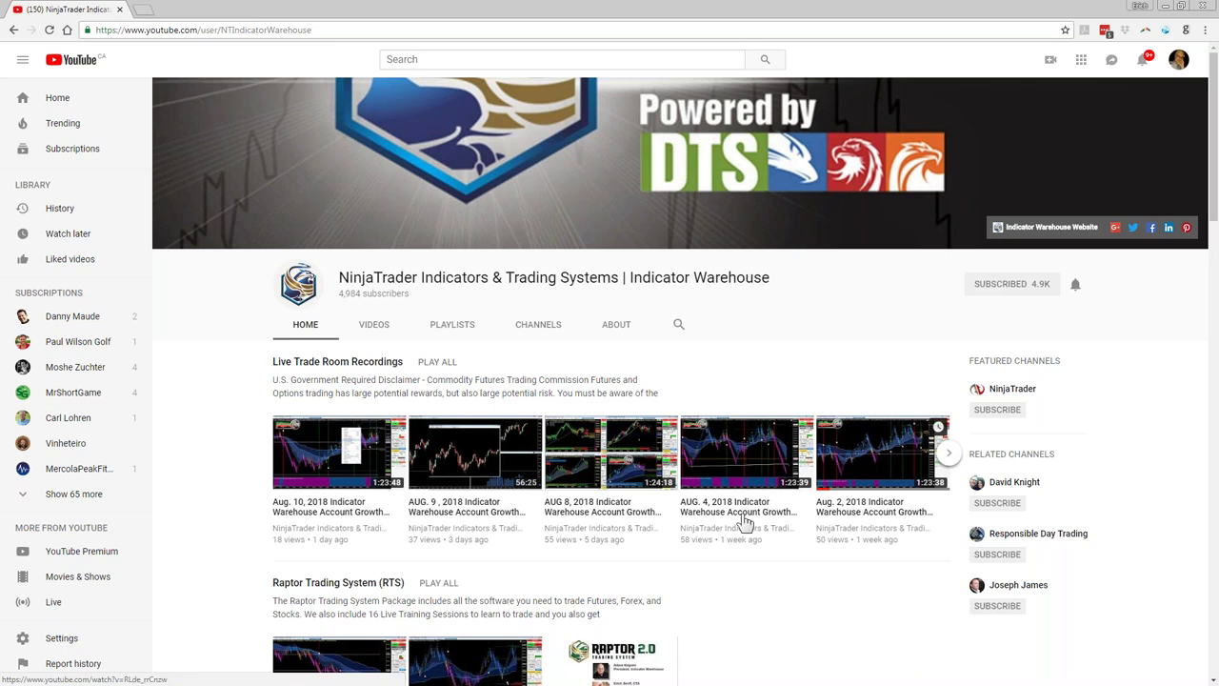
scroll(799, 588, "down", 1)
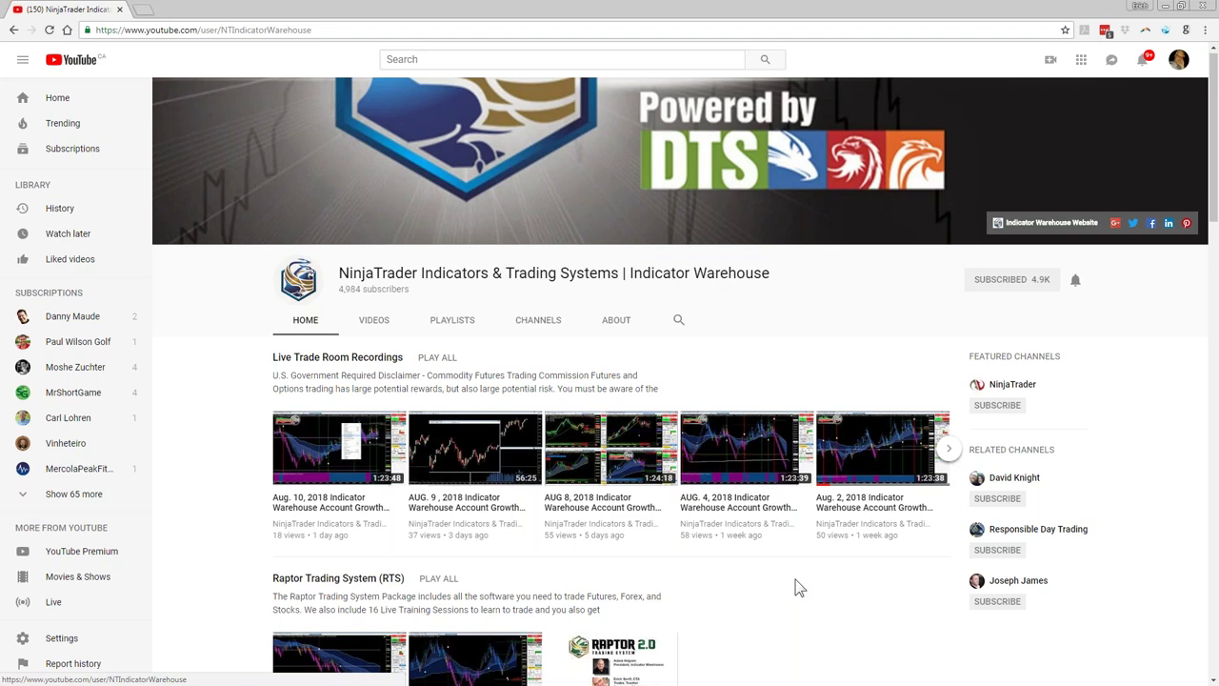
scroll(798, 587, "down", 3)
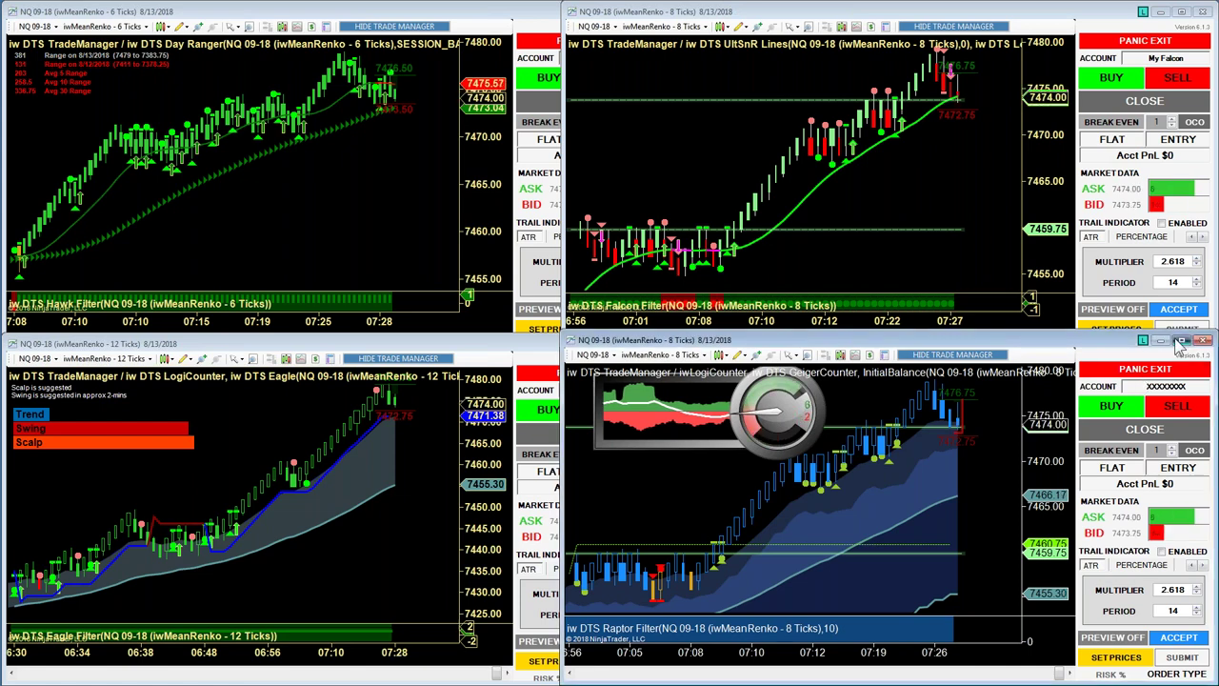
- Enlarge the NQ 8-tick Raptor chart and set the first target's share of the position to 0%
left_click(1181, 341)
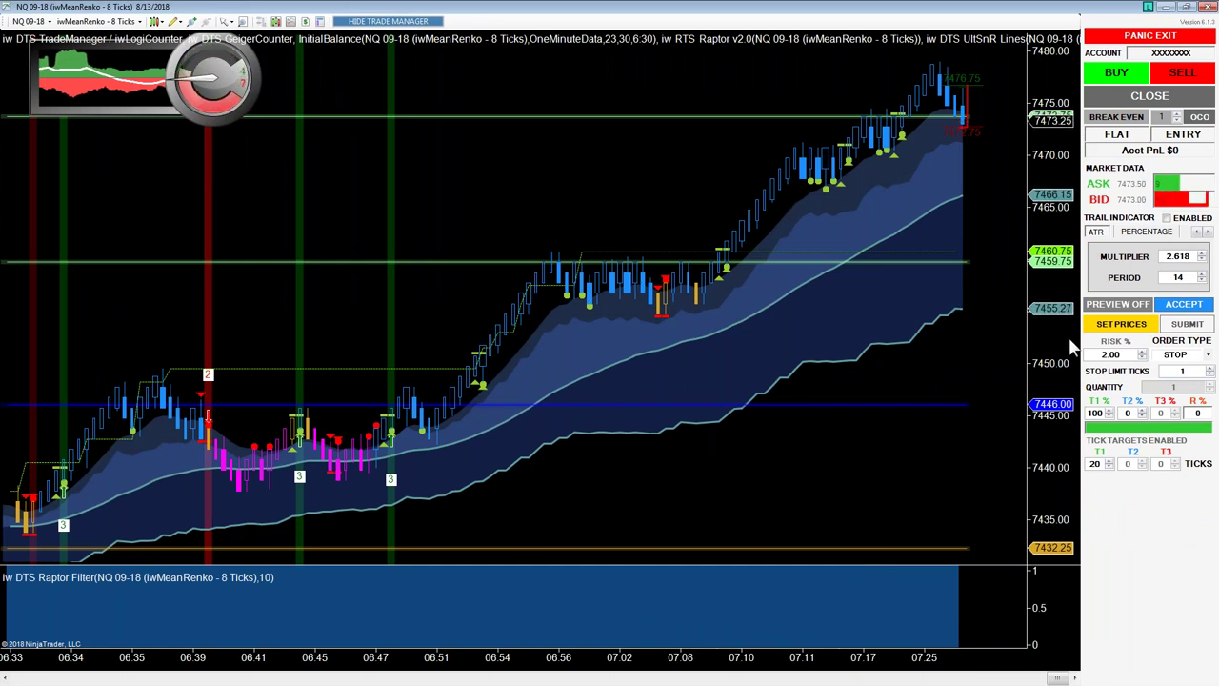
left_click(1114, 325)
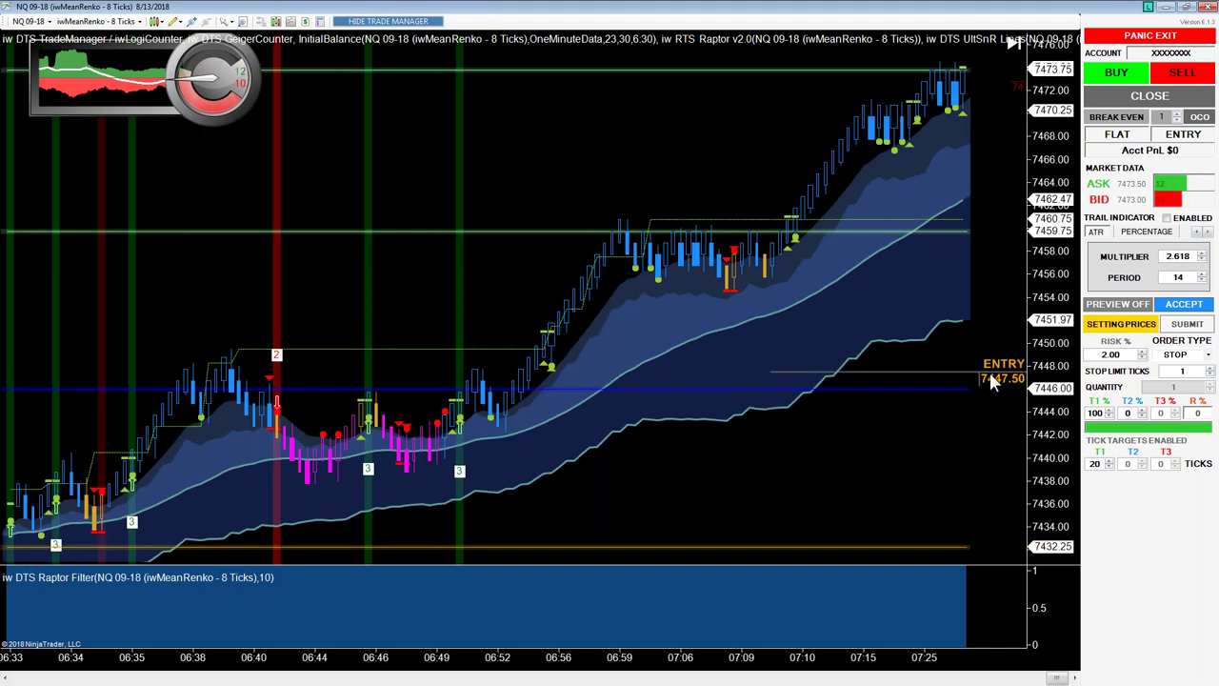
left_click(991, 379)
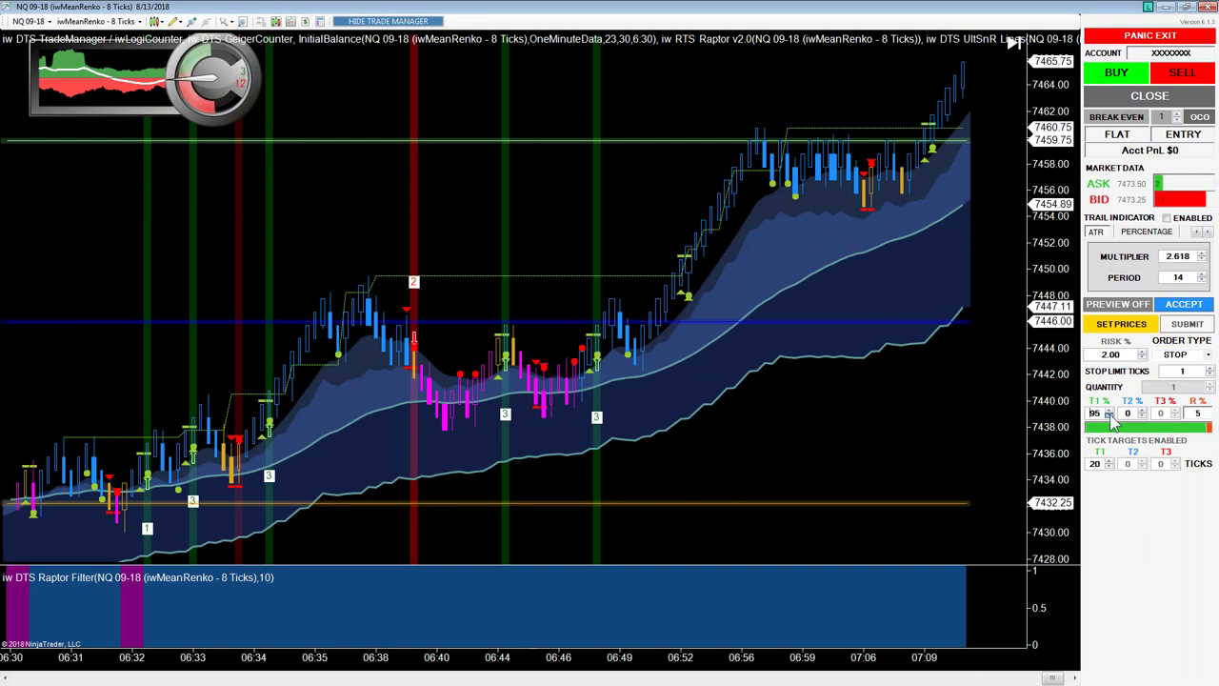
left_click(1109, 417)
left_click(1110, 416)
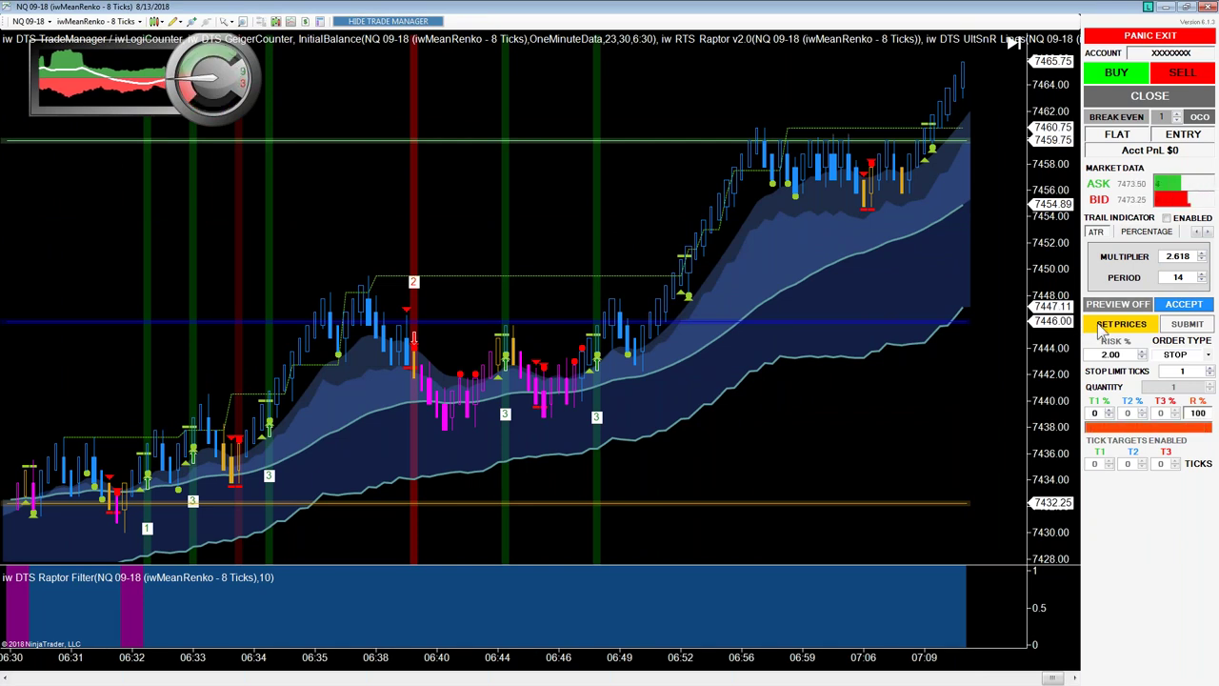
- Plan a long stop entry at 7461.00 with a stop loss at 7453.50, and clear the setup
left_click(1109, 324)
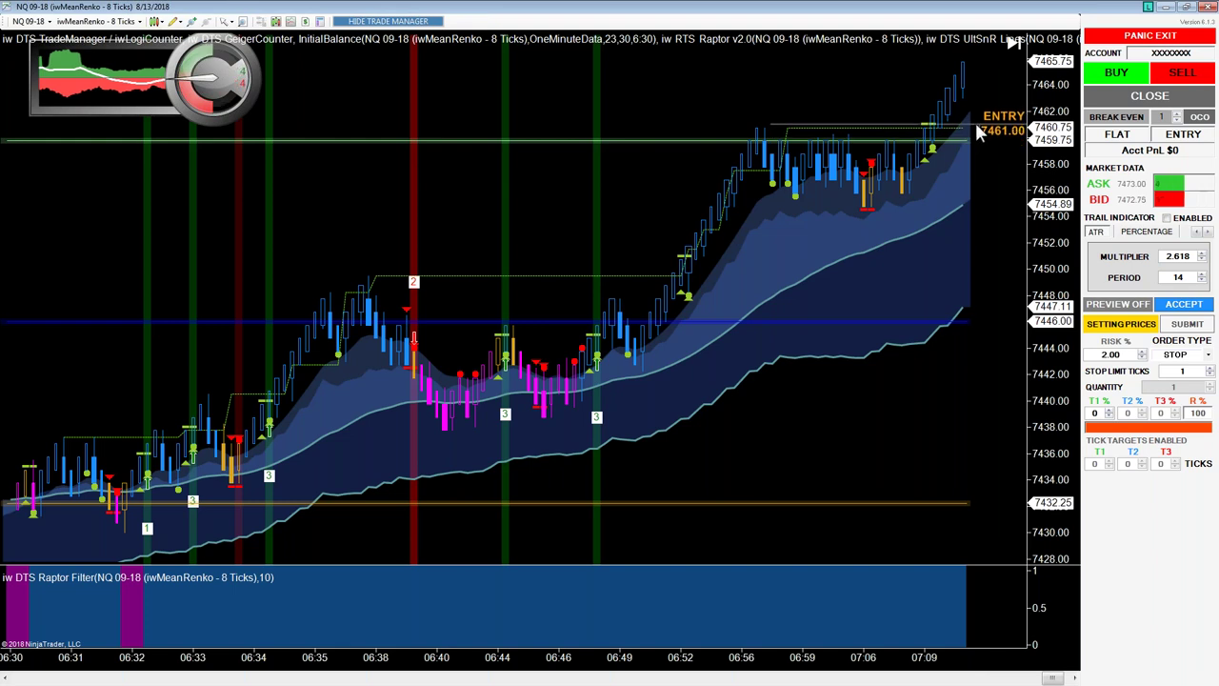
left_click(975, 120)
left_click(979, 220)
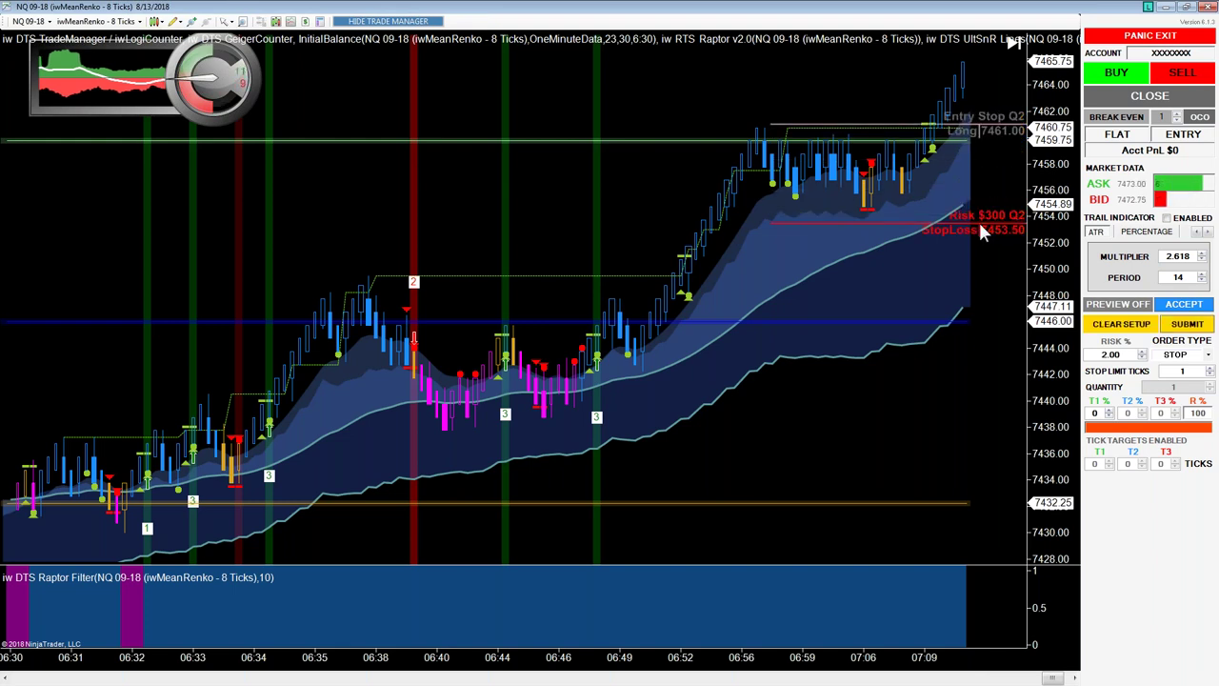
left_click(1107, 327)
- Plan a long stop entry at 7461.00 with a tighter stop loss at 7456.00
left_click(1102, 325)
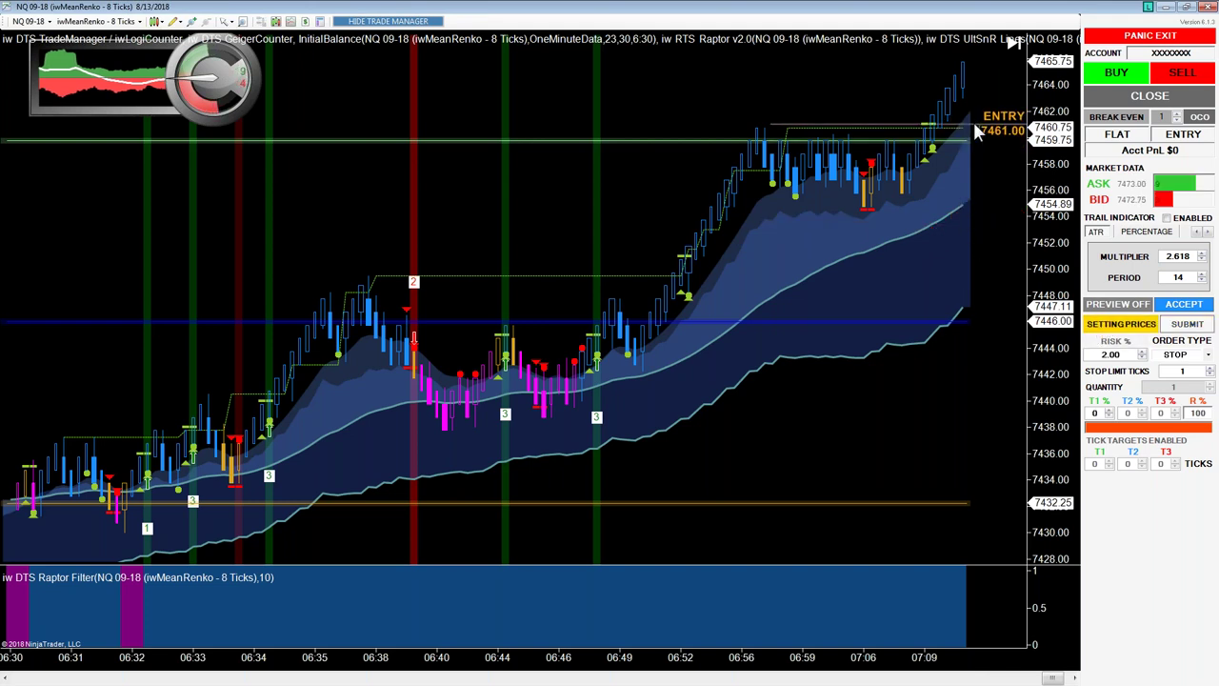
left_click(973, 121)
left_click(984, 195)
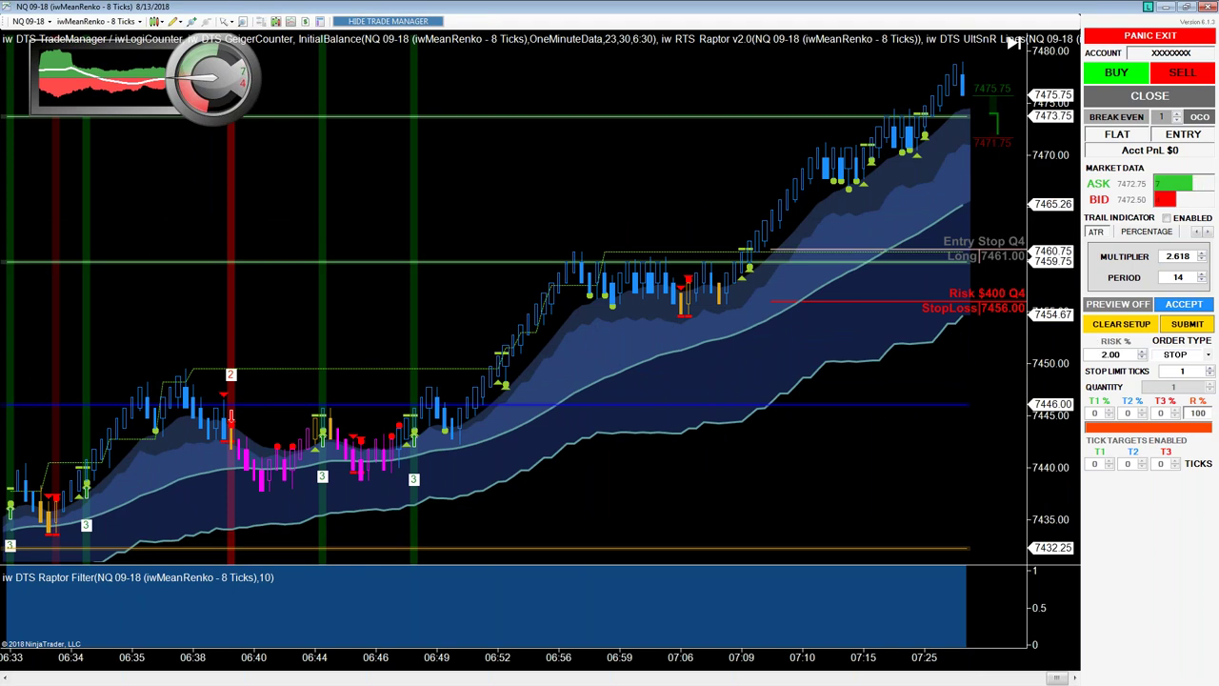
- Clear the planned trade setup and set the first target's share to 100%
left_click(1120, 323)
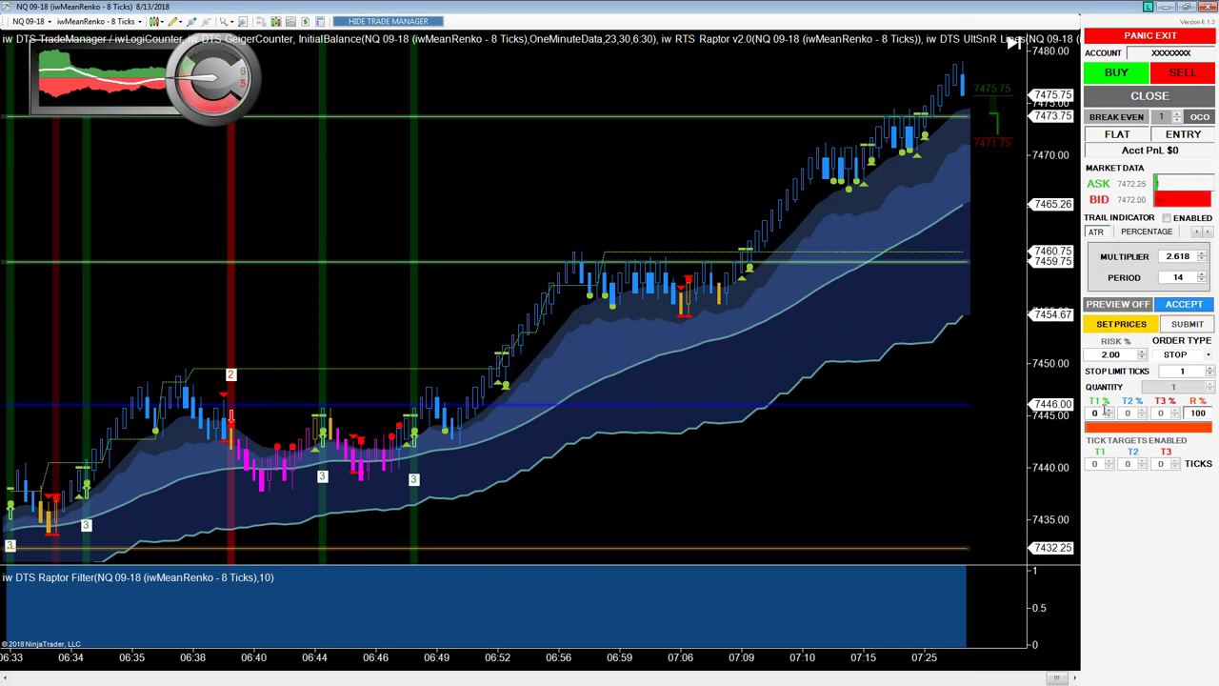
left_click(1109, 409)
left_click_drag(1108, 416, 1109, 416)
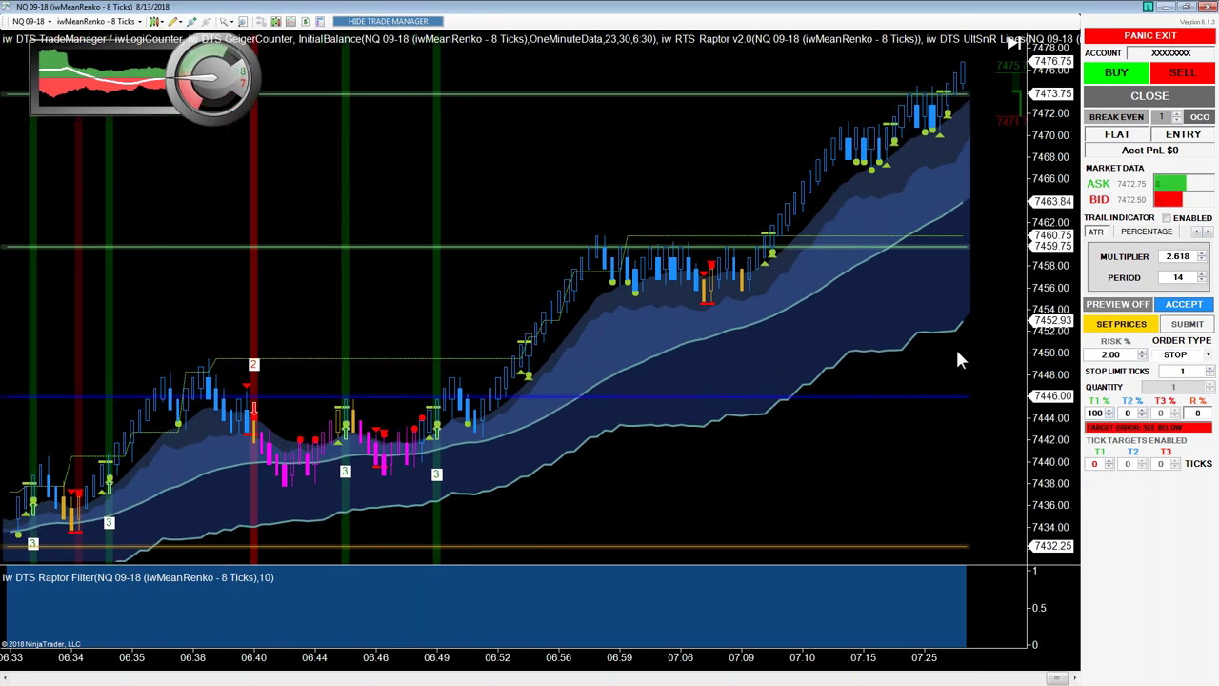
- Draw three horizontal white lines at the uptrend's breakout levels, at about 7461, 7471 and 7448
scroll(958, 359, "up", 3)
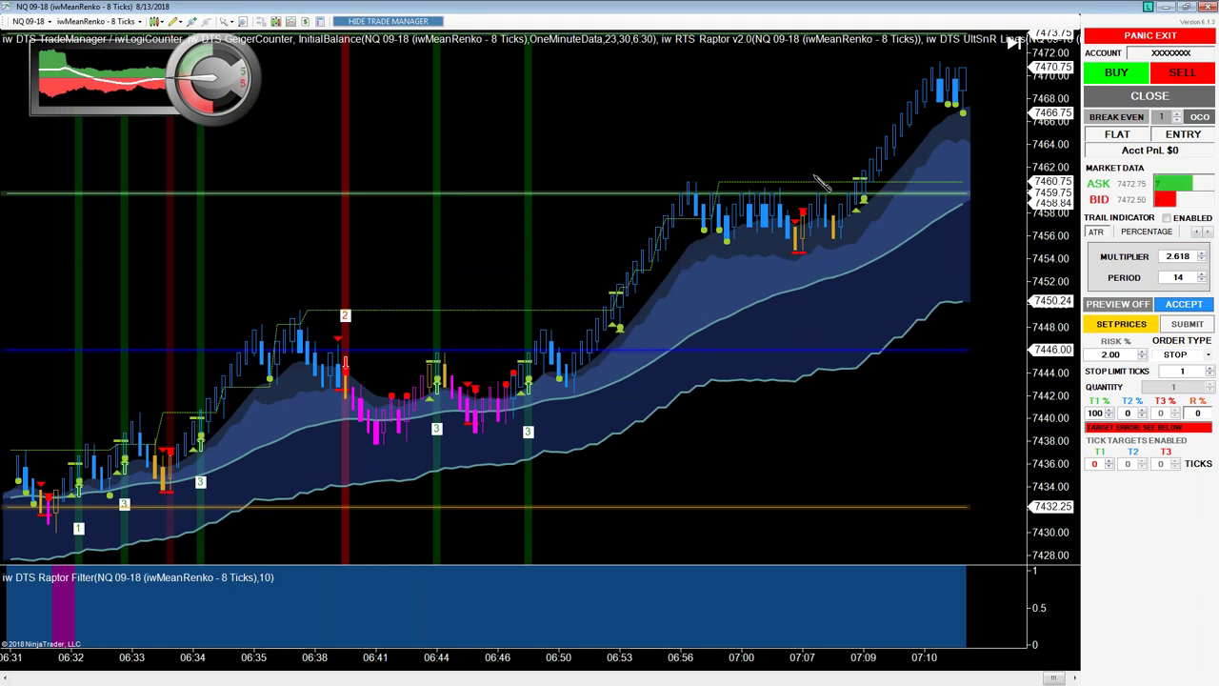
left_click_drag(809, 179, 924, 179)
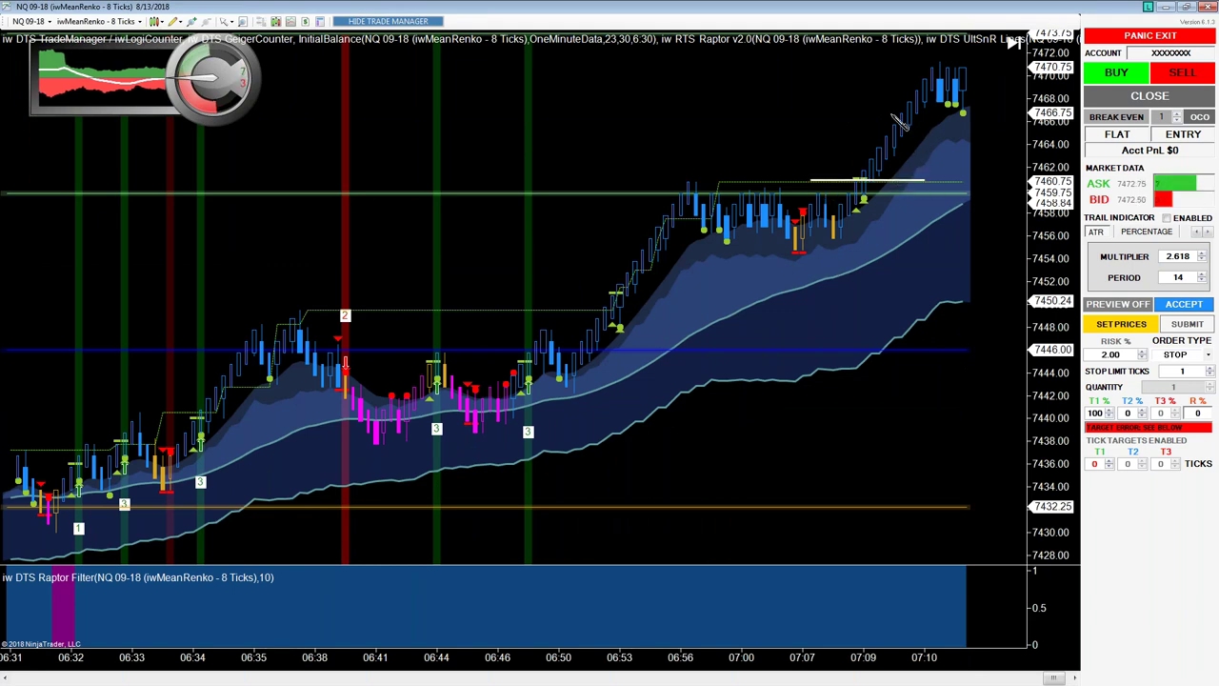
left_click_drag(900, 62, 1011, 63)
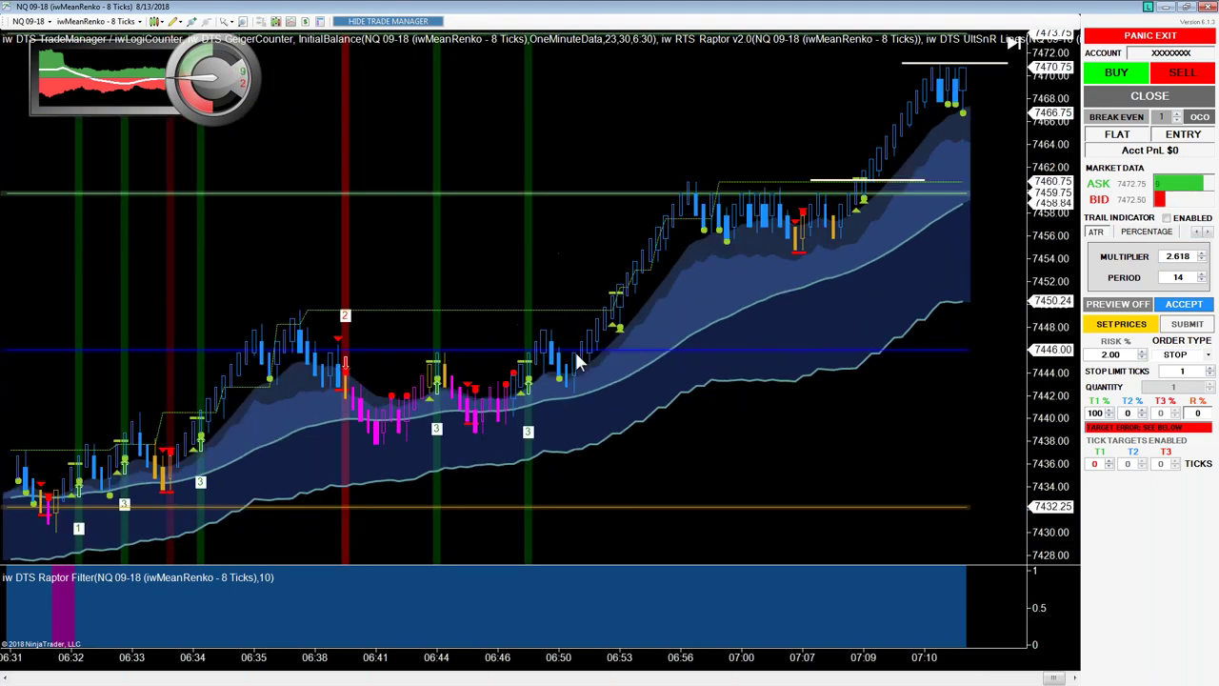
left_click_drag(512, 327, 727, 327)
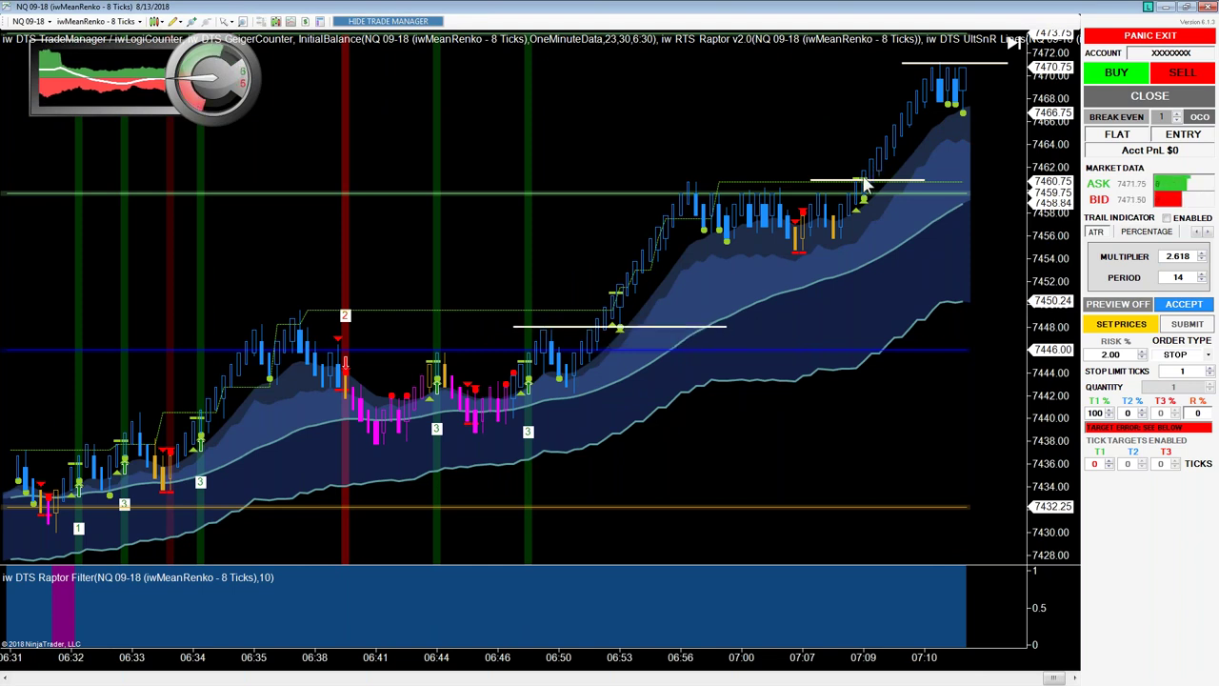
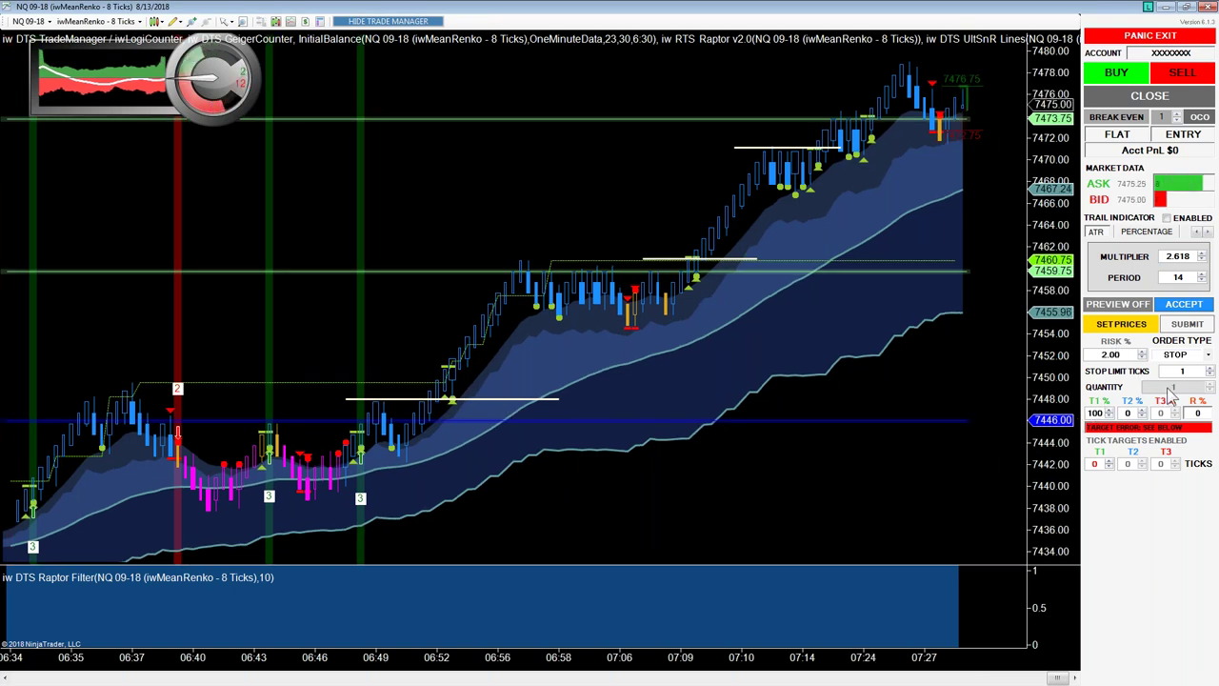
- Switch the position sizing from risk percentage to manual quantity
left_click(1113, 350)
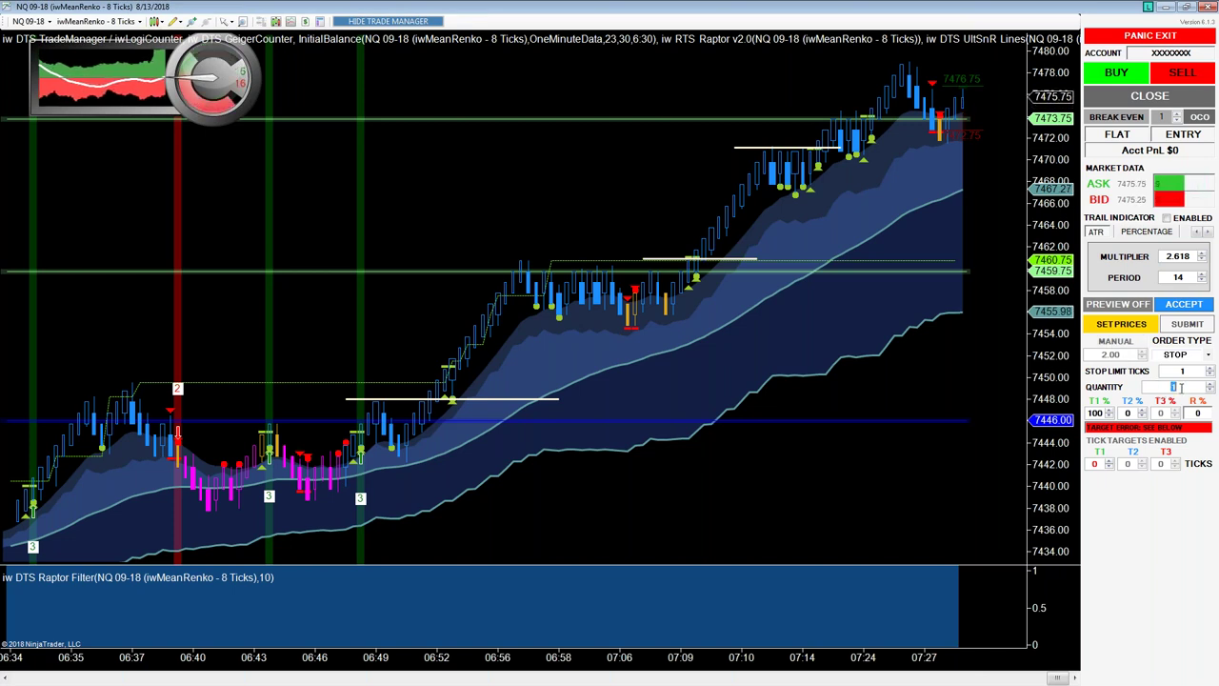
left_click(1139, 350)
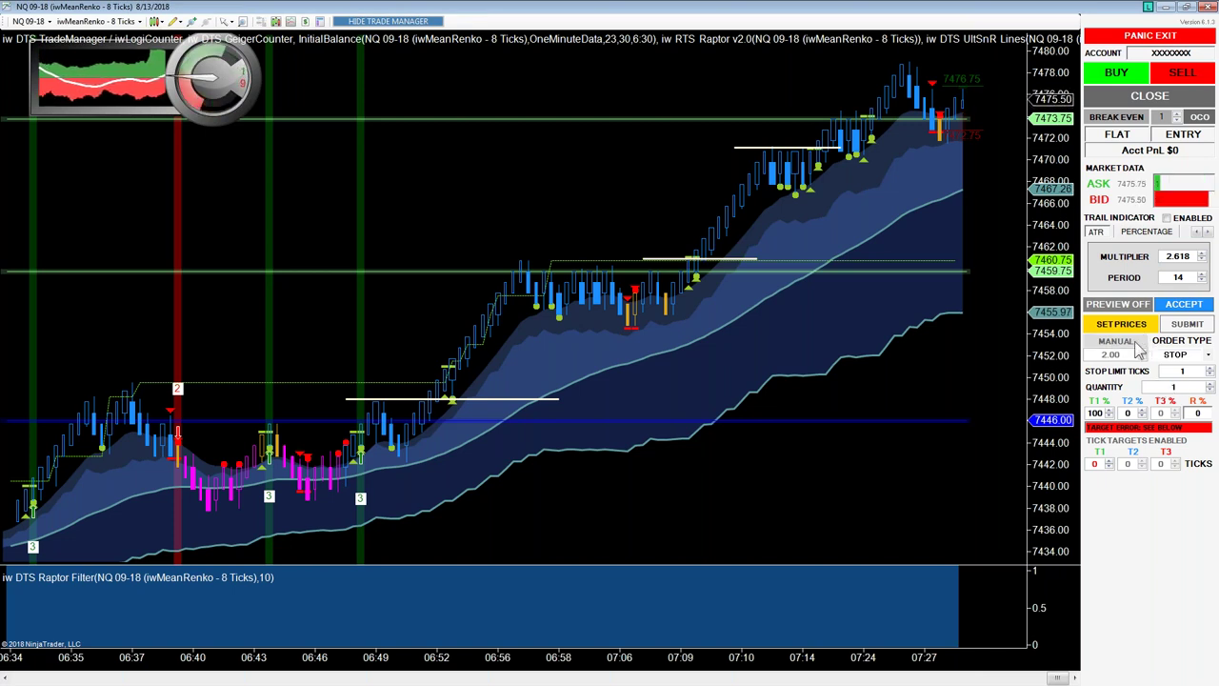
left_click(1138, 349)
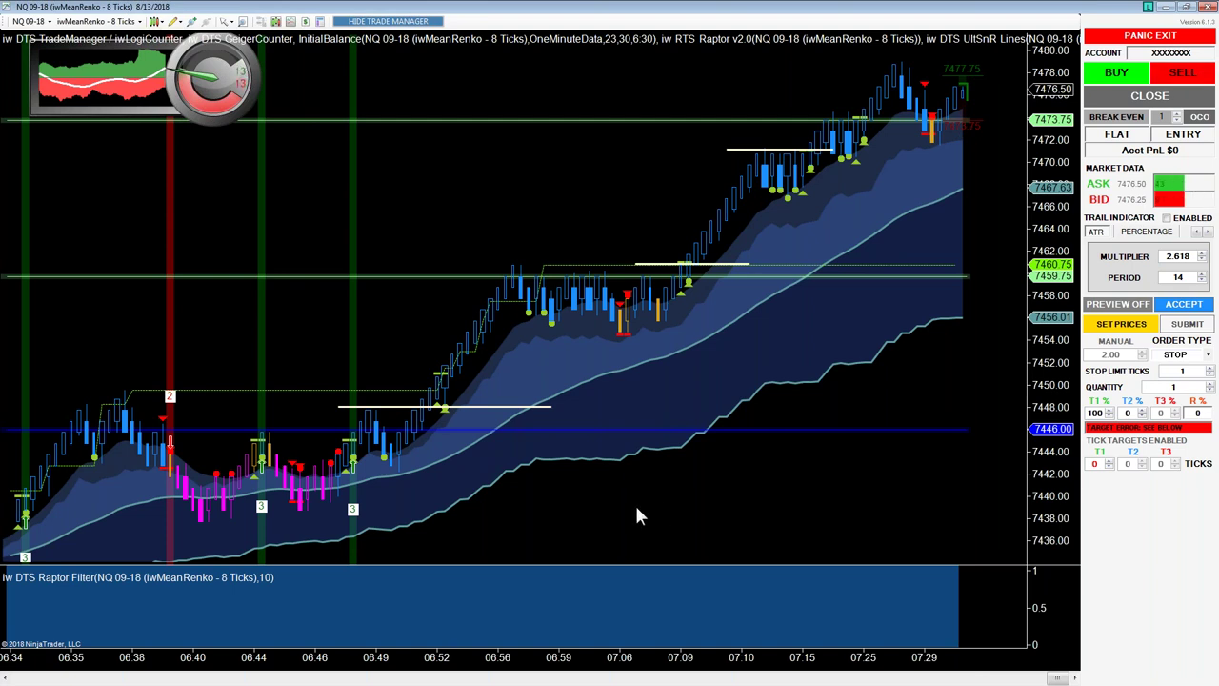
- Nudge the middle white line to about 7461 and draw a short horizontal line beside the newest bars at about 7474
left_click(714, 263)
mouse_move(714, 264)
left_mouse_down()
mouse_move(746, 229)
mouse_move(748, 264)
mouse_move(738, 250)
mouse_move(749, 250)
mouse_move(708, 268)
mouse_move(745, 229)
mouse_move(724, 269)
mouse_move(720, 240)
mouse_move(731, 236)
mouse_move(726, 262)
left_mouse_up()
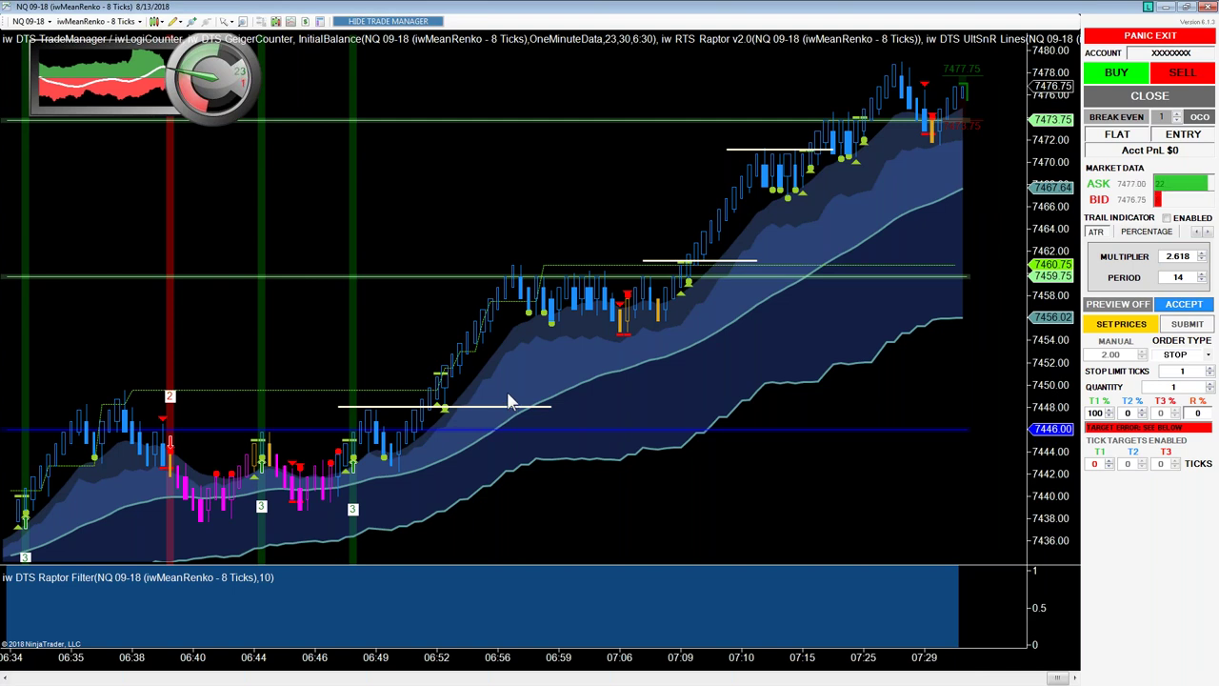
left_click(941, 116)
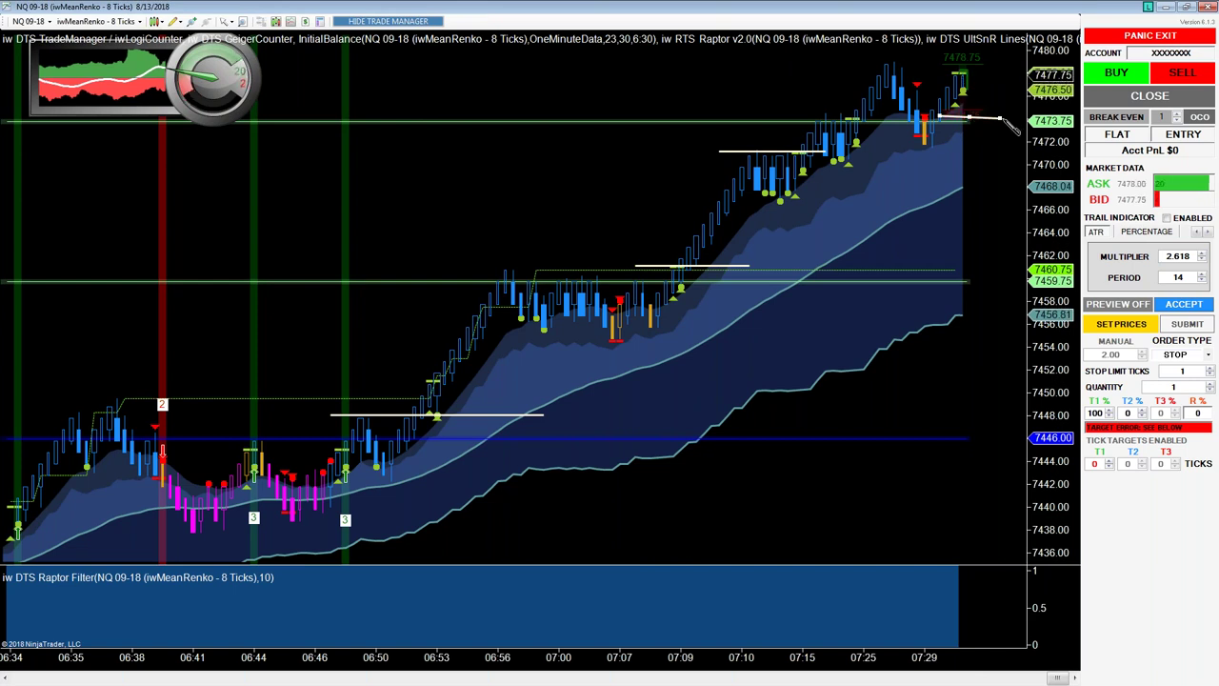
left_click(1002, 116)
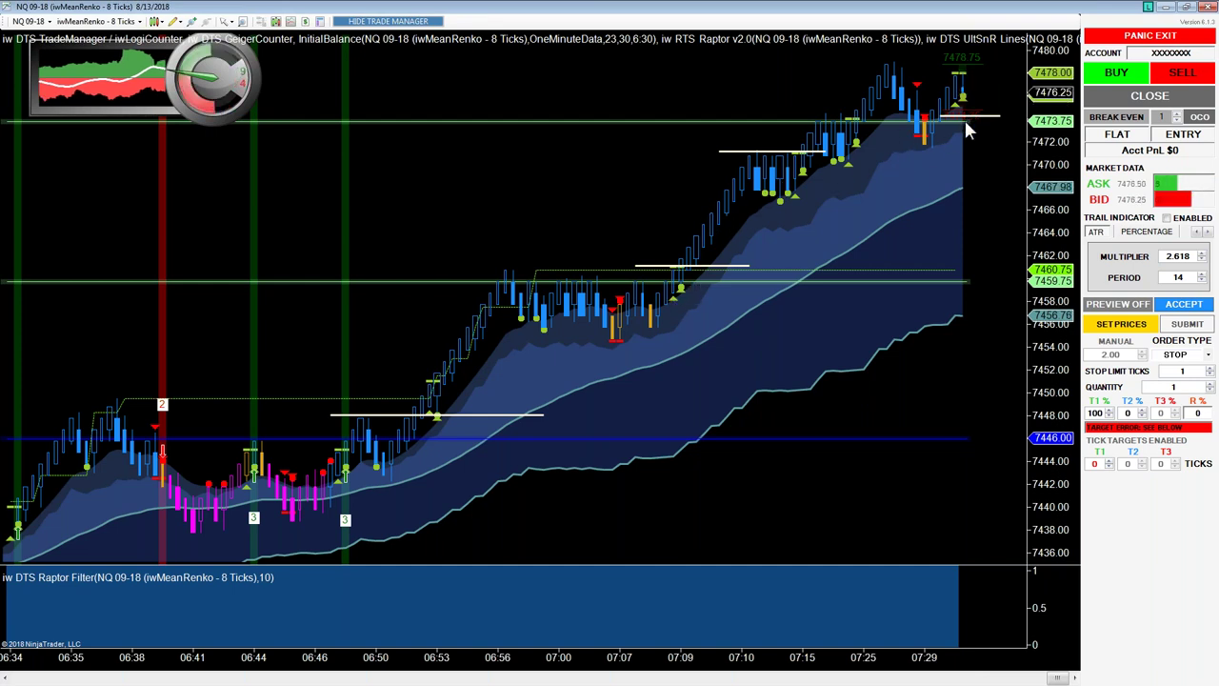
- Draw two more short lines beside the newest bars, one at about 7473.5 and one moved down to about 7467
left_click(1005, 130)
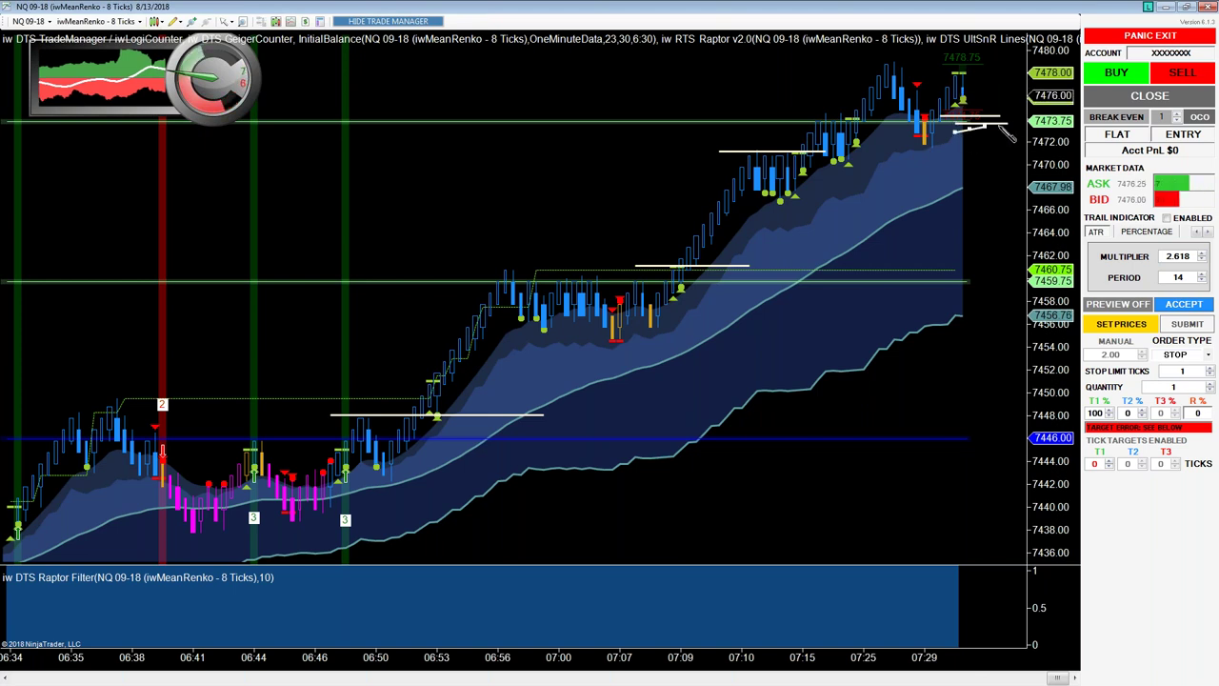
left_click(1015, 133)
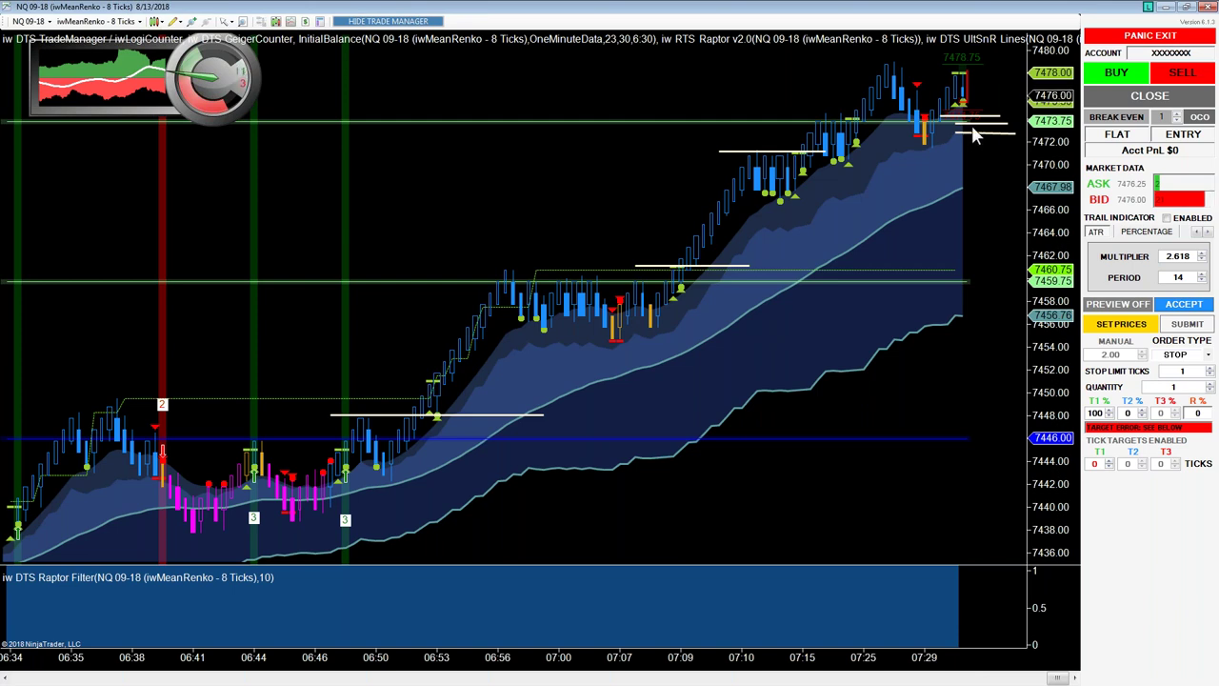
left_click_drag(974, 134, 971, 174)
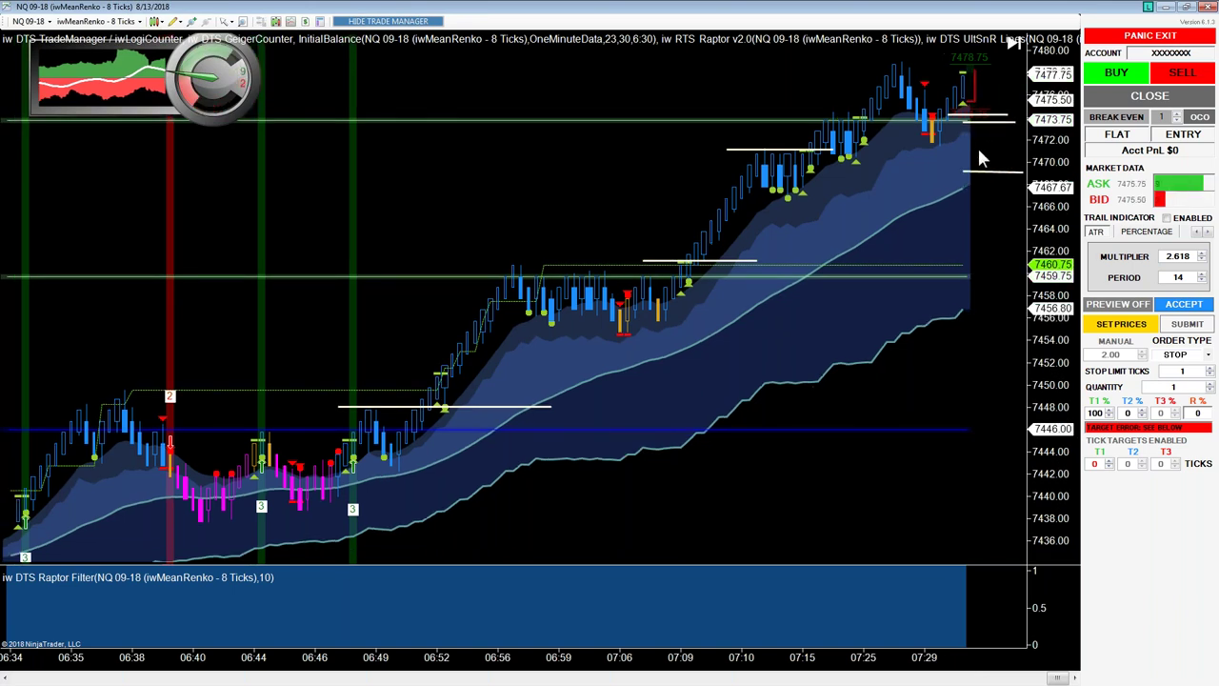
left_click_drag(974, 171, 973, 192)
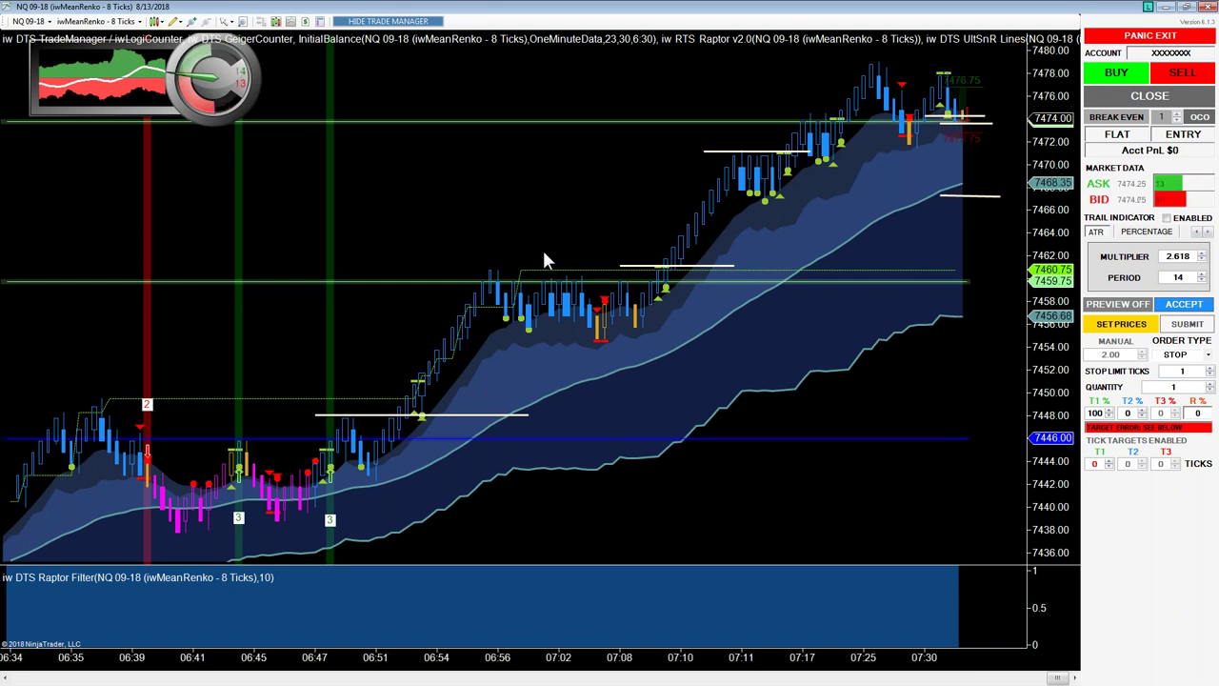
- Mark three price ranges with rectangles, about 7449 to 7474.5, 7461 to 7474.5, and 7467 to 7471 at the newest bars
left_click(497, 407)
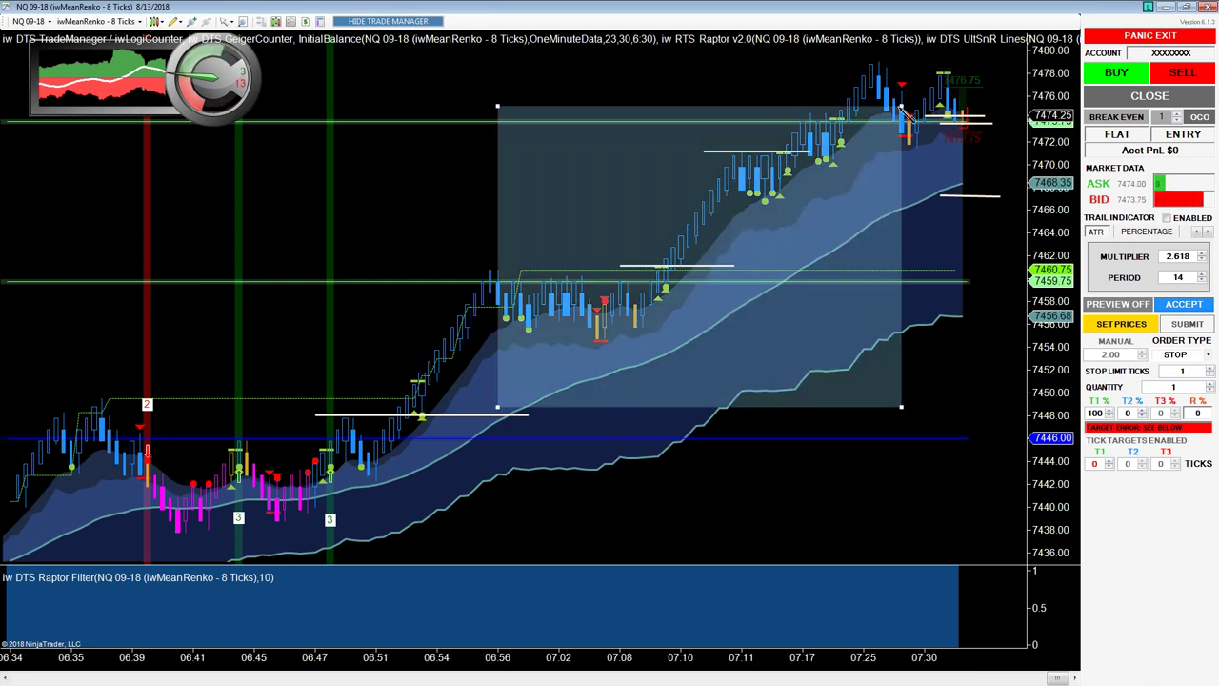
left_click(894, 113)
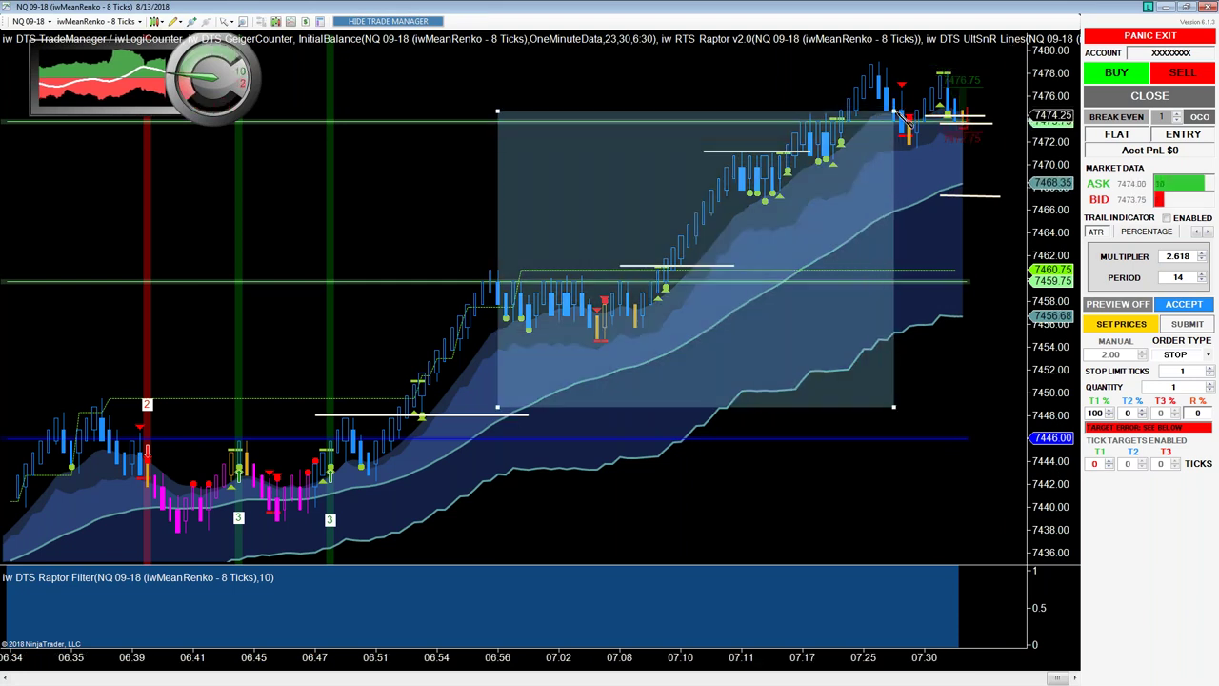
left_click(689, 268)
left_click(879, 112)
left_click(794, 153)
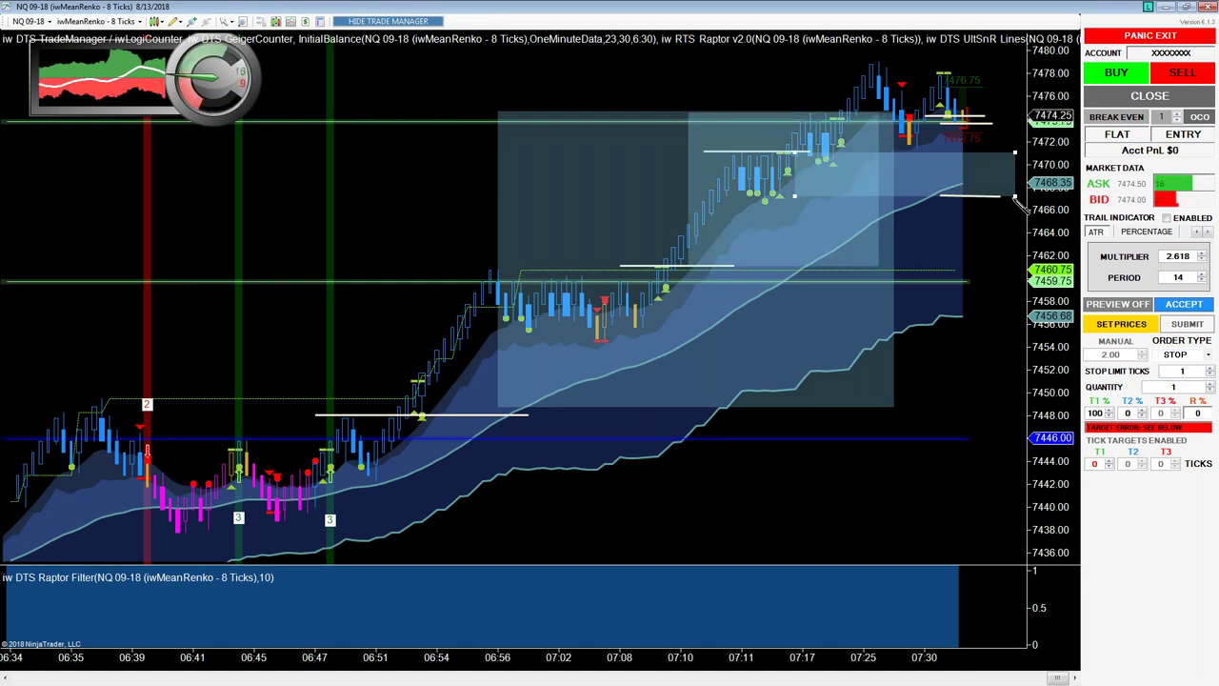
left_click(1007, 196)
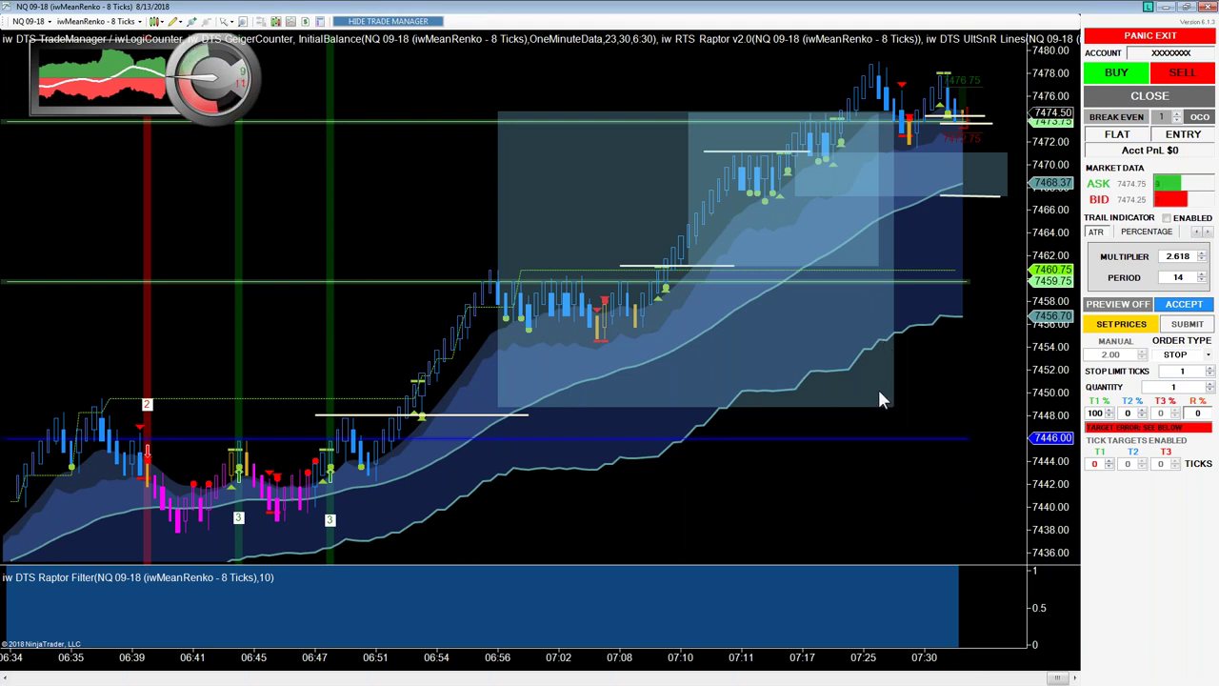
- Delete the small rectangle at the newest bars and remove all remaining drawing objects from the chart
left_click(973, 196)
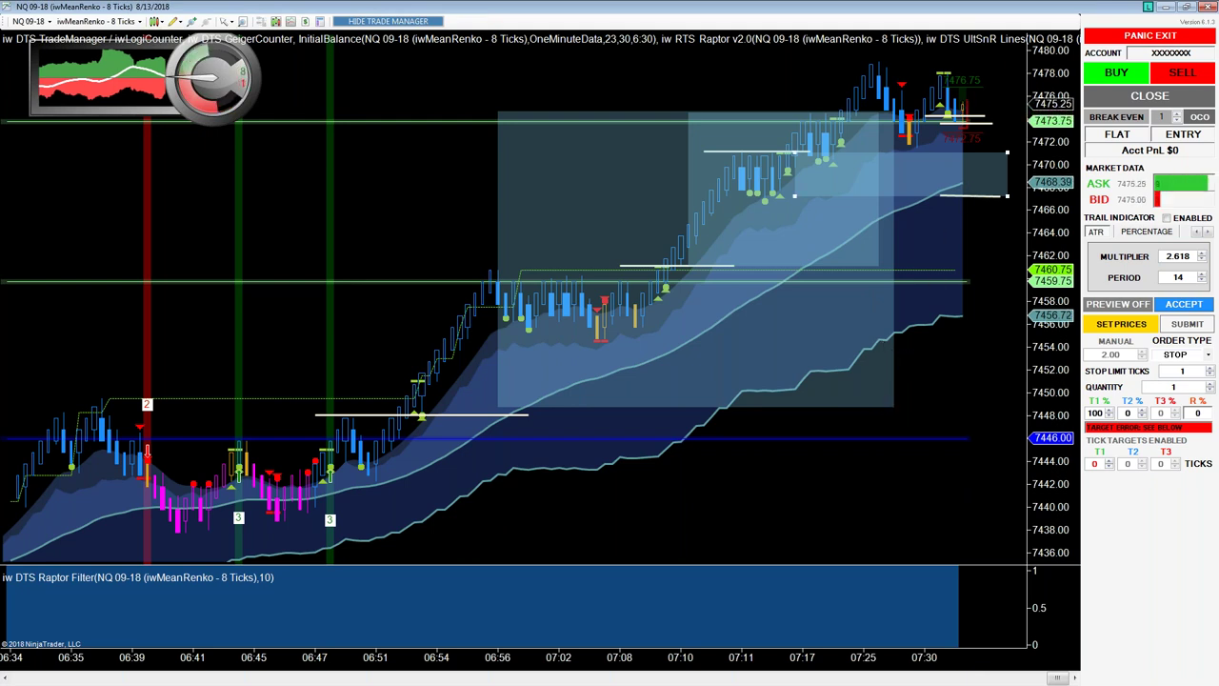
key("Delete")
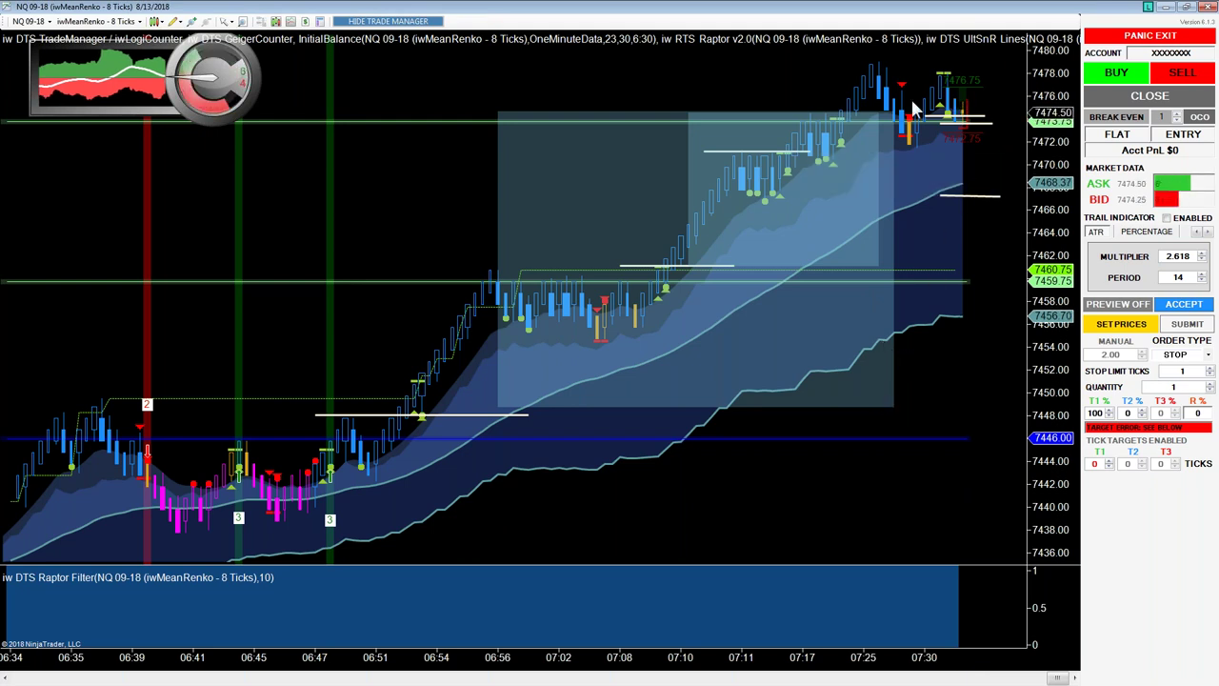
left_click(174, 24)
left_click(229, 375)
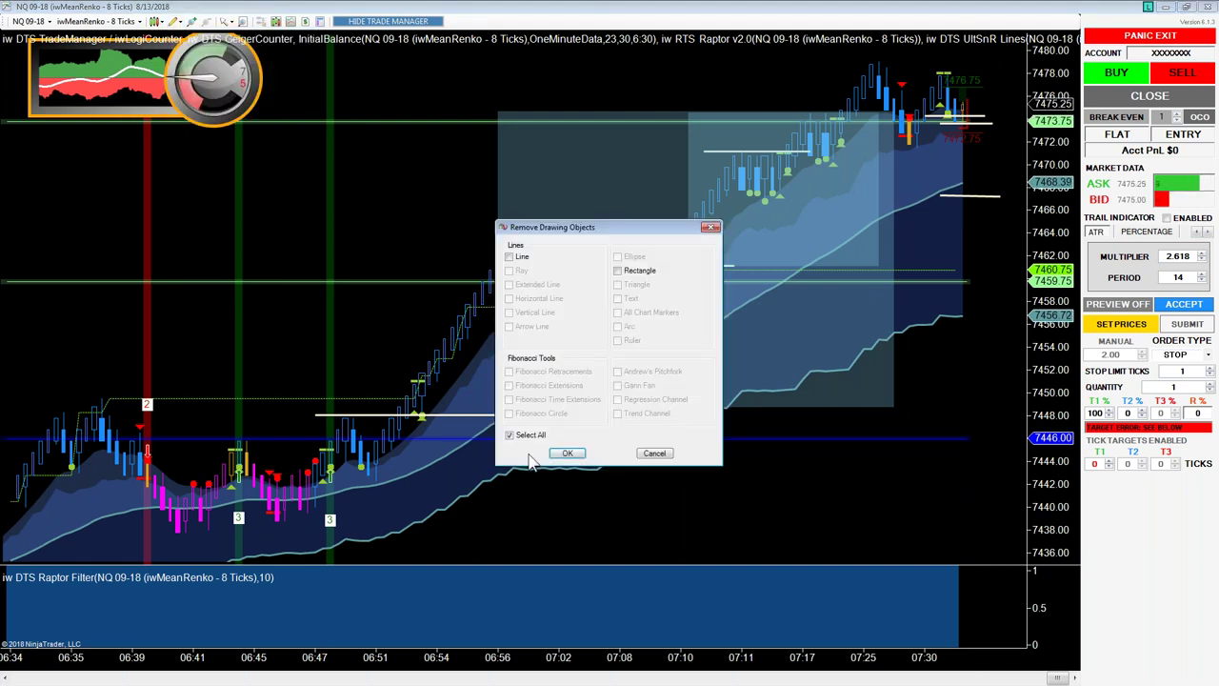
left_click(566, 453)
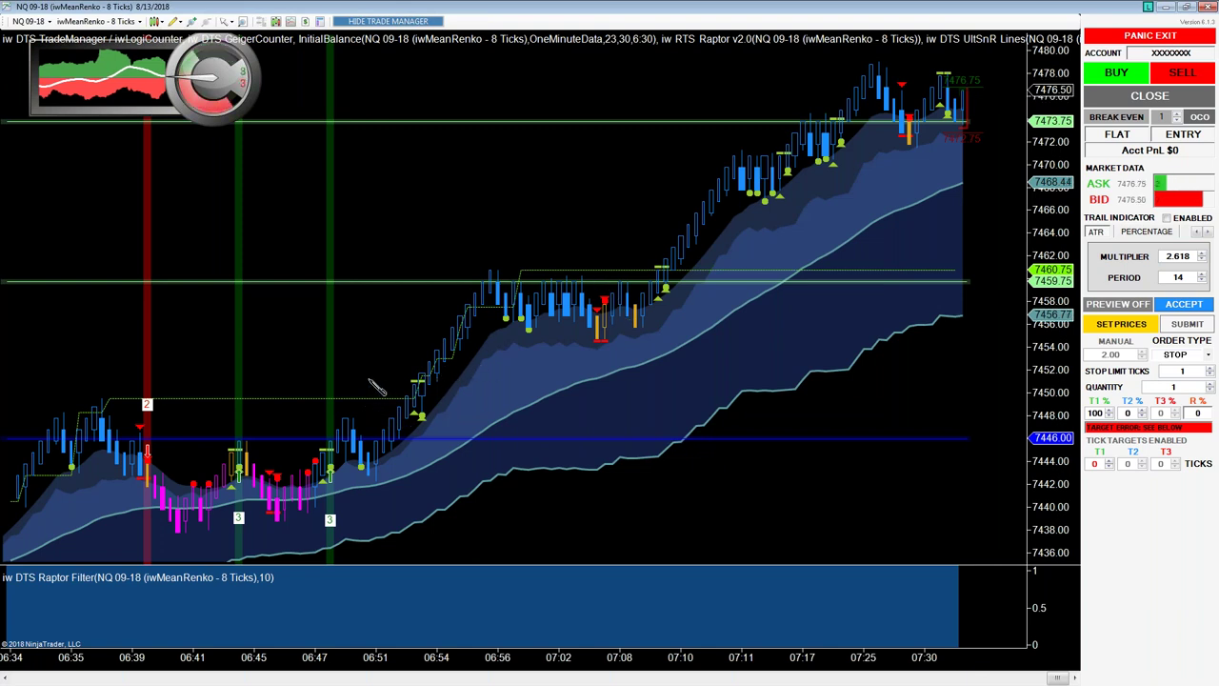
- Draw three horizontal white lines across the uptrend at about 7450, 7461 and 7471.5
left_click_drag(323, 395, 559, 394)
left_click_drag(466, 267, 719, 268)
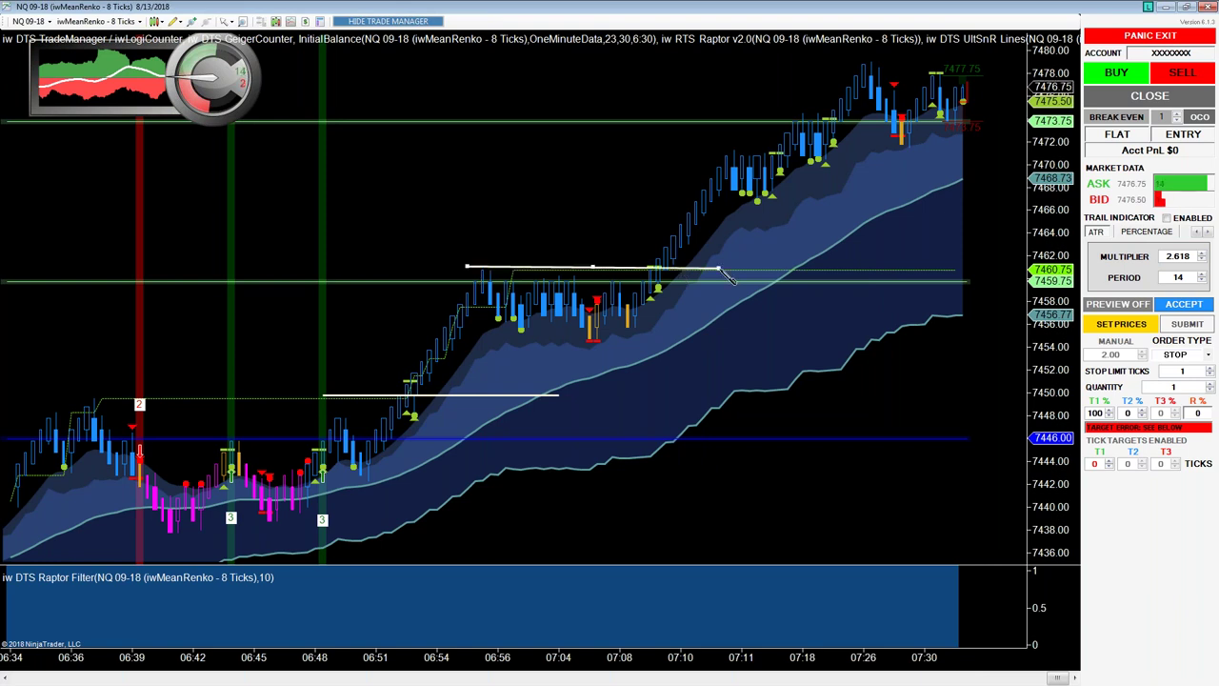
left_click_drag(680, 146, 871, 146)
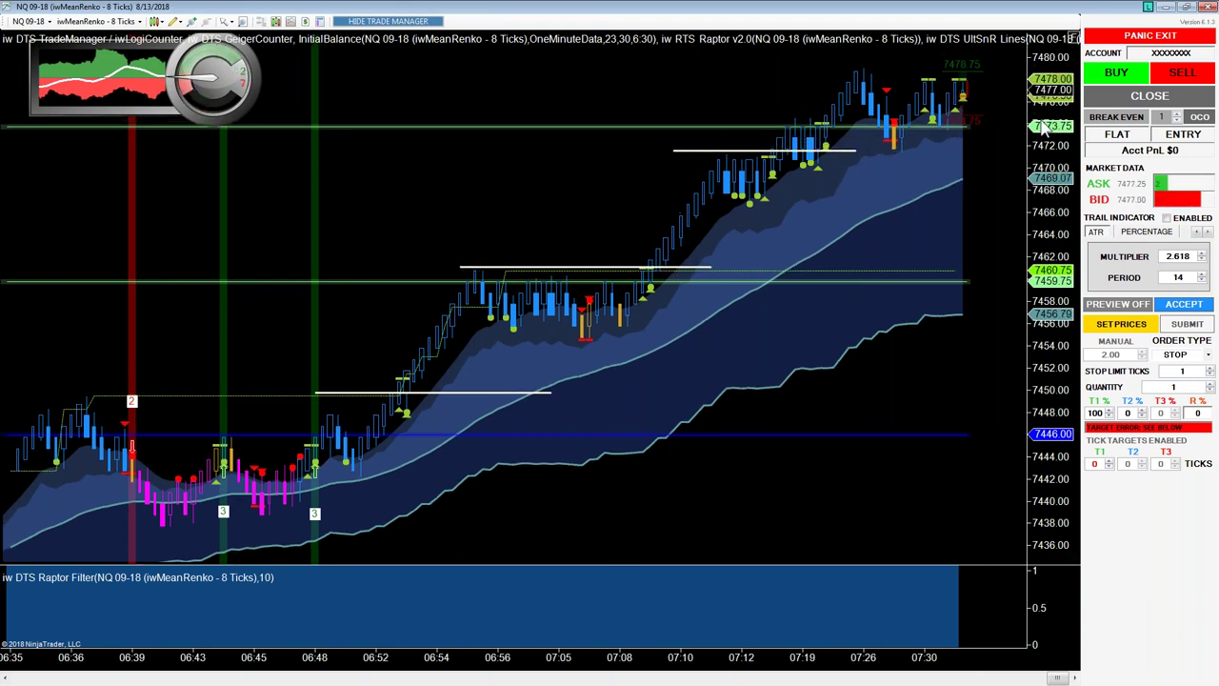
- Place a sell limit order for 1 contract at 7481.25 above the newest bars and cancel it
left_click_drag(1043, 123, 1054, 201)
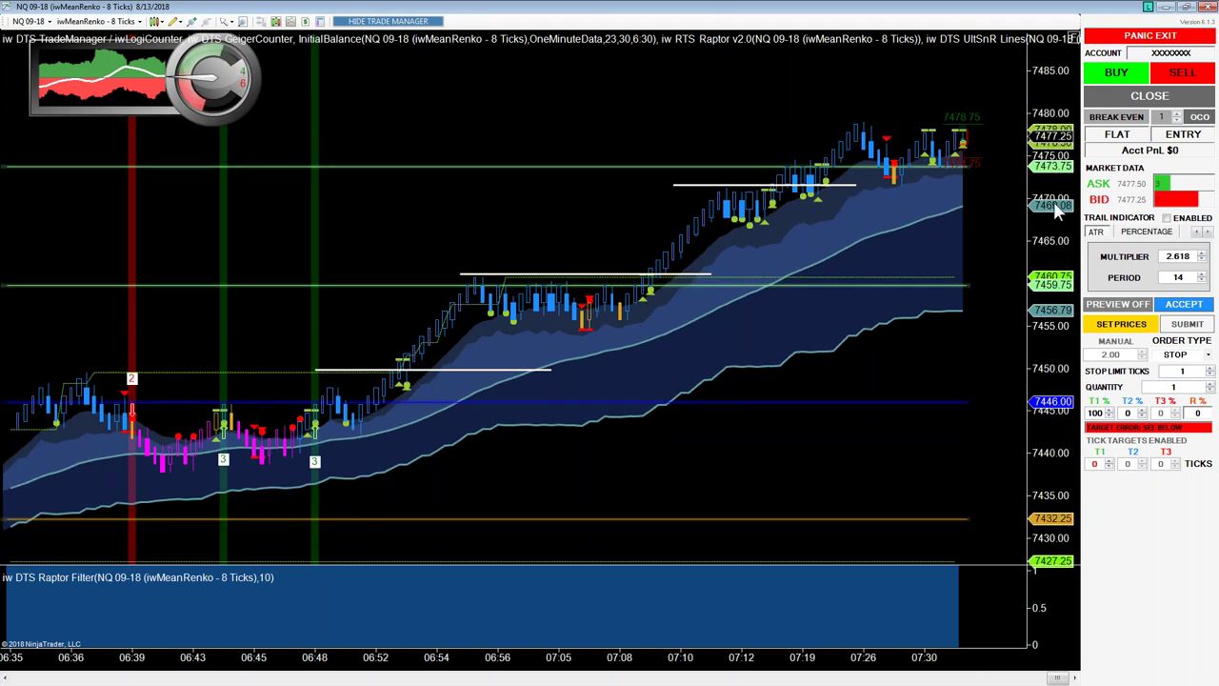
right_click(816, 106)
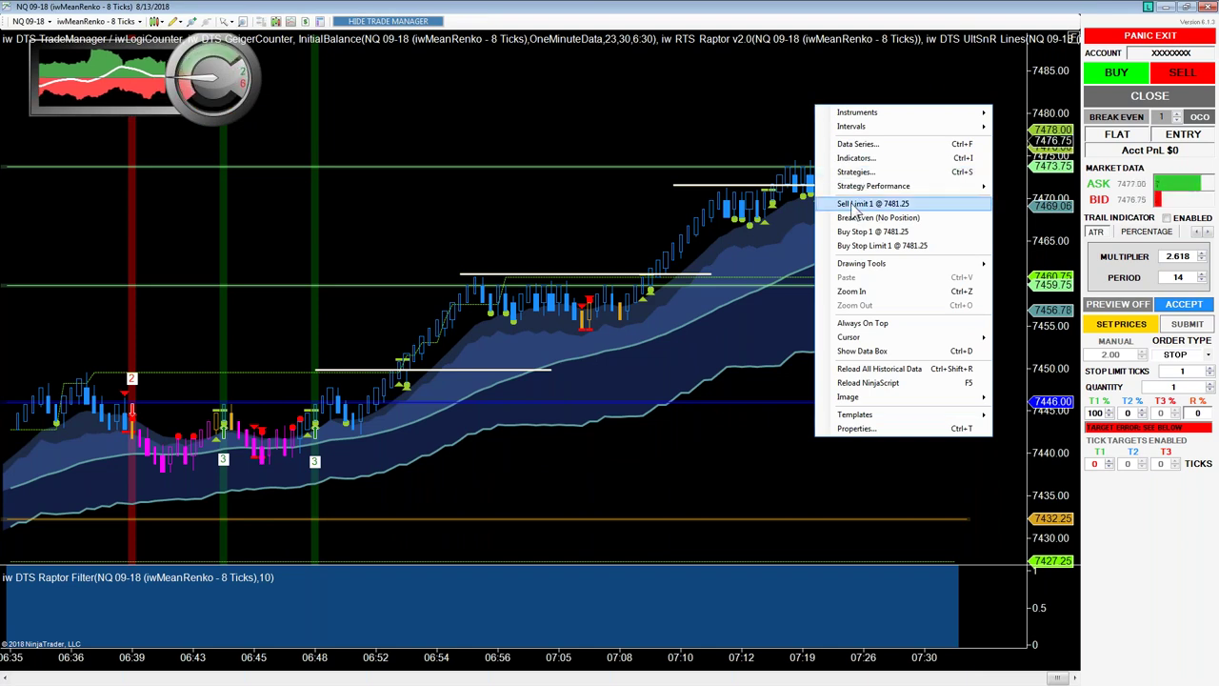
left_click(826, 205)
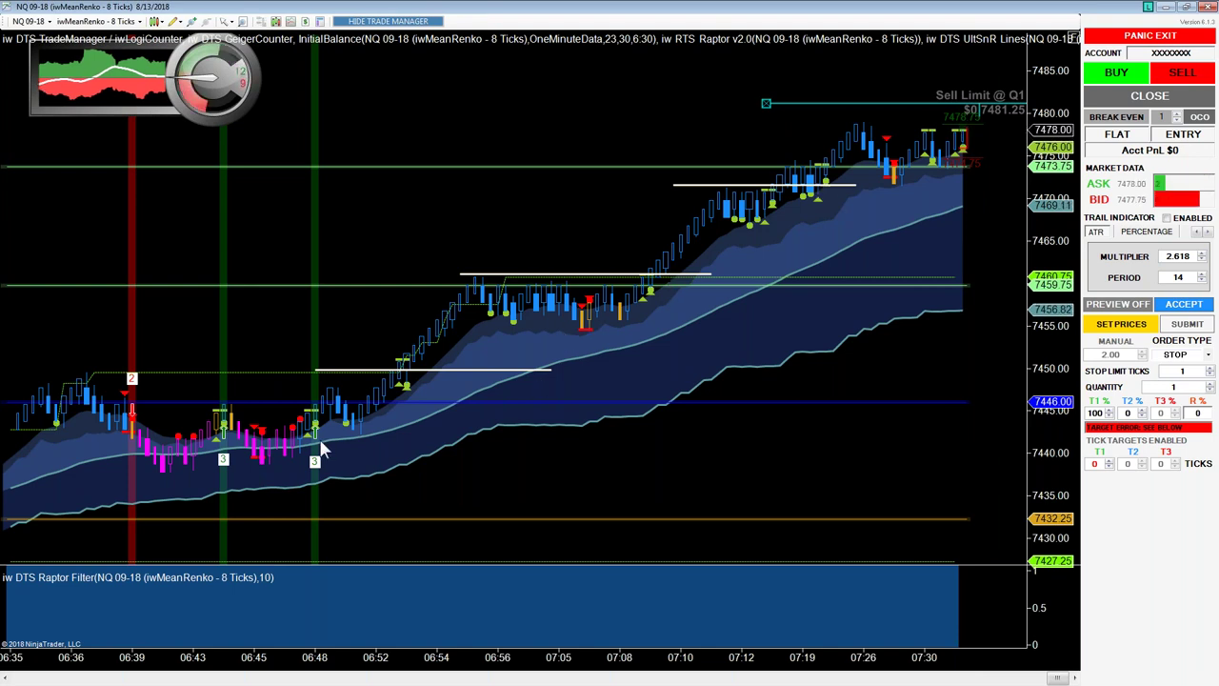
left_click(768, 99)
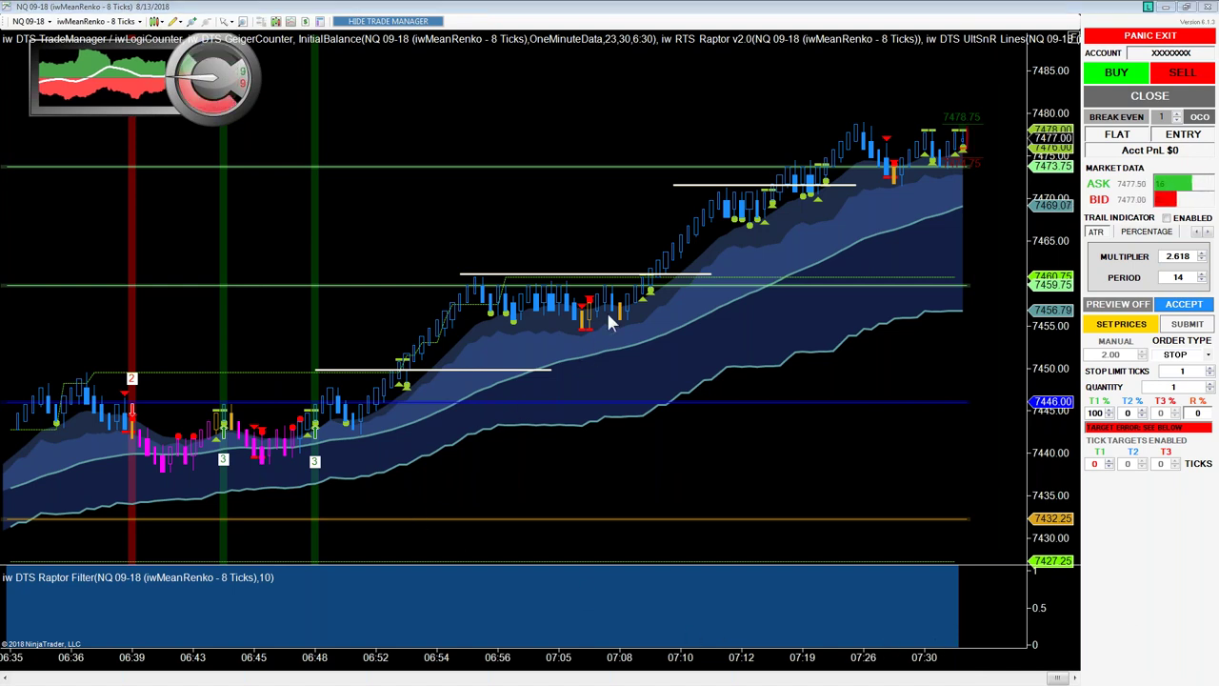
- Lower the middle white line slightly to about 7460.5, at the highs of the 06:56 to 07:09 consolidation
left_click_drag(599, 255, 613, 277)
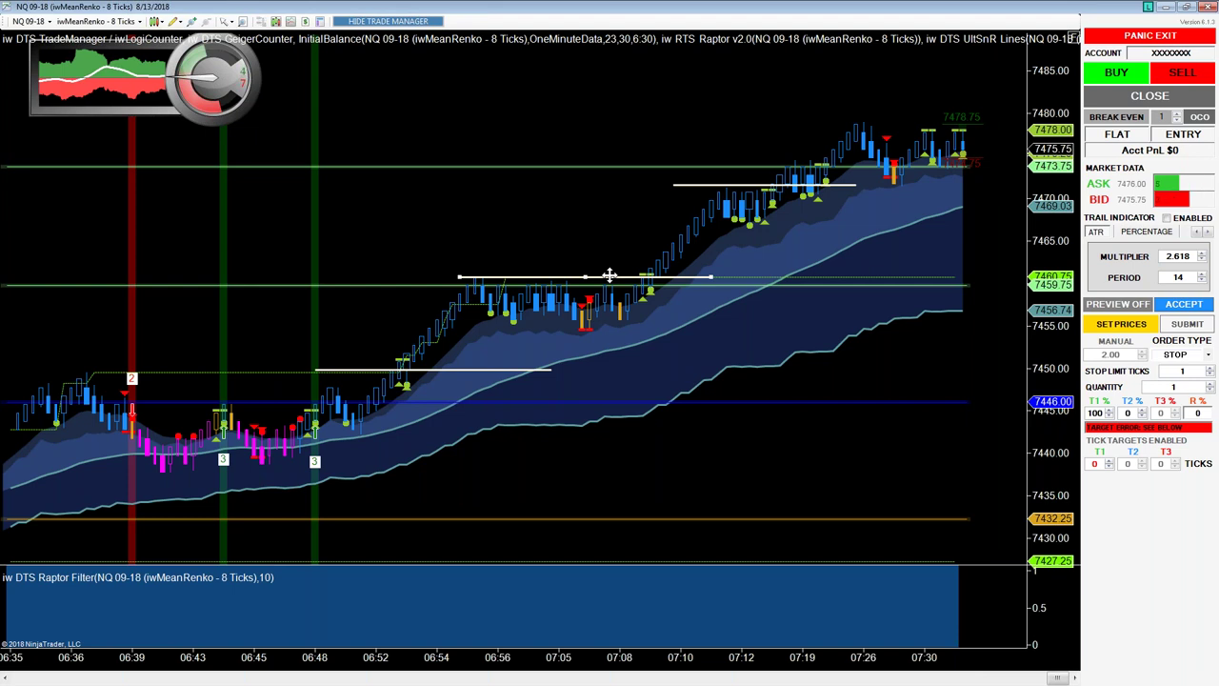
mouse_move(582, 275)
left_mouse_down()
mouse_move(559, 234)
mouse_move(629, 264)
mouse_move(597, 237)
mouse_move(585, 262)
mouse_move(593, 286)
left_mouse_up()
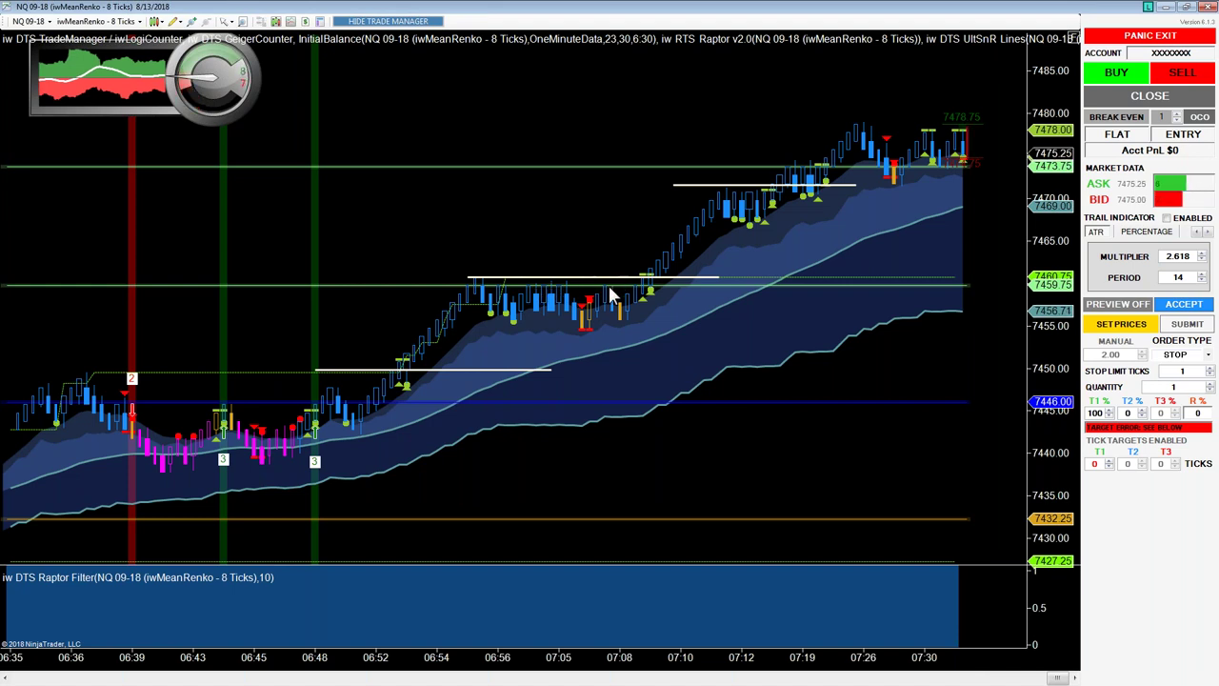
mouse_move(607, 276)
left_mouse_down()
mouse_move(596, 275)
mouse_move(634, 282)
mouse_move(626, 264)
mouse_move(597, 281)
mouse_move(631, 280)
mouse_move(599, 279)
left_mouse_up()
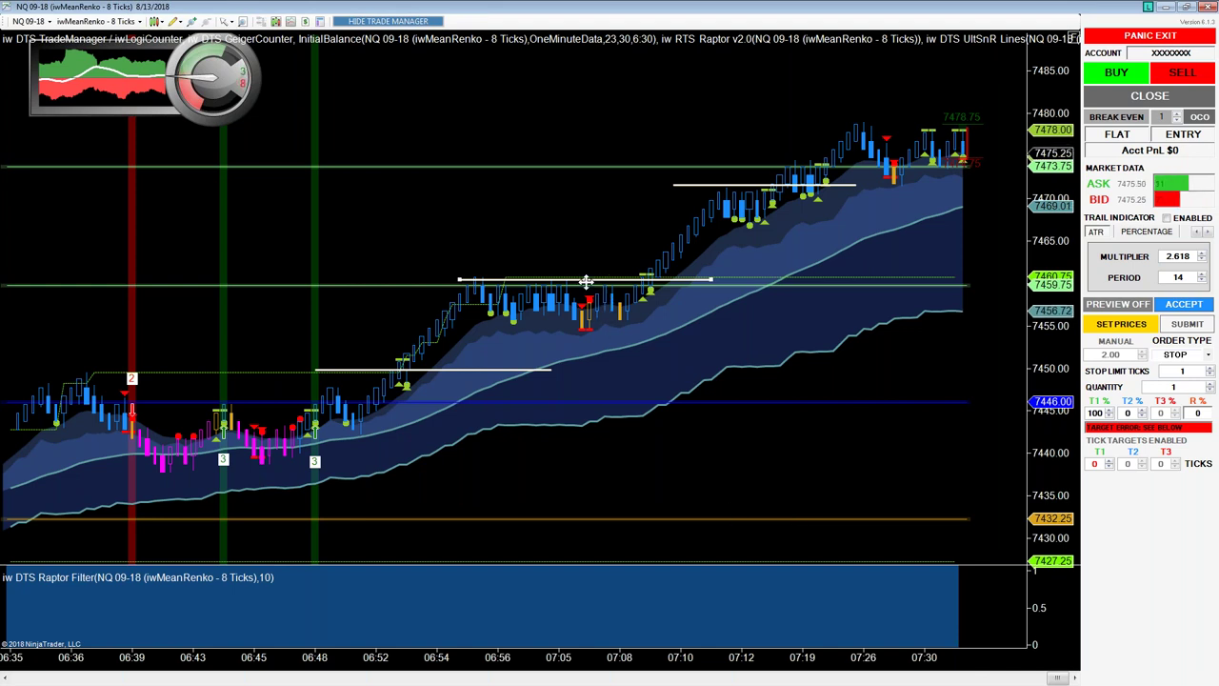
left_click_drag(585, 282, 582, 278)
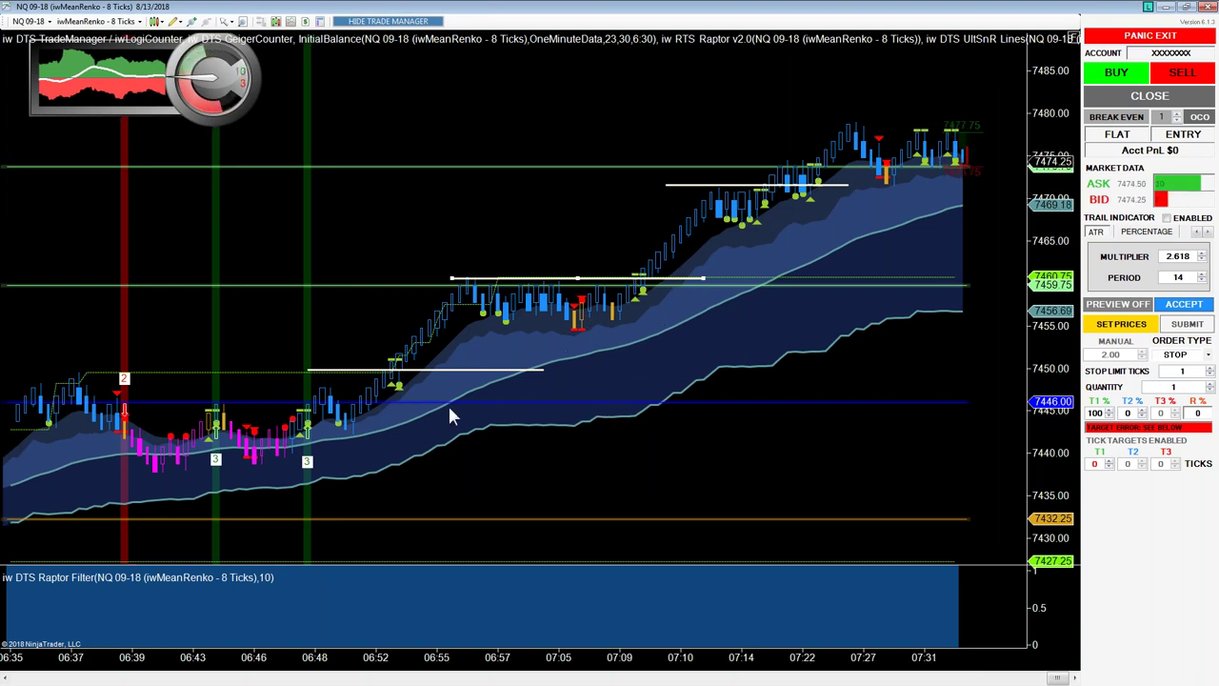
- Delete the white lines drawn across the uptrend
key("Delete")
left_click(775, 184)
key("Delete")
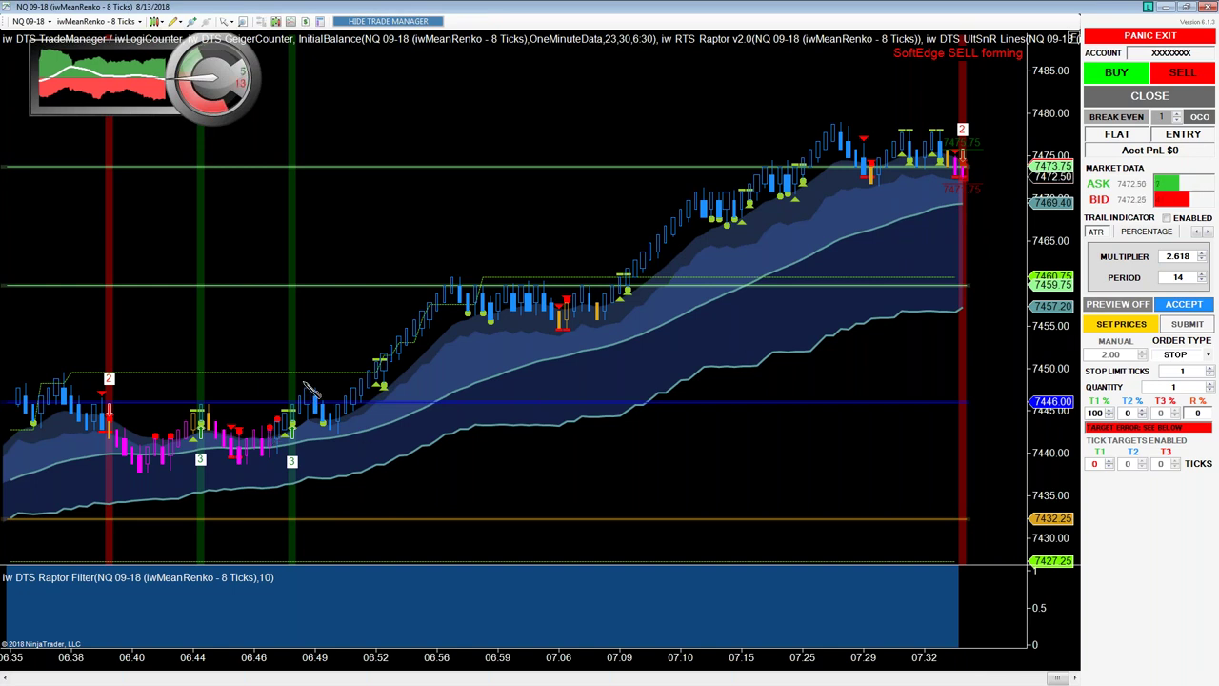
- Draw three horizontal white lines across the uptrend's breakout levels at about 7449, 7461.5 and 7472
left_click(488, 379)
left_click(444, 271)
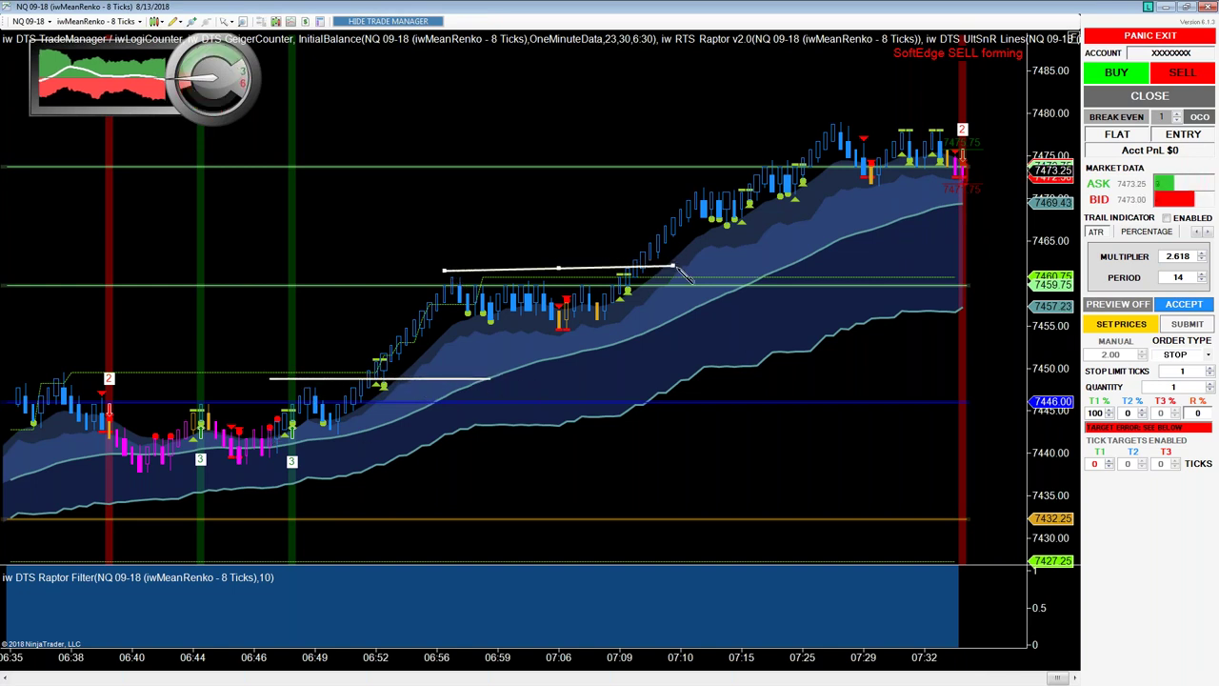
left_click(674, 271)
left_click(679, 181)
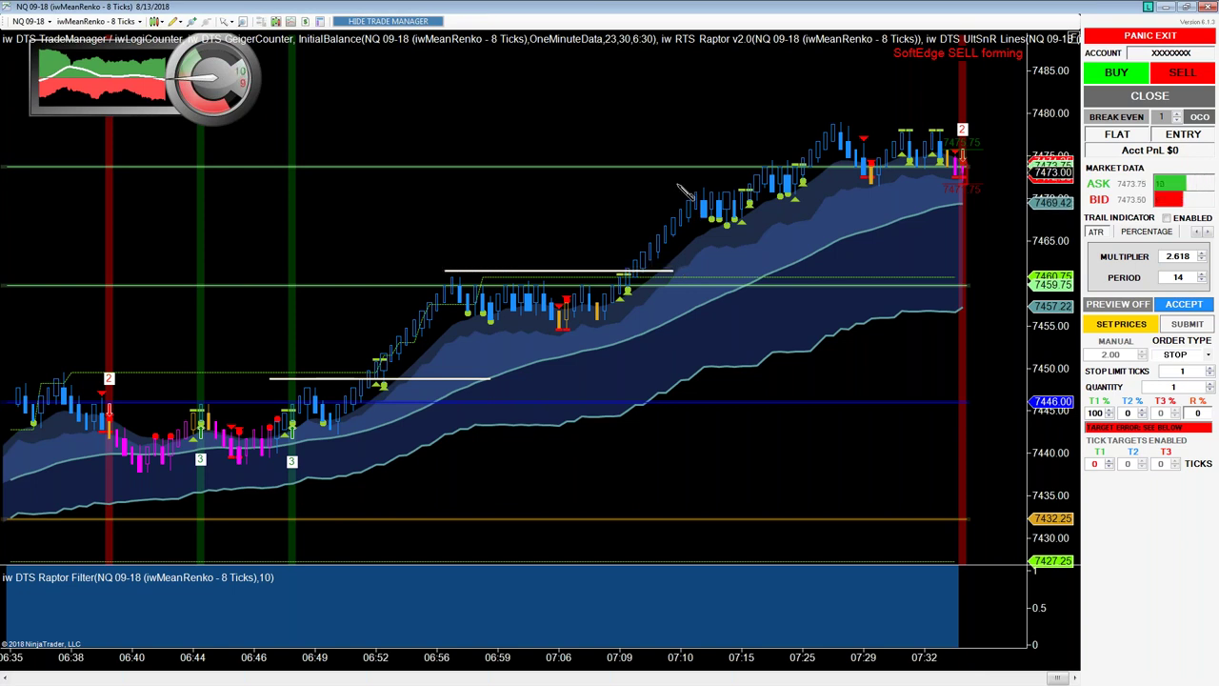
left_click(826, 181)
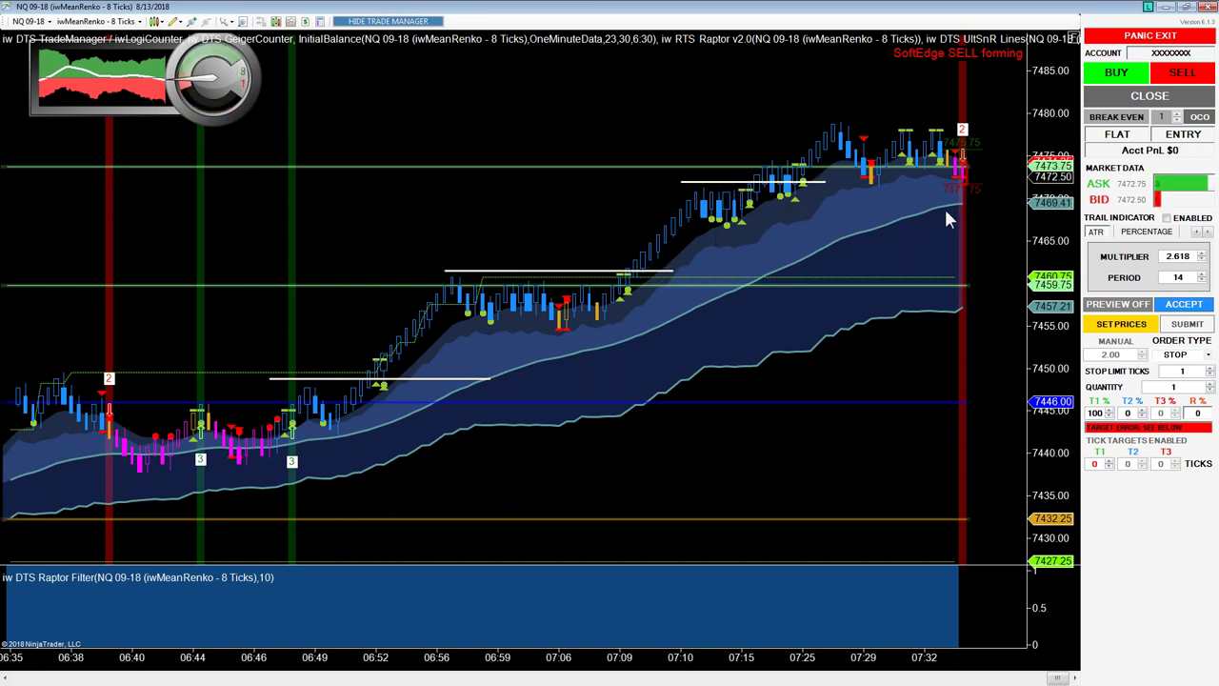
- Draw two short horizontal lines at the newest bars at about 7472.5 and 7473.5, and another far below them at about 7431.5
left_click(932, 177)
left_click(1001, 177)
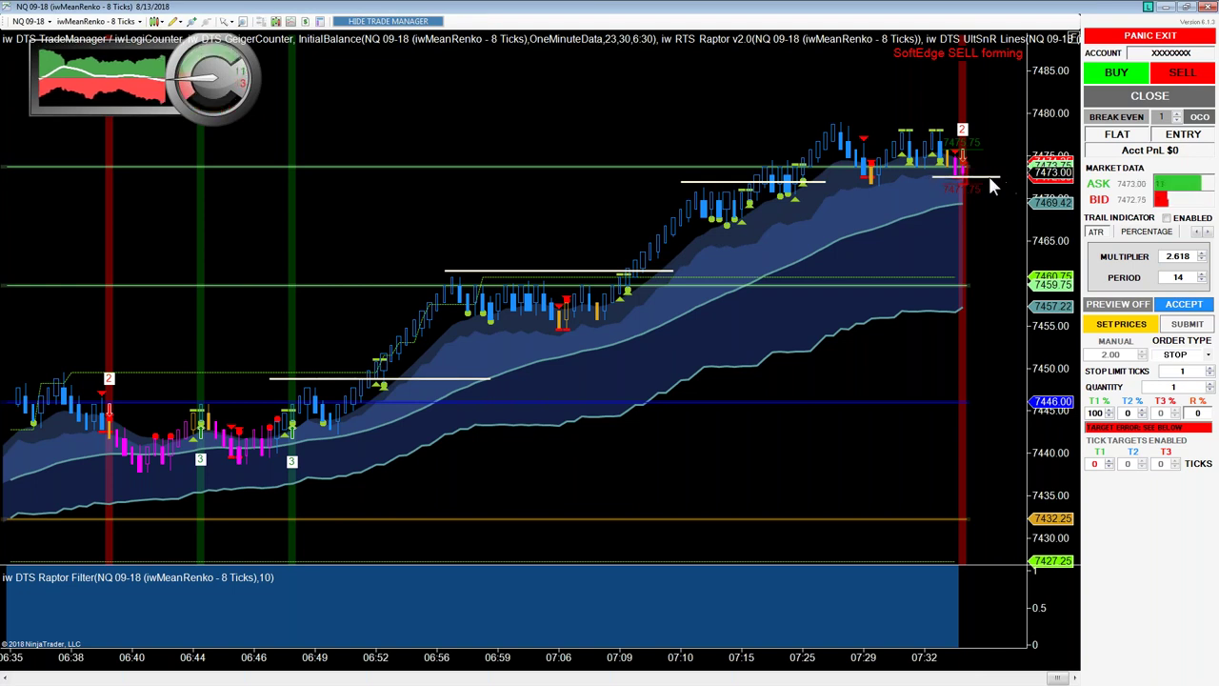
left_click(932, 168)
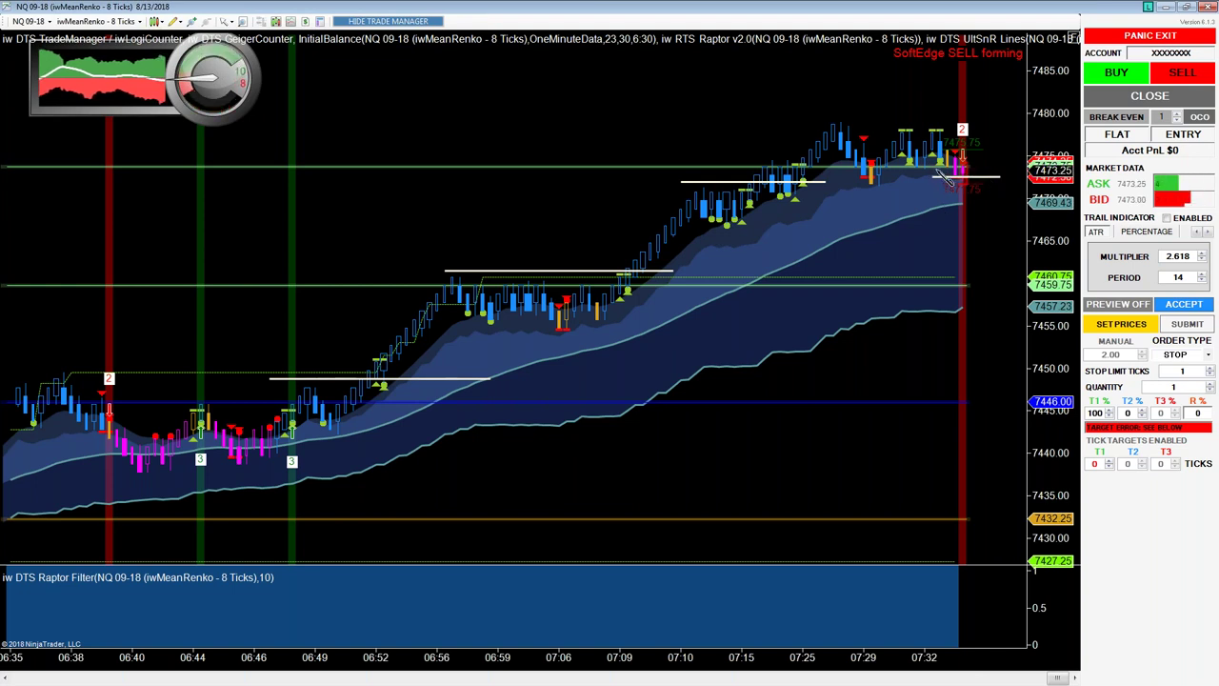
left_click(1000, 168)
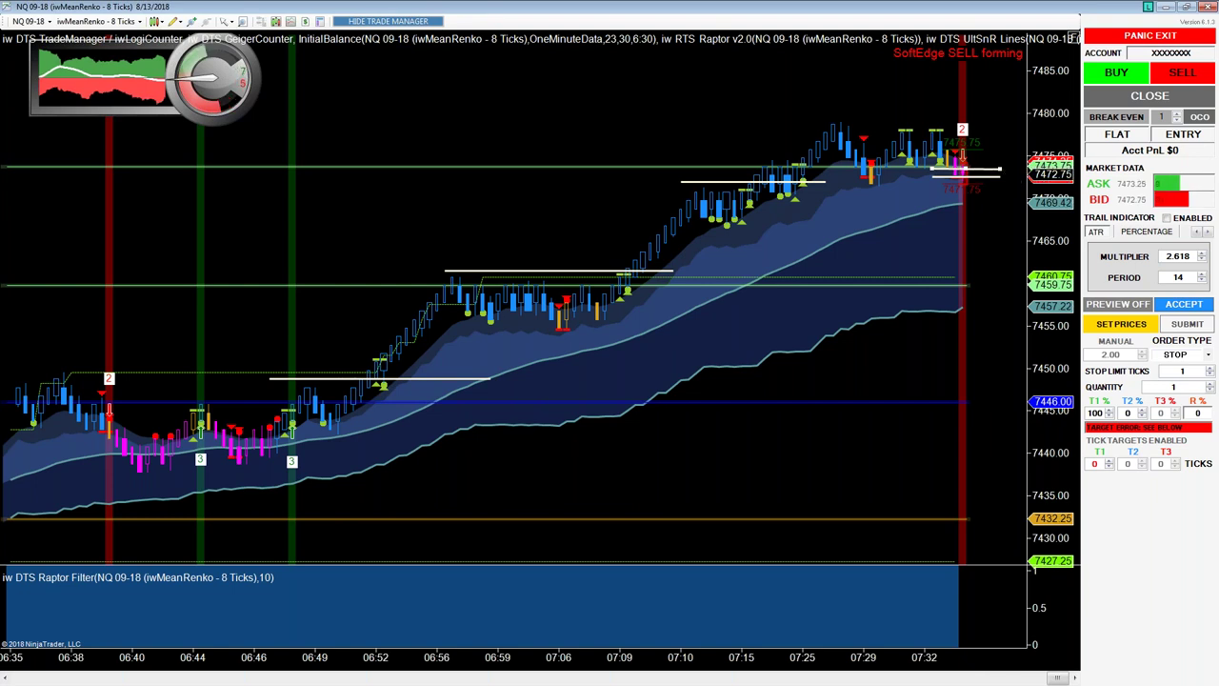
left_click(910, 524)
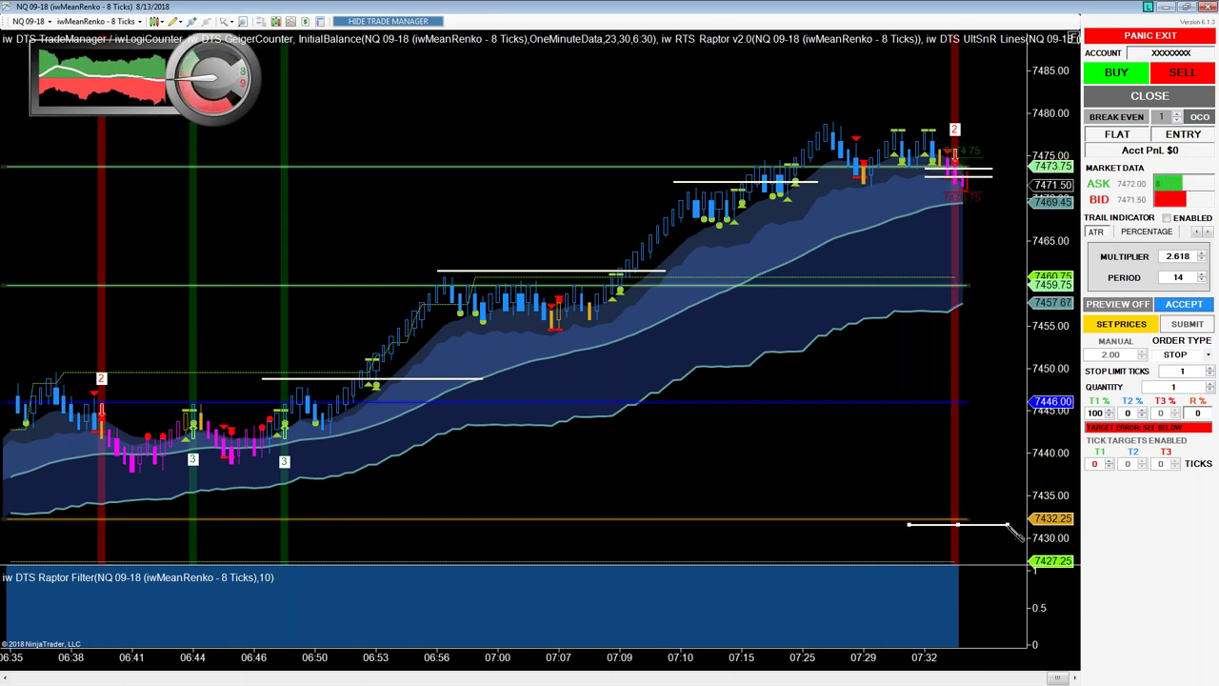
left_click(1008, 524)
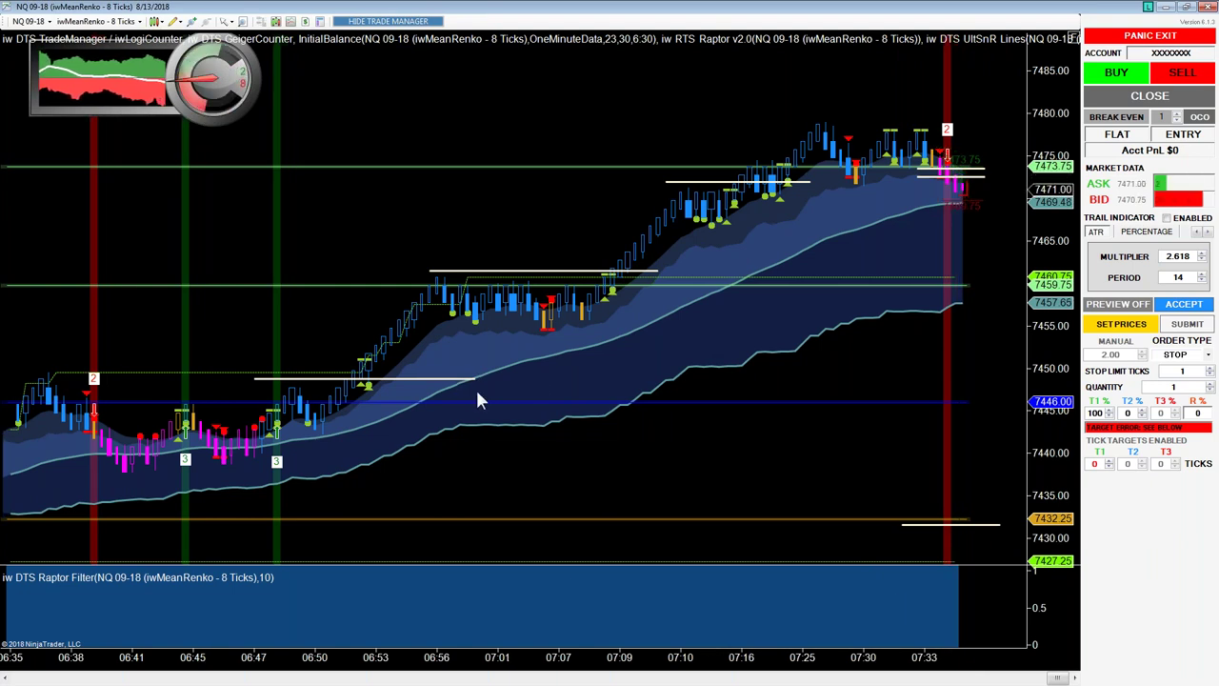
- Mark three price ranges with rectangles, about 7449 to 7473.5, 7461 to 7473, and 7431 to 7472
mouse_move(467, 379)
left_mouse_down()
mouse_move(947, 191)
mouse_move(951, 169)
mouse_move(917, 167)
left_mouse_up()
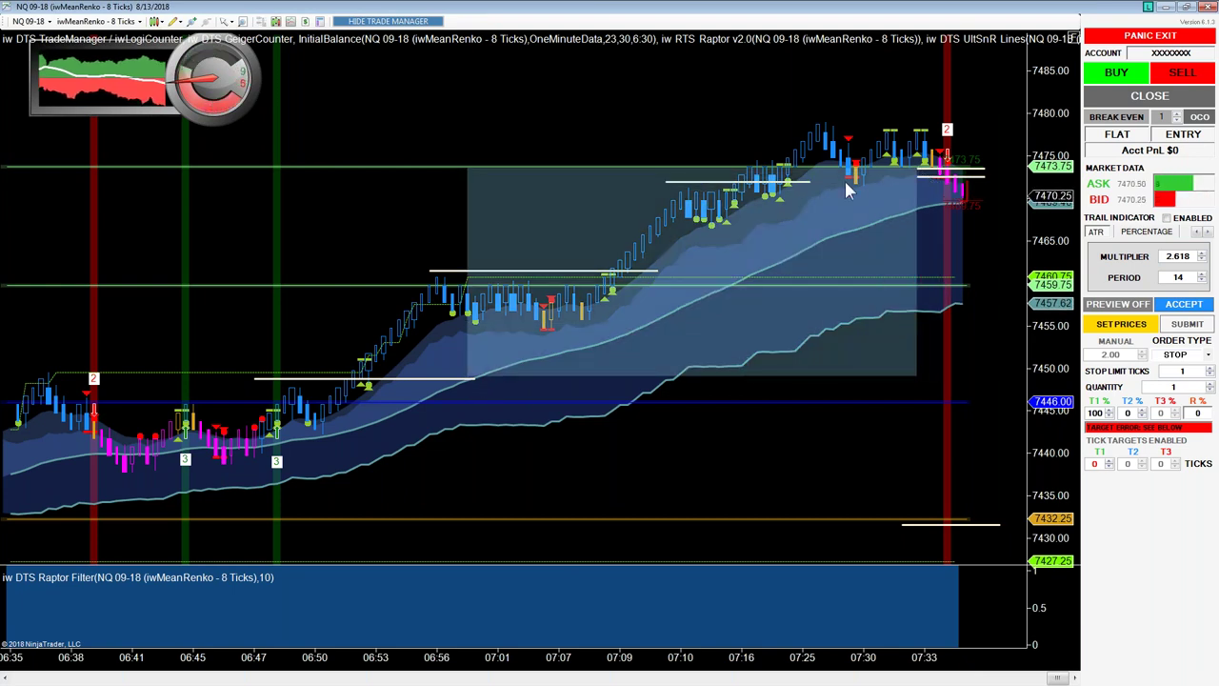
mouse_move(658, 274)
left_mouse_down()
mouse_move(849, 246)
mouse_move(951, 170)
mouse_move(924, 170)
left_mouse_up()
mouse_move(781, 181)
left_mouse_down()
mouse_move(950, 370)
mouse_move(1012, 534)
left_mouse_up()
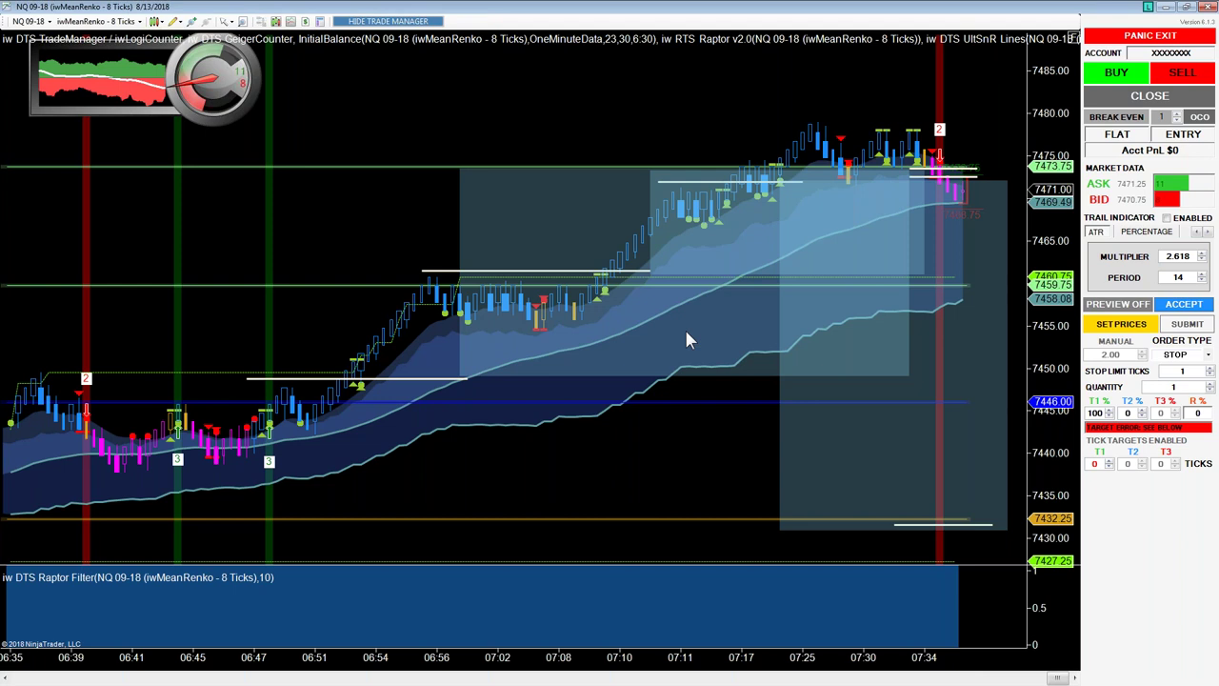
- Remove all drawing objects from the chart, including every line and rectangle
left_click(175, 21)
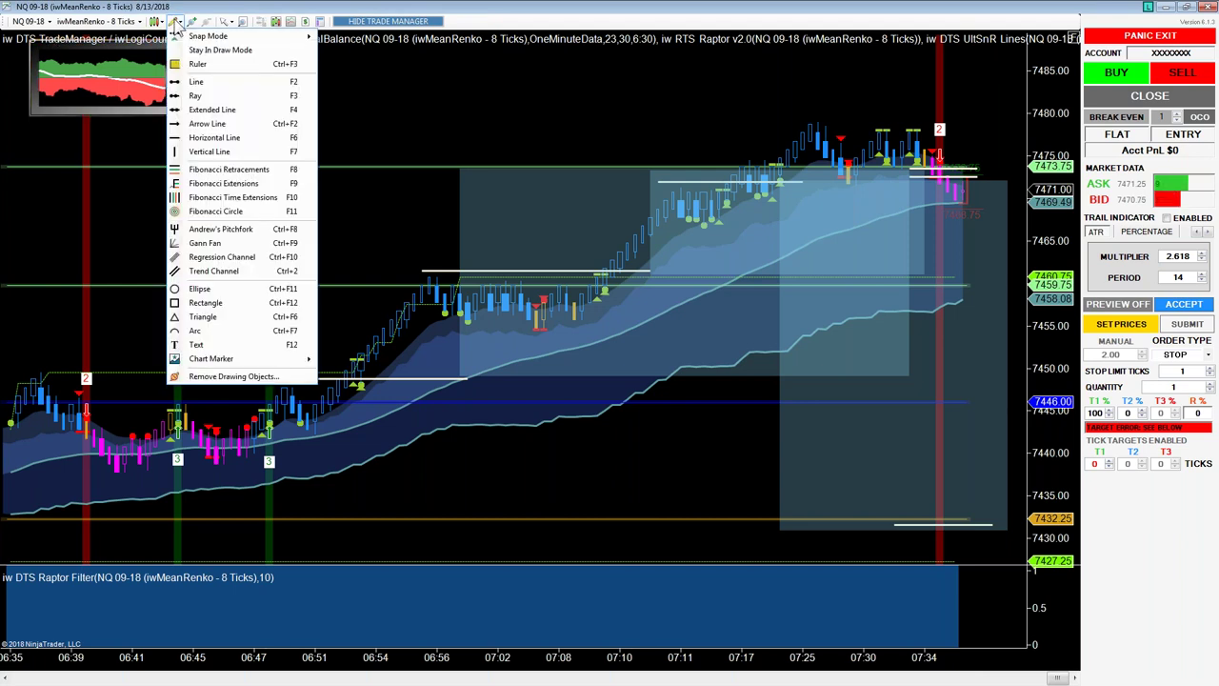
left_click(175, 21)
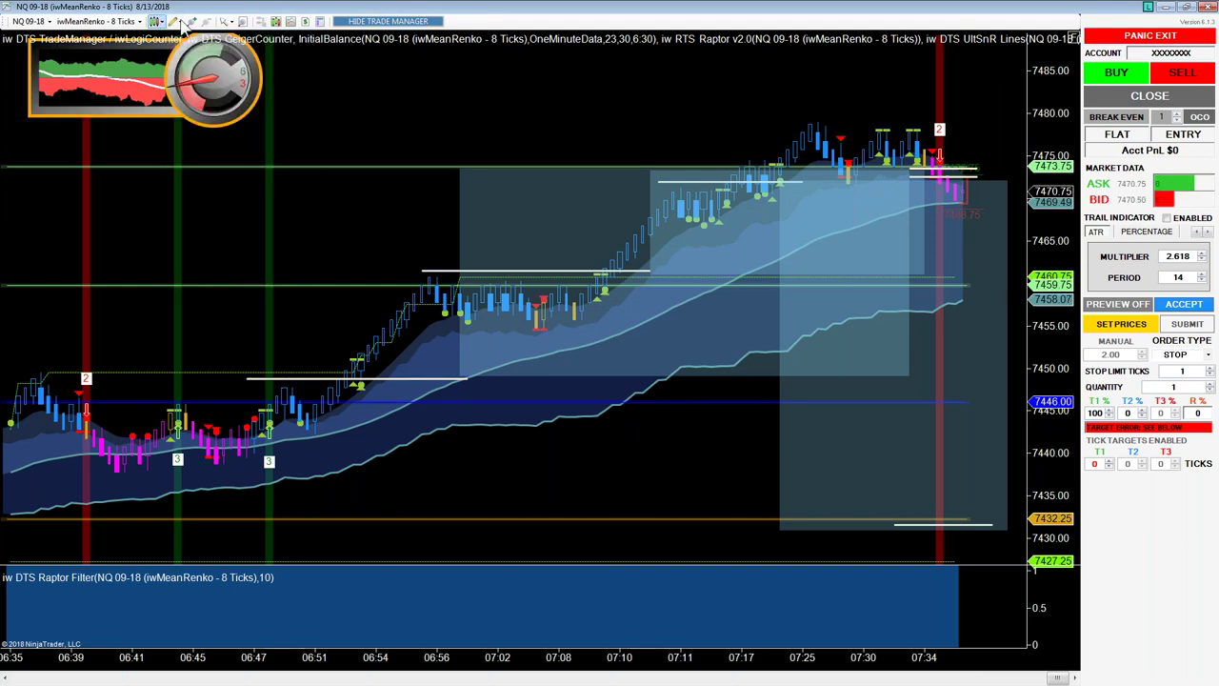
left_click(179, 22)
left_click(214, 377)
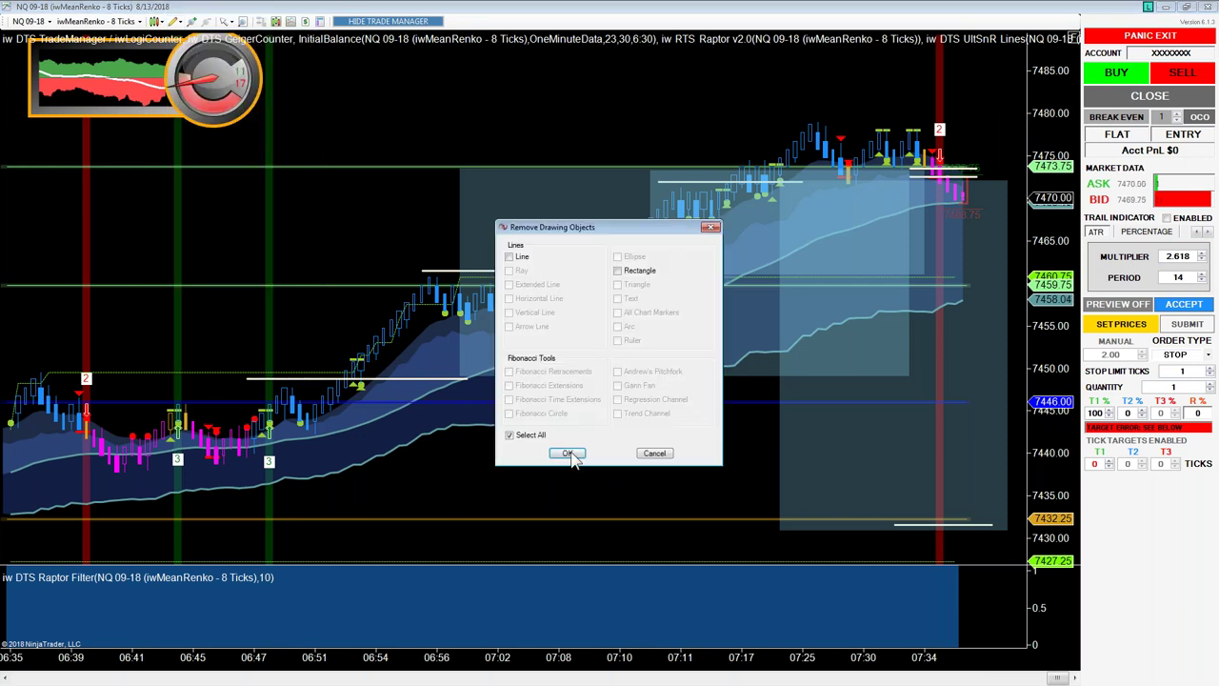
left_click(567, 453)
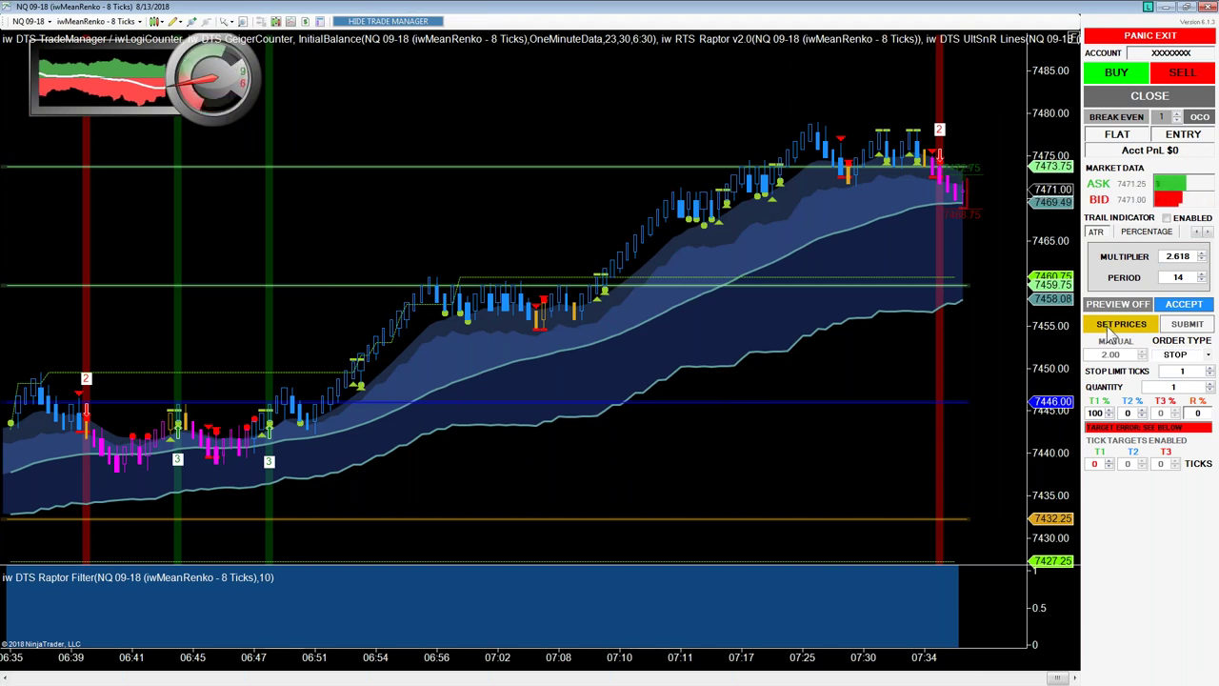
- Set the first profit target (T1) in the trade manager to 20 ticks
left_click(1110, 461)
left_click(1109, 461)
left_click(1109, 461)
left_click(1110, 461)
left_click(1109, 461)
left_click(1110, 461)
left_click(1110, 461)
left_click(1110, 461)
left_click(1110, 461)
left_click(1110, 461)
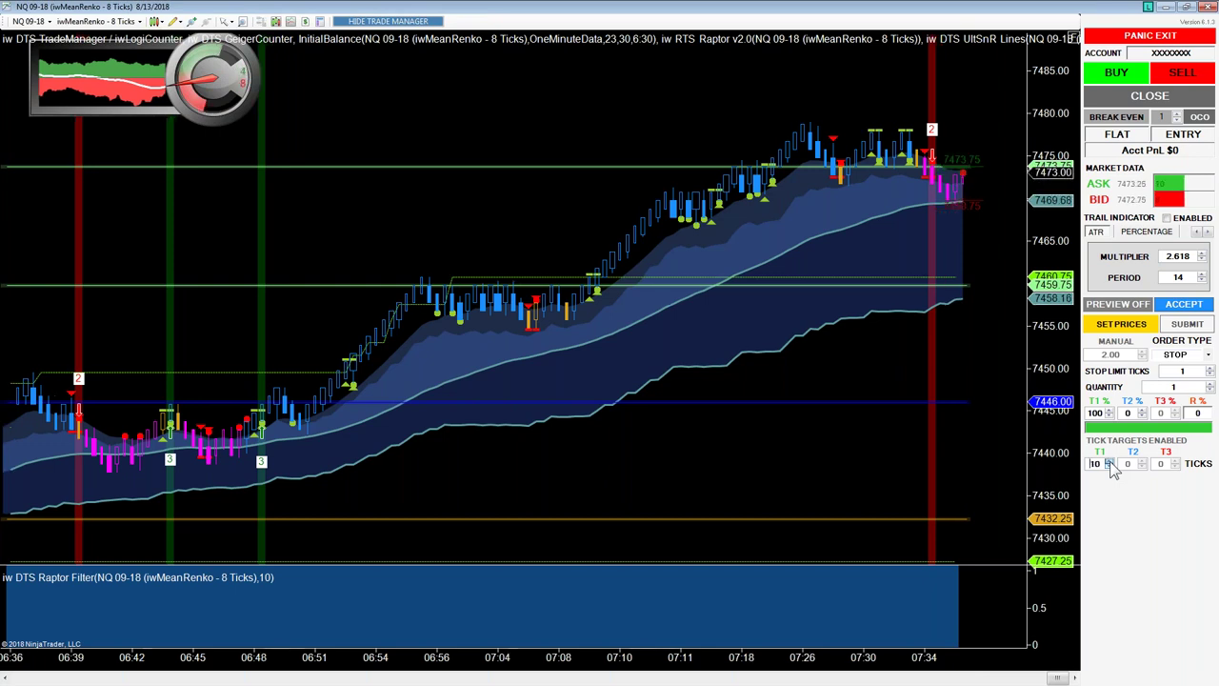
left_click(1110, 463)
left_click(1109, 463)
left_click(1110, 463)
left_click(1109, 463)
left_click(1110, 463)
left_click(1110, 463)
left_click(1110, 463)
left_click(1110, 462)
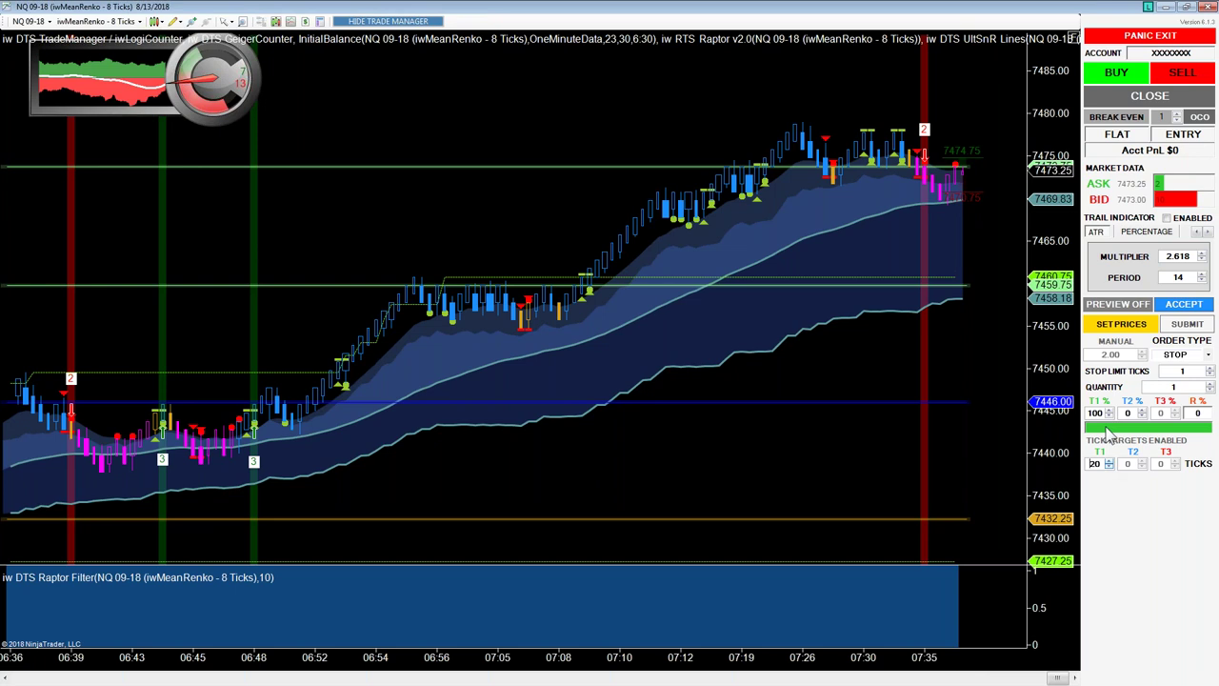
- Set up a short trade on the chart with the entry at 7472.50 and the stop loss at 7482.75
left_click(1127, 326)
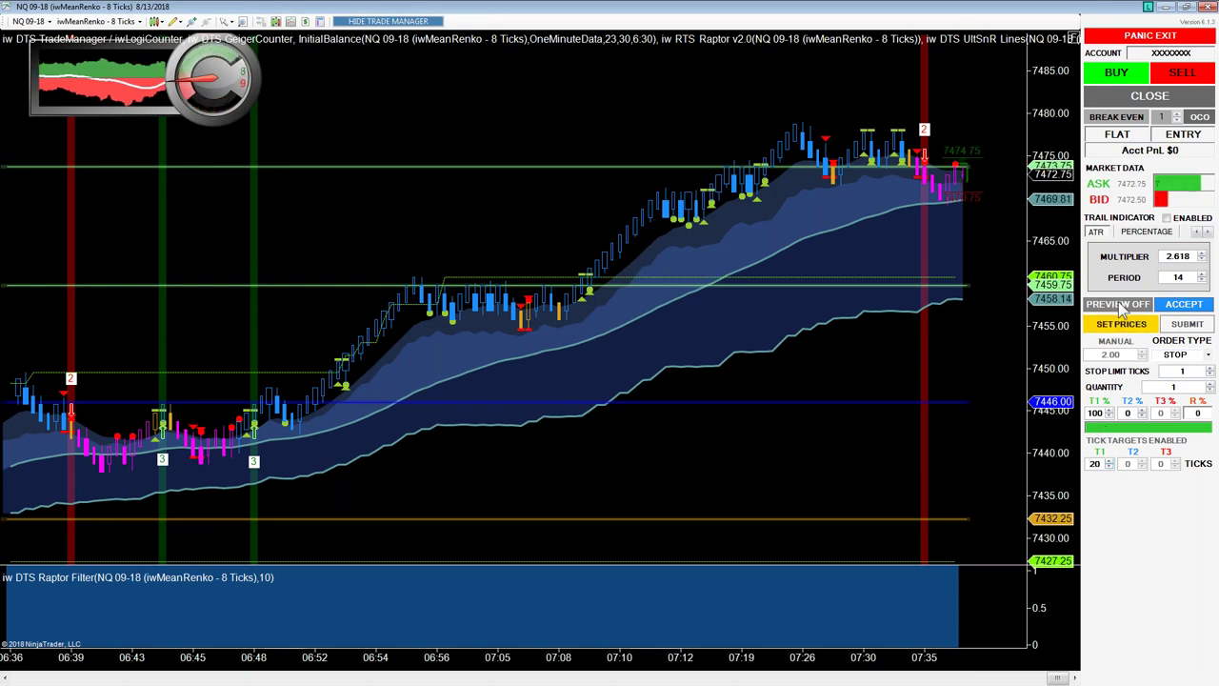
left_click(980, 174)
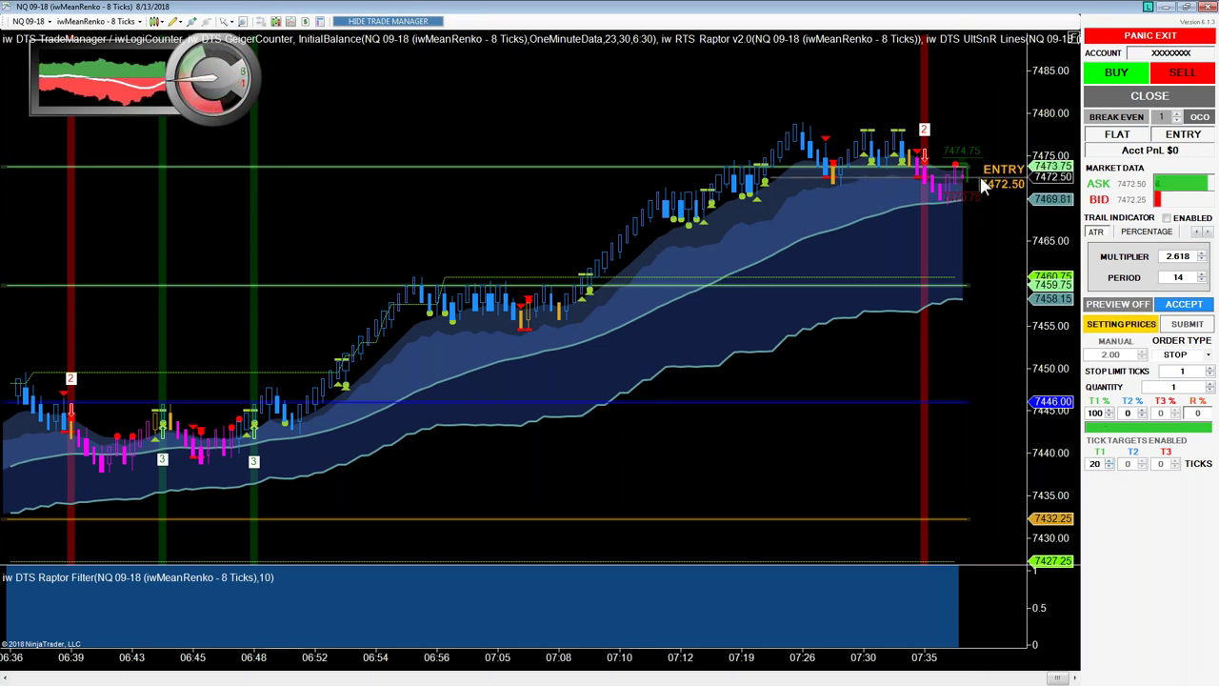
left_click(973, 87)
left_click_drag(973, 89, 948, 131)
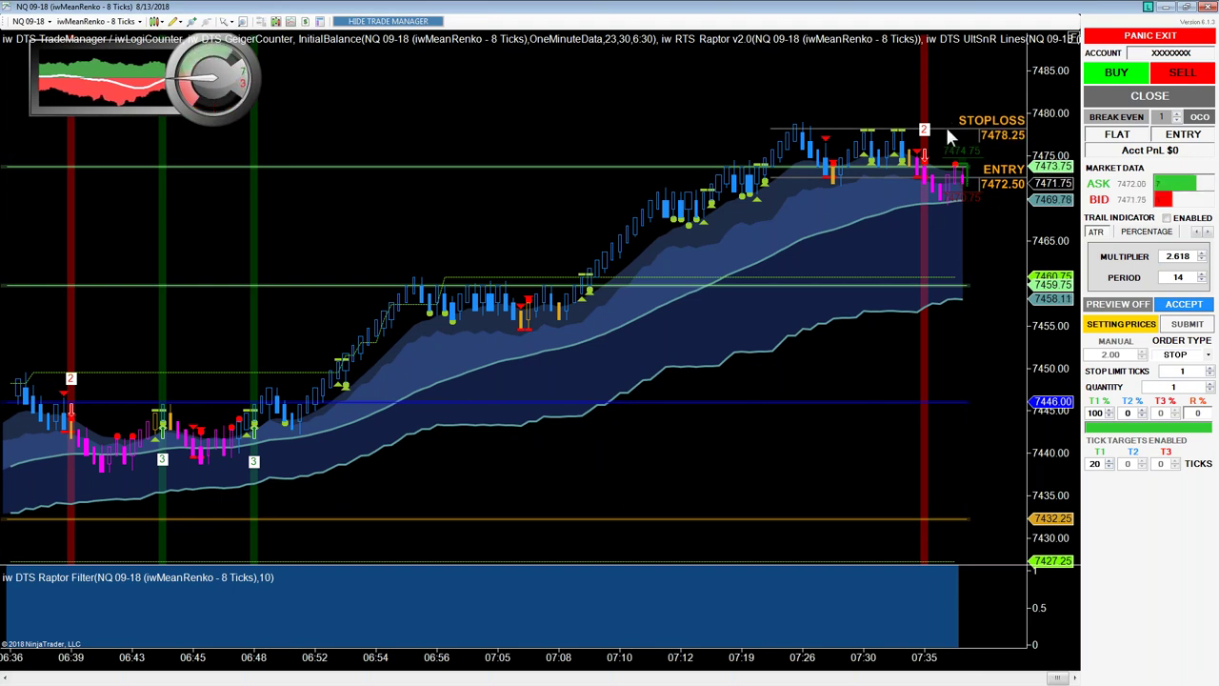
left_click_drag(947, 129, 967, 87)
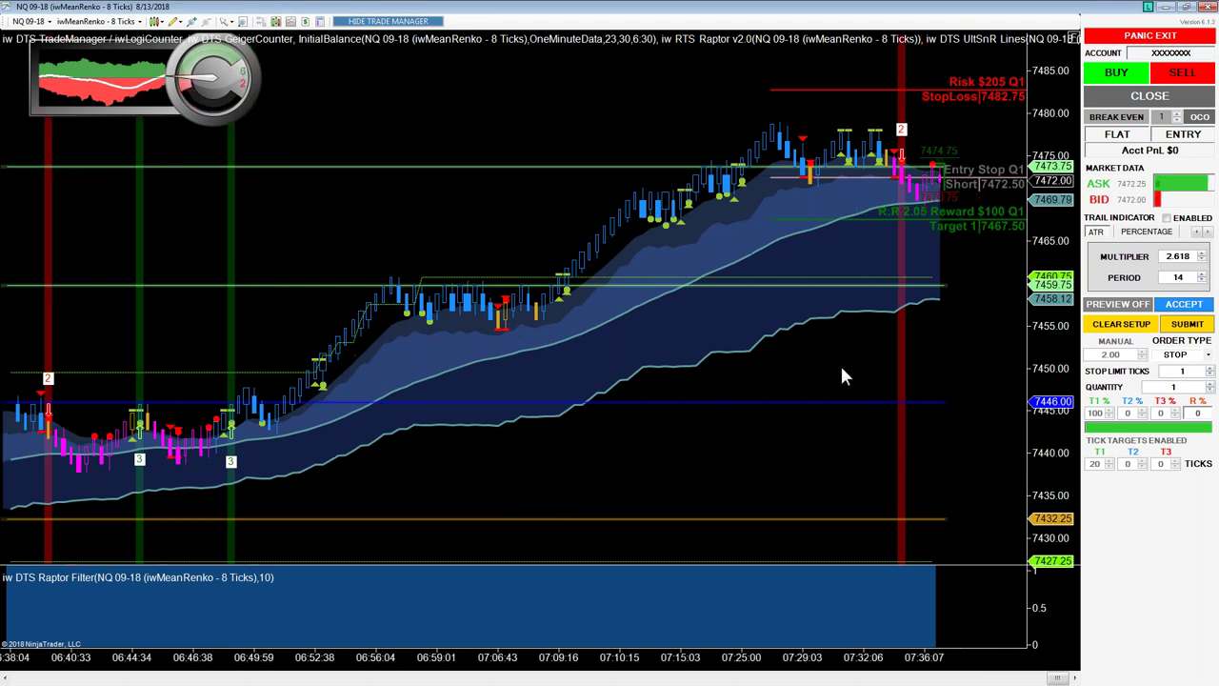
- Draw a horizontal white line over the newest bars at about 7478.5 and move it down to about 7475.25
scroll(842, 376, "down", 3)
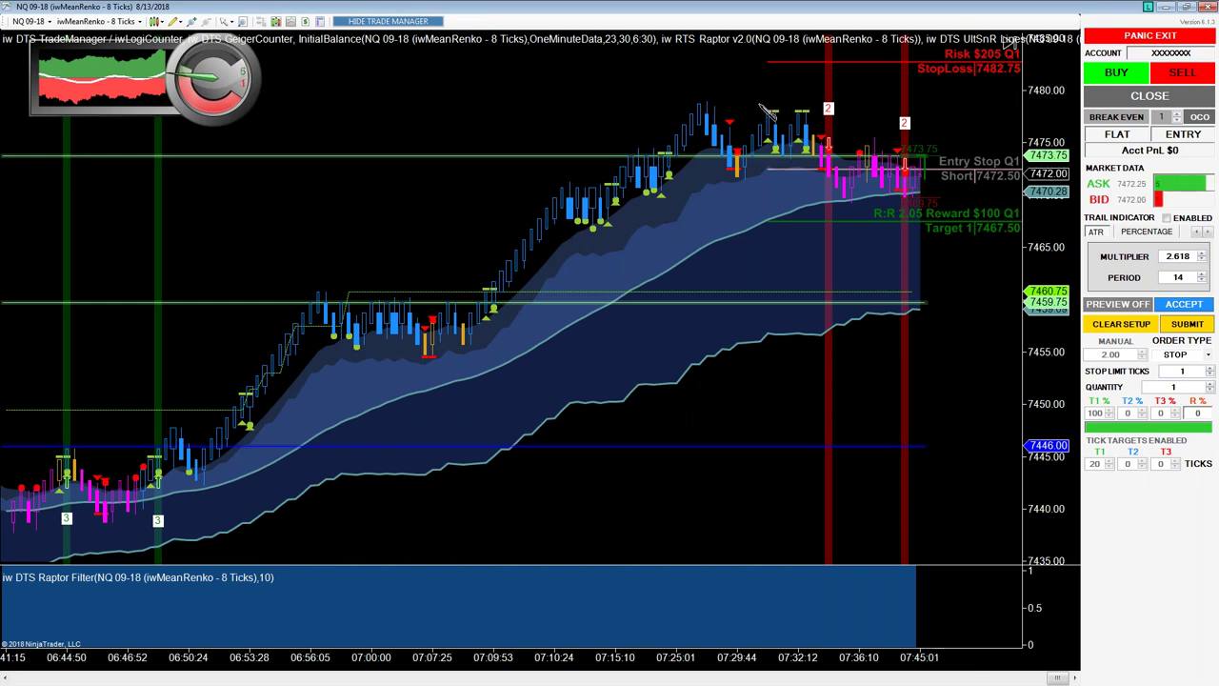
left_click_drag(759, 104, 996, 99)
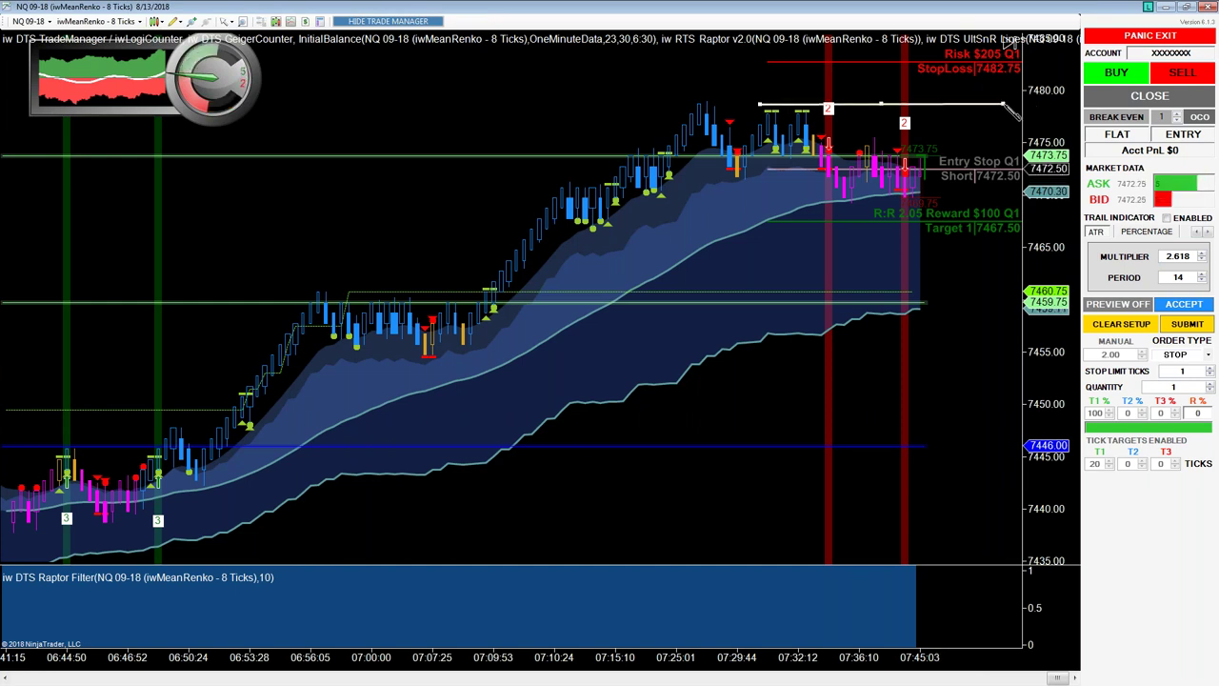
left_click(1002, 104)
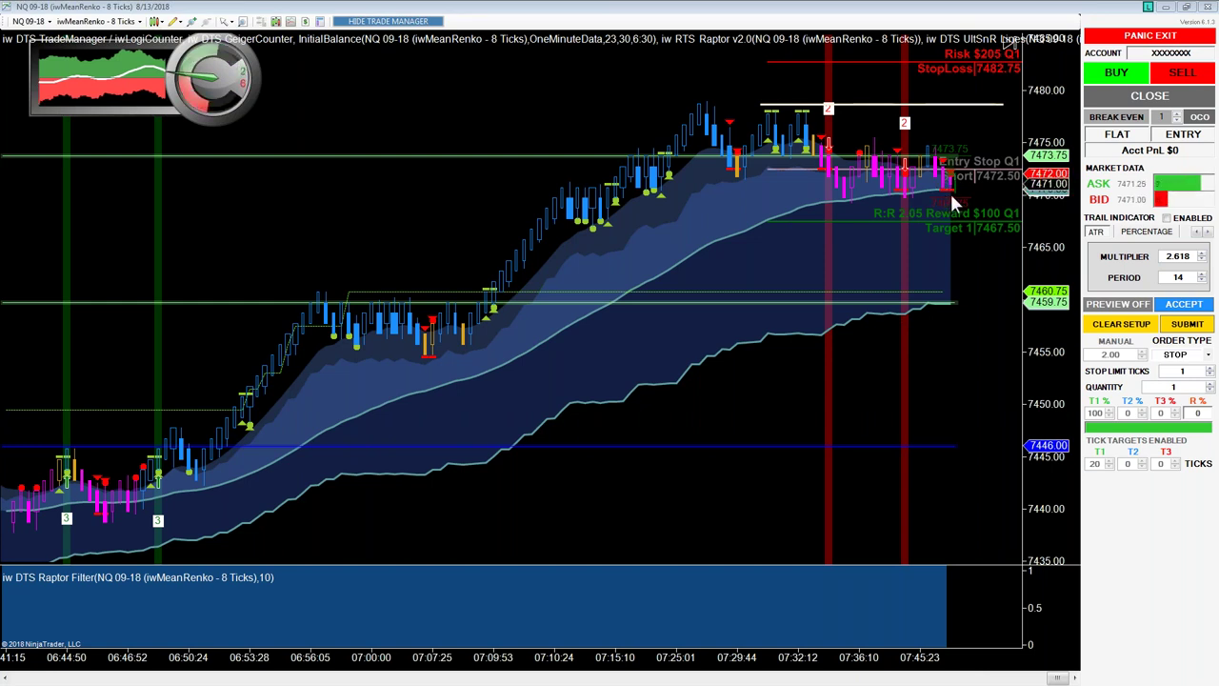
left_click_drag(952, 107, 963, 135)
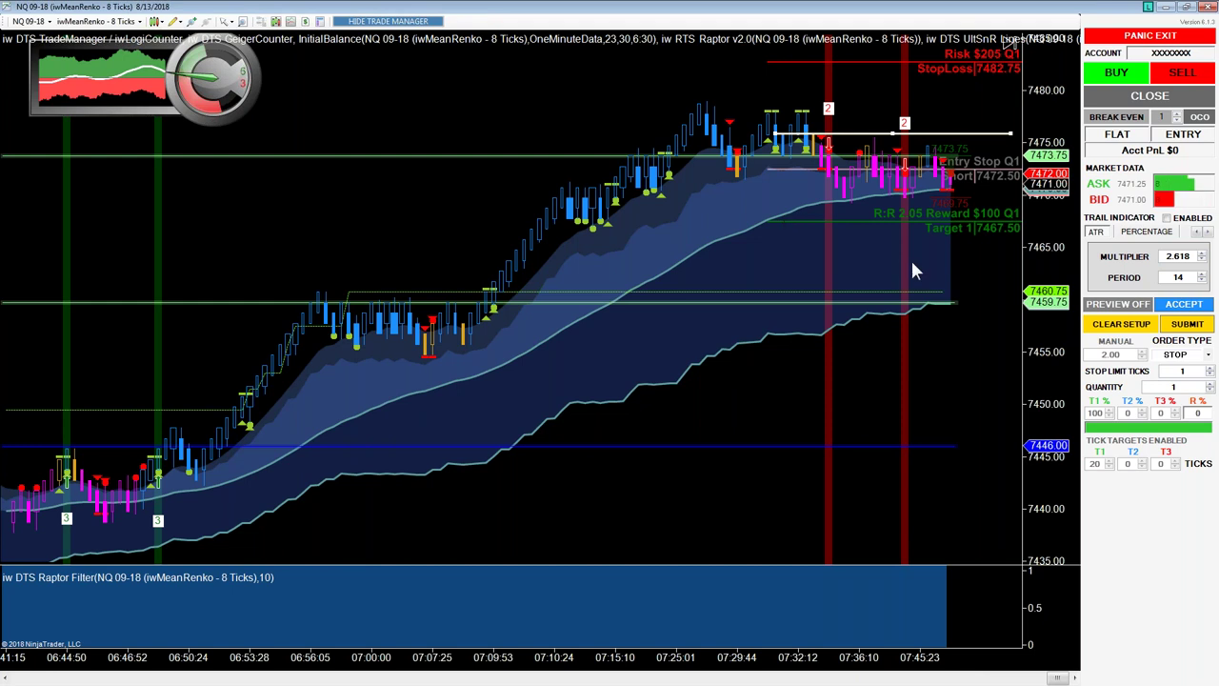
left_click_drag(953, 133, 949, 105)
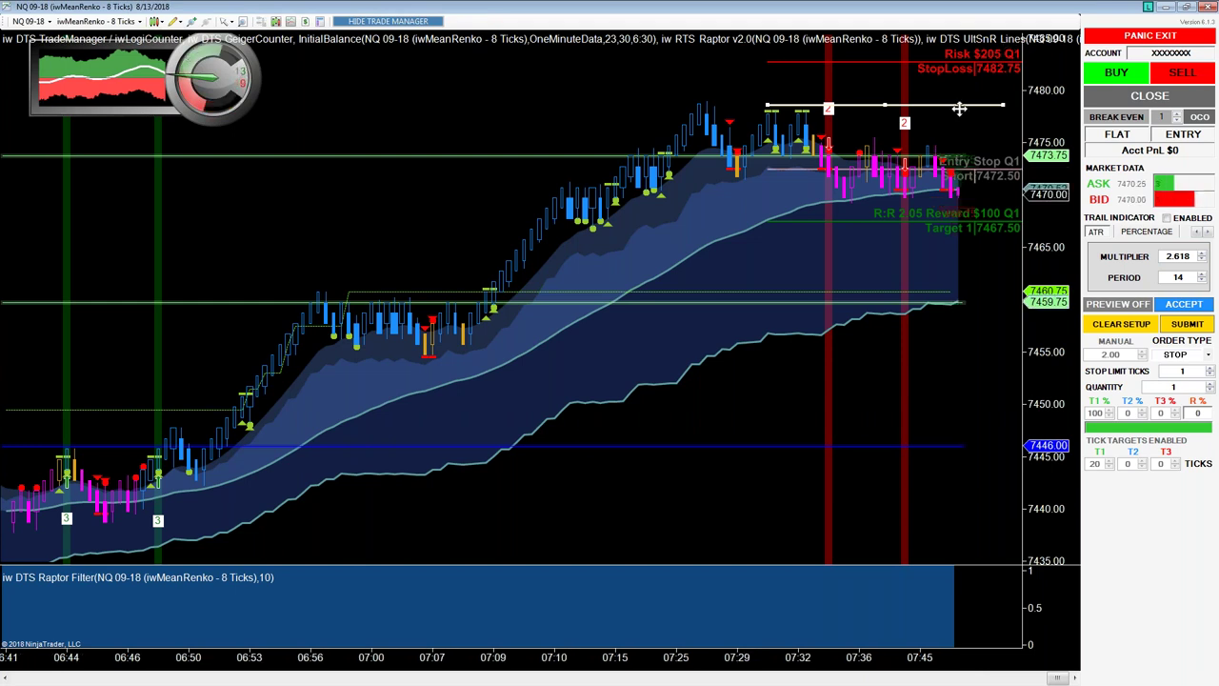
left_click_drag(959, 105, 978, 143)
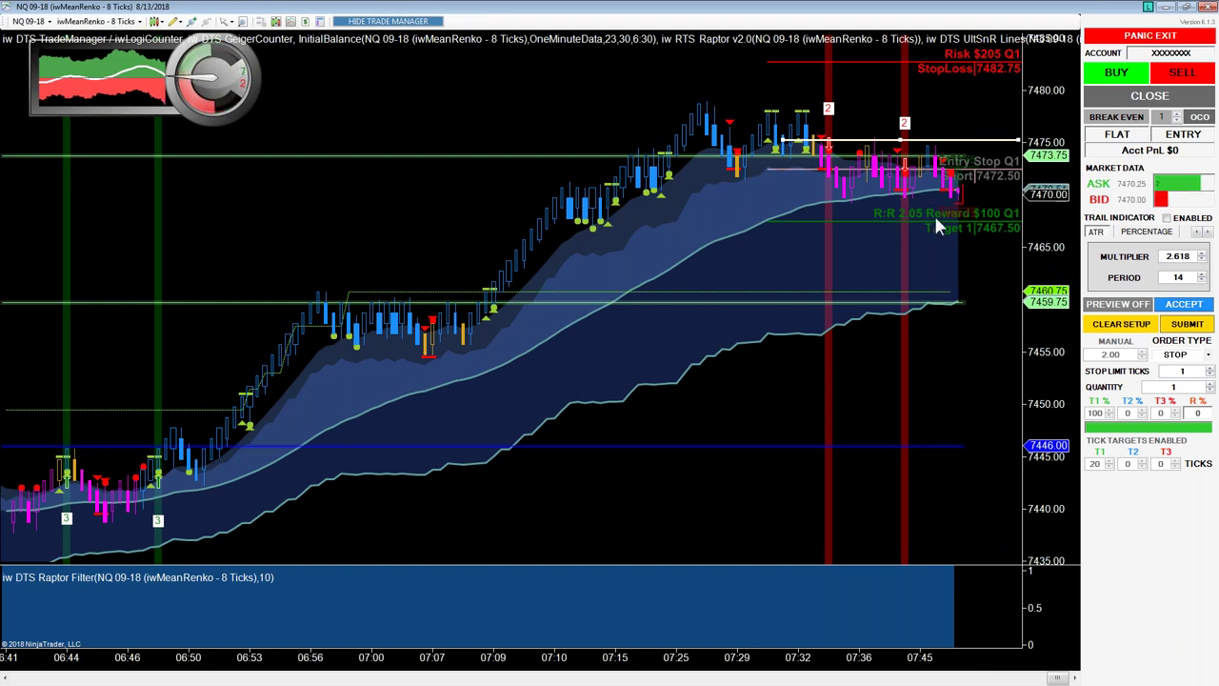
- Draw a short horizontal white line below the newest bars at about 7468.5 and clear the existing short trade setup
left_click_drag(920, 211, 1012, 219)
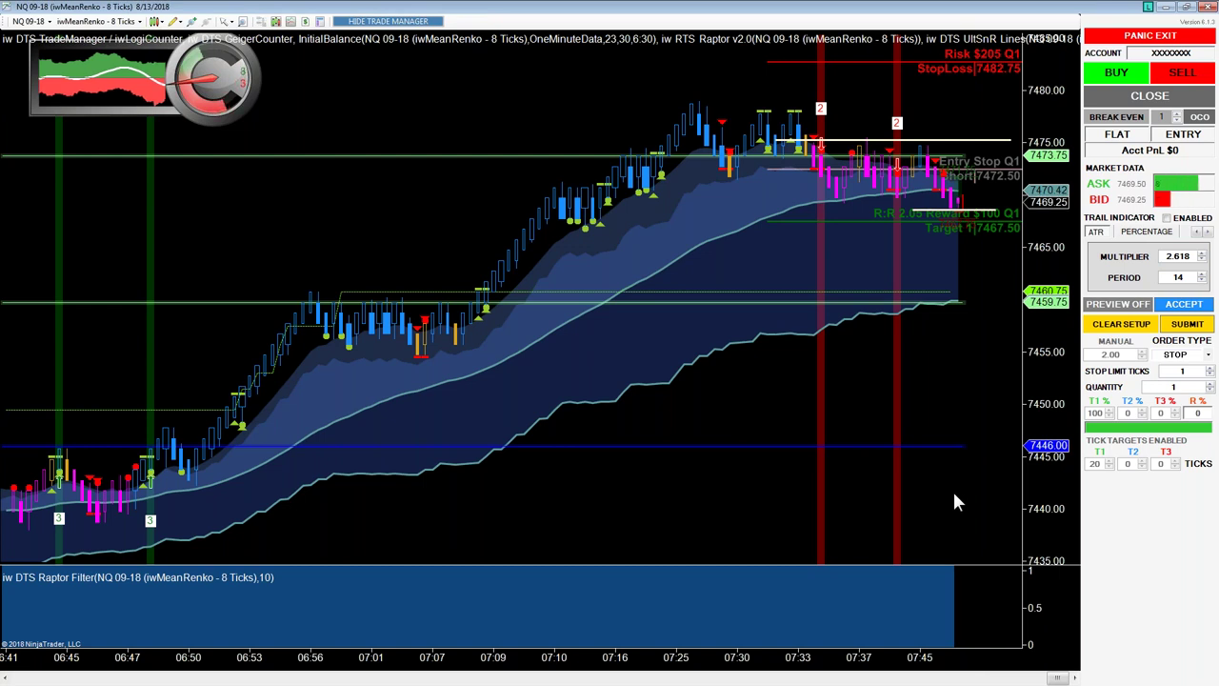
left_click_drag(951, 140, 954, 176)
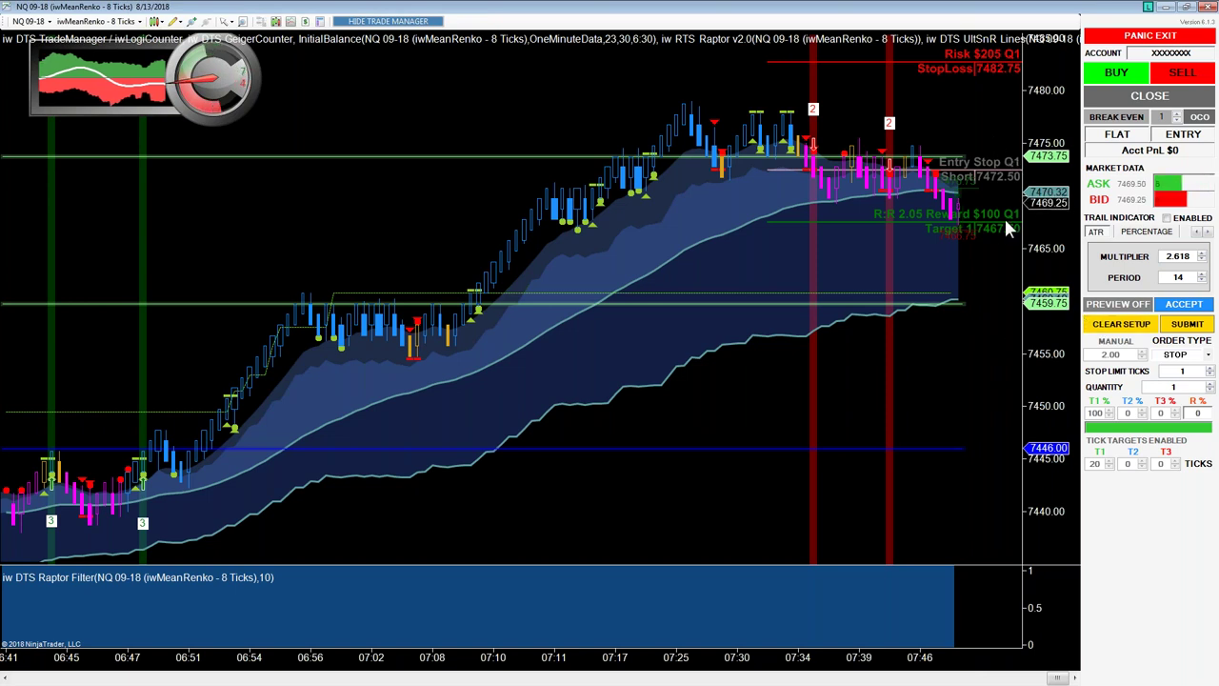
left_click(1110, 326)
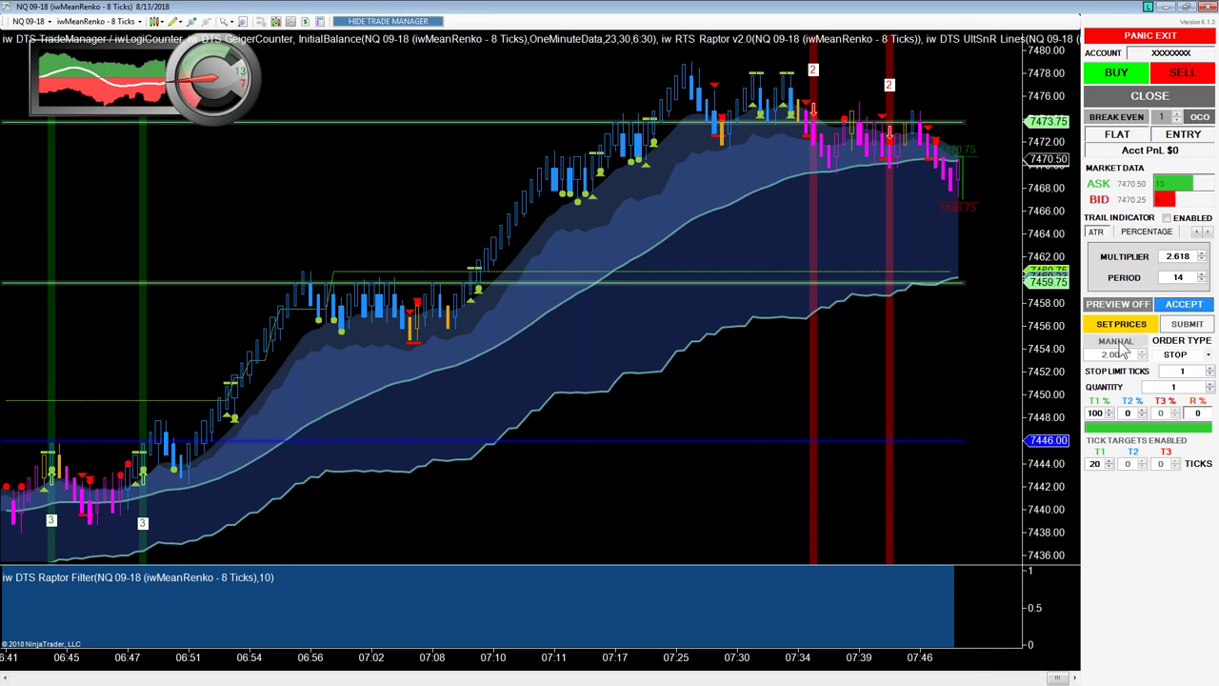
- Set the order quantity in the trade manager to 10
left_click(1209, 383)
left_click(1210, 383)
left_click(1210, 383)
left_click(1210, 383)
left_click(1210, 383)
left_click(1209, 383)
left_click(1209, 383)
left_click(1209, 383)
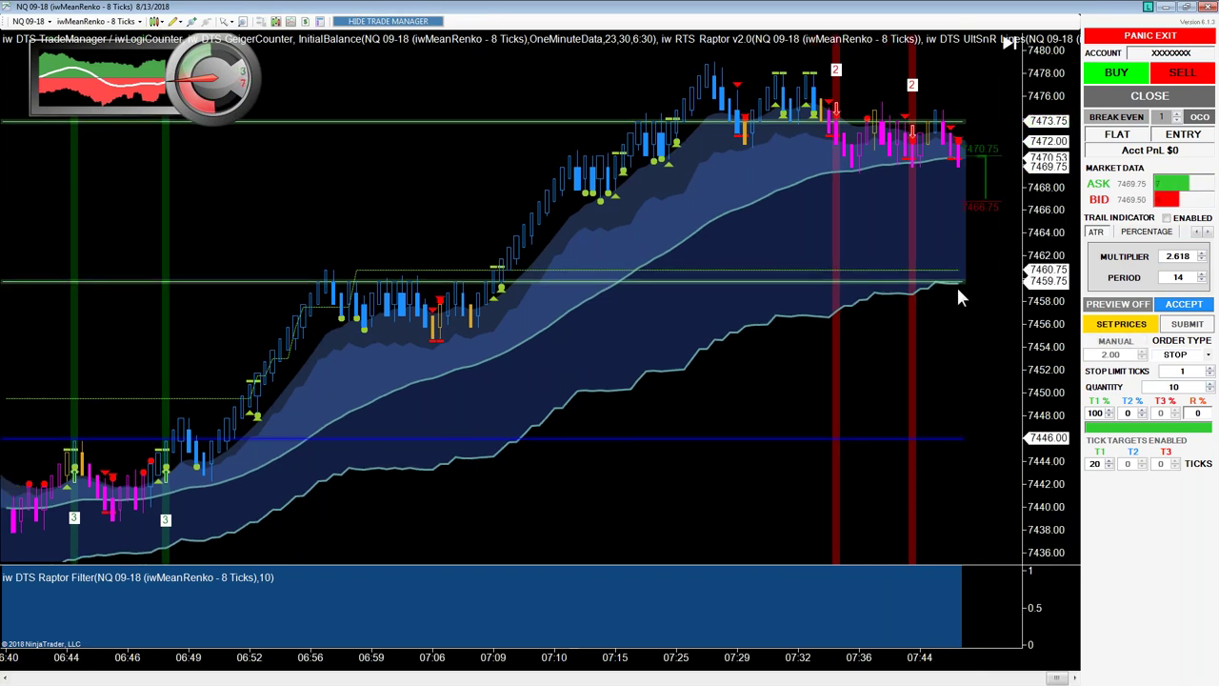
- Plan a short trade from the second red signal with entry at 7472.50 and stop loss at 7481.50, and clear the setup
scroll(956, 286, "up", 2)
left_click(1105, 329)
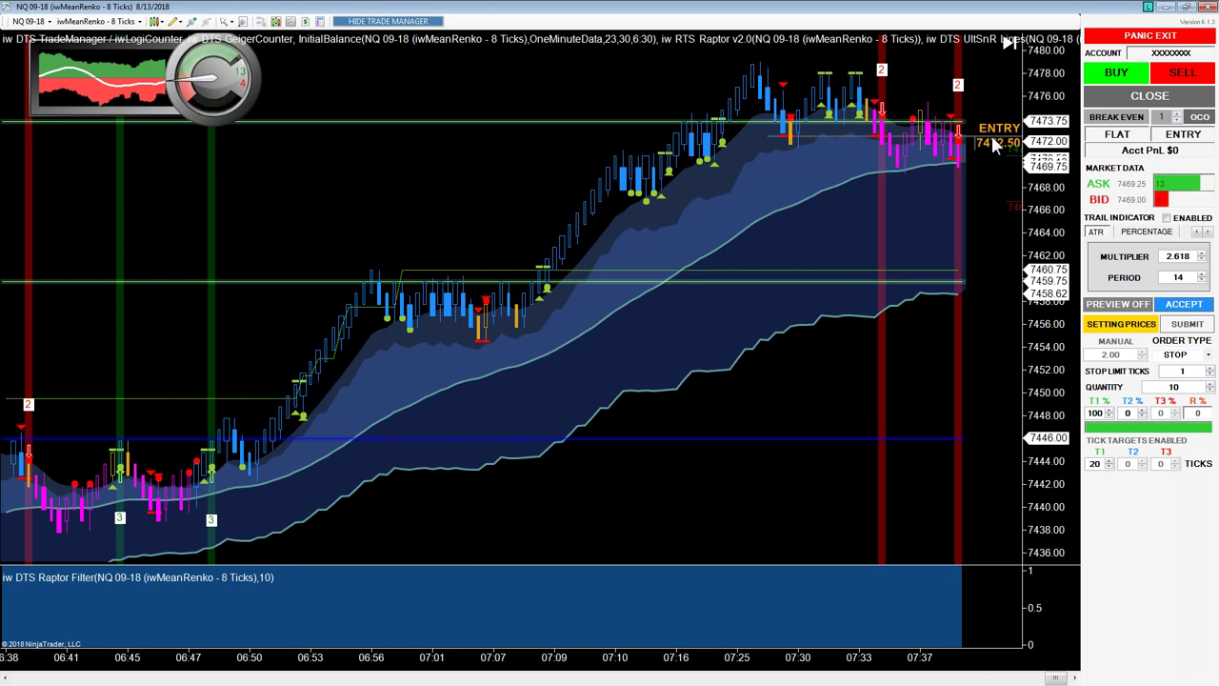
left_click(994, 142)
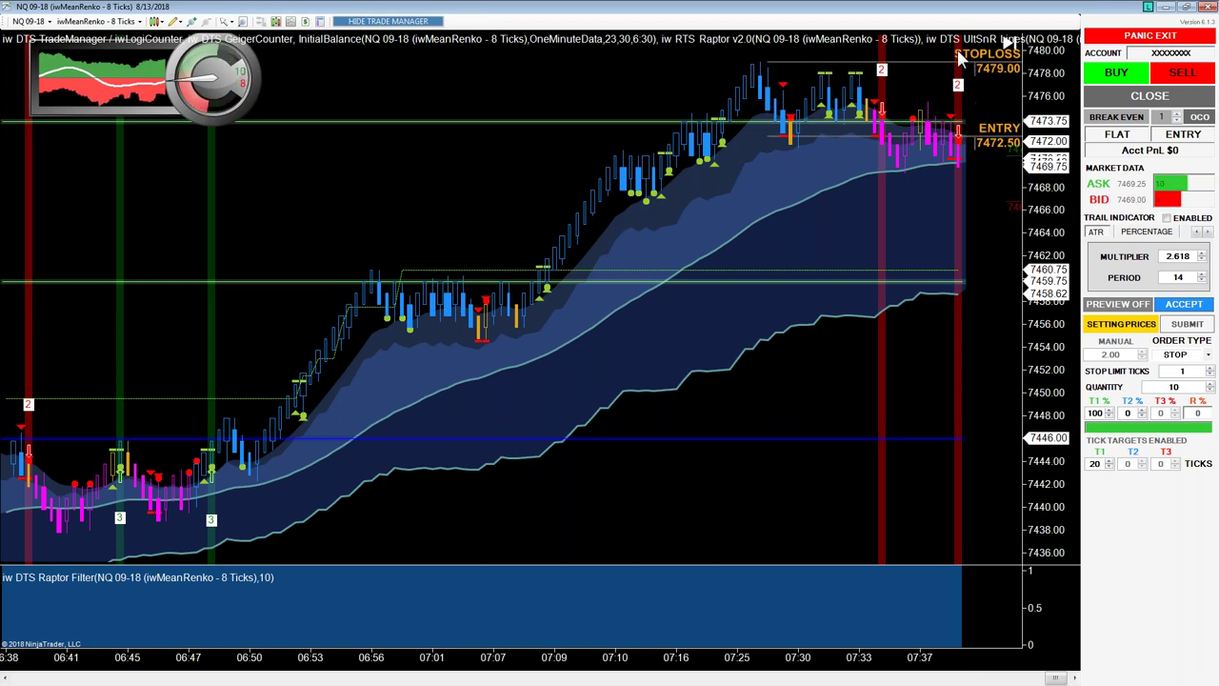
left_click(962, 34)
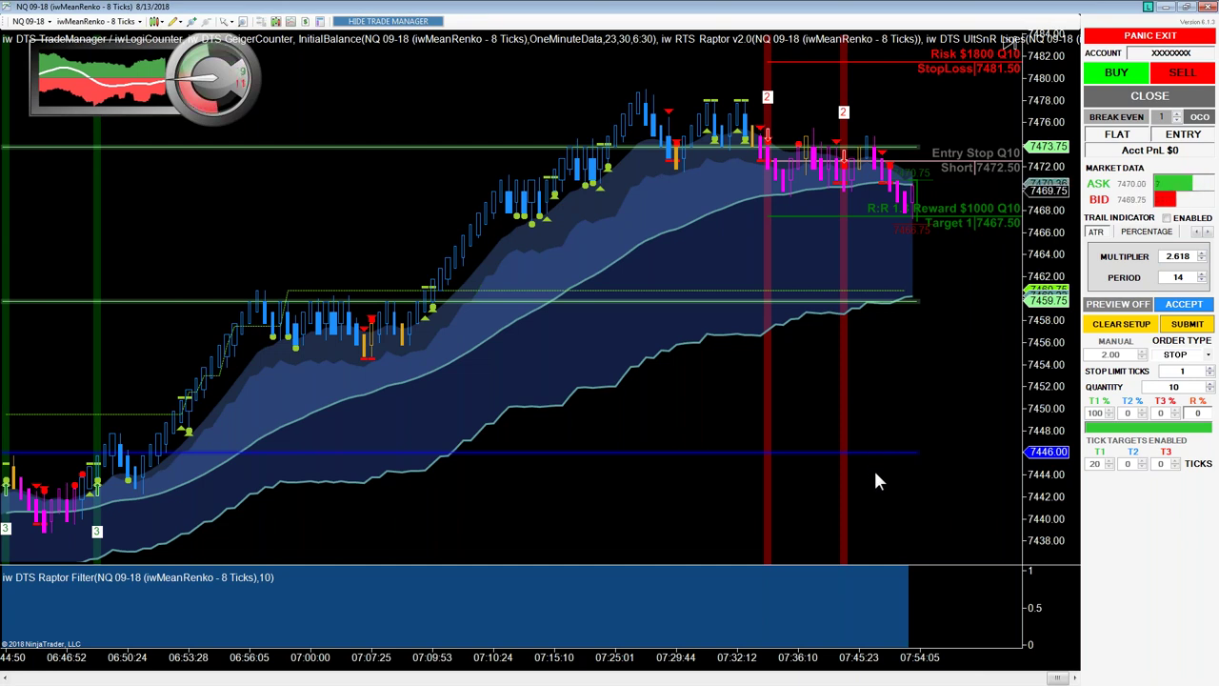
left_click(1106, 326)
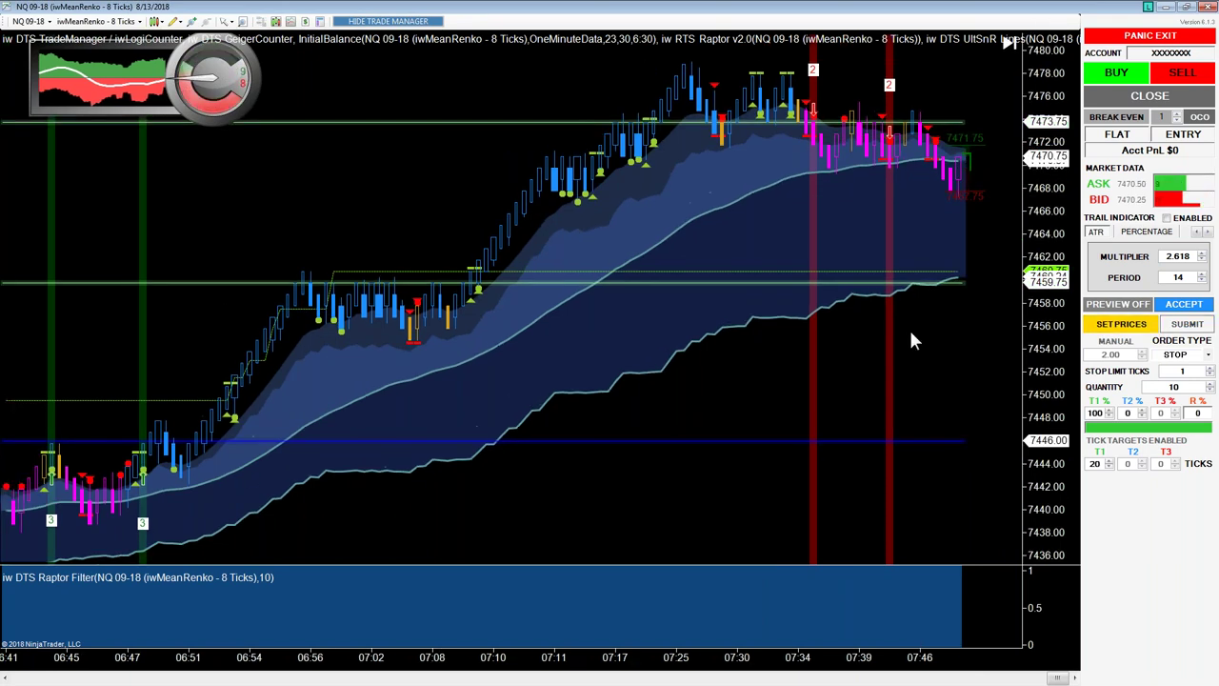
- Examine the earlier long and short signals on the NQ chart, from the newest bars back to about 05:30
scroll(912, 341, "up", 3)
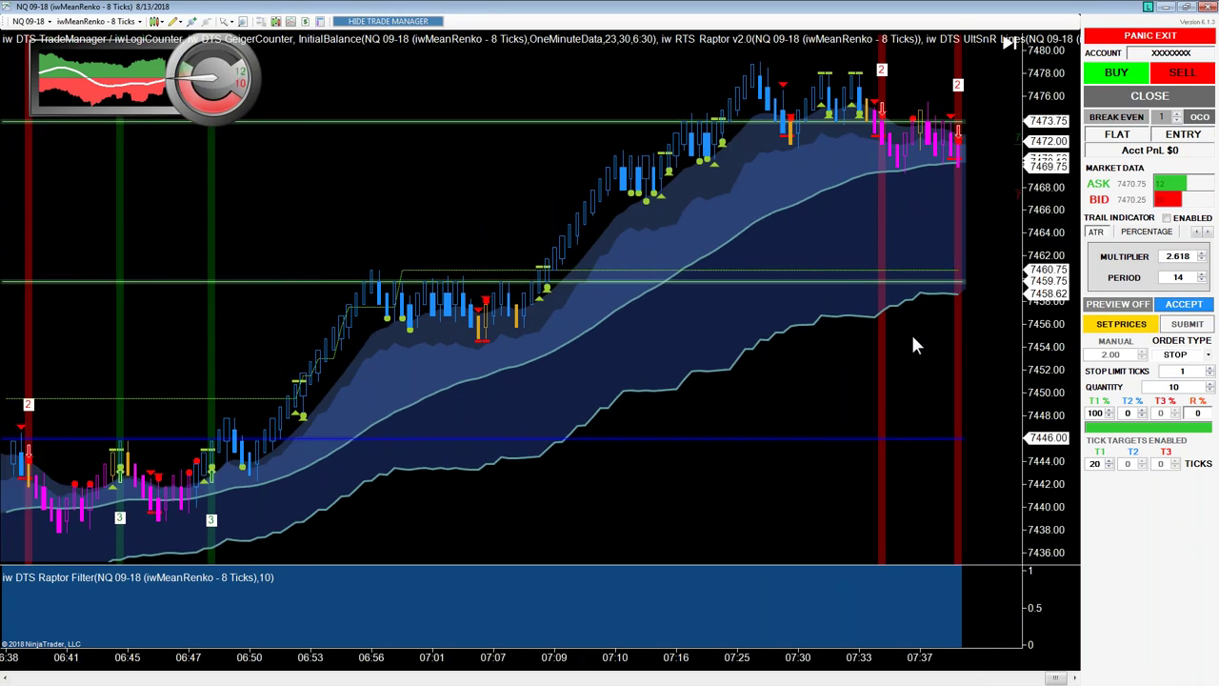
scroll(913, 346, "up", 1)
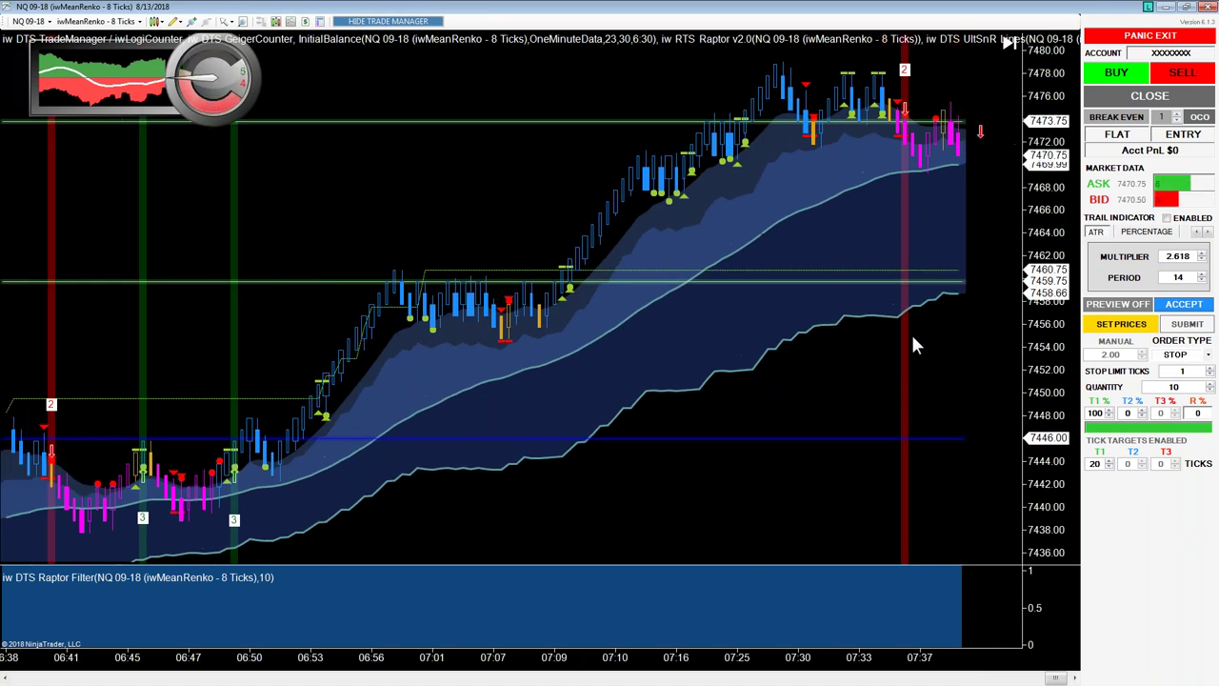
scroll(910, 342, "up", 10)
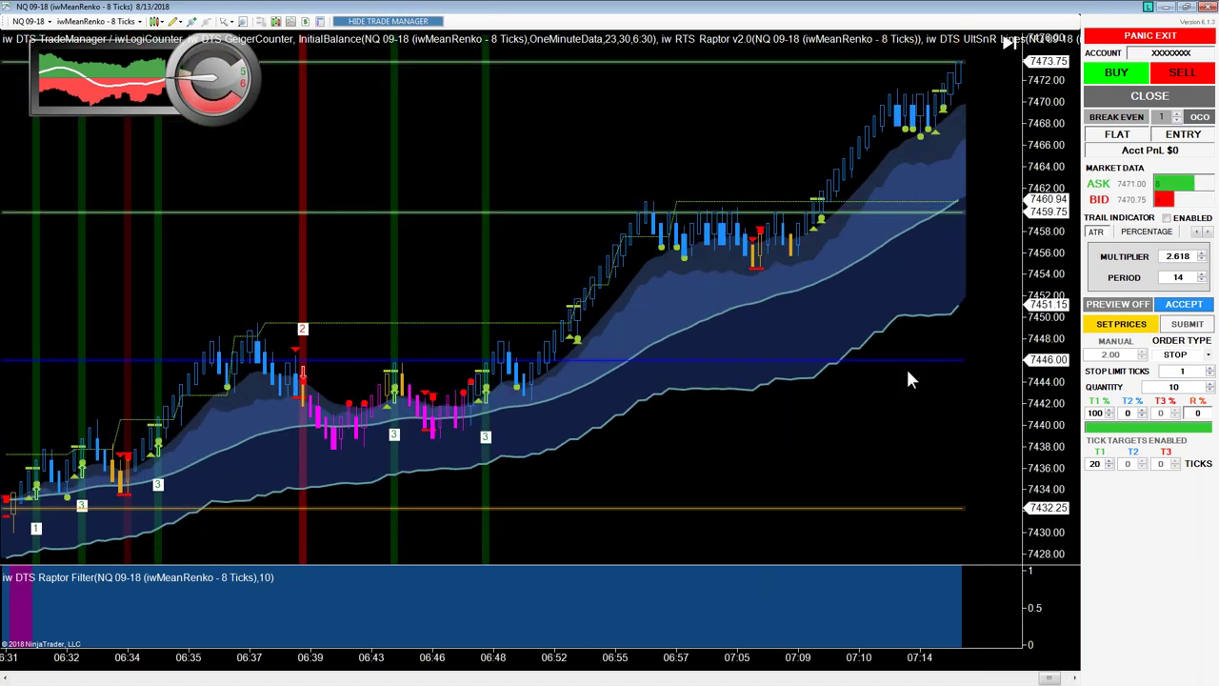
scroll(906, 365, "up", 15)
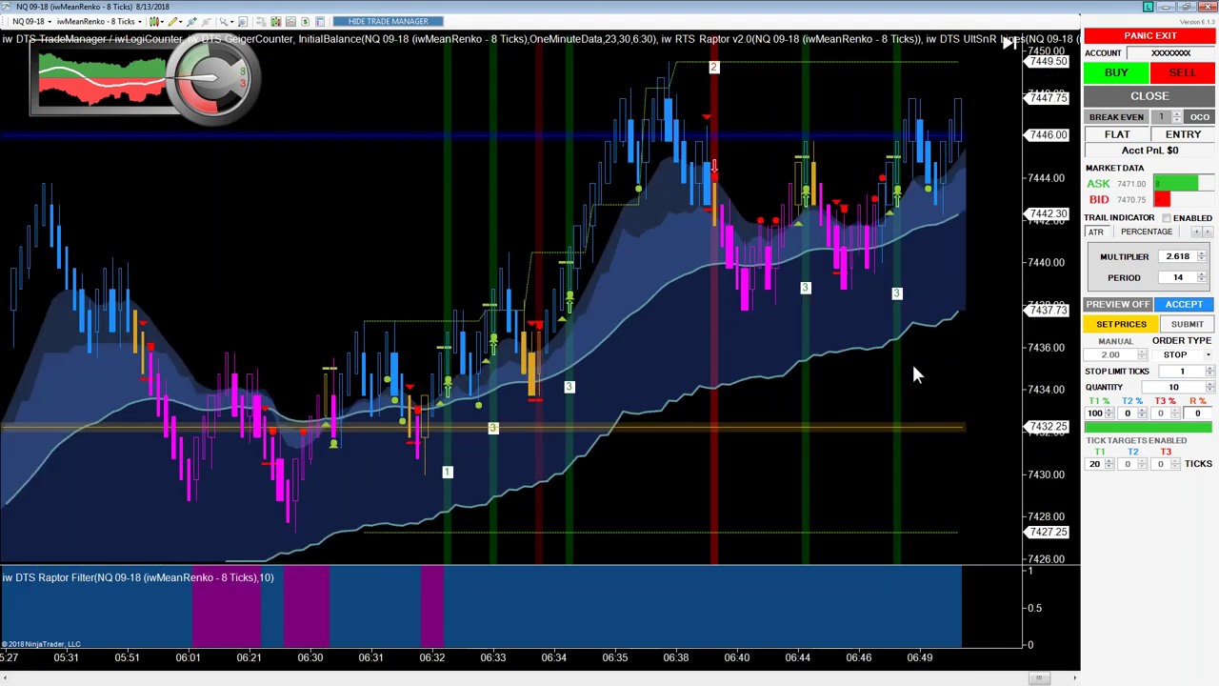
scroll(911, 367, "up", 5)
scroll(910, 360, "down", 3)
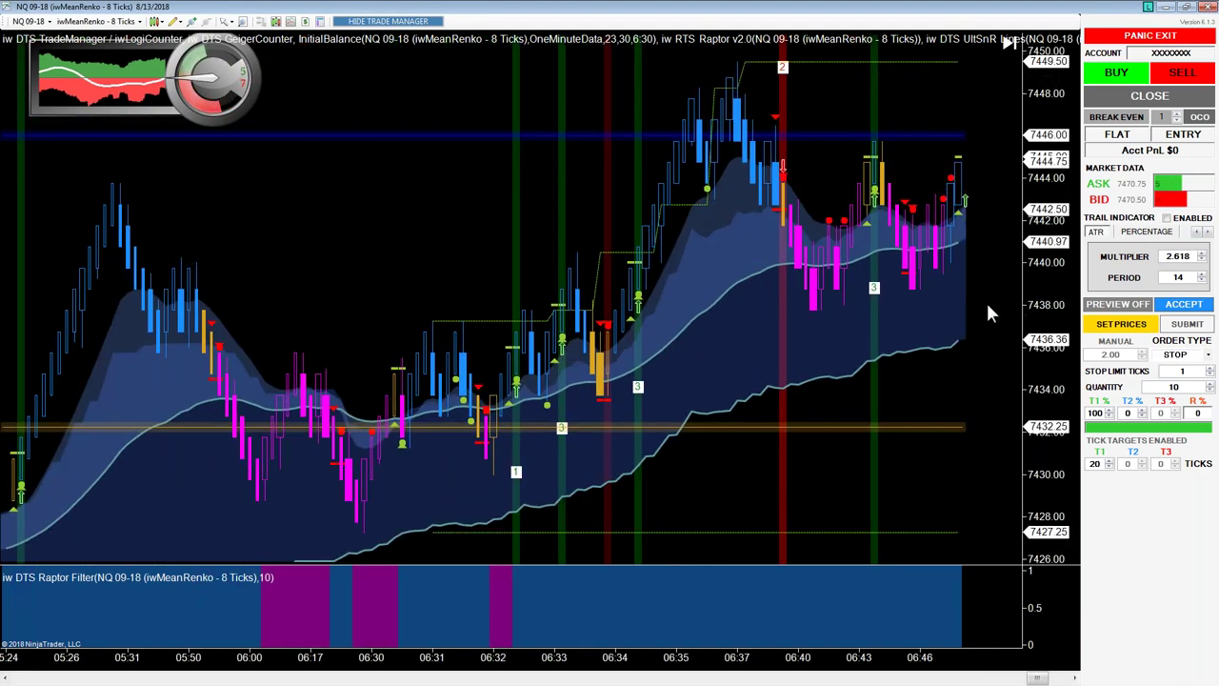
scroll(986, 300, "down", 1)
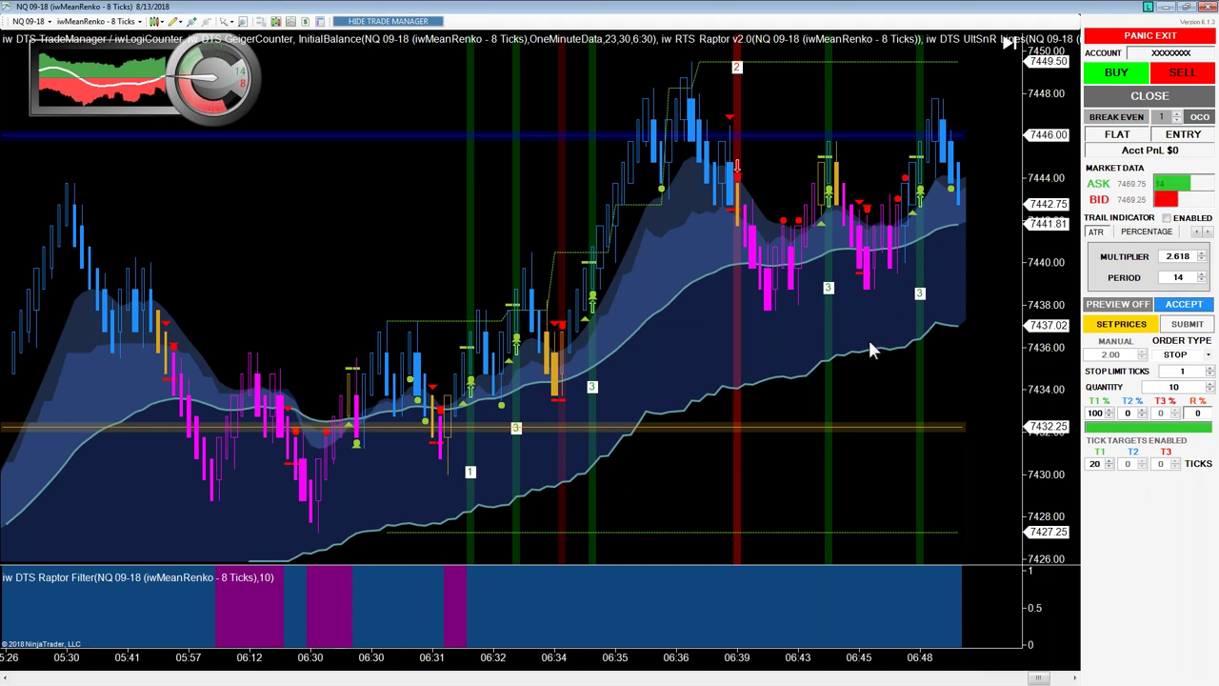
scroll(870, 351, "up", 1)
scroll(869, 351, "up", 4)
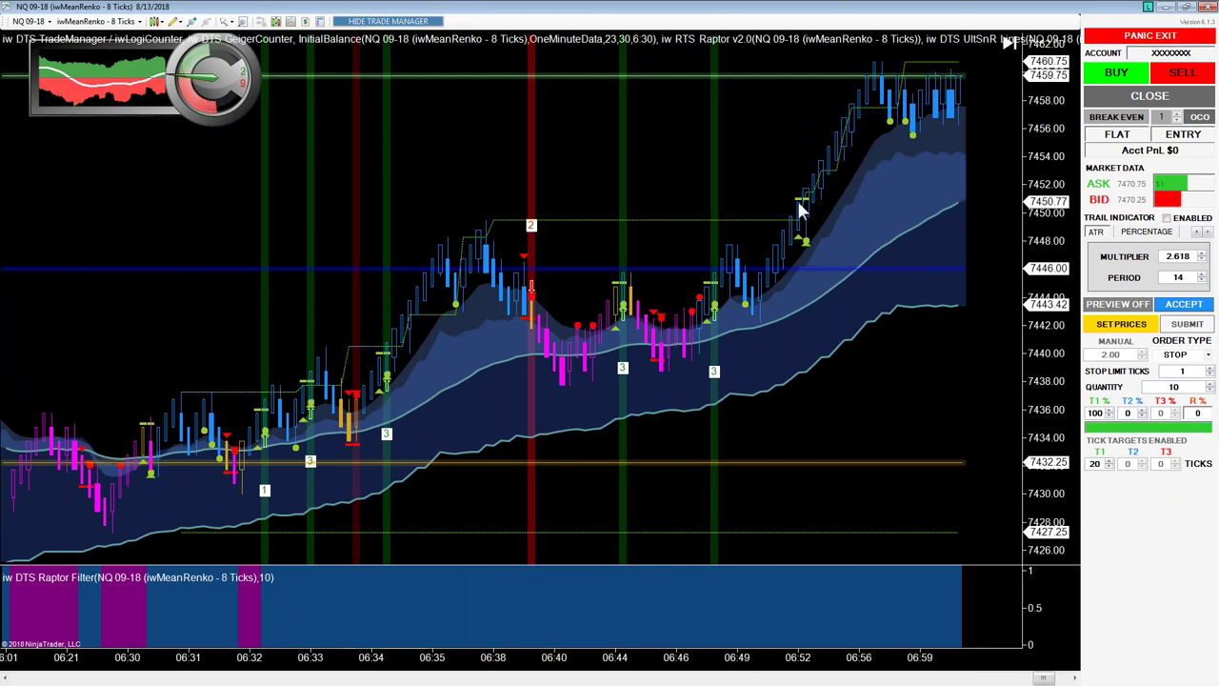
scroll(720, 328, "up", 1)
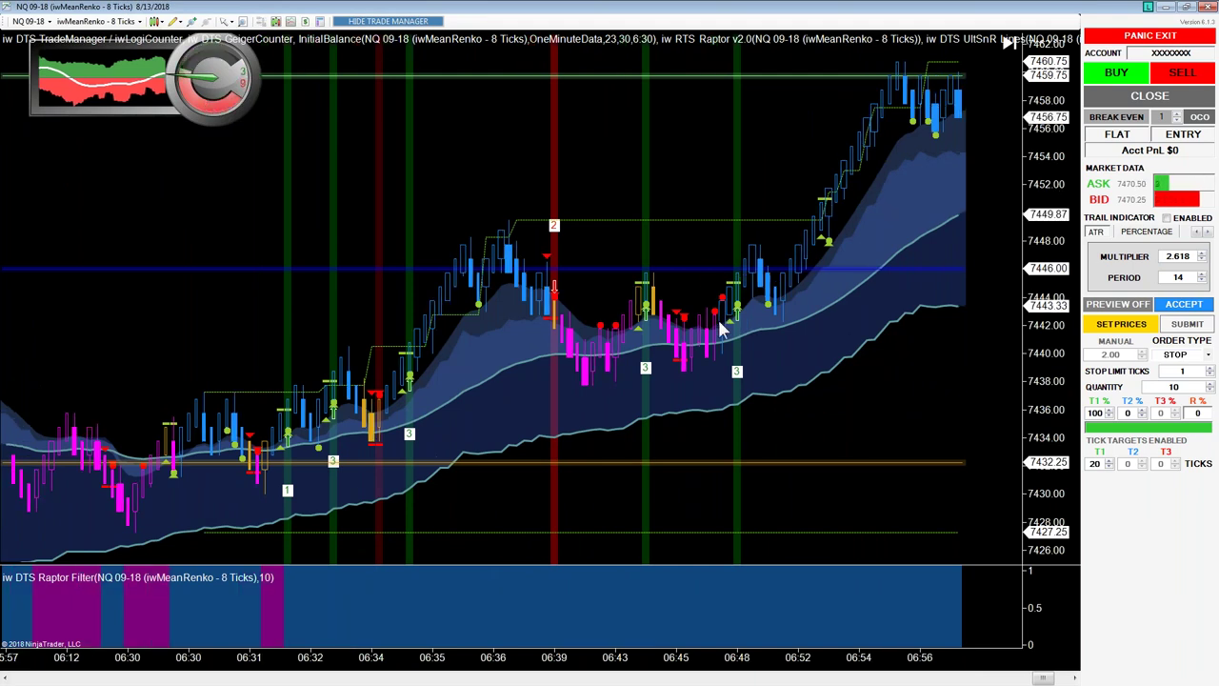
scroll(721, 328, "up", 5)
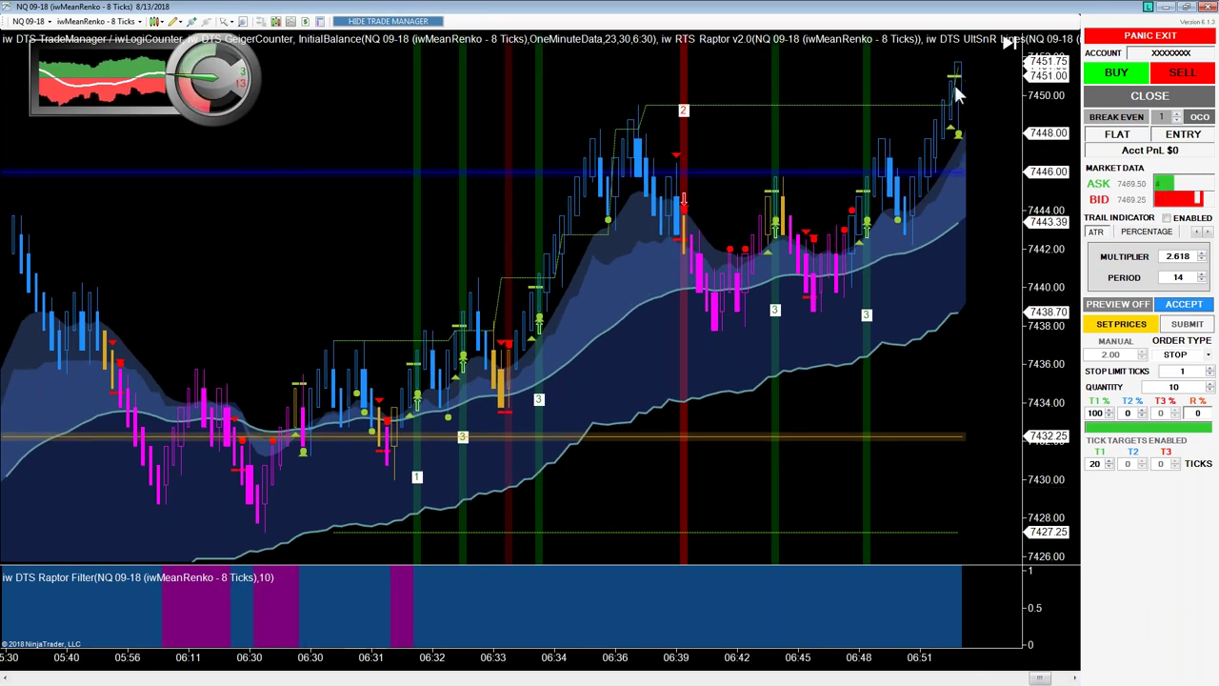
- Set up a long trade above the 06:51 breakout bar with entry at 7452.00 and stop loss at 7436.50
left_click(1108, 330)
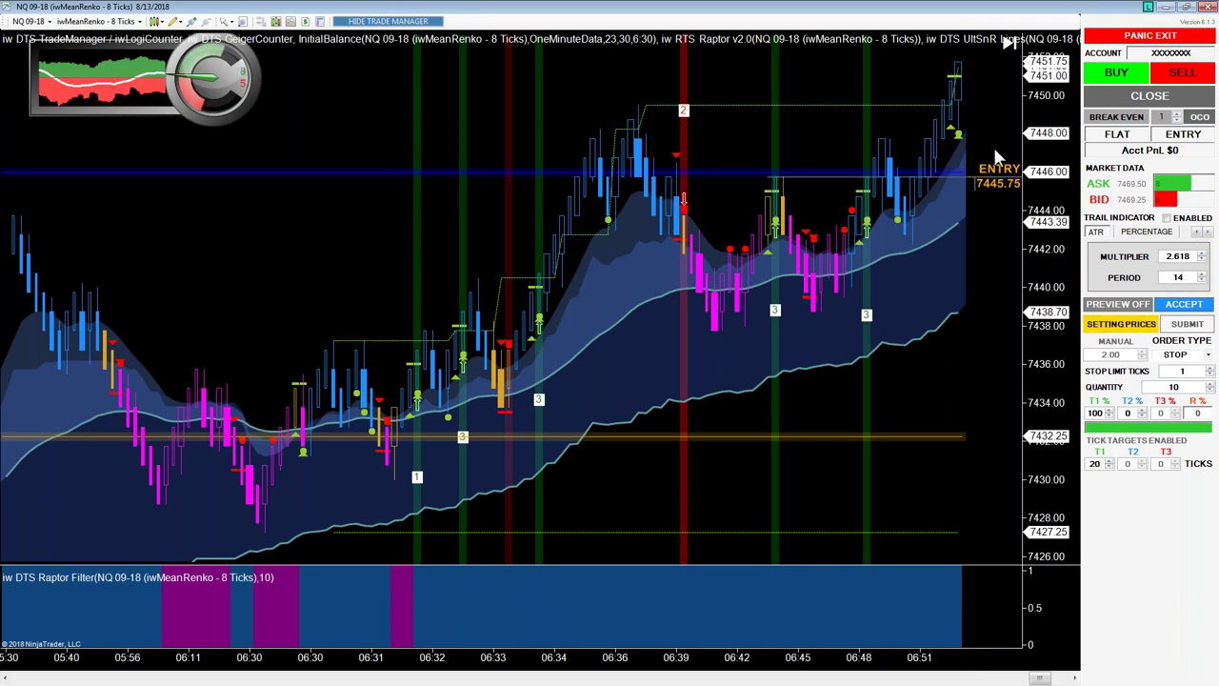
left_click(976, 59)
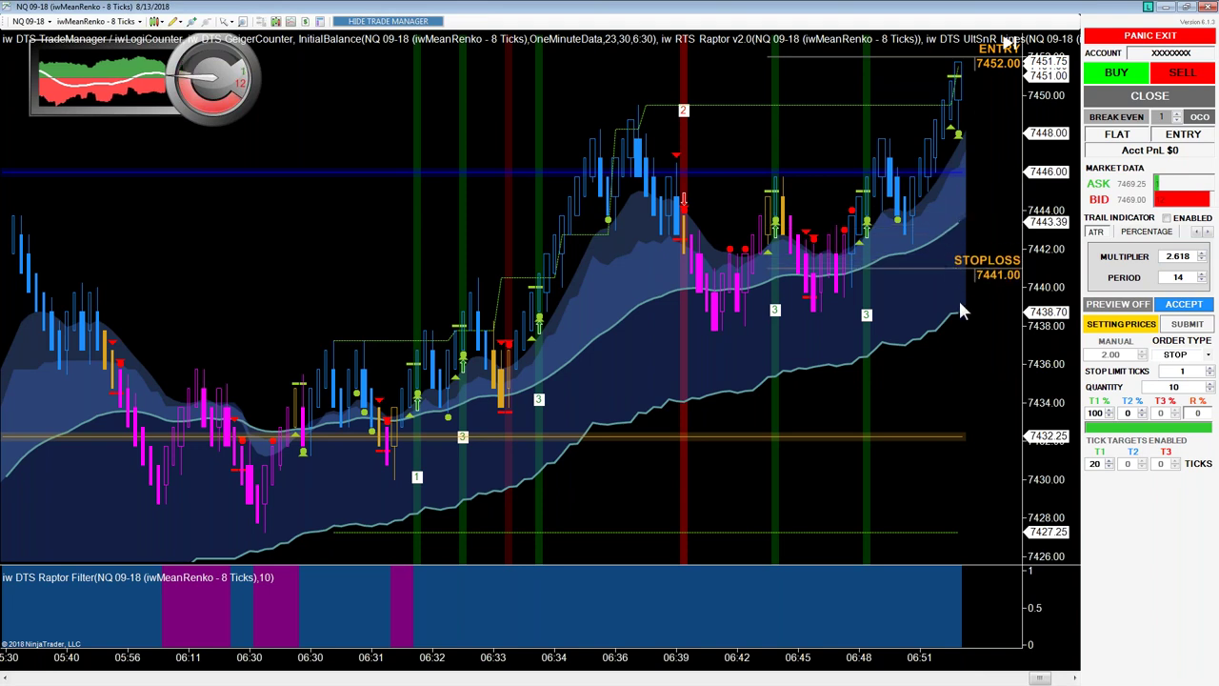
left_click(975, 356)
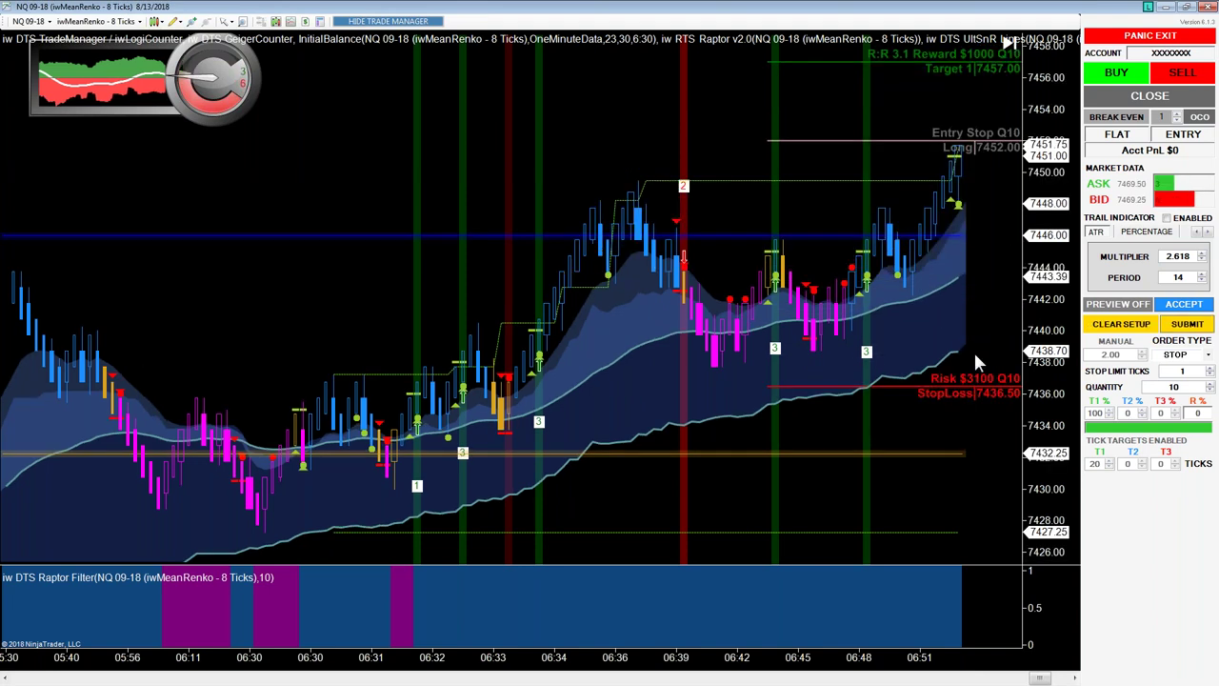
- Clear the setup, reduce the quantity to 1 and plan the long trade again with entry at 7452.00 and stop loss at 7436.50
double_click(1175, 387)
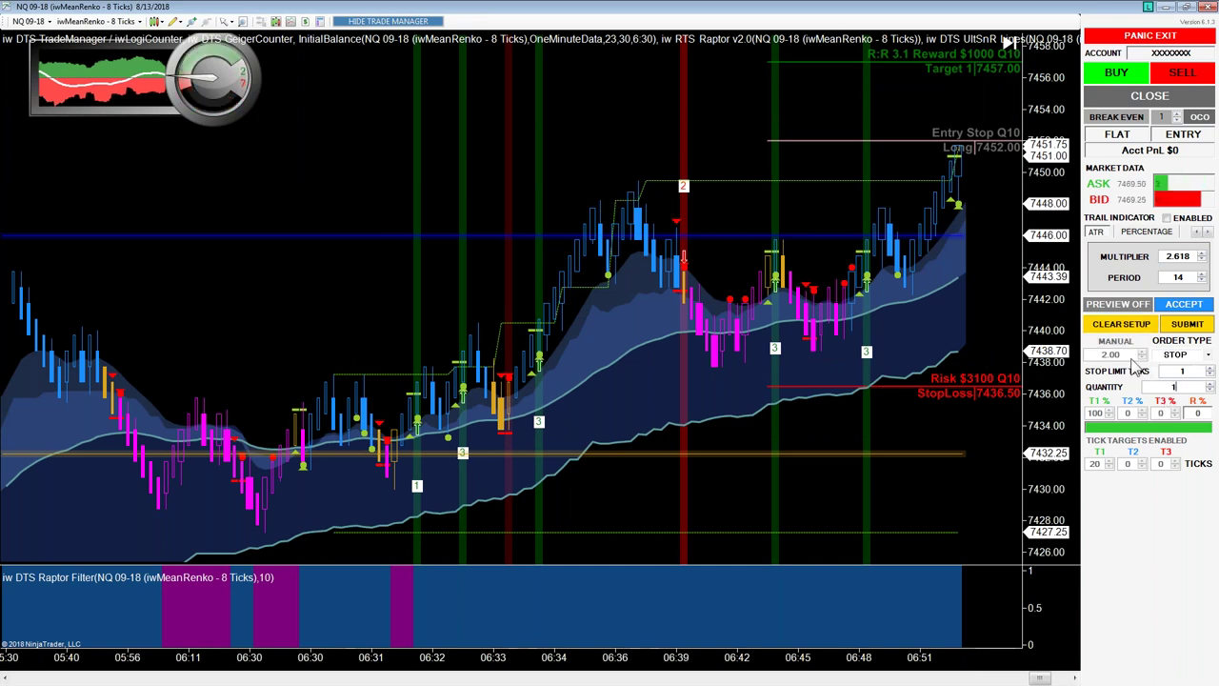
left_click(1117, 325)
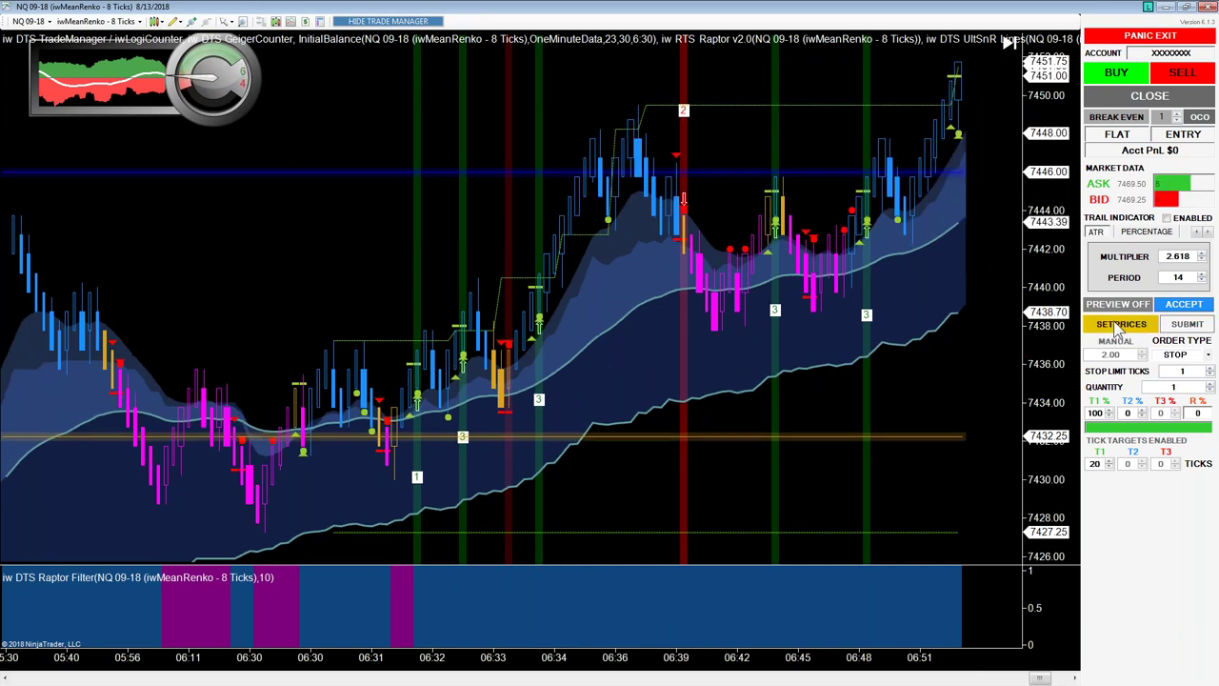
left_click(1119, 325)
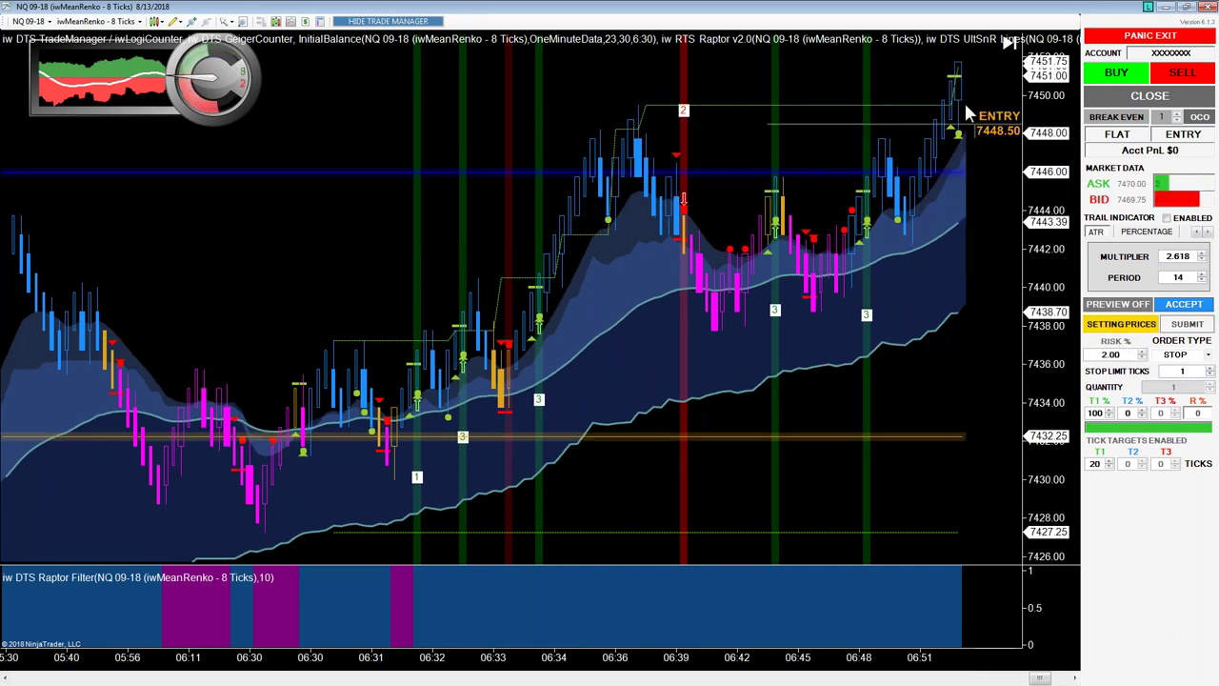
left_click(985, 55)
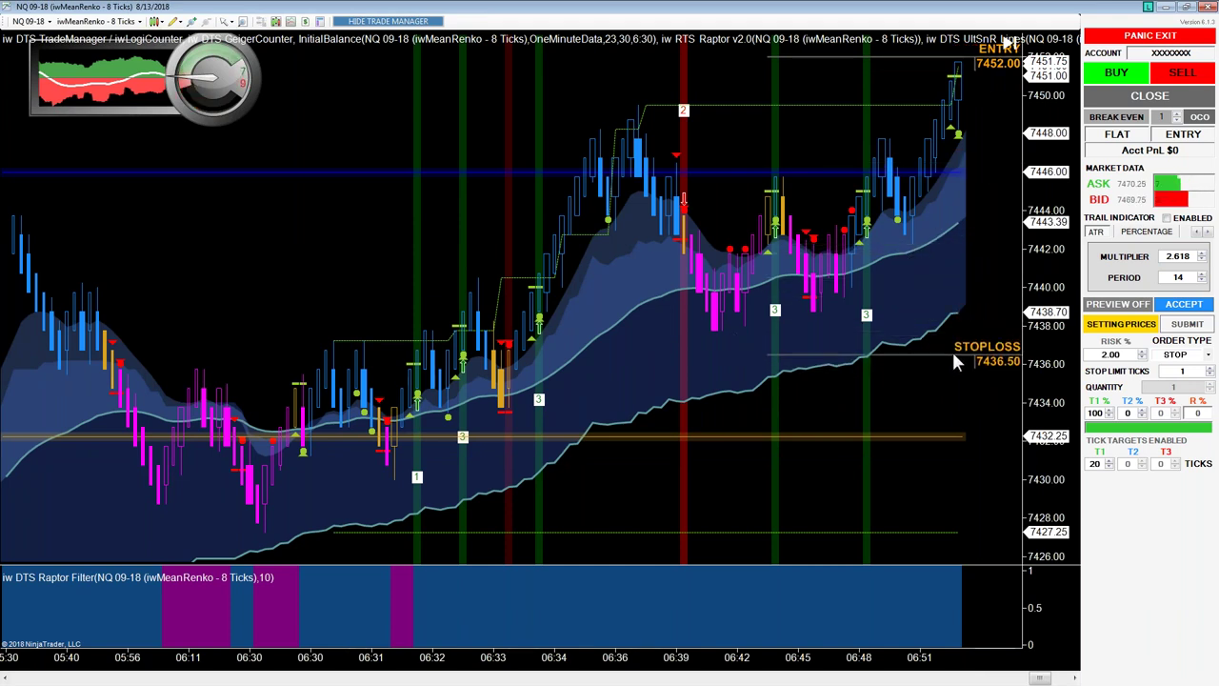
left_click(951, 349)
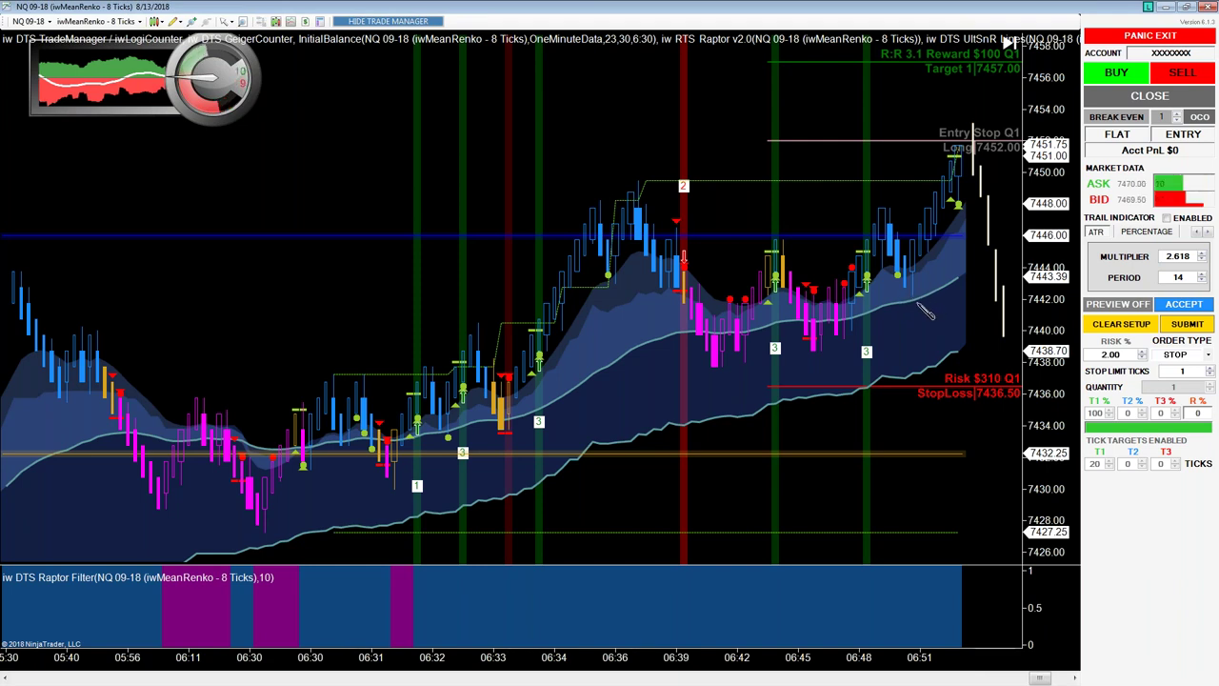
- Mark the last pullback low with a short white line at about 7442.25 and place a longer white line at about 7441.5
left_click(899, 295)
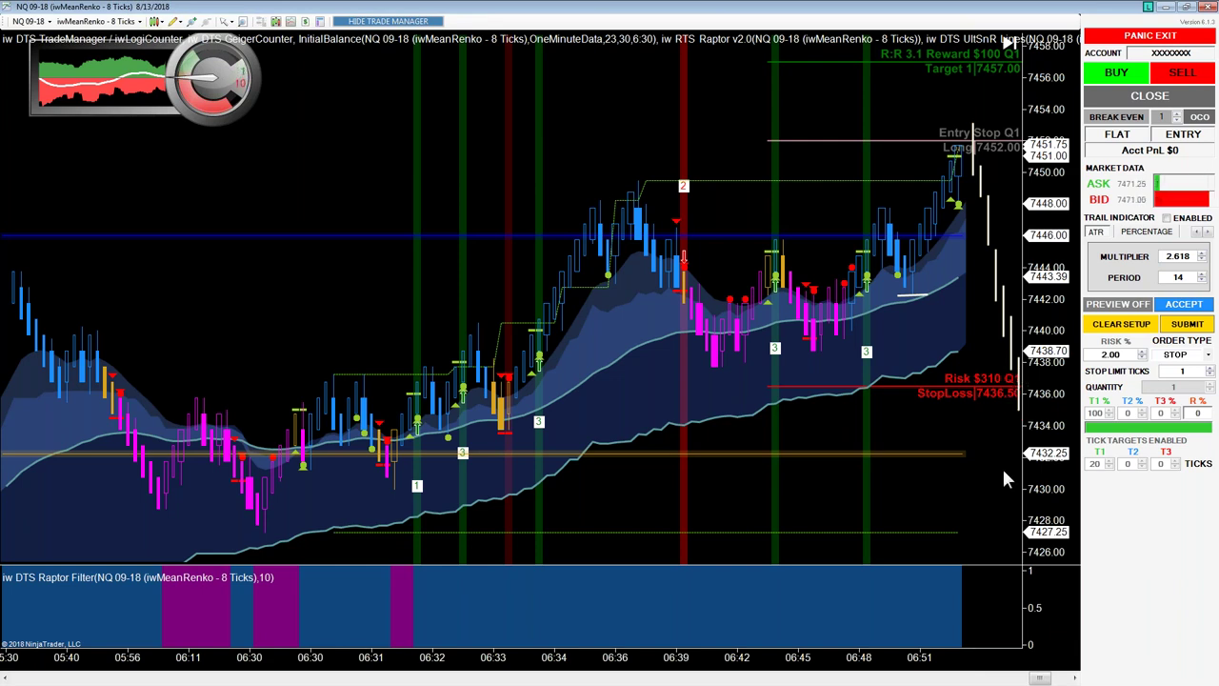
left_click(1075, 678)
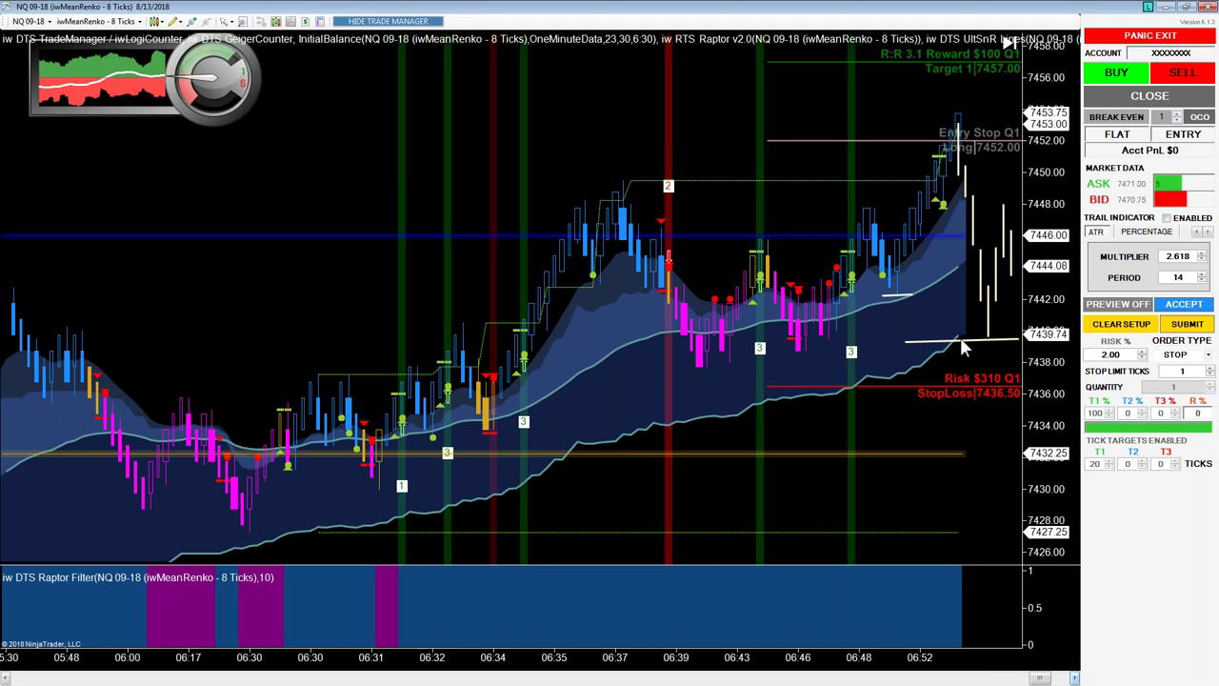
left_click_drag(961, 315, 961, 307)
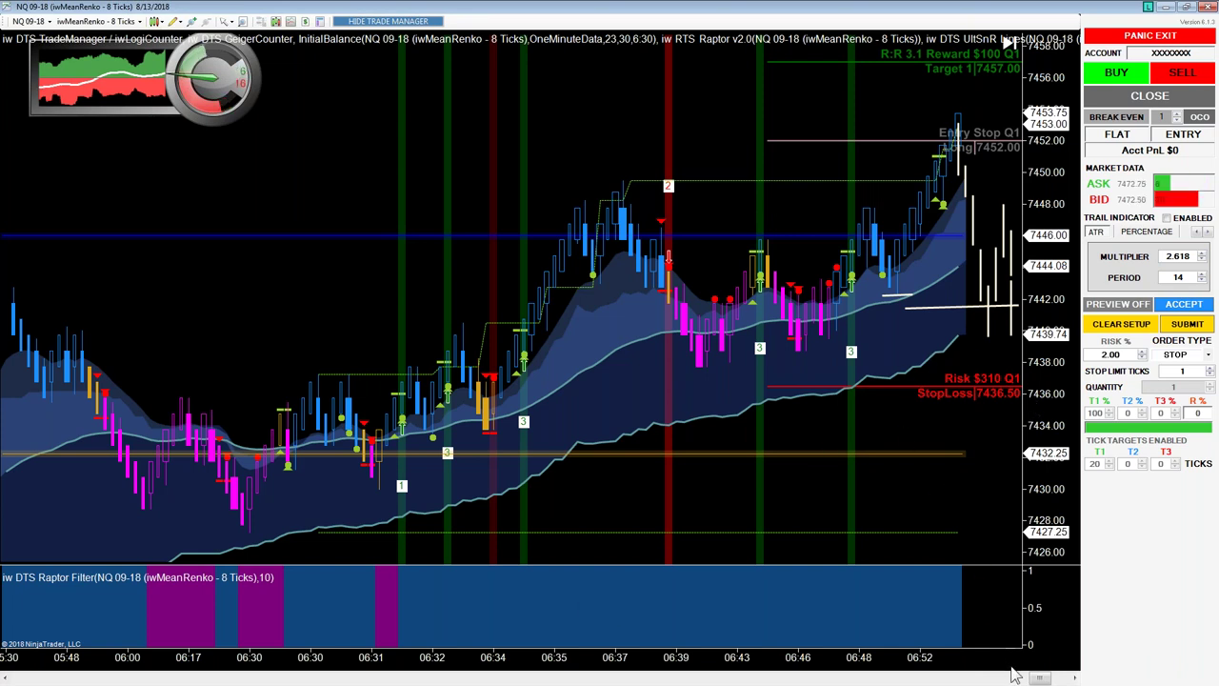
left_click(1075, 678)
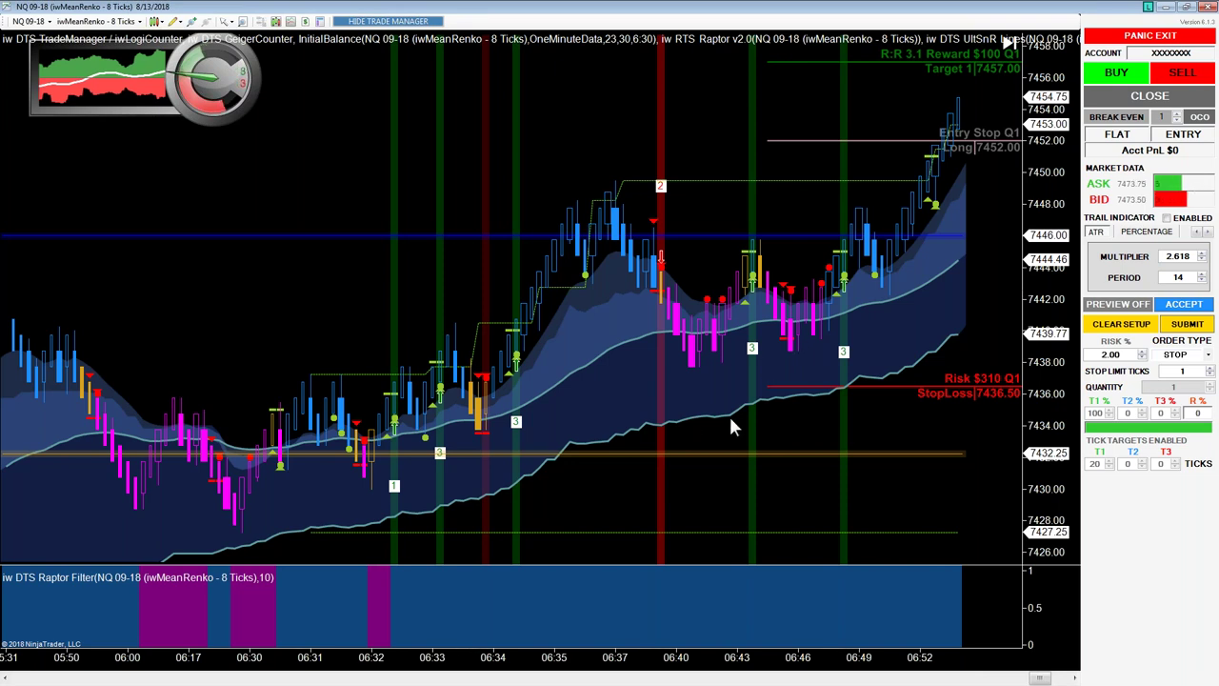
- Clear the long trade setup with its entry, stop loss and target lines from the chart
left_click_drag(728, 413, 770, 423)
scroll(770, 424, "up", 3)
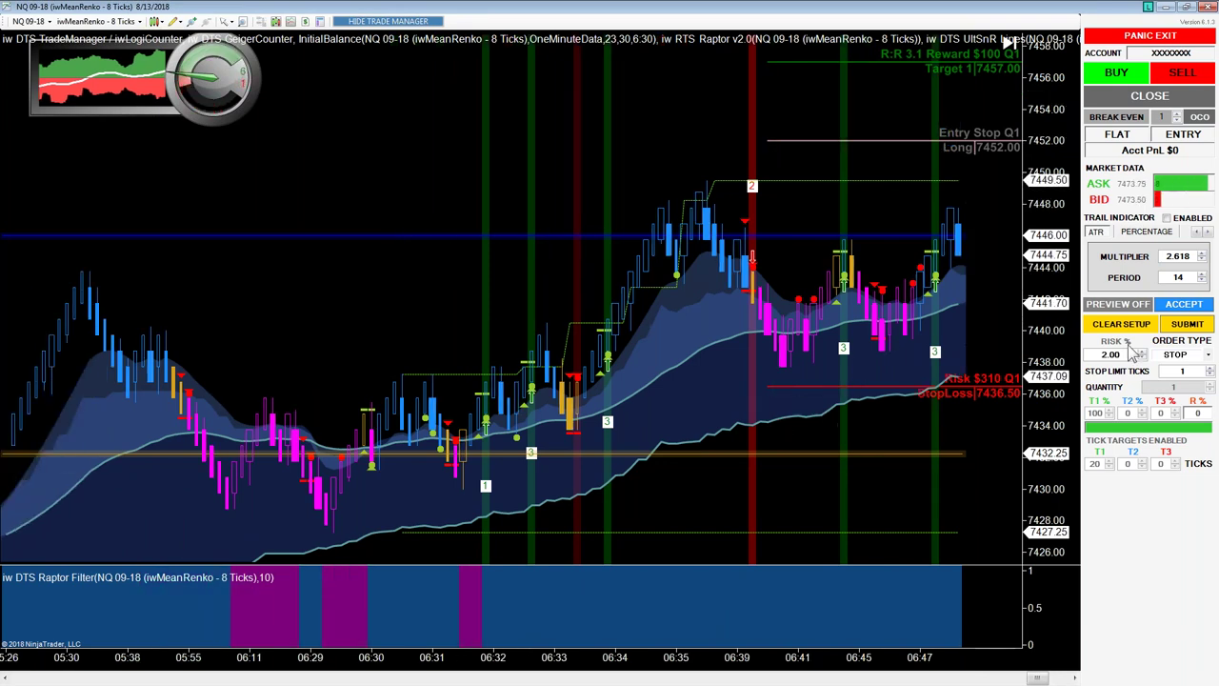
left_click(1121, 324)
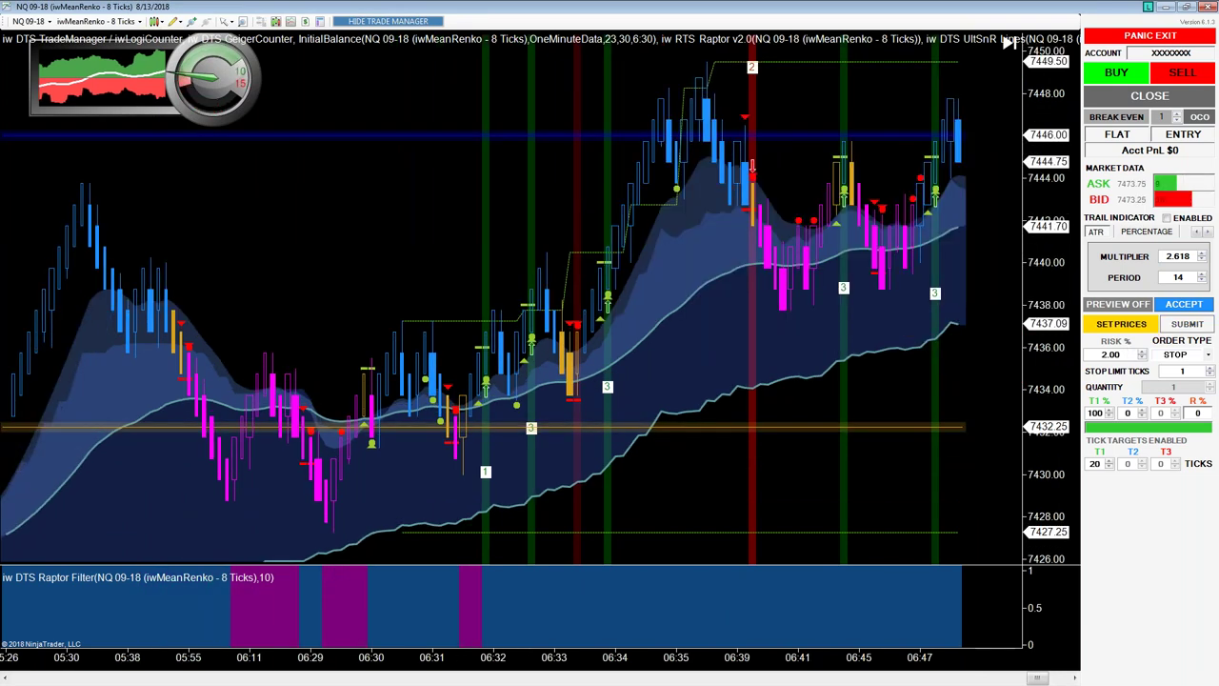
- Step the chart forward through the bars after the 06:48 long signal and return to the newest bars
left_click(1075, 677)
left_click(1074, 677)
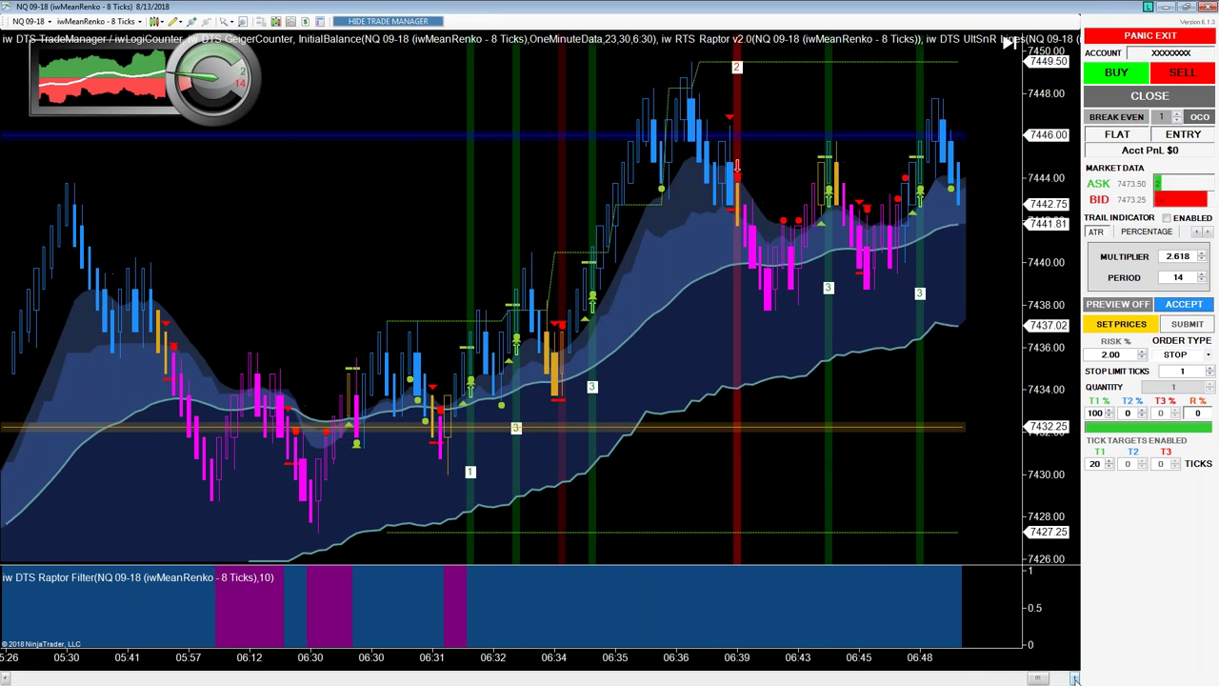
left_click(1074, 678)
left_click(1075, 677)
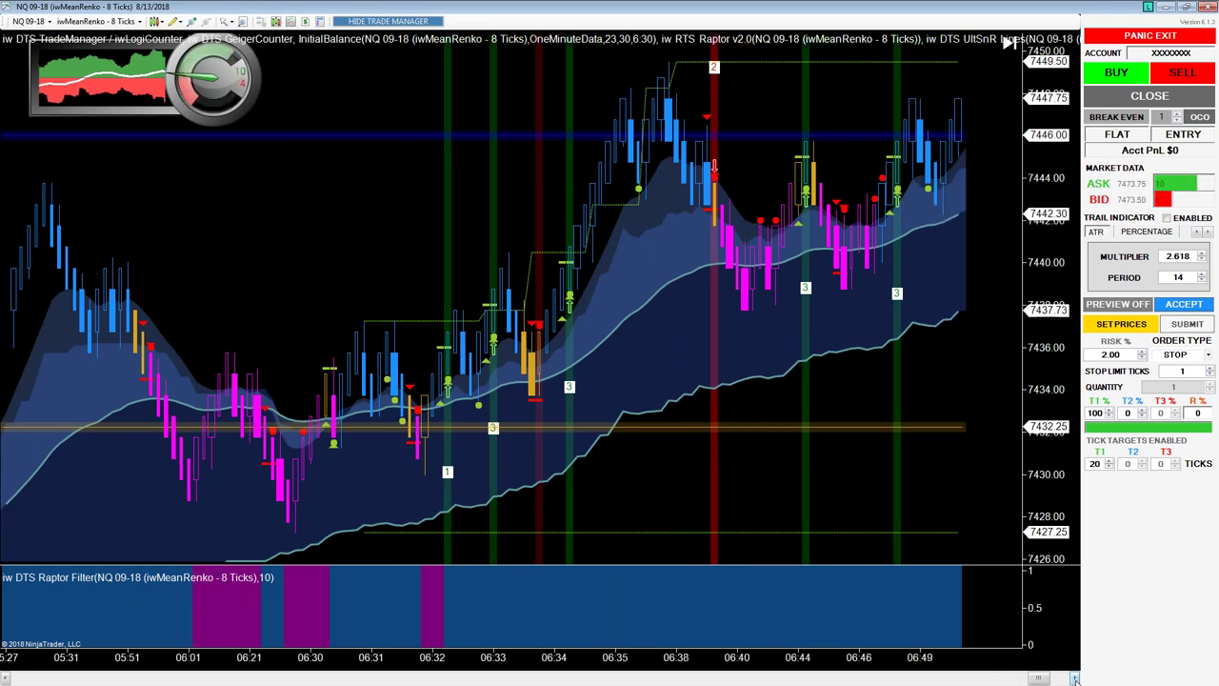
left_click(1074, 677)
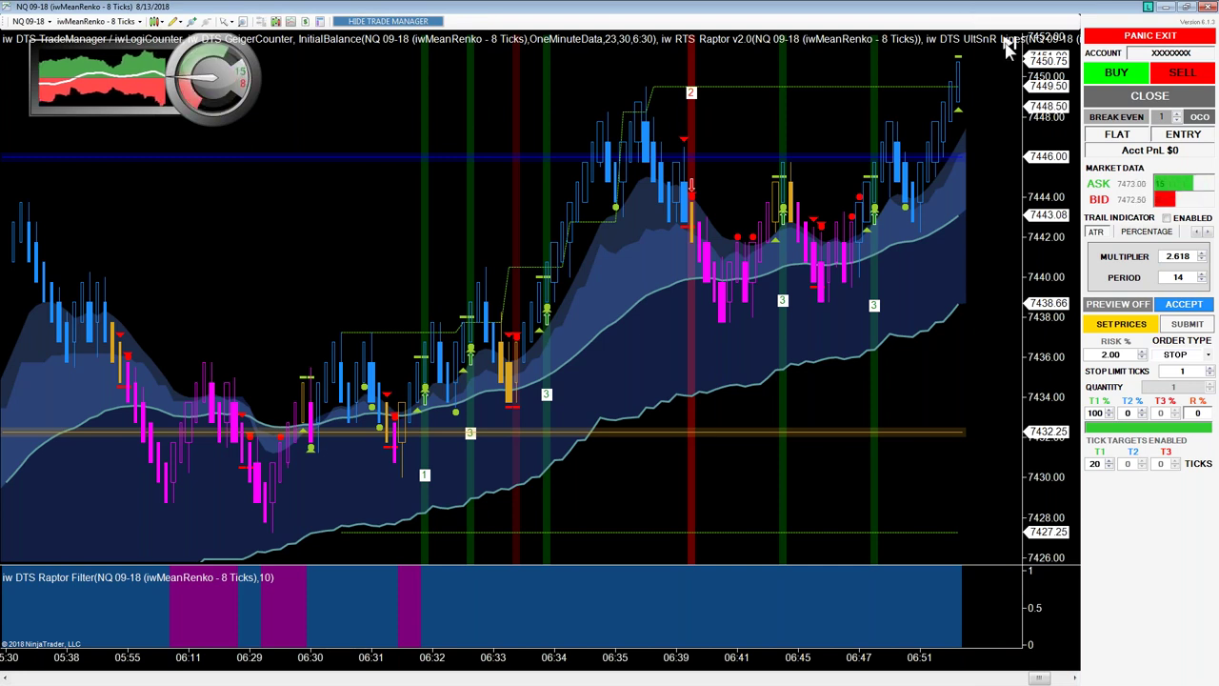
scroll(1010, 47, "down", 10)
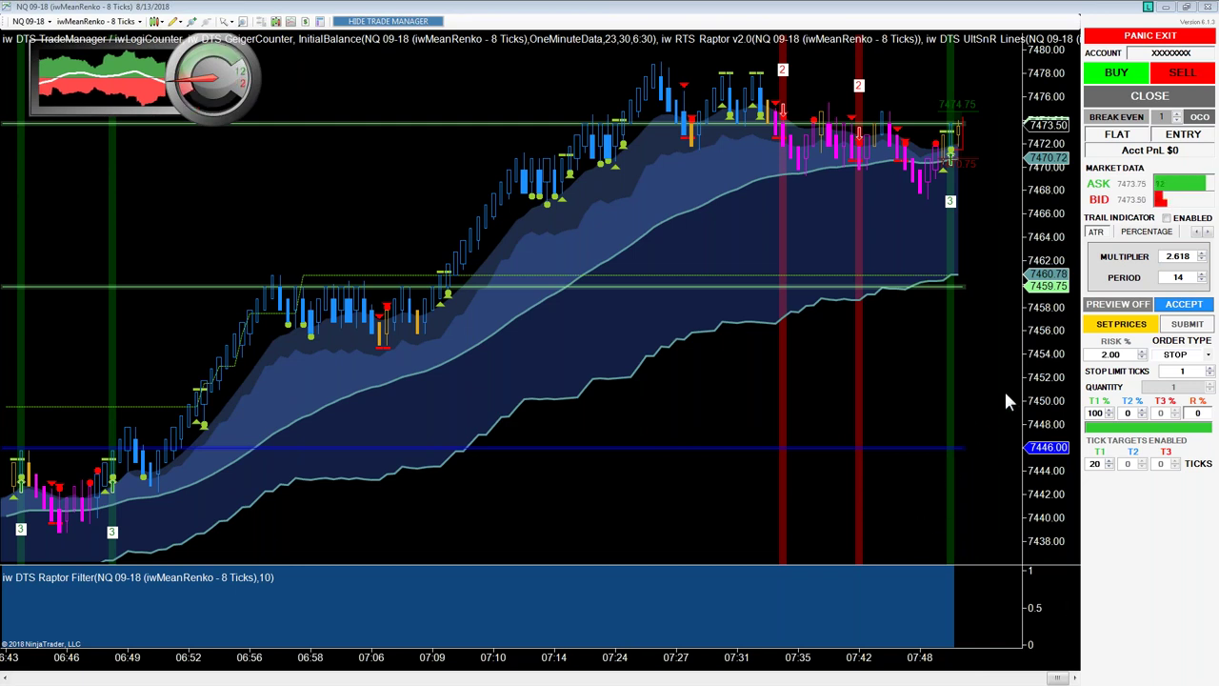
- Plan a long stop-entry trade with entry at 7474.25 and stop loss at 7467.25, and clear the setup again
left_click(1130, 328)
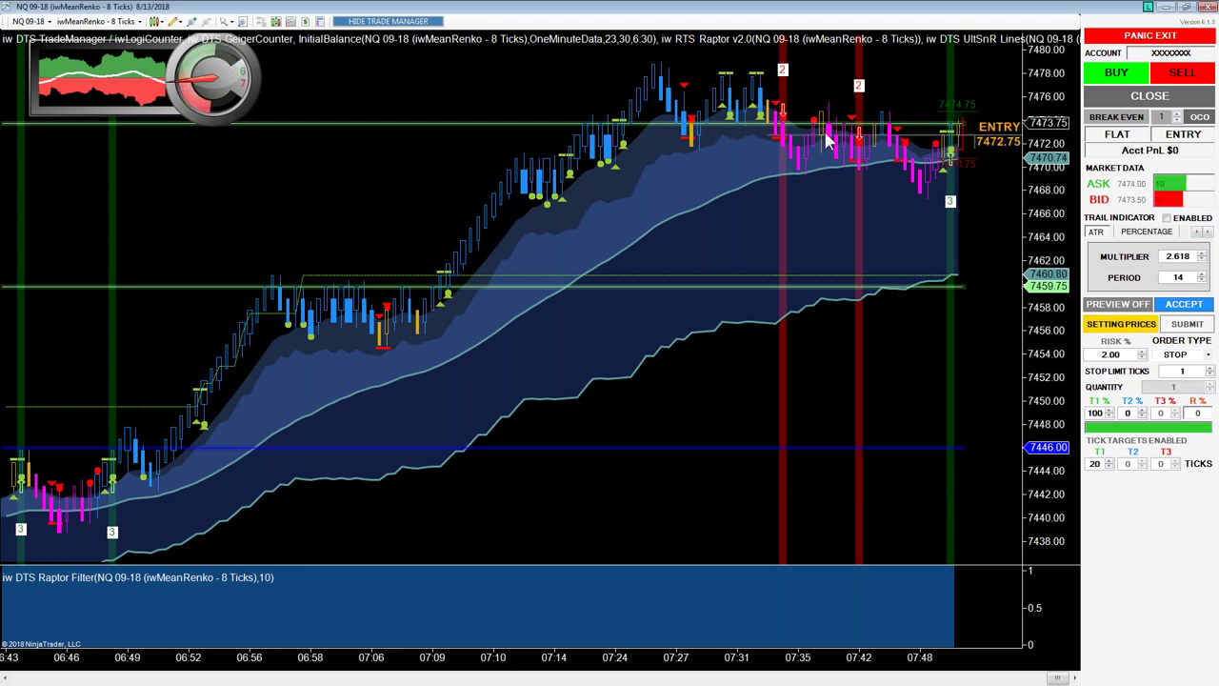
left_click(977, 117)
left_click(982, 200)
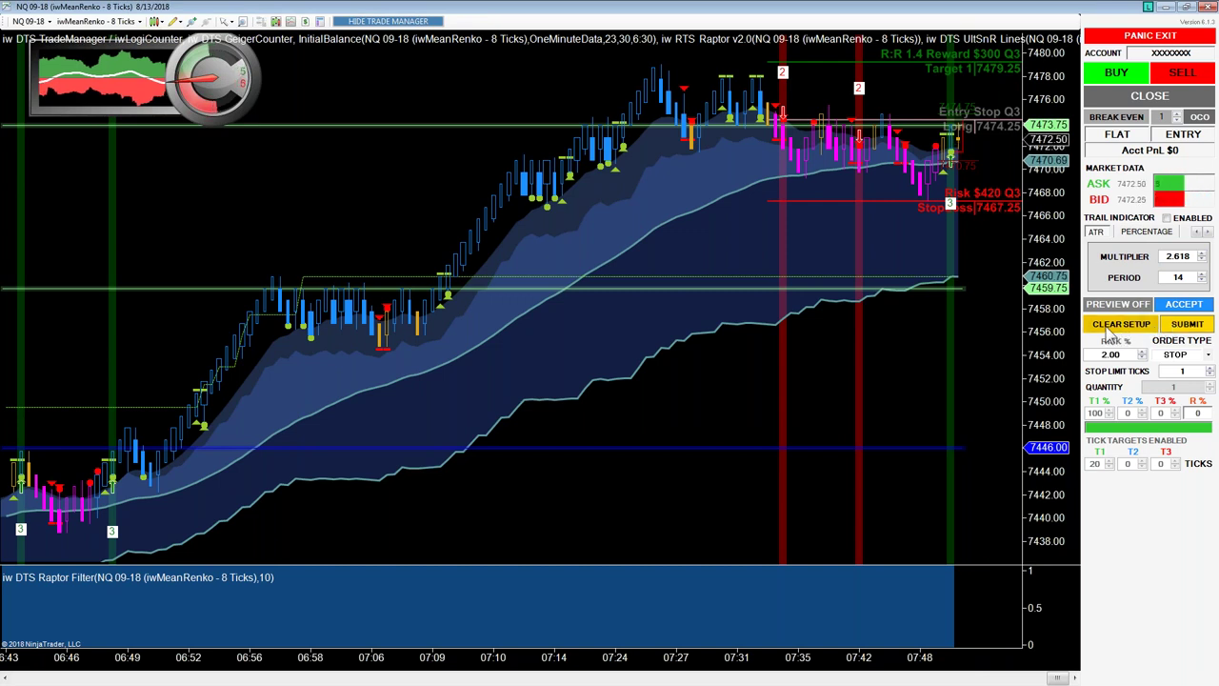
left_click(1108, 327)
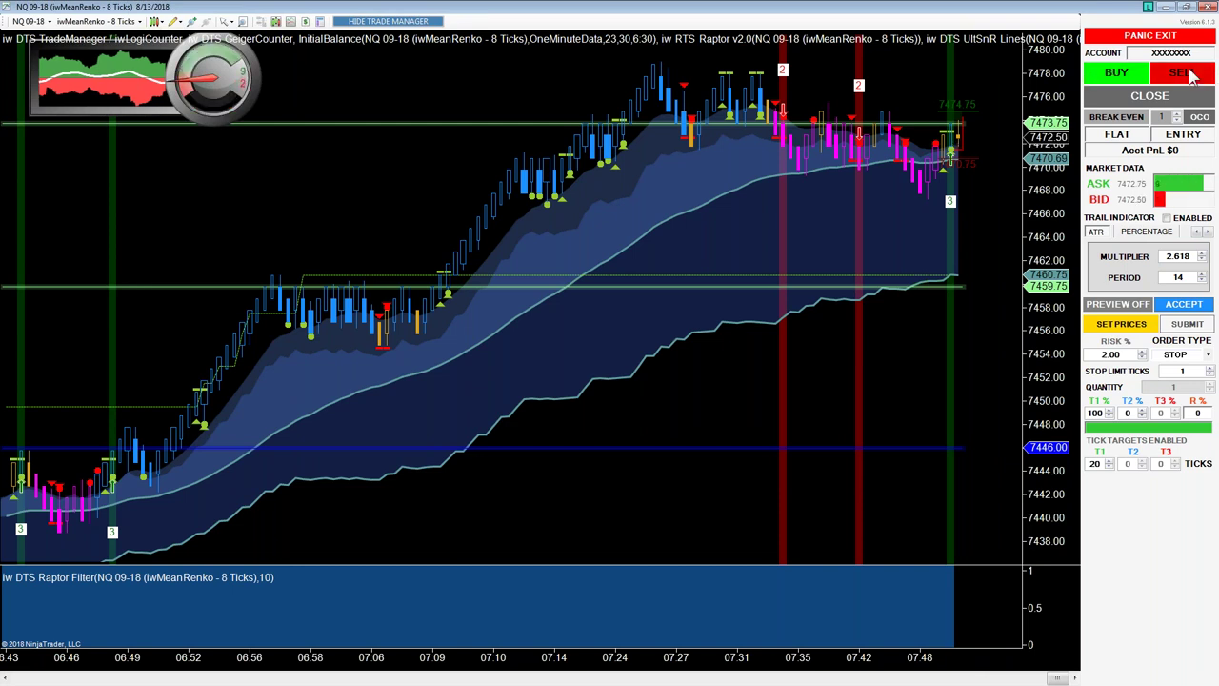
- Switch the trail indicator to the Swing method, enable it on the chart and accept it for the trade
left_click(1207, 233)
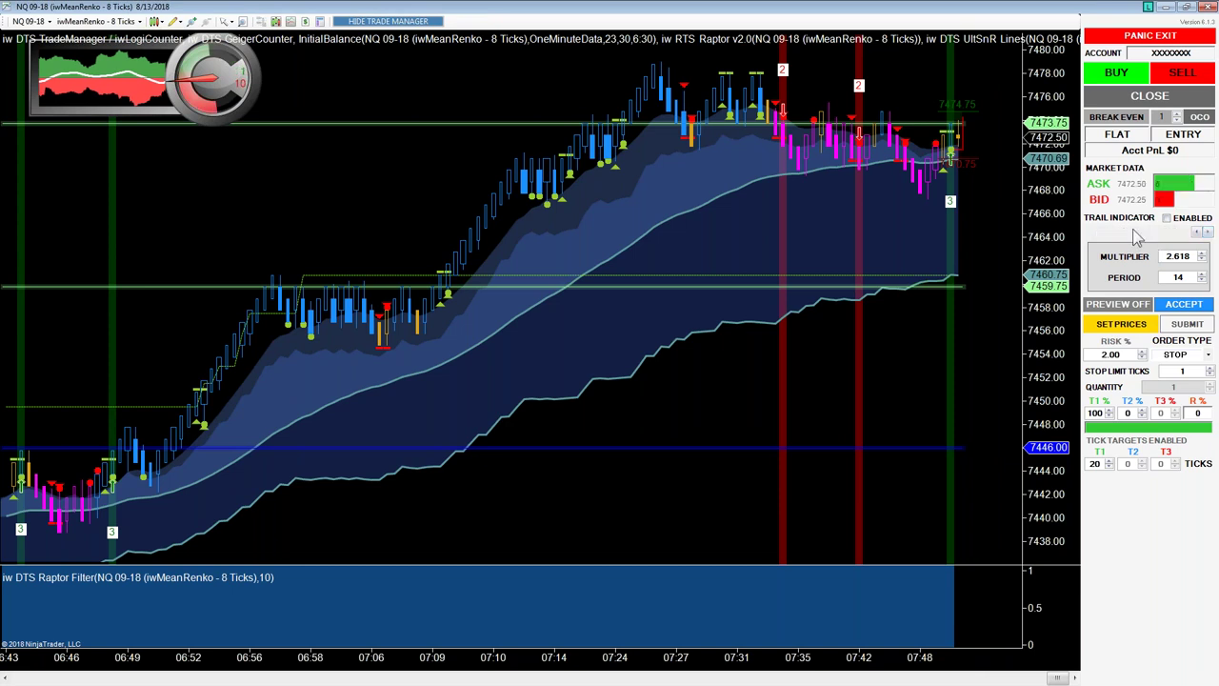
left_click(1134, 232)
left_click(1166, 218)
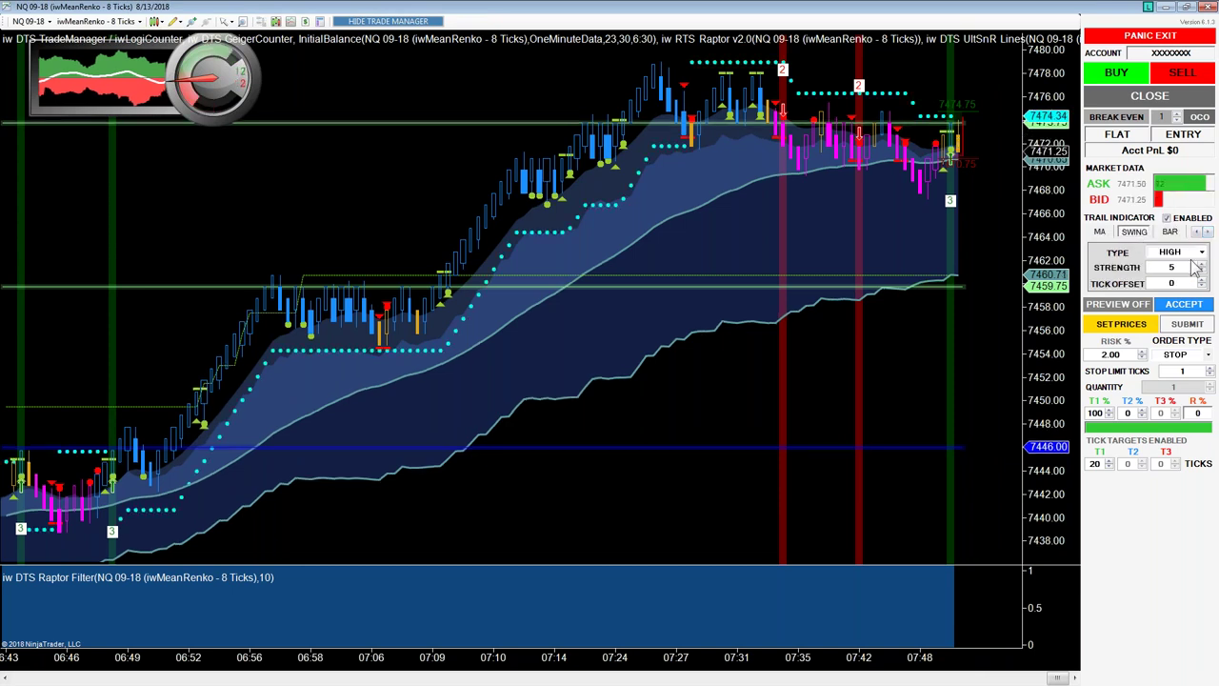
left_click(1202, 306)
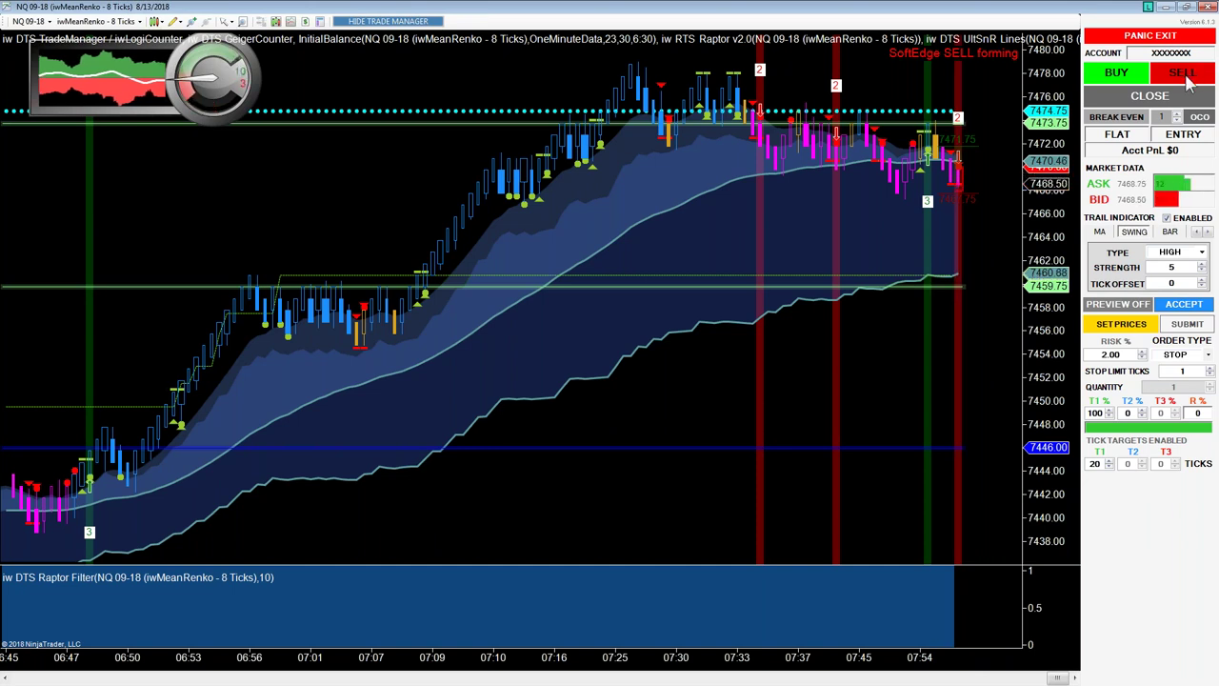
- Sell short 3 contracts on the forming SELL signal and turn off the swing trail indicator
left_click(1187, 83)
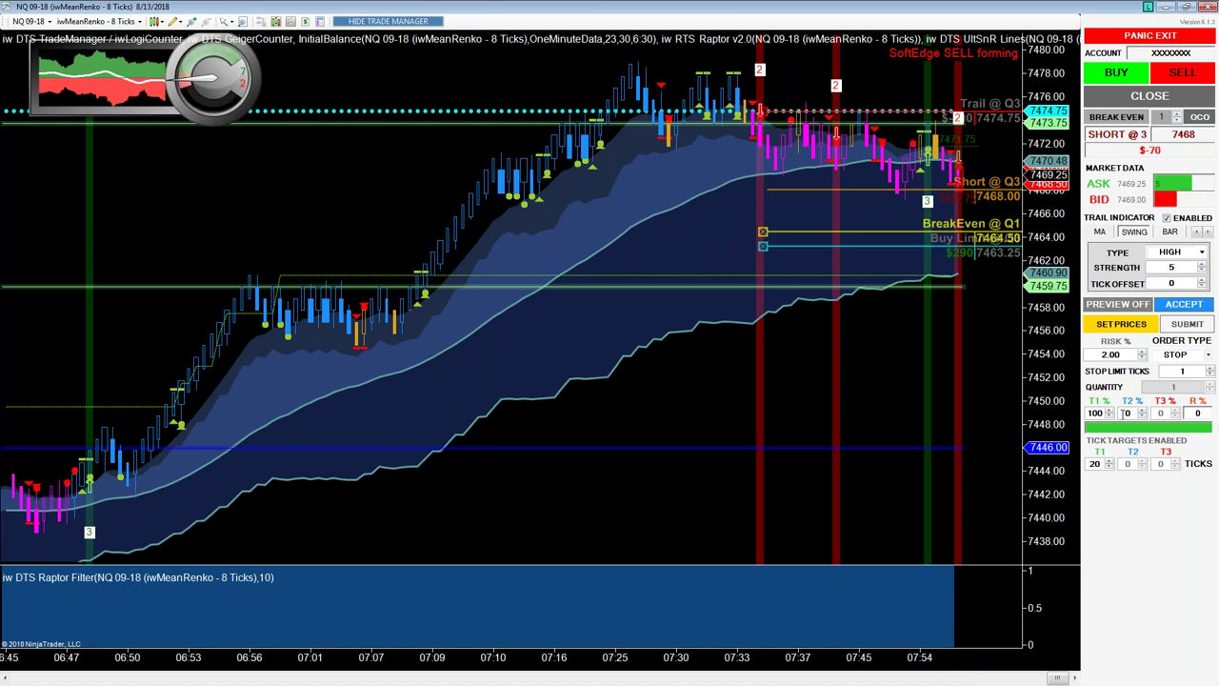
key("Tab")
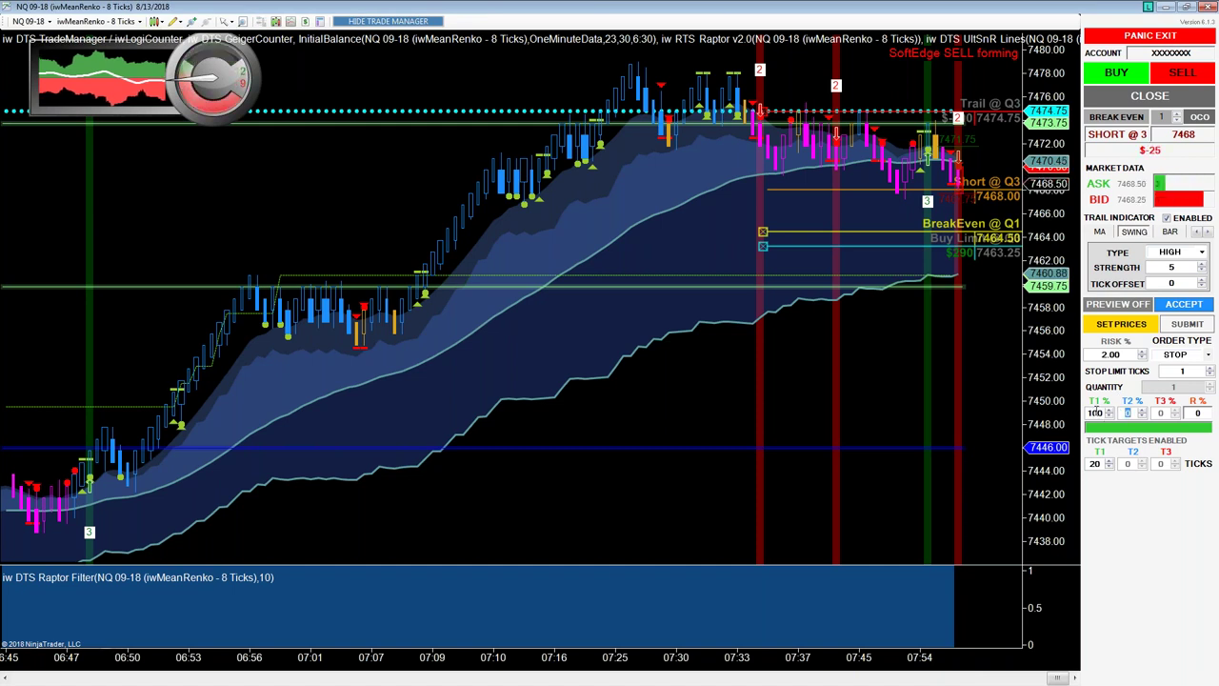
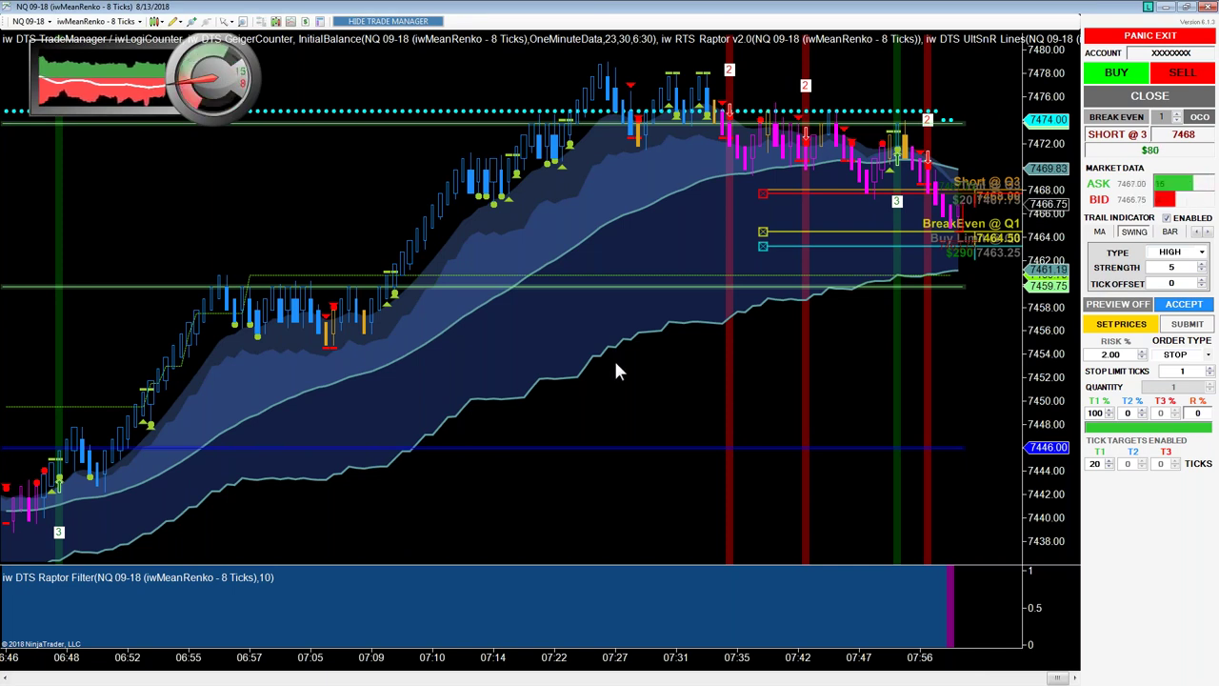
left_click(1167, 218)
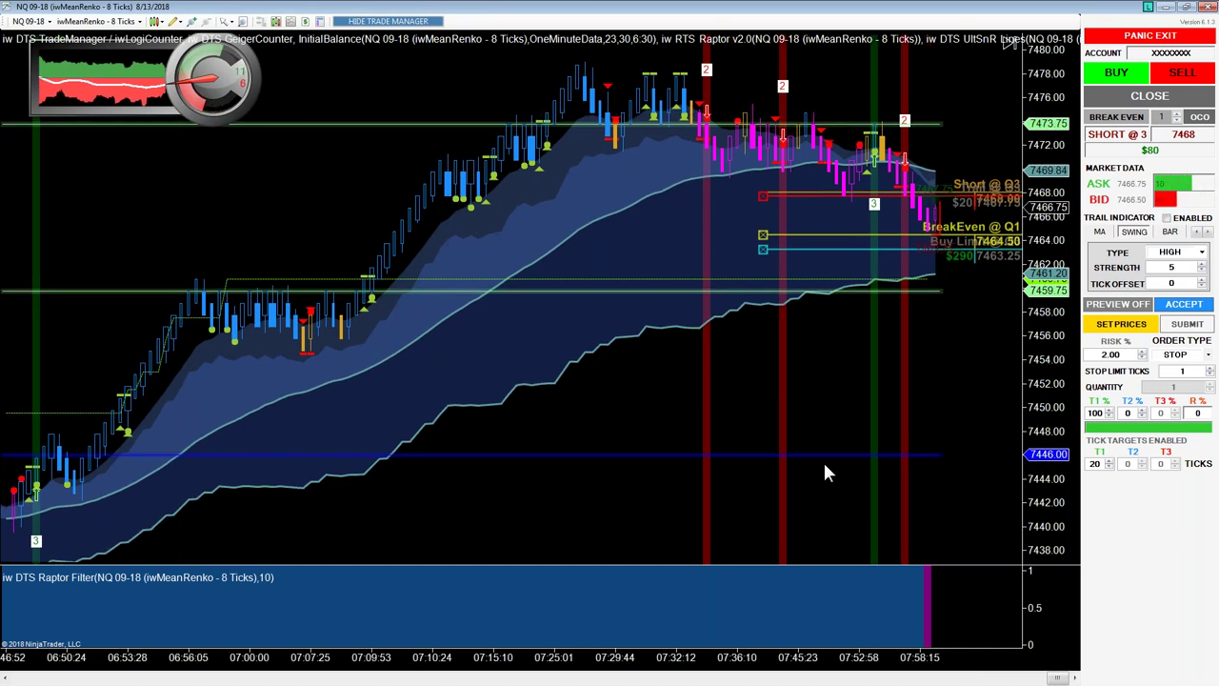
- Restore the maximized 8-tick chart to its smaller window beside the other NQ charts
scroll(825, 473, "down", 3)
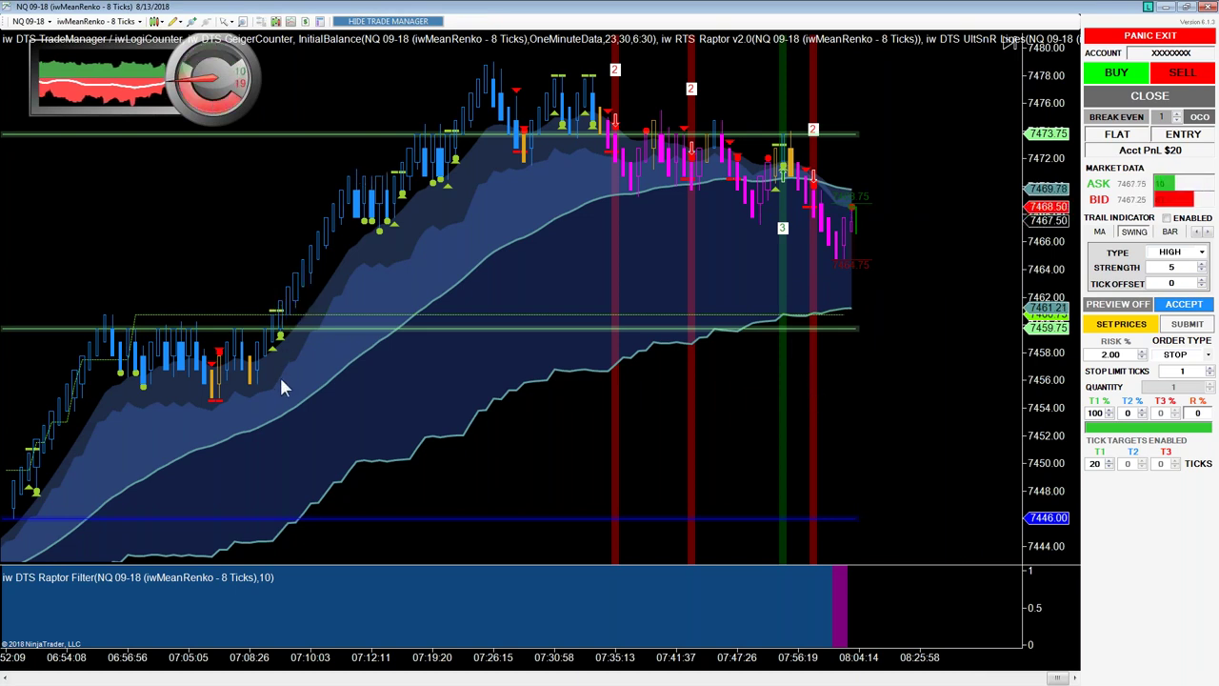
scroll(1011, 46, "up", 3)
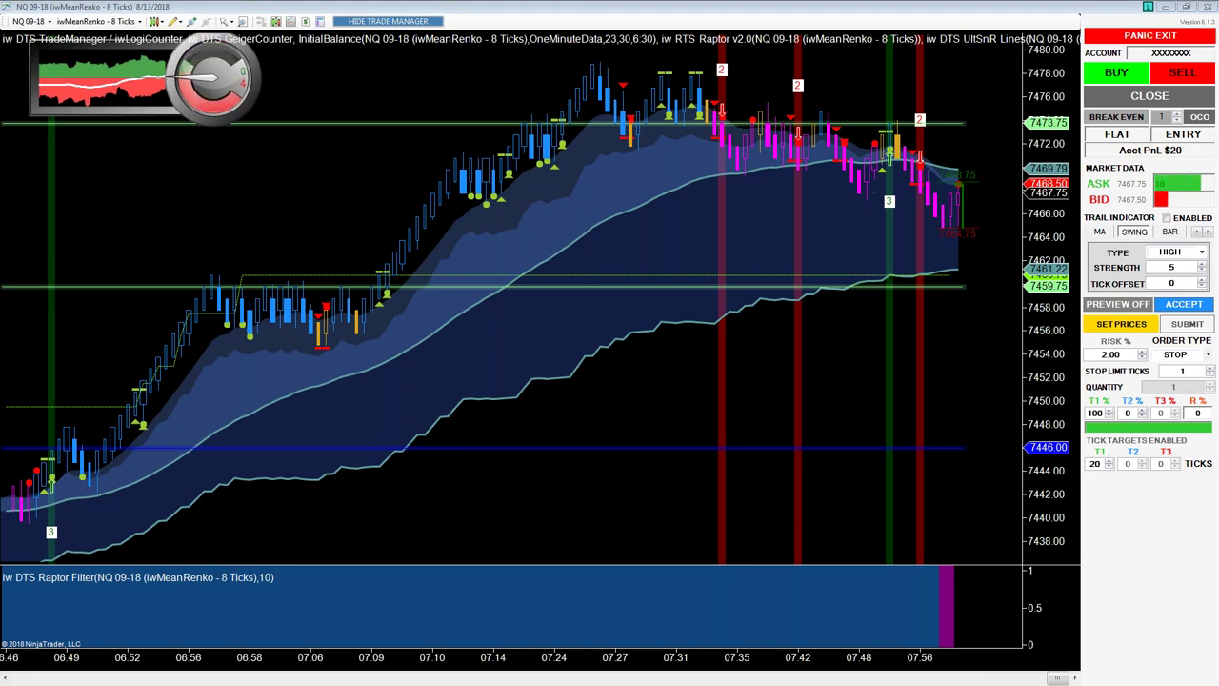
left_click(1188, 8)
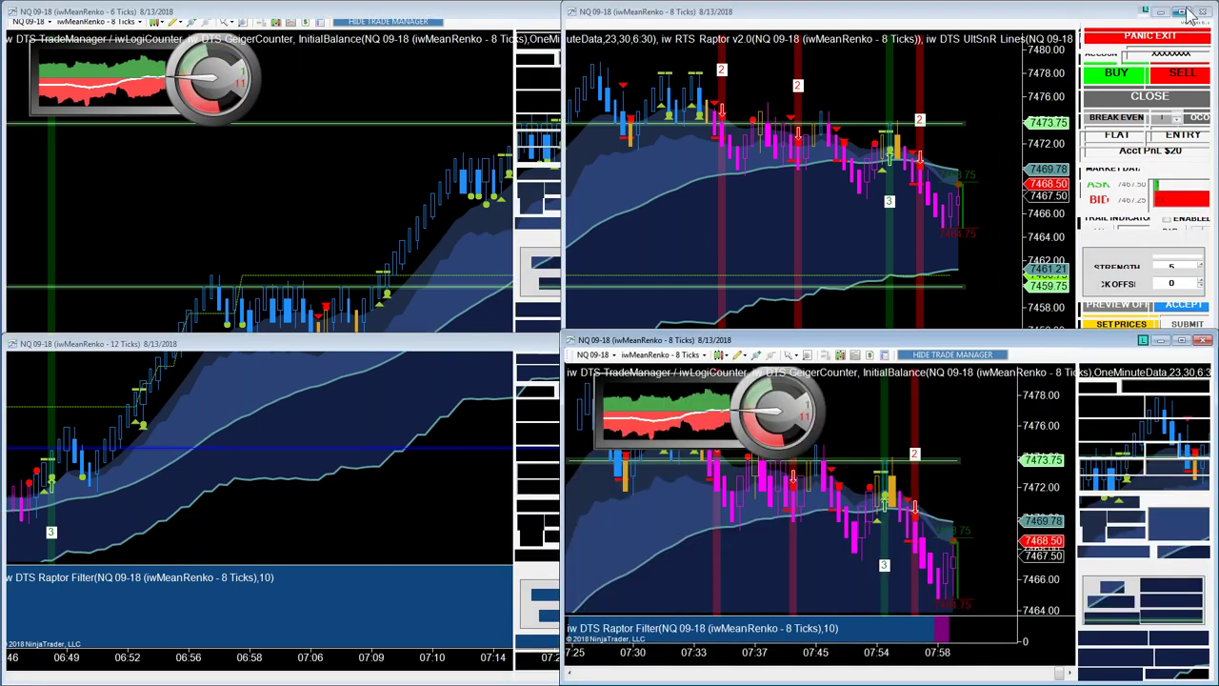